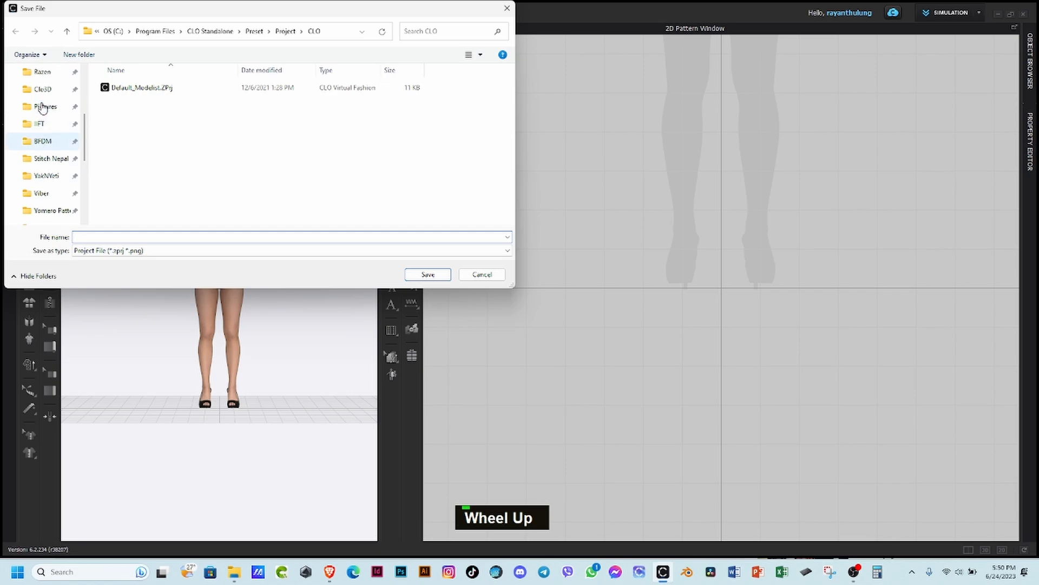
Step: Save the project as Jumpsuit in the Yomero Pattern folder inside the Clo3D folder
click(42, 89)
scroll(153, 146, down, 2)
double_click(154, 148)
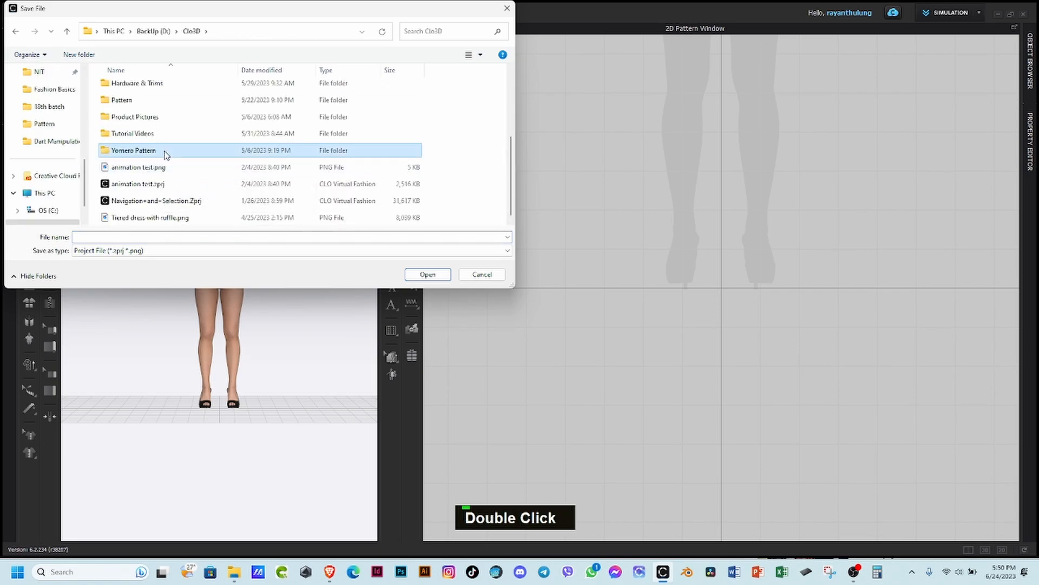
text(Jumpsuit)
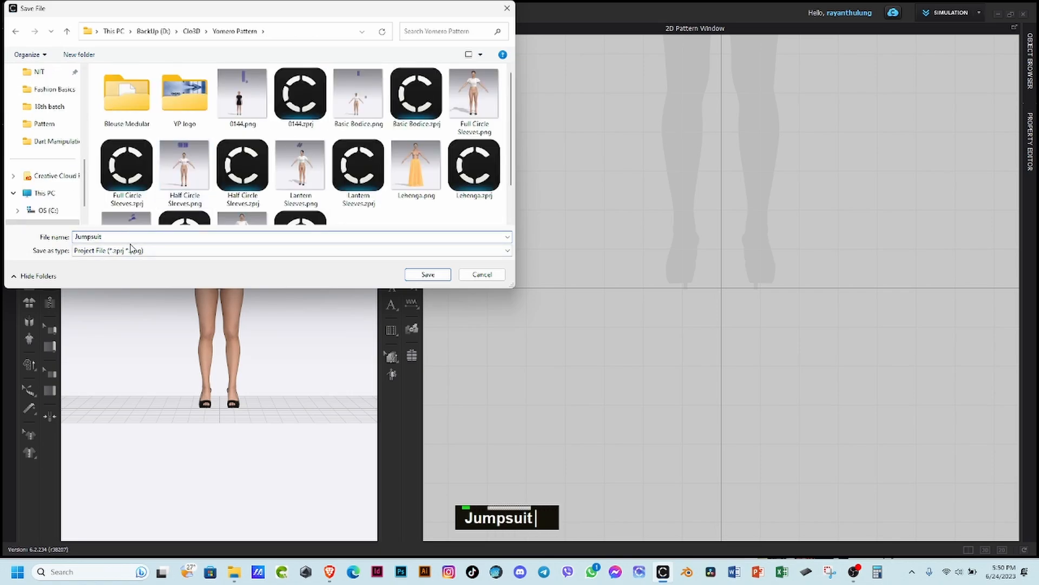
key(Return)
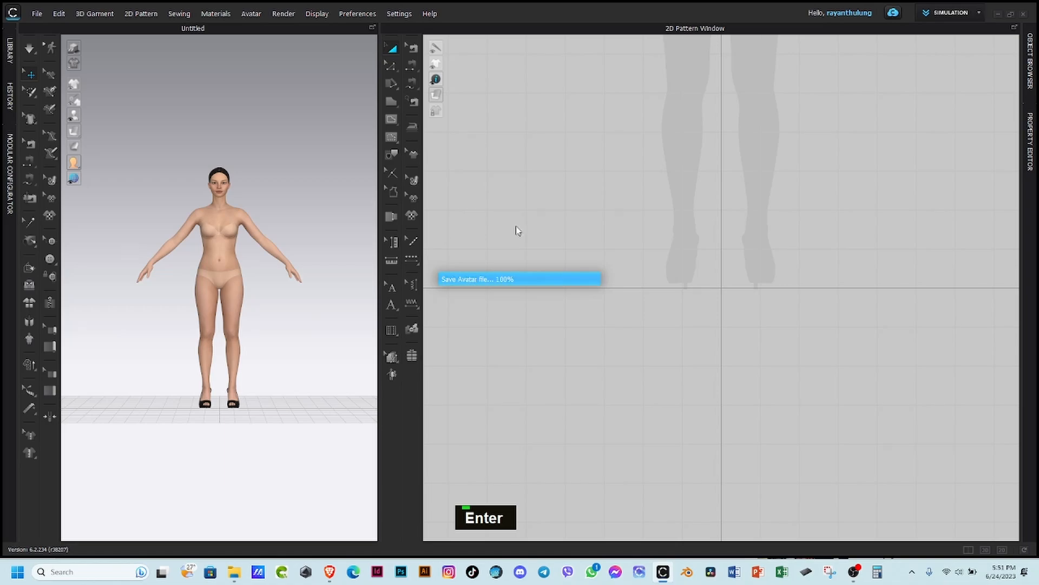
Step: Start the half front bodice outline from the centre line with a curved neckline, a shoulder about 1.3 in long and a curved armhole
middle_drag(680, 301, 652, 490)
scroll(693, 269, down, 3)
middle_drag(694, 269, 666, 333)
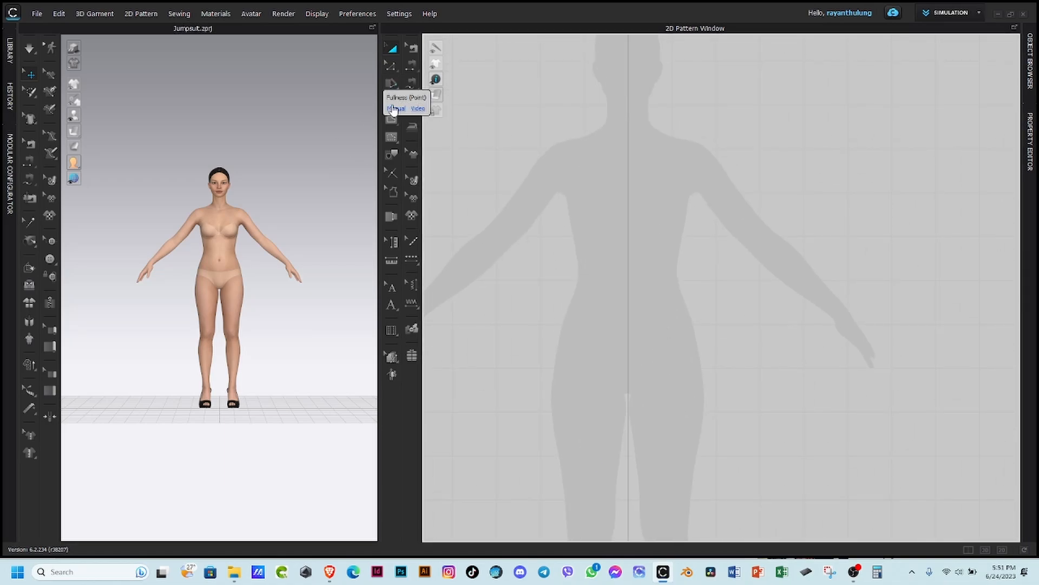
click(395, 103)
click(435, 103)
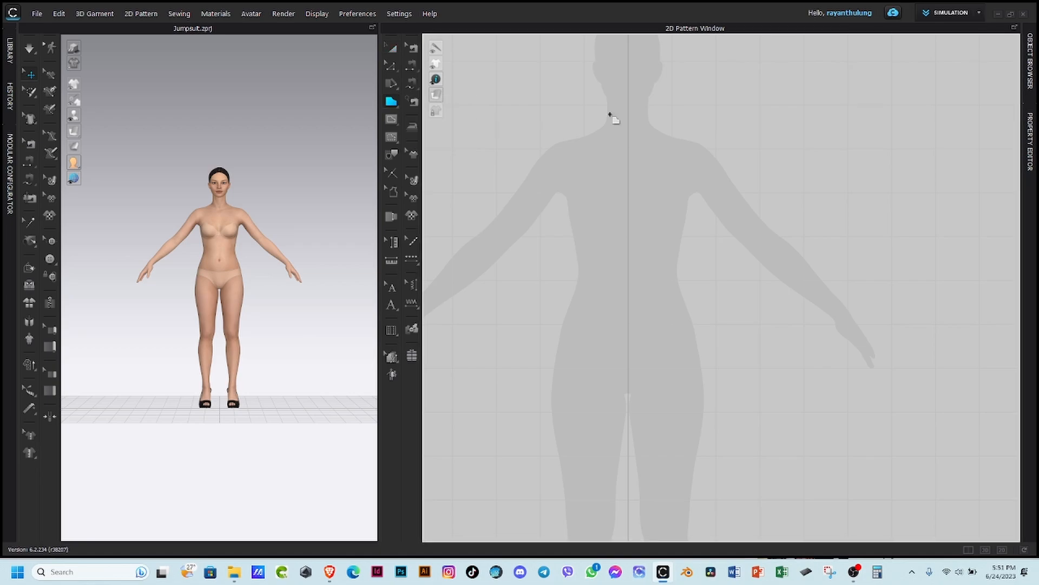
scroll(664, 134, down, 3)
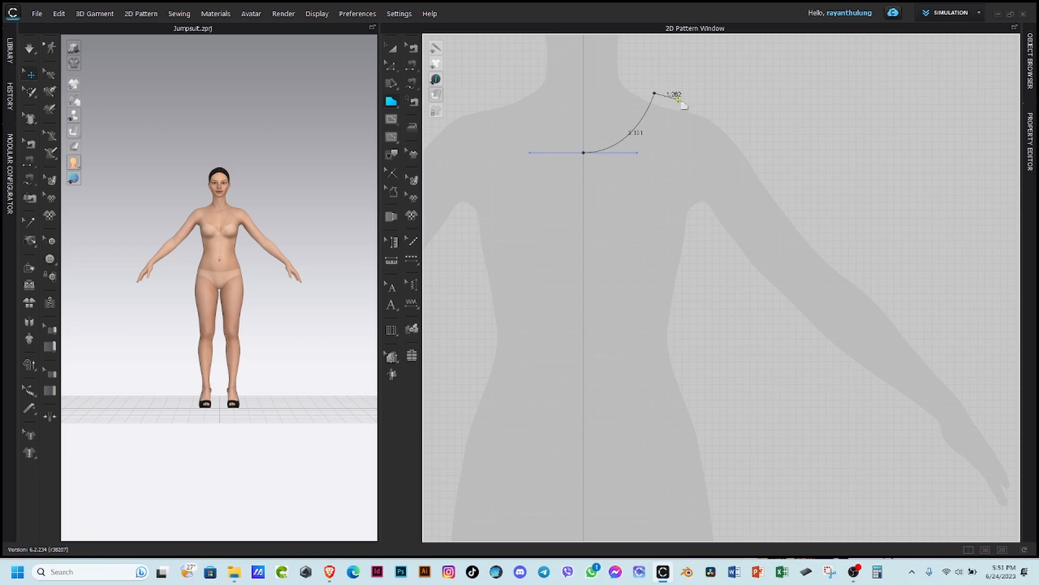
drag(705, 242, 749, 241)
ctrl+click(705, 244)
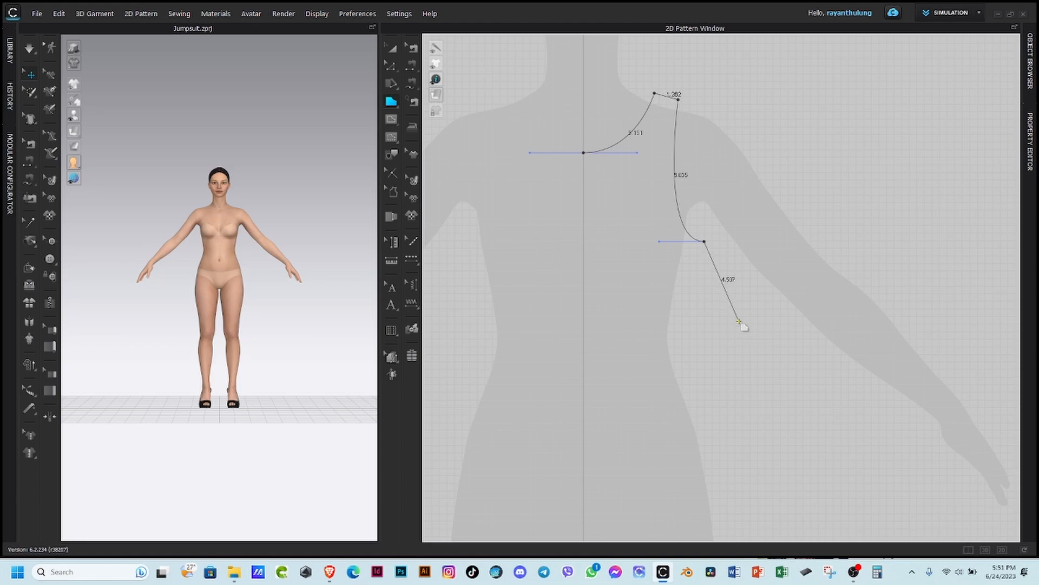
Step: Complete the half bodice with a side seam about 4.5 in long, a curved hem and a straight centre front
drag(583, 349, 503, 351)
ctrl+click(583, 348)
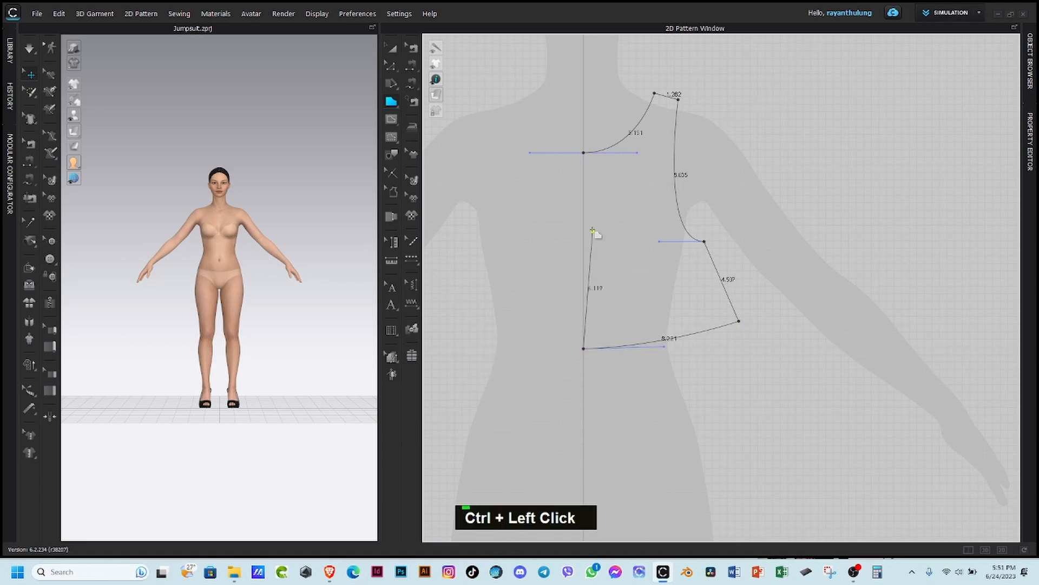
click(584, 153)
scroll(620, 252, up, 2)
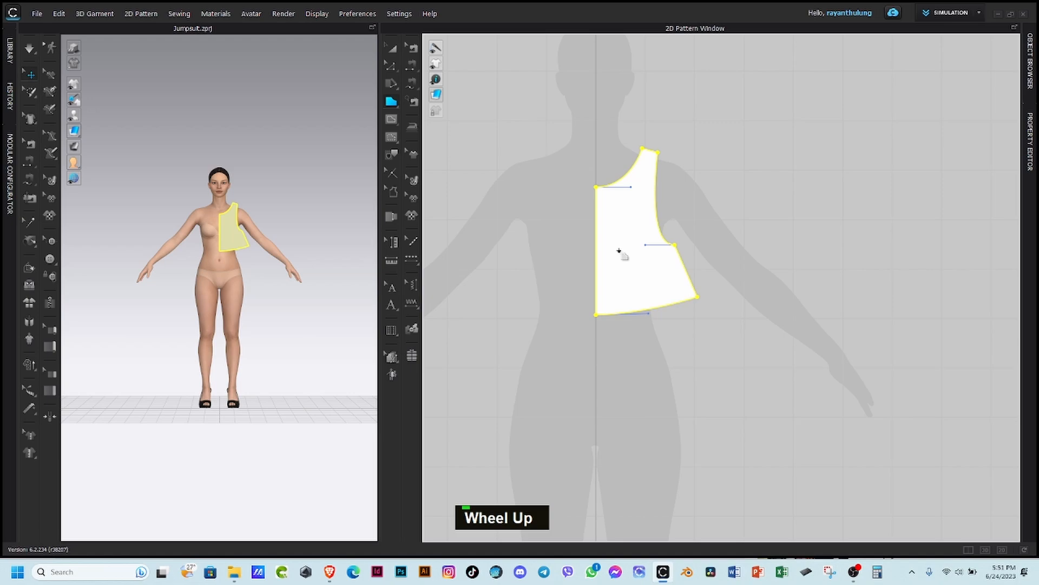
click(390, 49)
click(764, 271)
Step: Create a 24 in wide, 2 in high rectangle below the bodice as the waistband
scroll(729, 322, up, 2)
middle_drag(690, 371, 621, 283)
scroll(621, 279, down, 3)
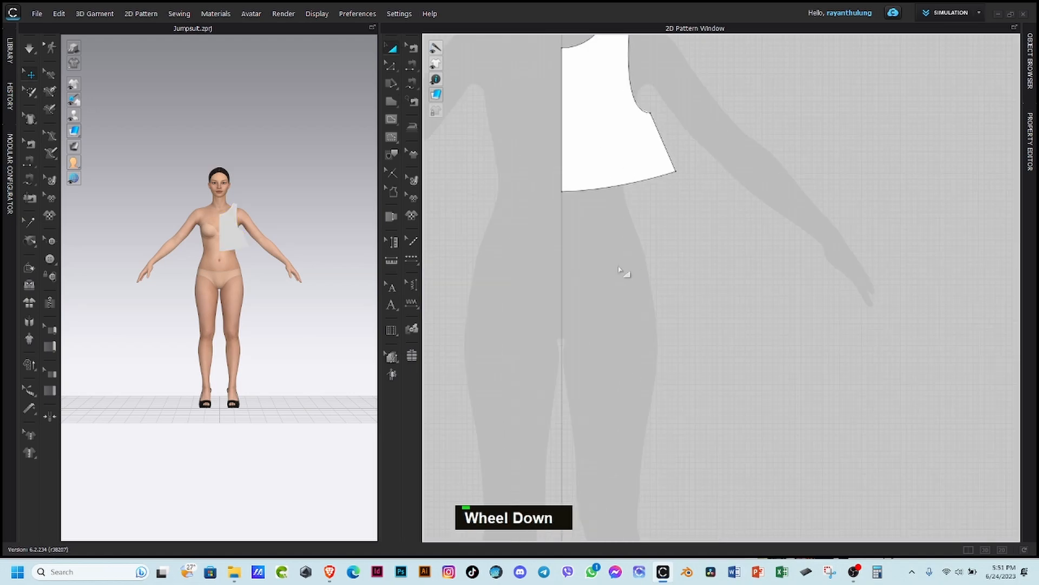
click(390, 85)
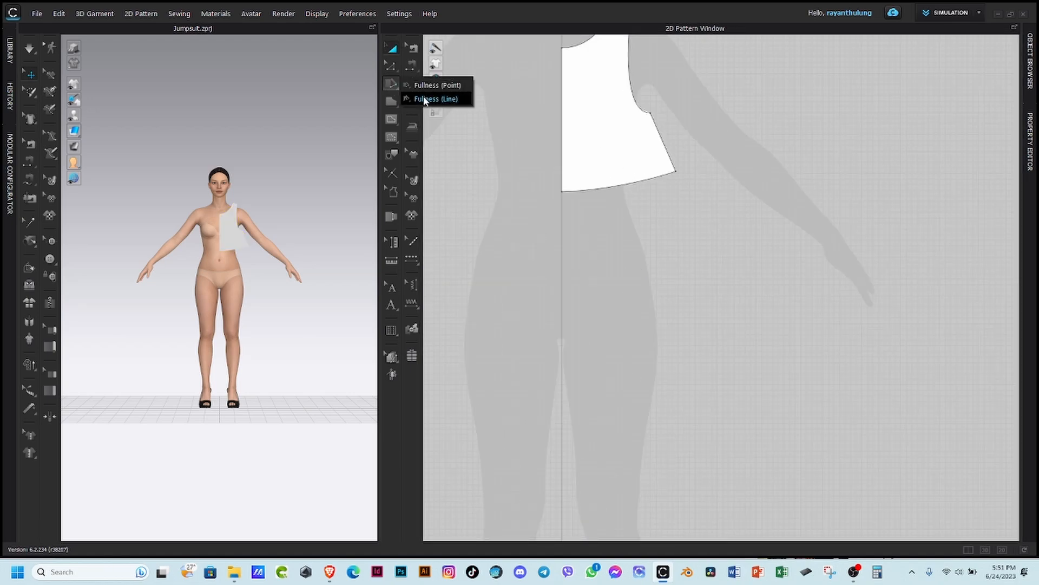
click(392, 101)
click(428, 116)
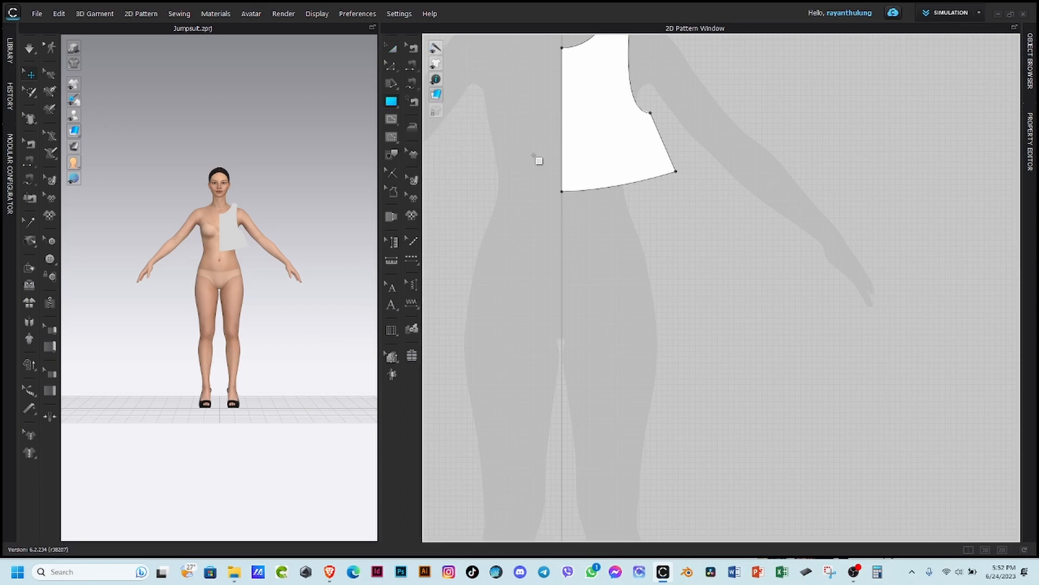
click(562, 218)
text(24)
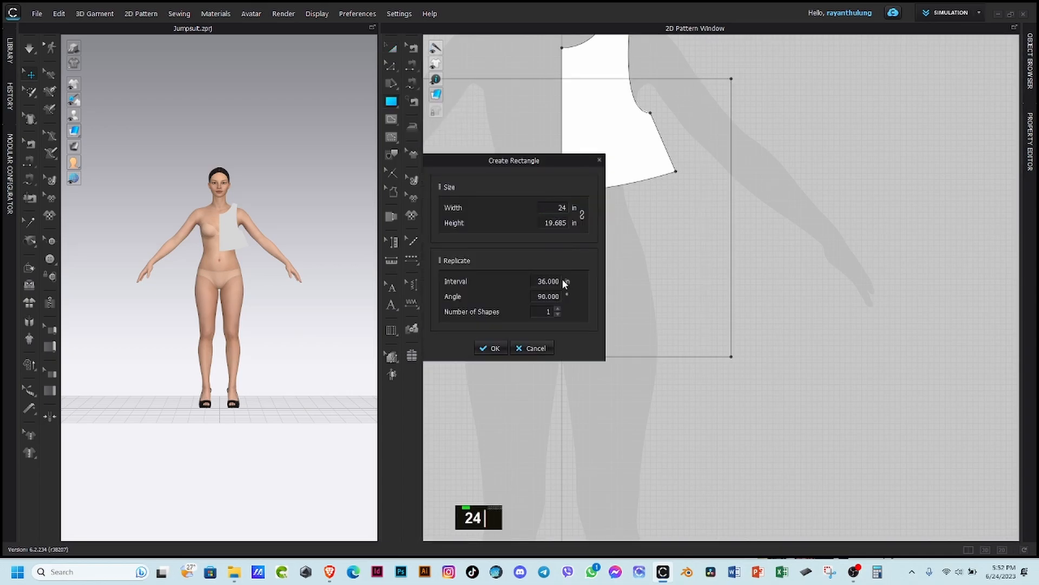
text(2)
key(Return)
scroll(558, 228, up, 3)
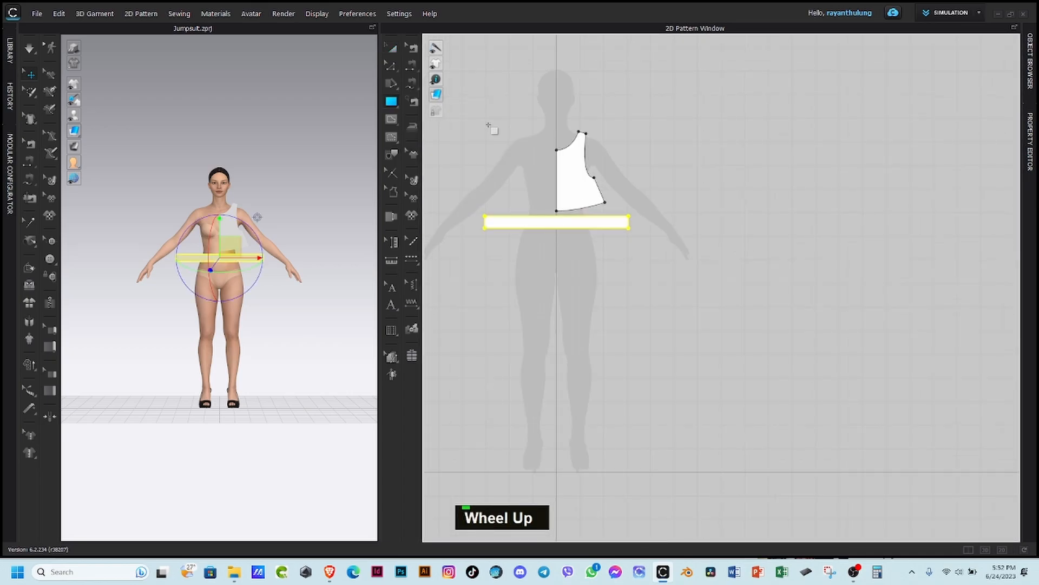
Step: Move the half bodice and the waistband up to make room for the trousers below
click(392, 49)
drag(580, 182, 580, 134)
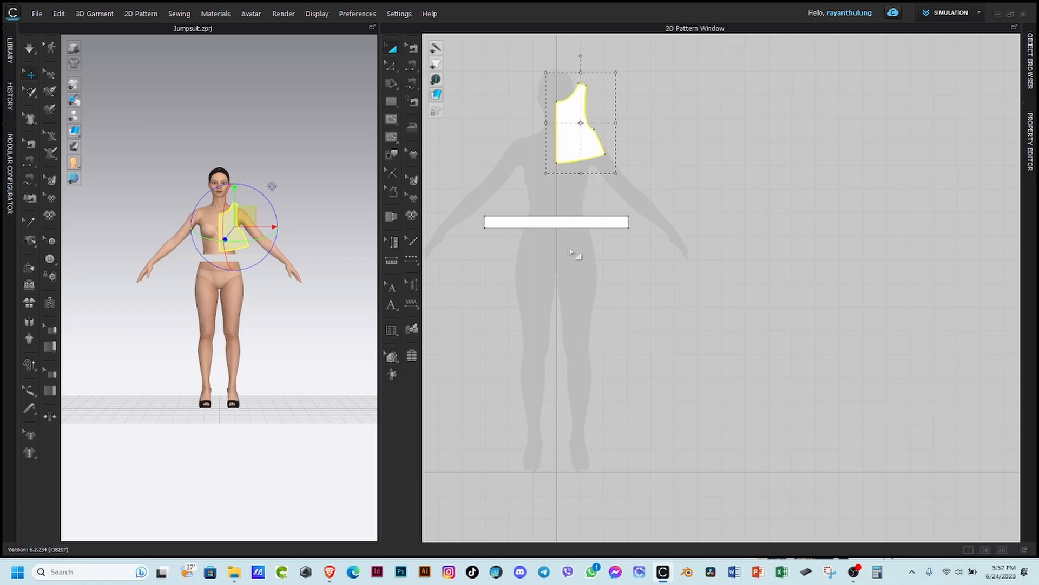
drag(562, 224, 569, 181)
click(580, 205)
scroll(519, 285, down, 3)
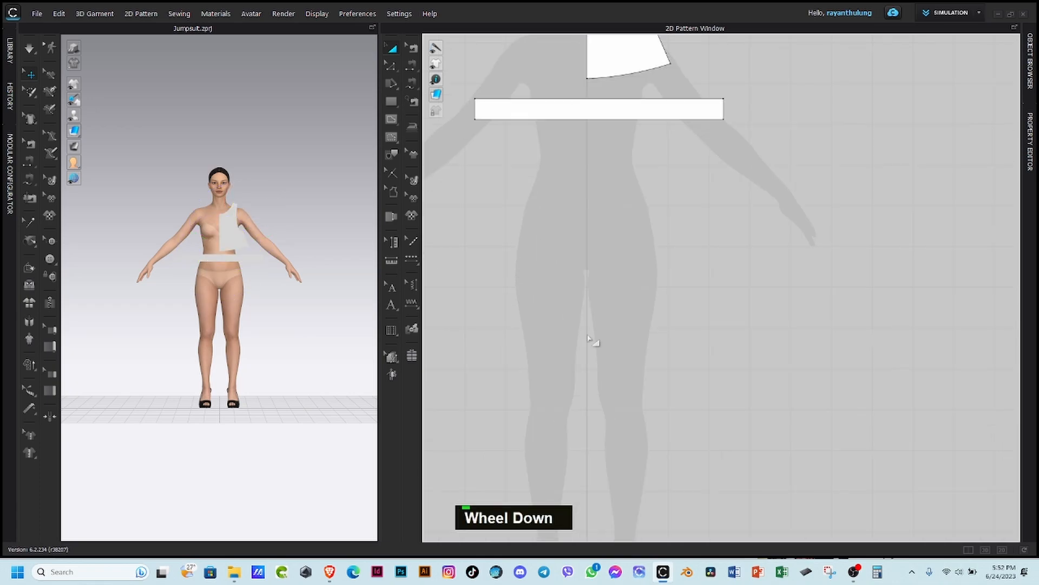
Step: Show only the 2D pattern window and start the trouser leg with a centre rise about 6.3 in long and a curved crotch
click(985, 549)
middle_drag(330, 262, 615, 280)
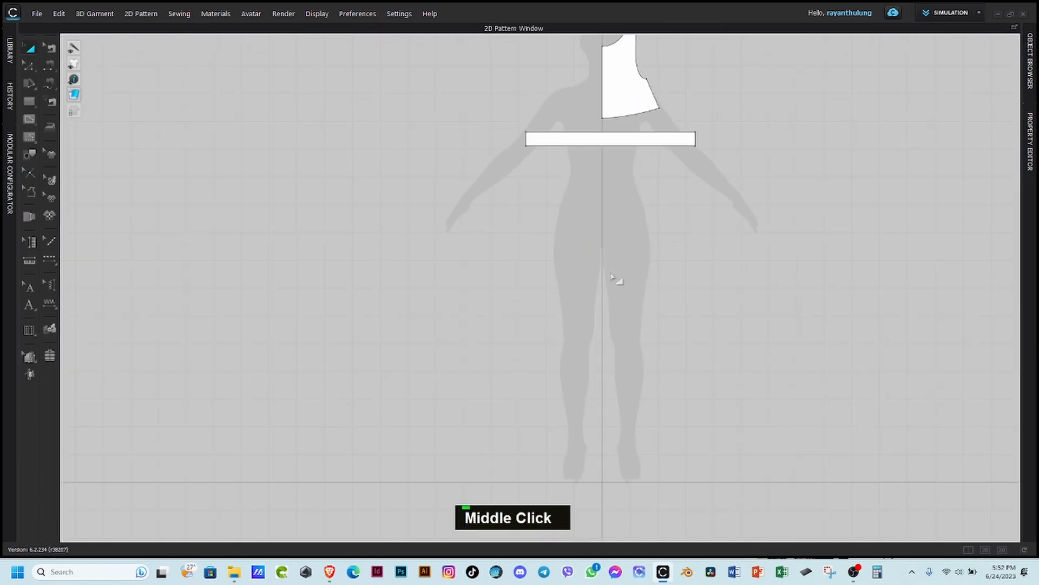
scroll(615, 279, up, 1)
scroll(615, 279, down, 1)
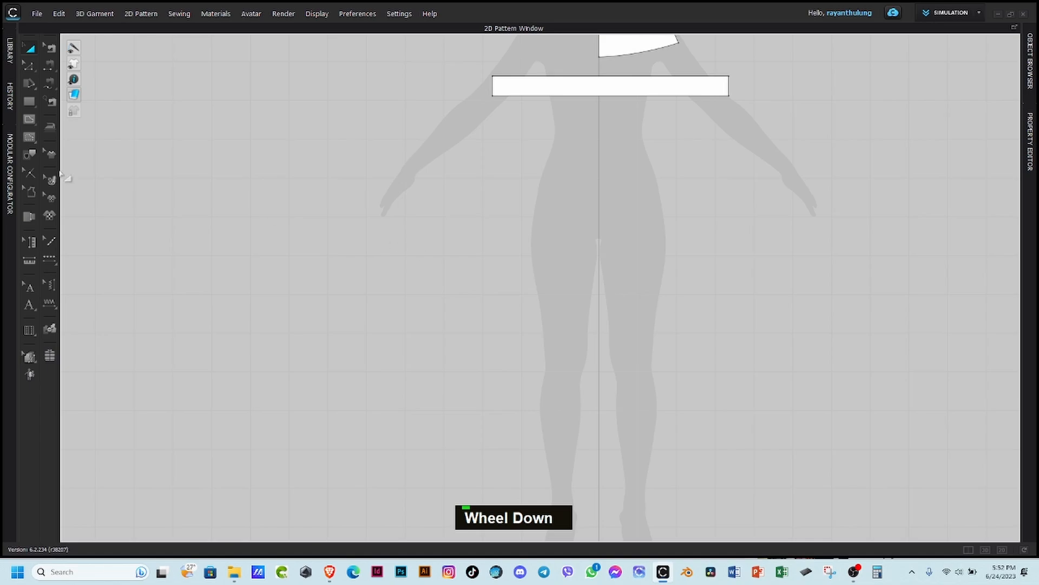
key(h)
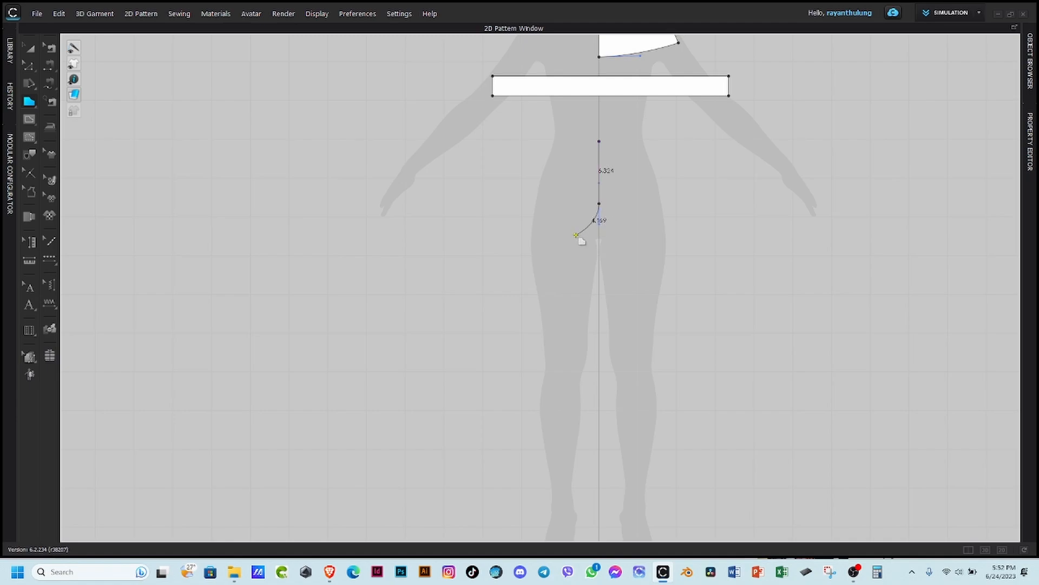
scroll(577, 237, up, 3)
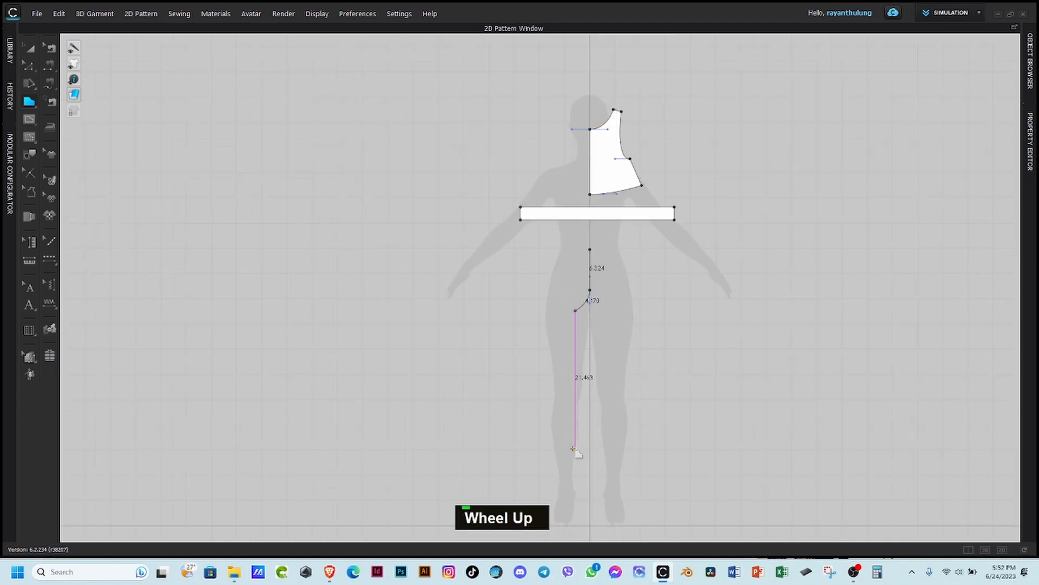
Step: Complete the trouser leg with a vertical inseam about 29.6 in, a hem about 12.7 in and a side seam about 39.2 in long
key(shift)
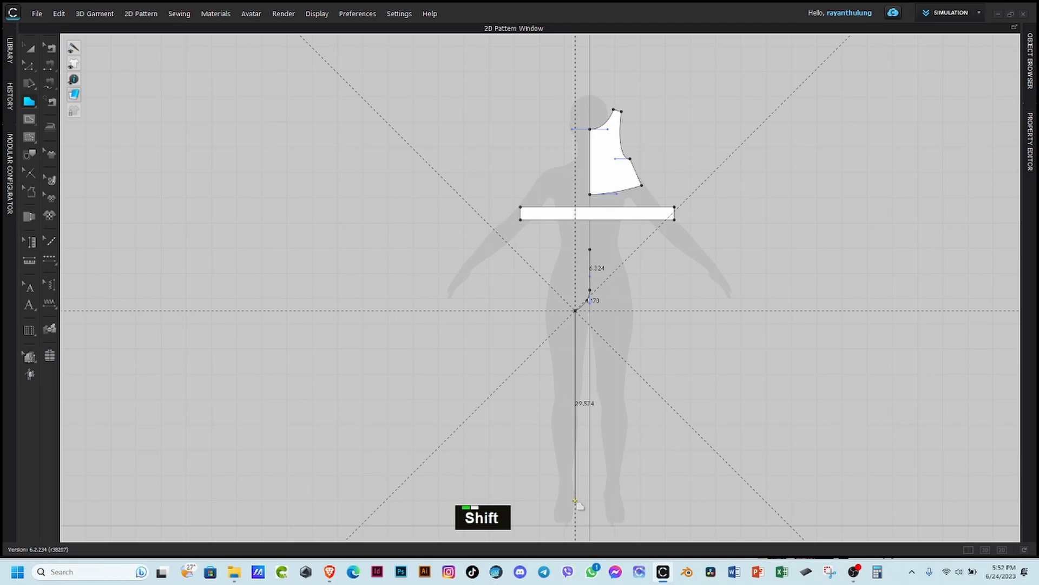
shift+click(575, 501)
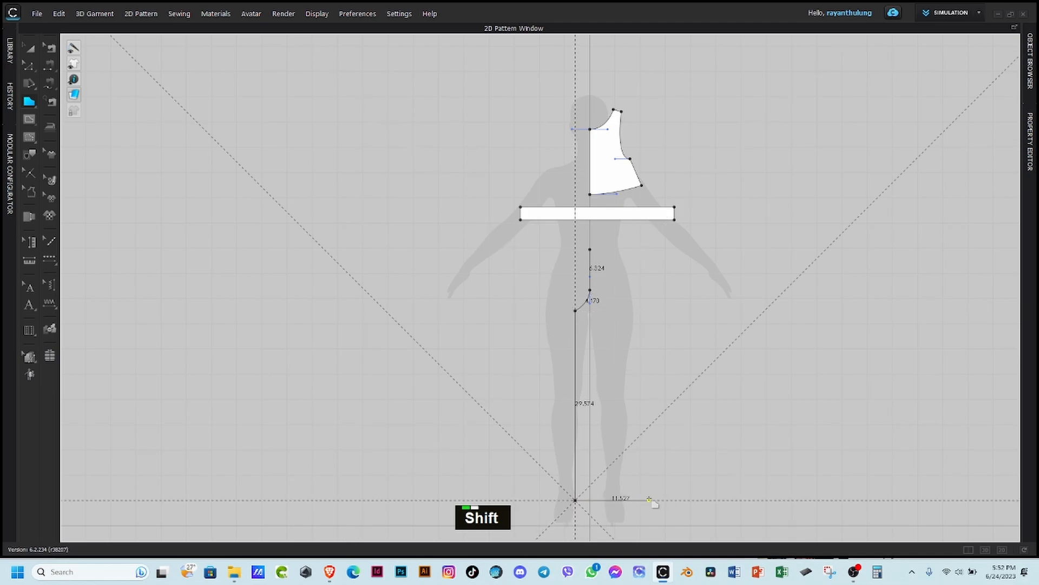
shift+click(657, 500)
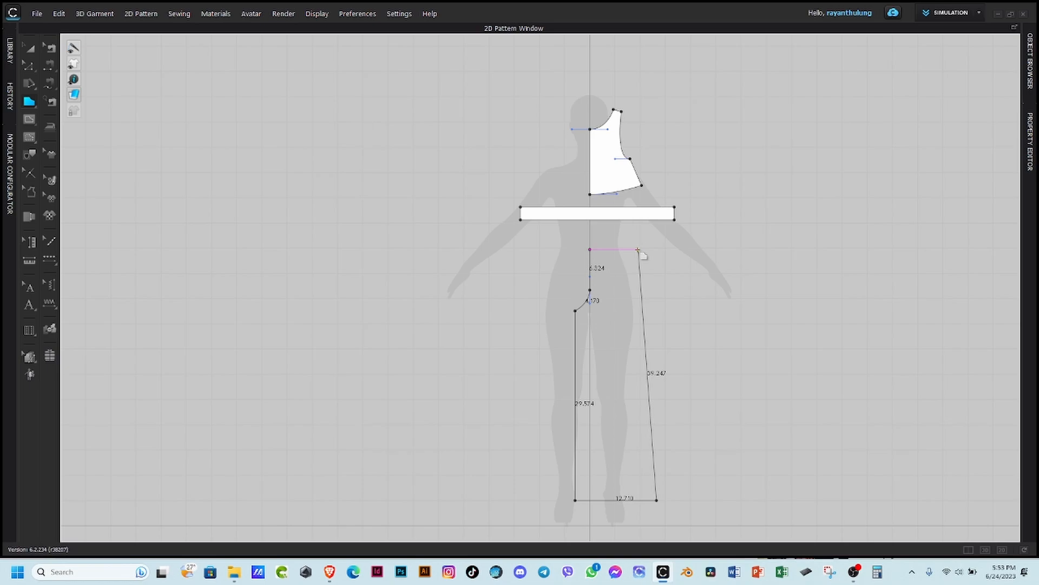
click(590, 250)
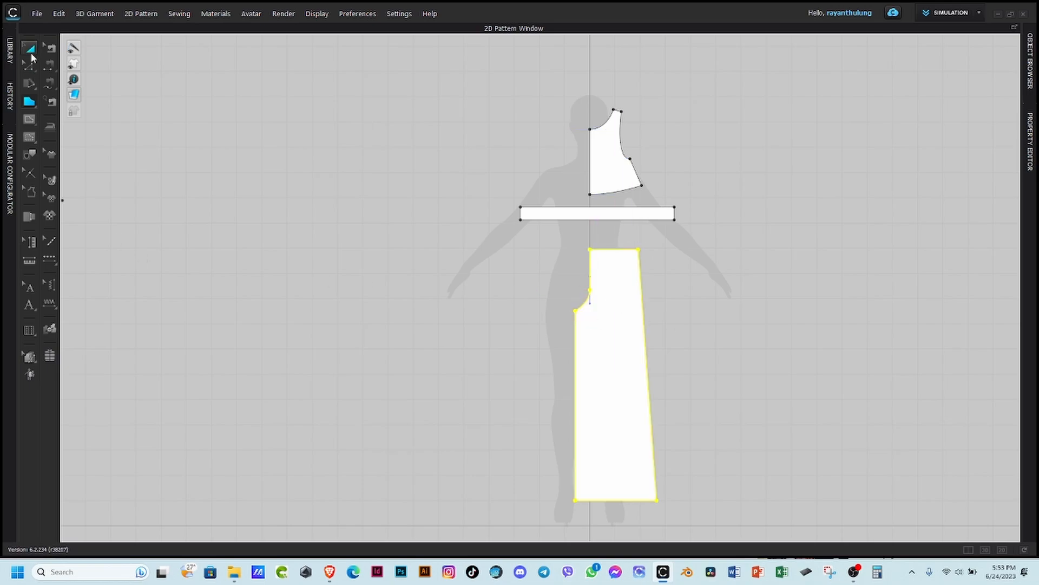
Step: Place mirrored copies of the half bodice and the trouser leg beside the originals as back pieces
click(628, 170)
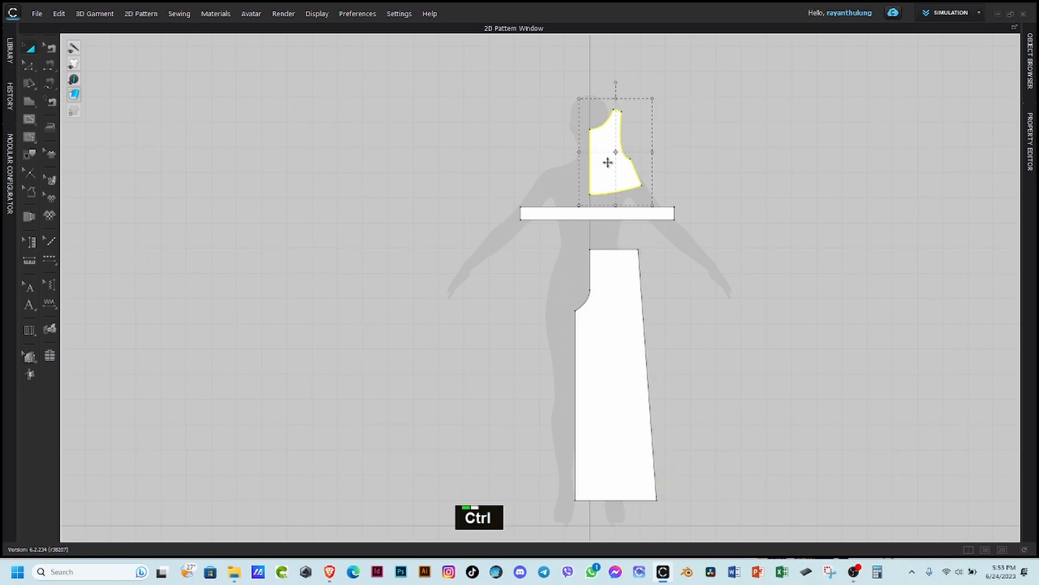
key(ctrl+f)
key(ctrl+r)
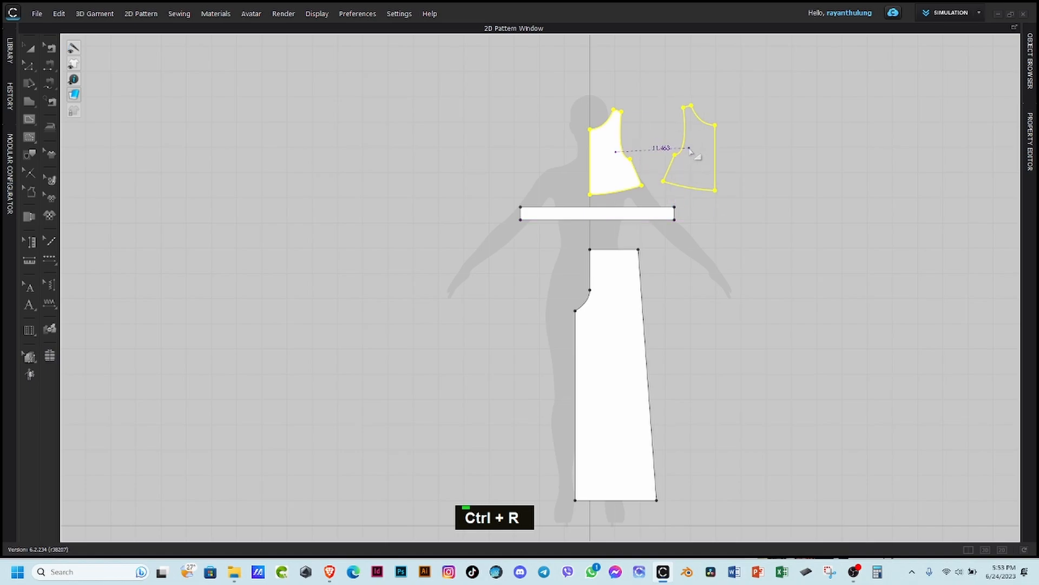
click(692, 152)
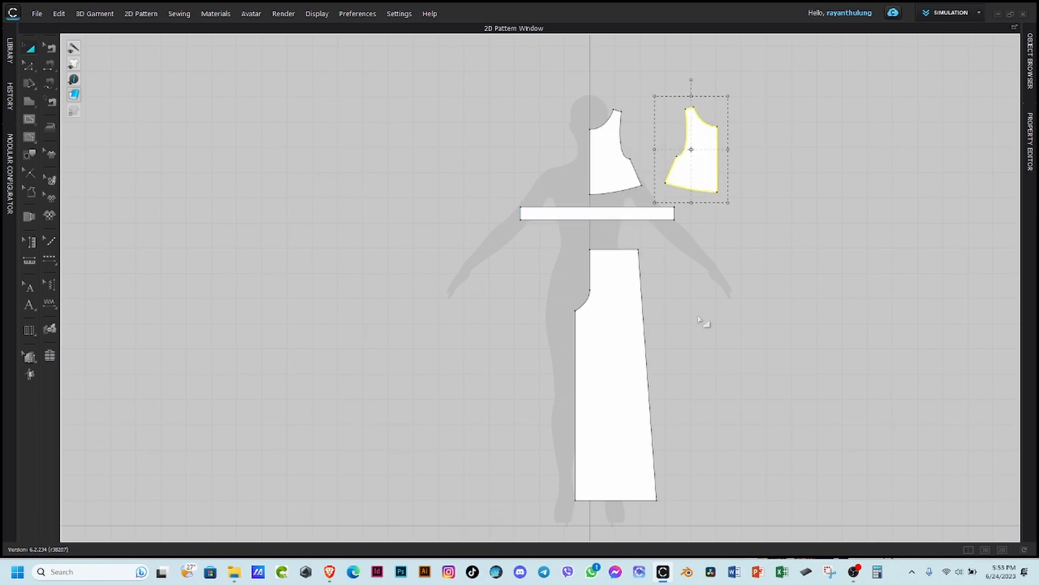
click(625, 341)
key(ctrl+r)
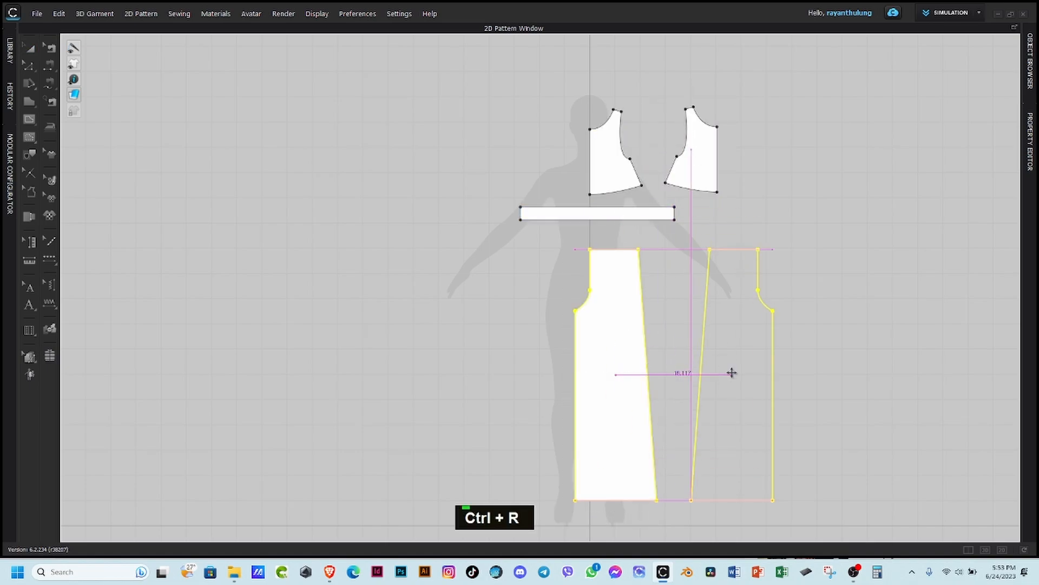
click(731, 373)
Step: Create linked mirrored counterparts of the back and front trouser legs, with the crotch curves facing each other
key(ctrl+c)
key(ctrl+r)
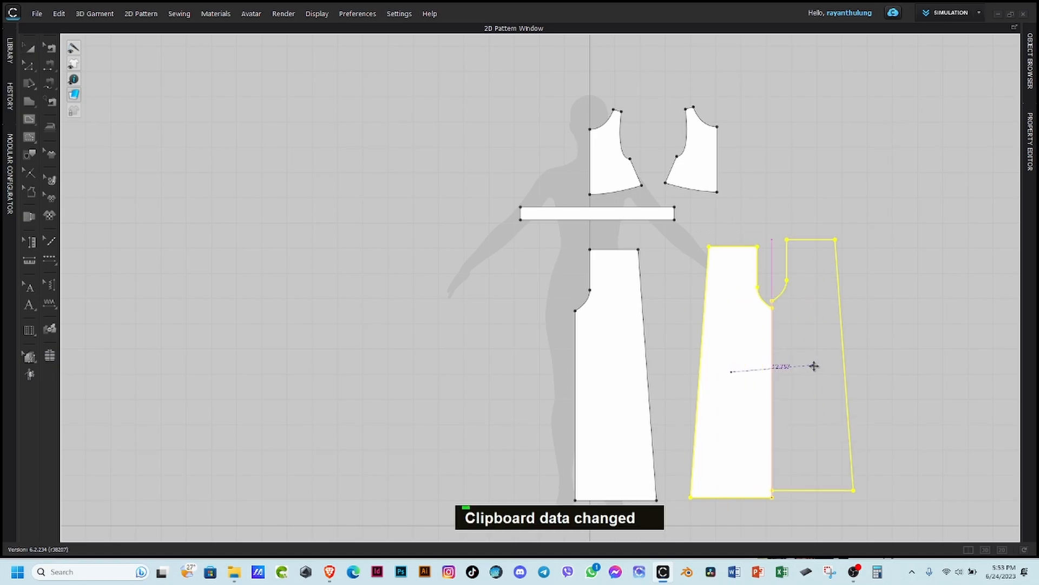
click(839, 372)
click(627, 364)
key(ctrl+c)
key(ctrl+r)
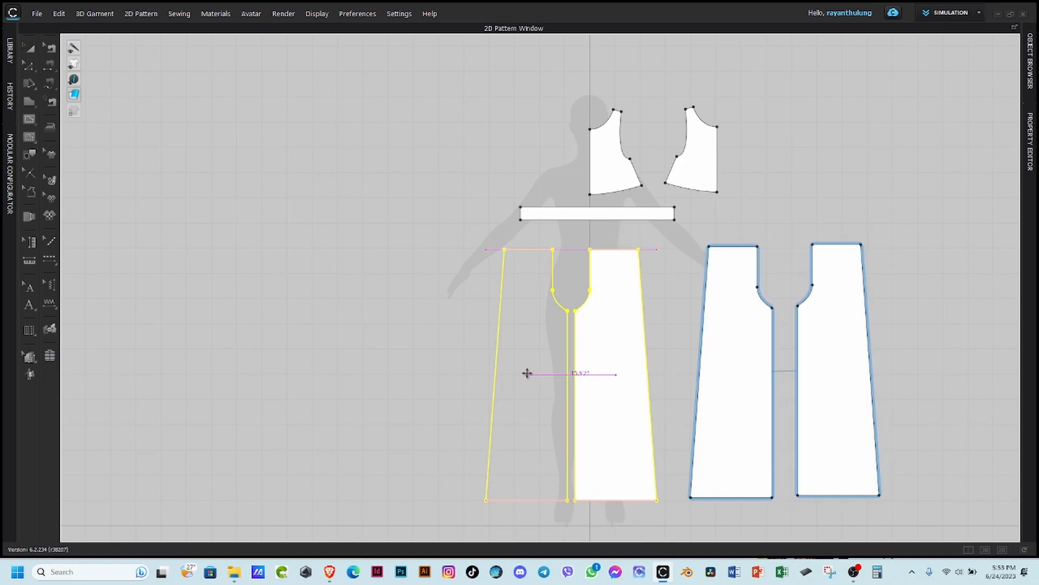
click(524, 371)
Step: Unfold the front and back bodices along their centre lines using Unfold Symmetric Editing (with Sewing)
scroll(579, 141, down, 3)
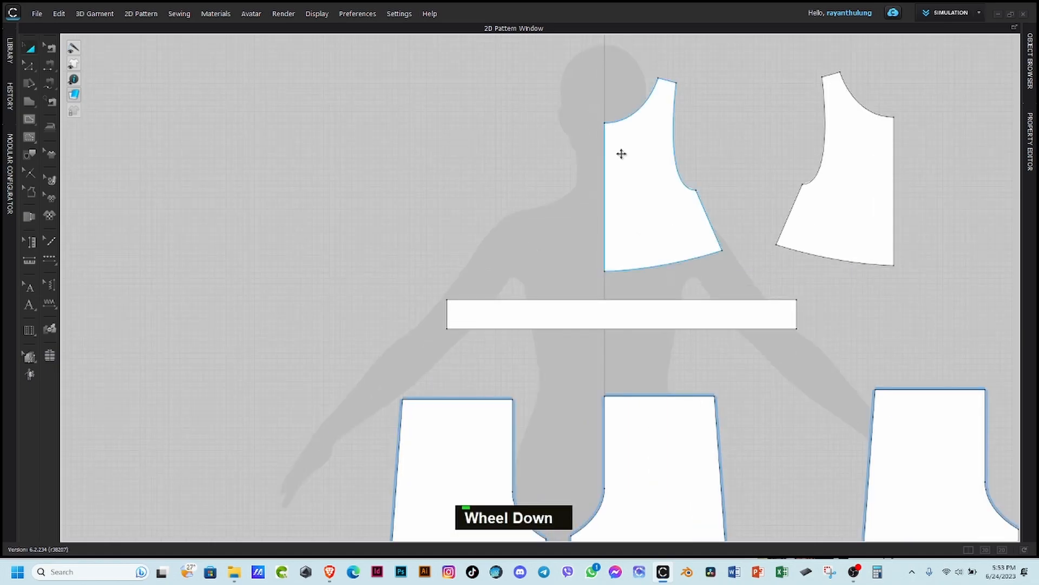
right_click(614, 183)
click(662, 334)
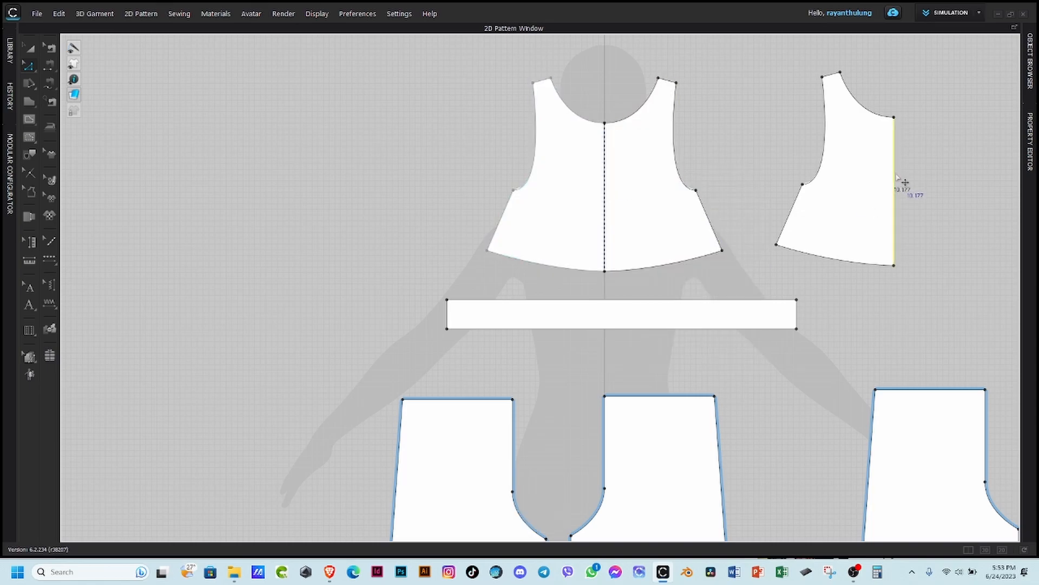
right_click(897, 175)
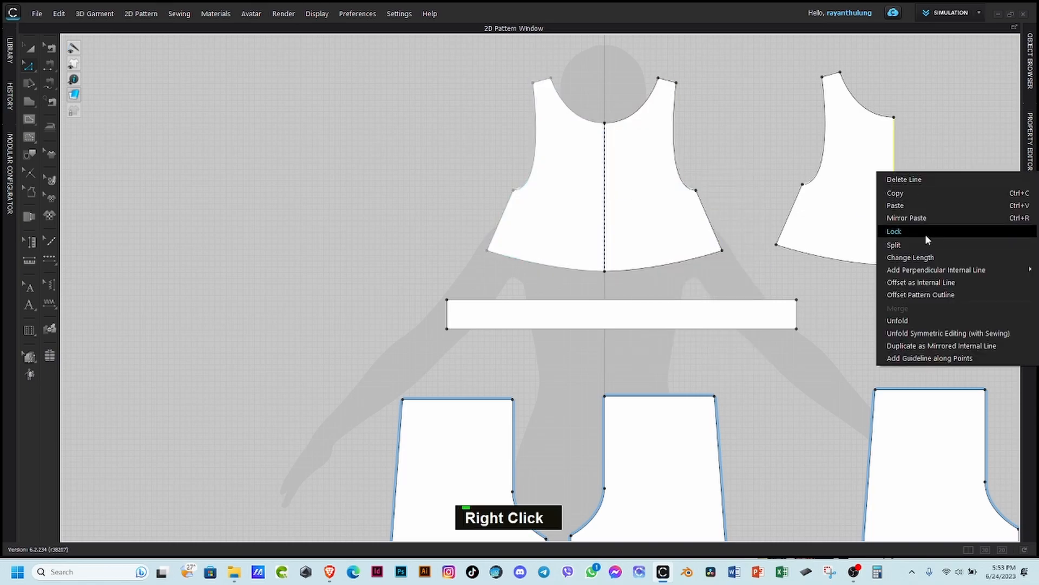
click(908, 331)
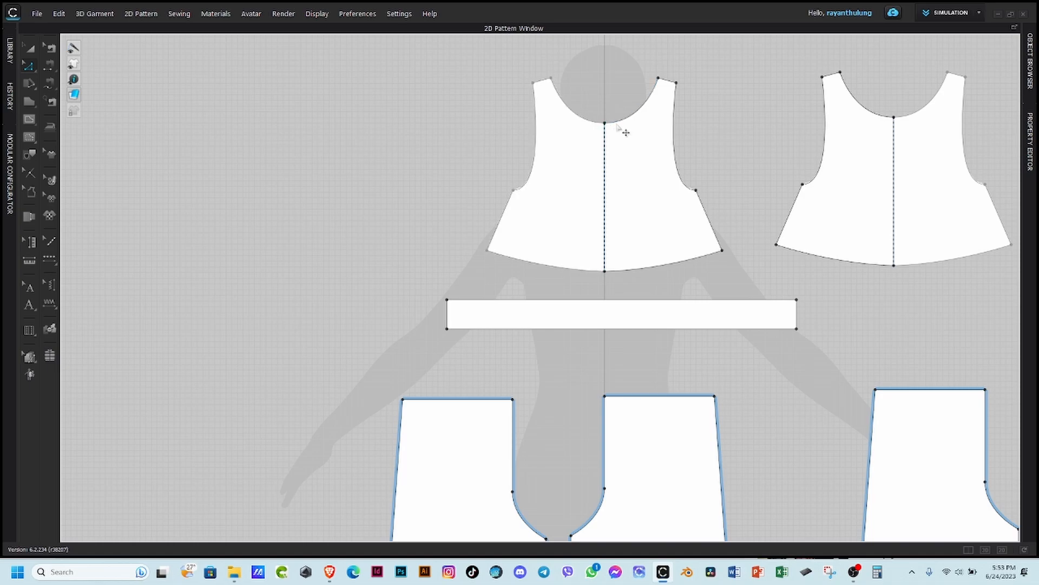
Step: Lower the centre front neckline of the front bodice so it is deeper than the back neckline
drag(614, 134, 613, 149)
scroll(694, 160, up, 8)
scroll(694, 160, down, 3)
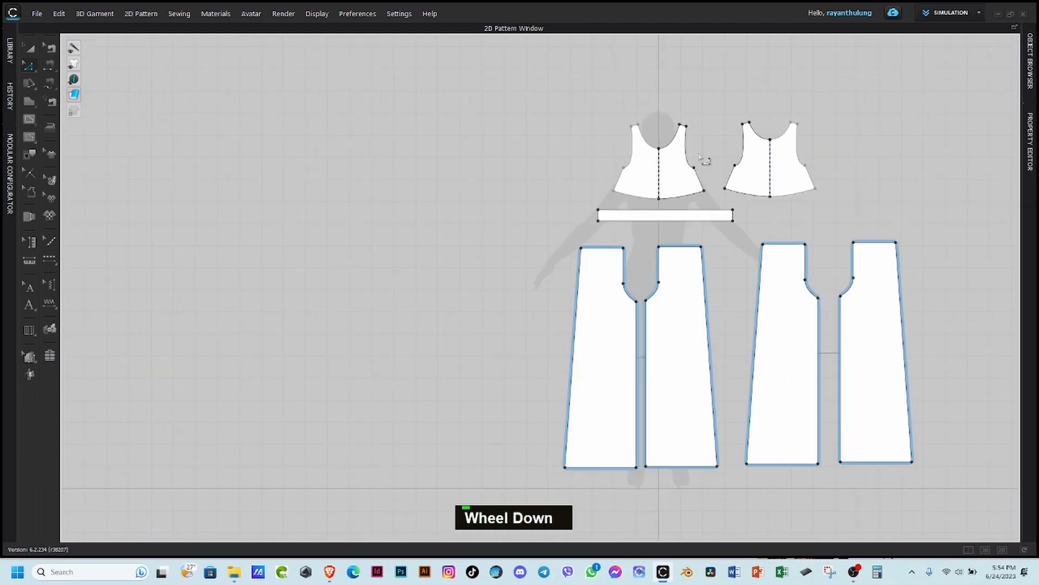
Step: Extend the inner crotch point of the back trouser leg horizontally by 1.5, with its linked mirrored leg following
scroll(819, 323, down, 3)
middle_drag(819, 324, 628, 232)
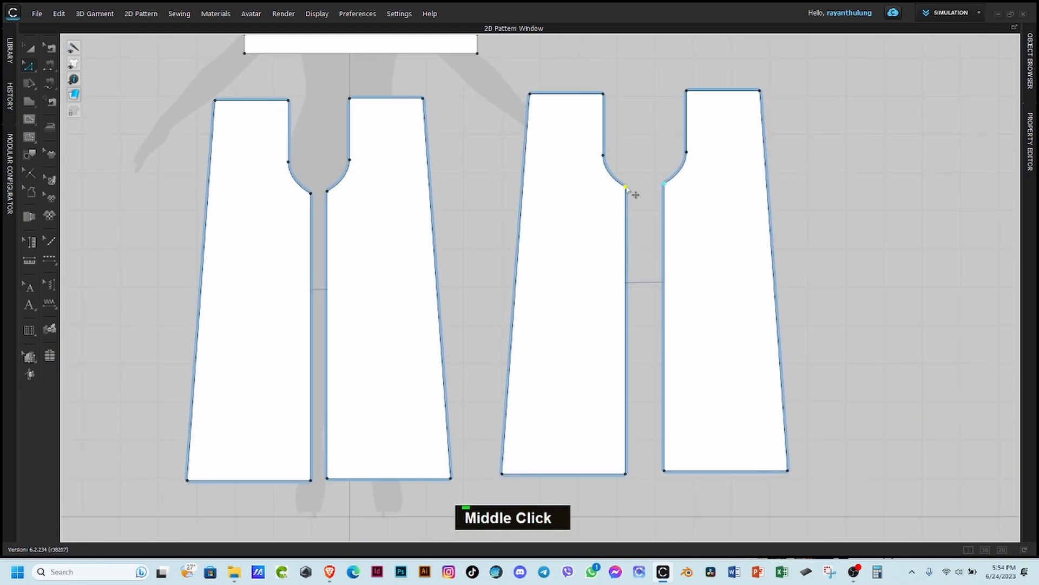
drag(626, 187, 645, 187)
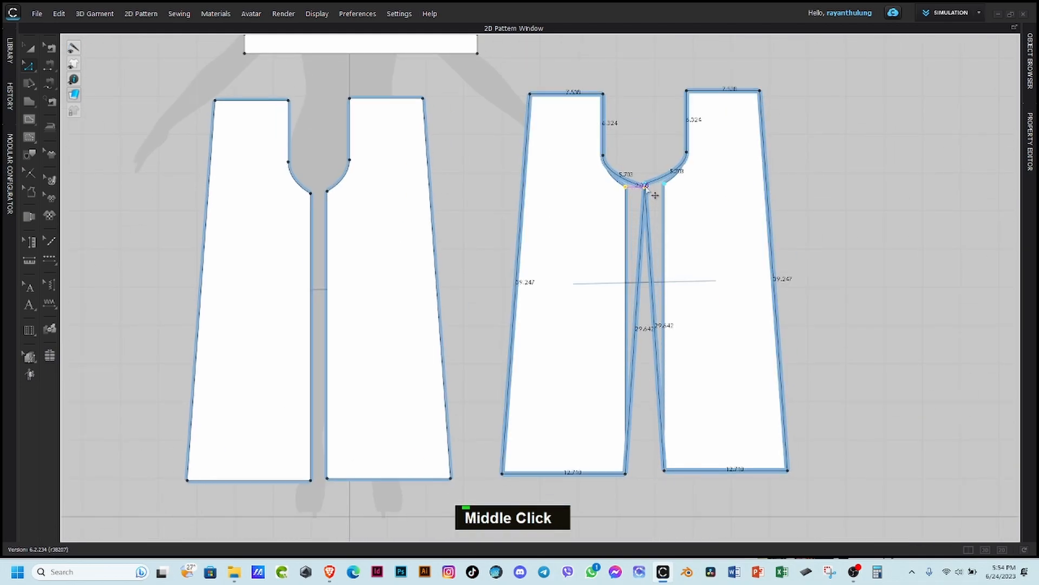
right_click(645, 186)
text(1.5)
key(Return)
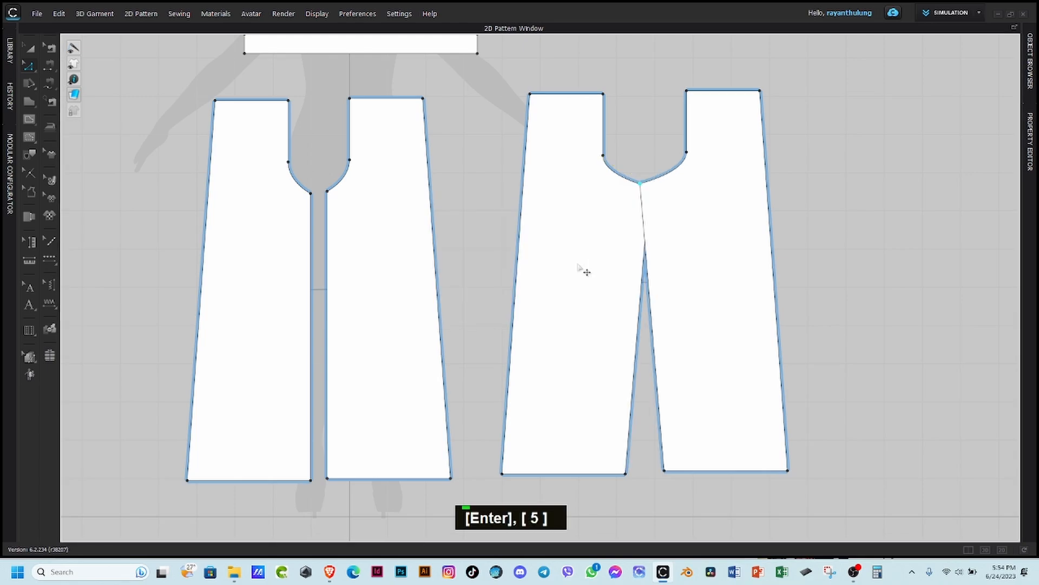
Step: Move the mirrored back trouser leg sideways to leave a gap between the two back legs
click(29, 47)
drag(720, 265, 749, 271)
key(Escape)
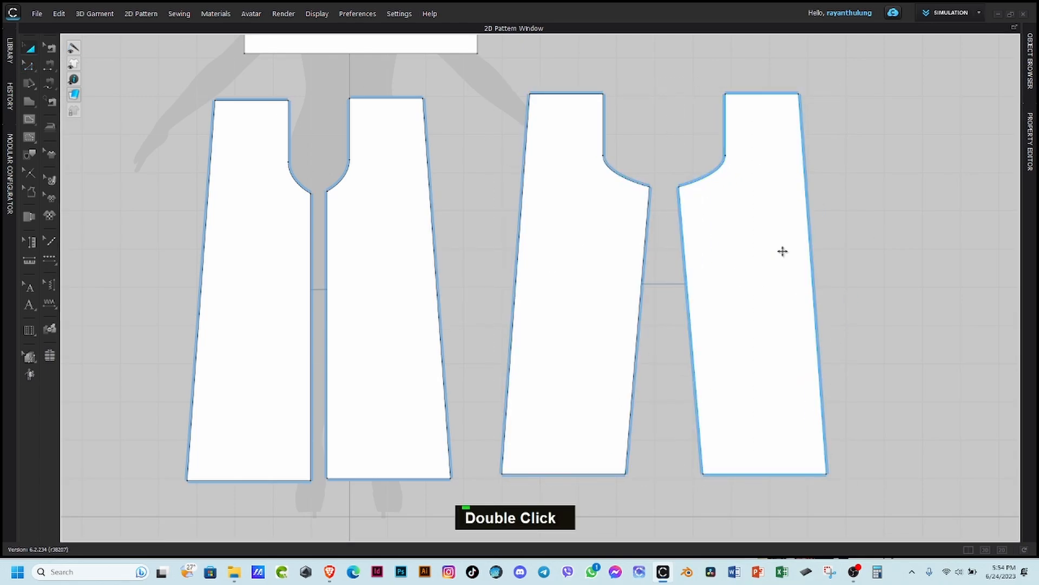
Step: Reshape the crotch curve of the back trouser legs into a smoother, deeper curve by adjusting its upper curve point and handles
key(a)
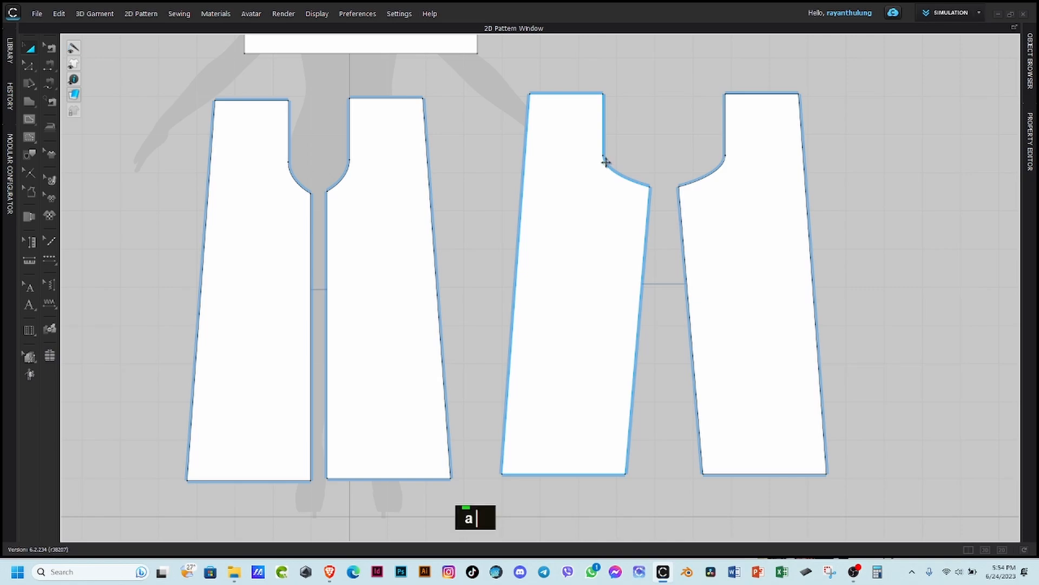
key(z)
drag(604, 156, 619, 177)
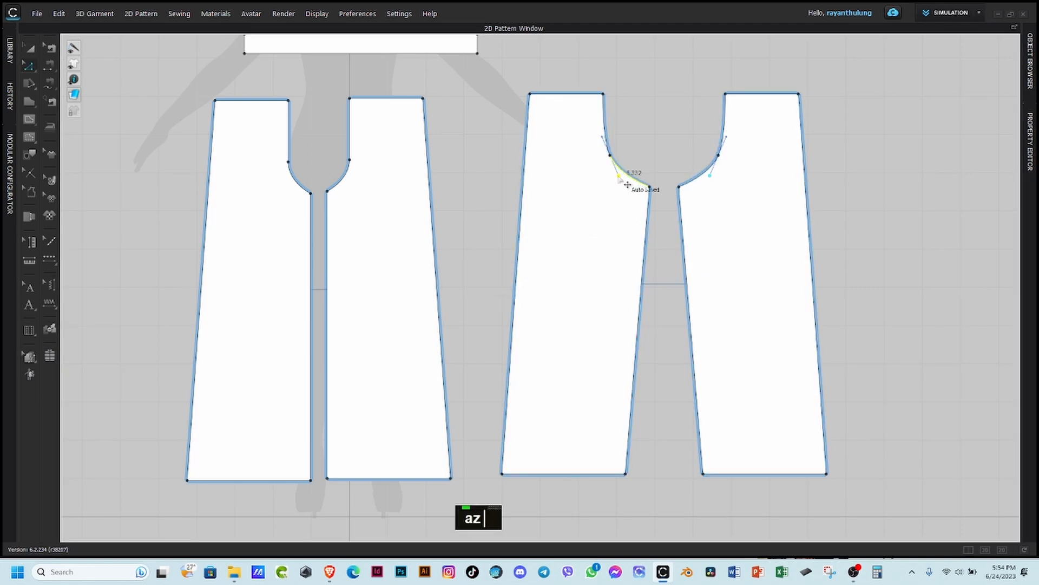
drag(602, 137, 635, 159)
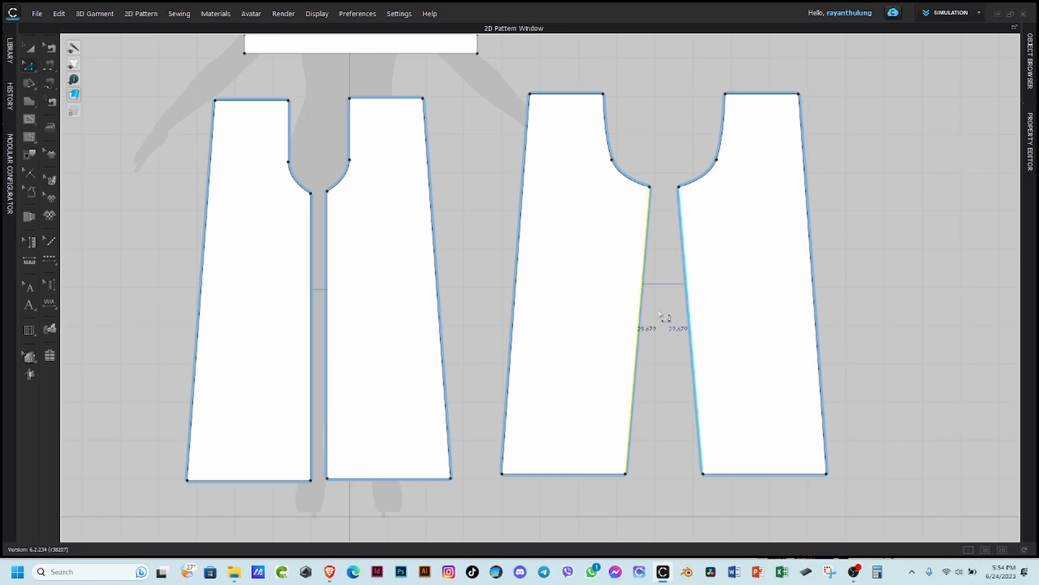
scroll(670, 367, up, 3)
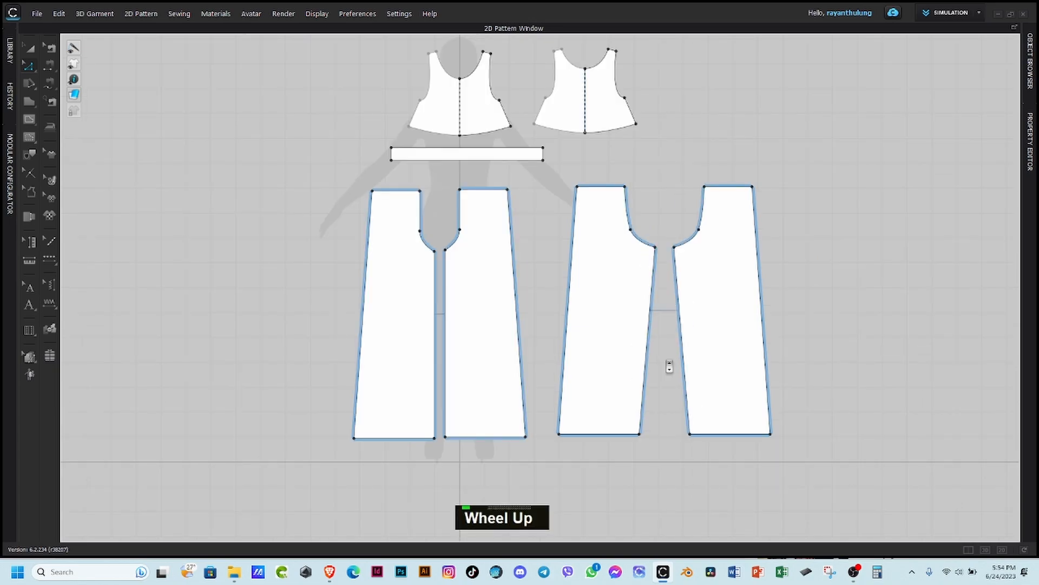
Step: Show the 3D and 2D windows side by side and move all the garment pieces down clear of the avatar in 3D
click(969, 549)
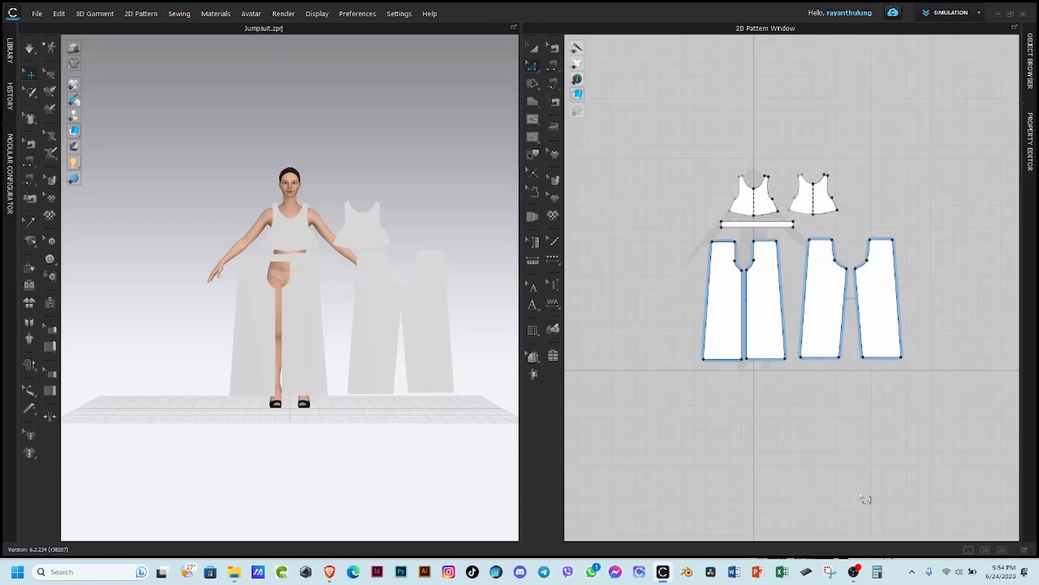
double_click(533, 49)
drag(901, 406, 939, 429)
drag(341, 275, 316, 450)
click(571, 283)
middle_drag(304, 262, 330, 278)
scroll(423, 241, down, 3)
scroll(330, 278, down, 2)
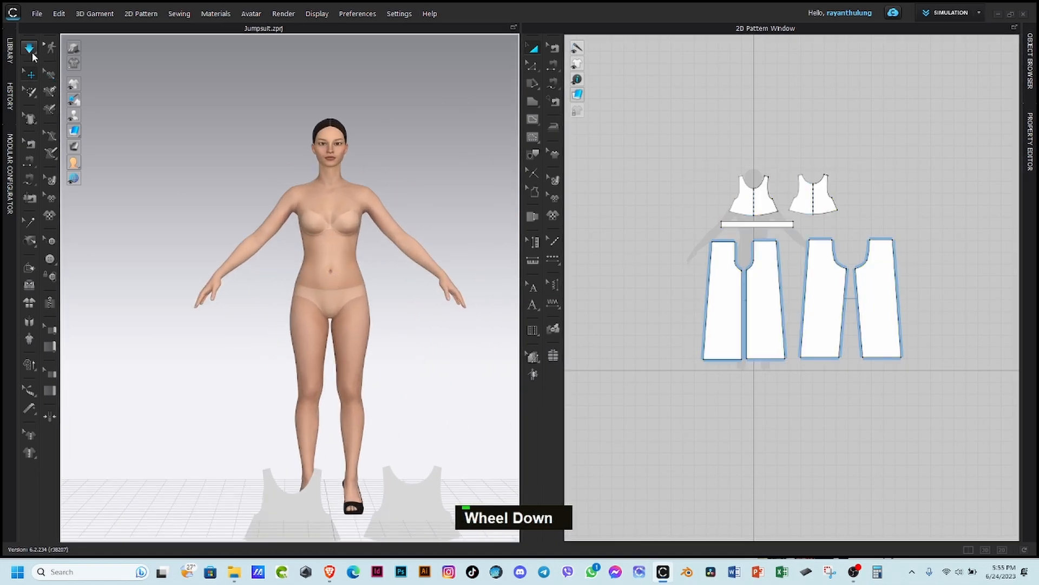
Step: Show the avatar's arrangement points and place the front bodice on the centre chest point and the back bodice on the centre upper-back point
click(75, 115)
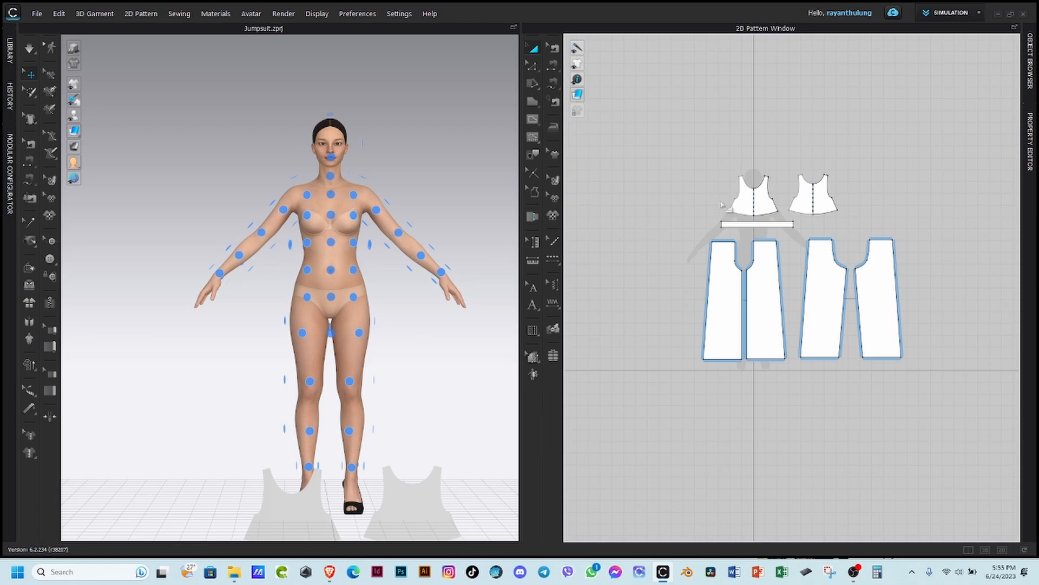
click(743, 205)
click(331, 214)
right_drag(273, 268, 346, 254)
click(815, 196)
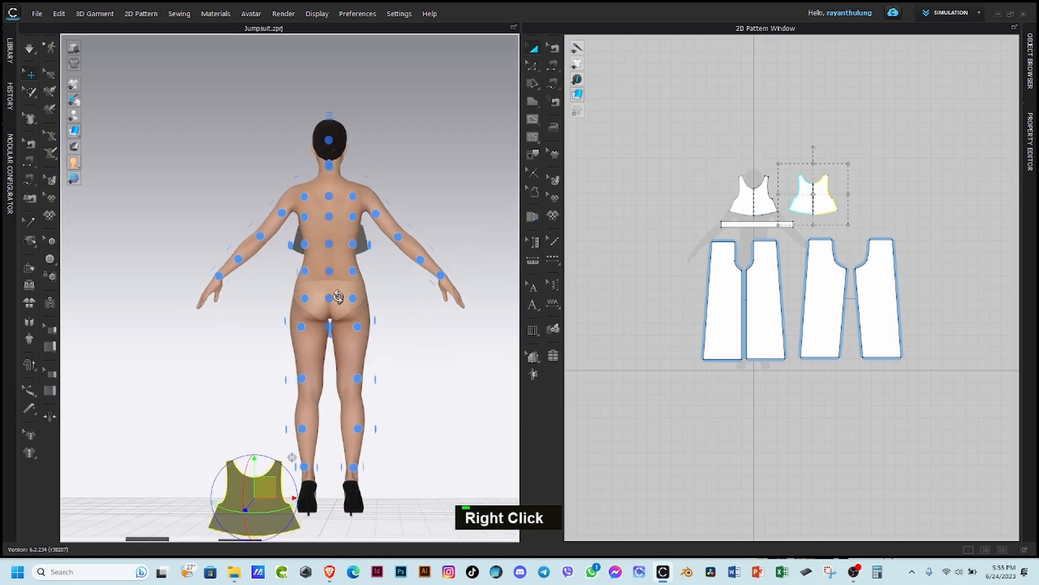
right_drag(338, 297, 344, 299)
click(329, 216)
click(661, 262)
Step: Wrap the waistband around the avatar from the centre front waist point and raise it slightly towards the bodice
right_drag(366, 340, 399, 316)
click(757, 224)
click(331, 271)
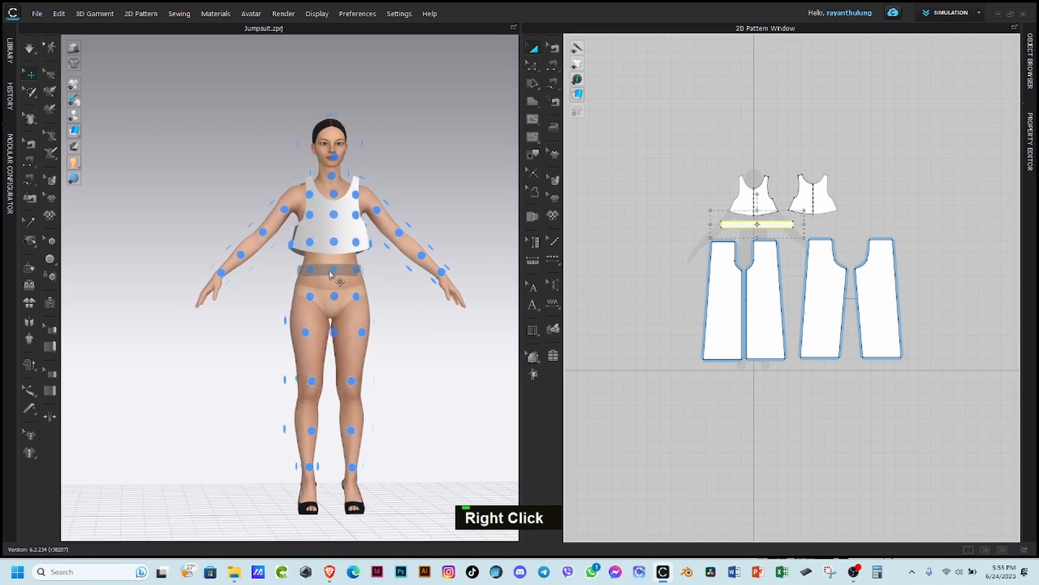
click(331, 269)
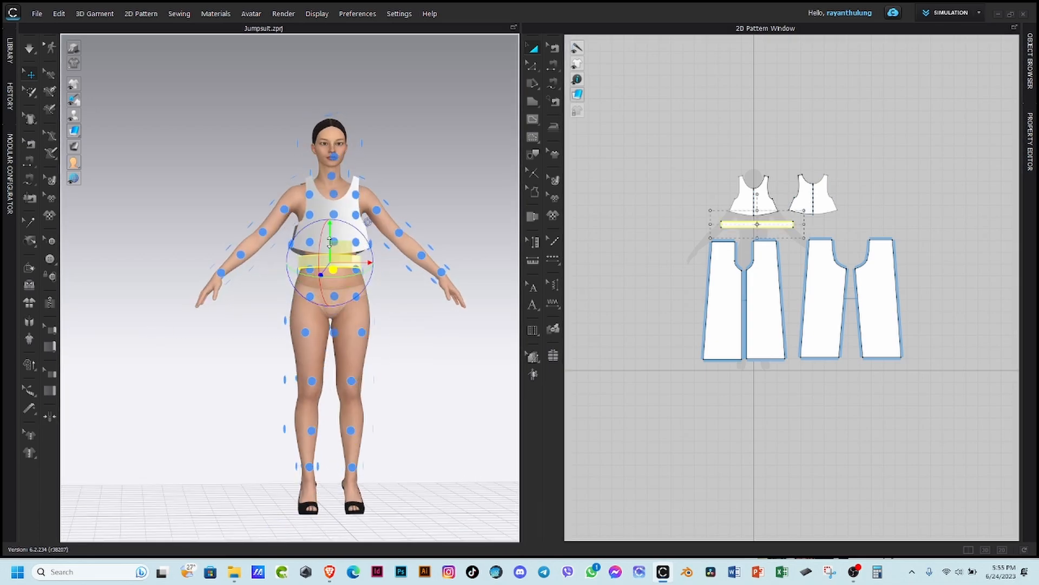
Step: Place the front trouser legs on the avatar using the front arrangement point just above the knee
click(733, 296)
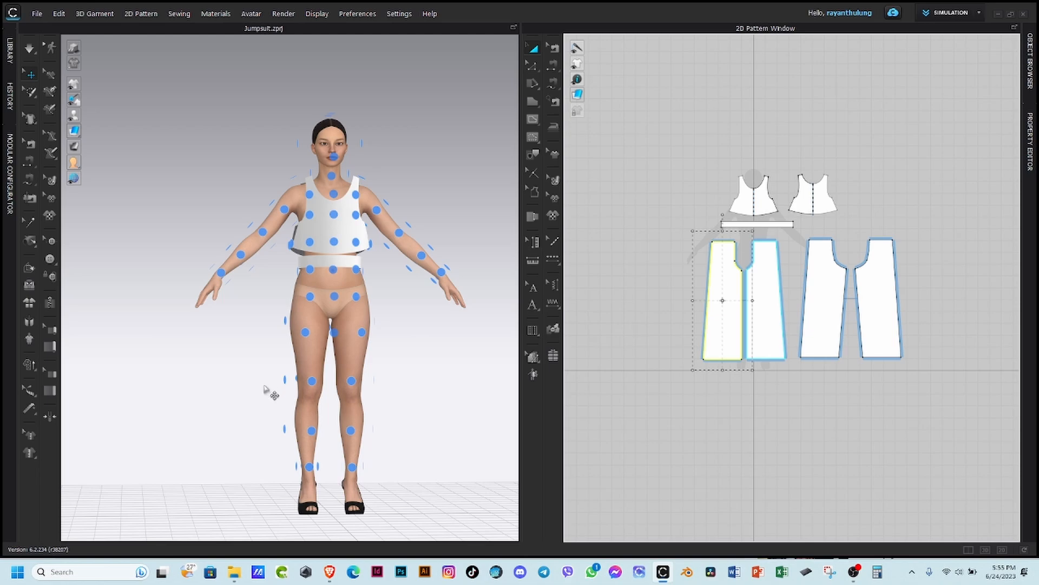
scroll(307, 379, down, 2)
middle_drag(317, 380, 298, 282)
right_drag(298, 282, 290, 275)
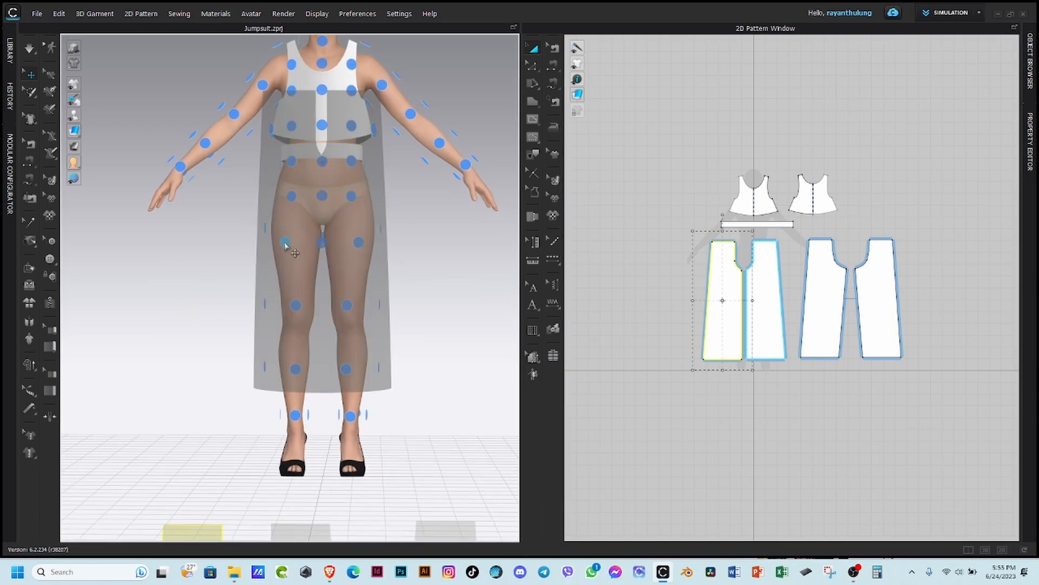
right_click(285, 248)
click(717, 302)
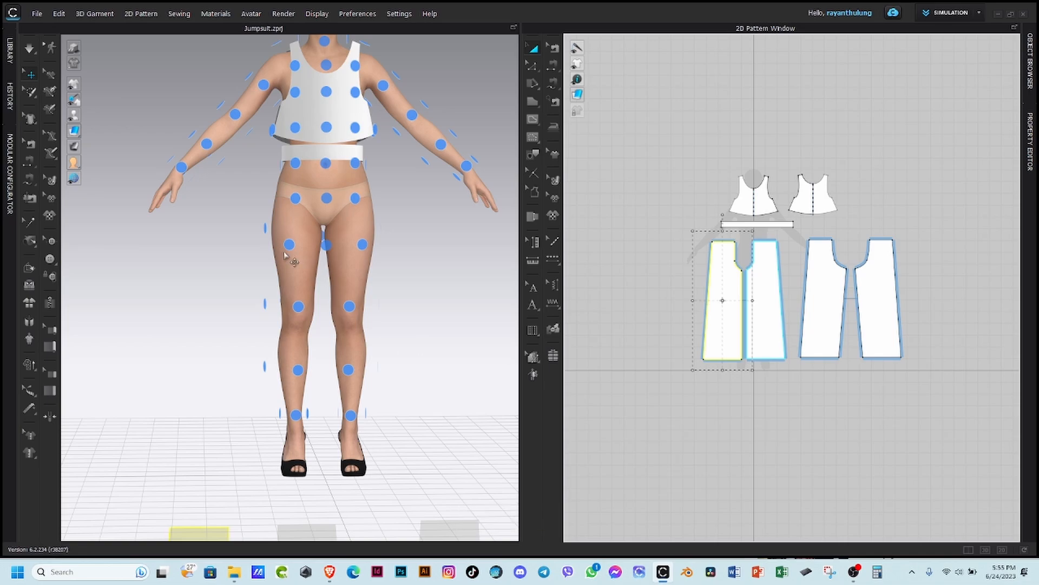
click(304, 318)
Step: Place the back trouser legs on the avatar using the rear arrangement point at knee level, and hide the arrangement points
right_drag(304, 318, 516, 319)
click(837, 295)
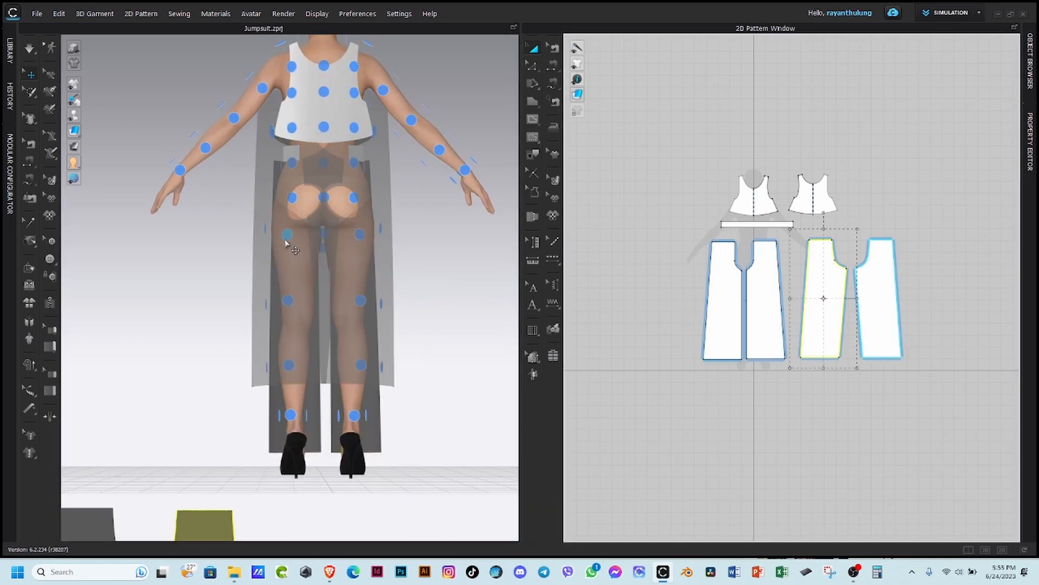
click(292, 304)
click(440, 346)
right_drag(440, 346, 346, 285)
scroll(347, 286, up, 2)
key(f)
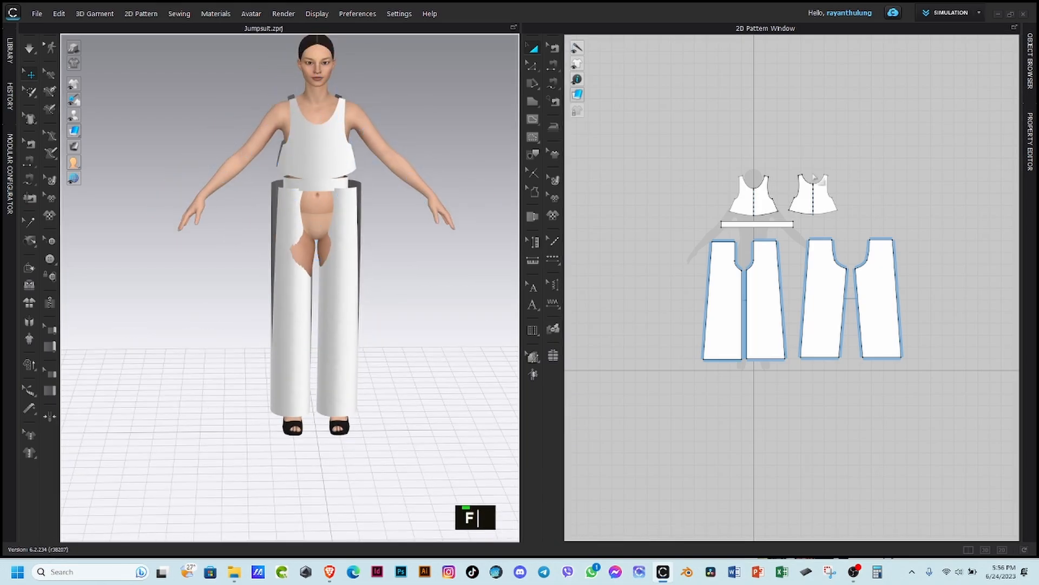
Step: Sew the shoulder and side seams of the front bodice to the matching edges of the back bodice with Segment Sewing
scroll(815, 176, down, 3)
scroll(788, 182, down, 2)
scroll(822, 242, up, 1)
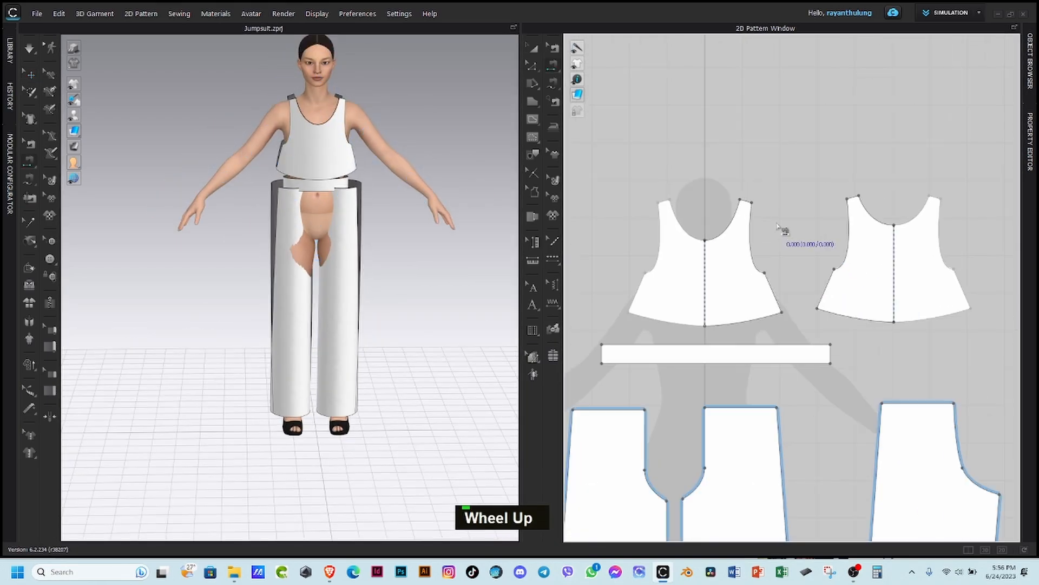
scroll(750, 197, down, 3)
click(747, 198)
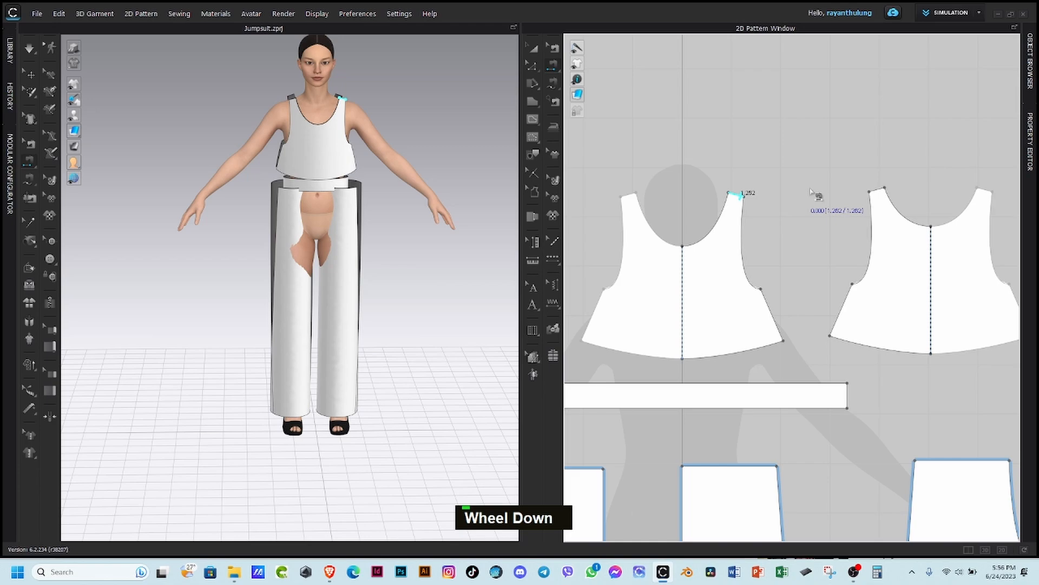
click(878, 189)
click(780, 324)
click(836, 334)
scroll(817, 399, up, 1)
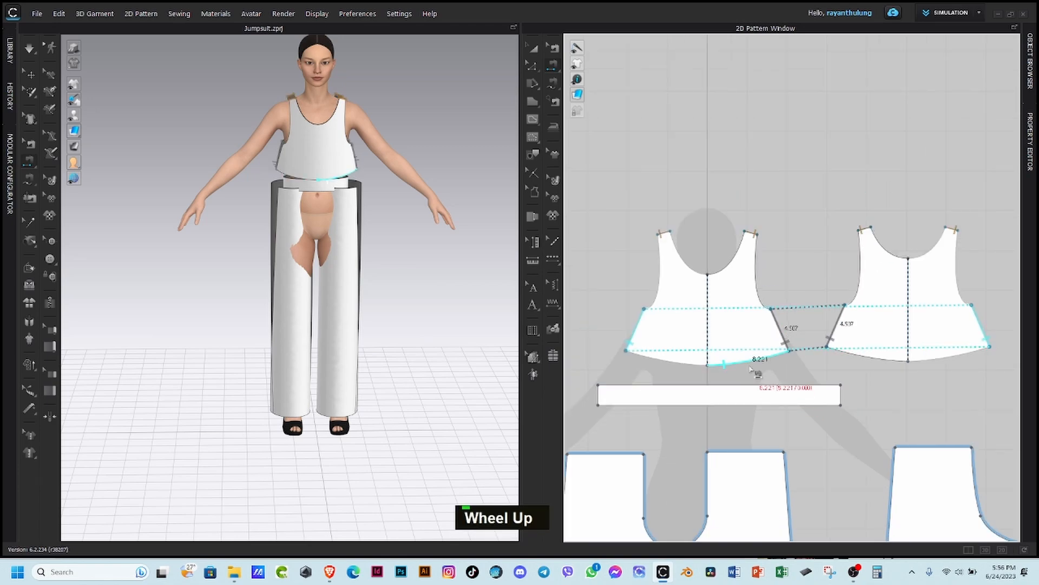
Step: Undo the unfinished hem seam and sew the waistband's upper edge to all four hem segments of the back and front bodices
middle_drag(758, 373, 775, 218)
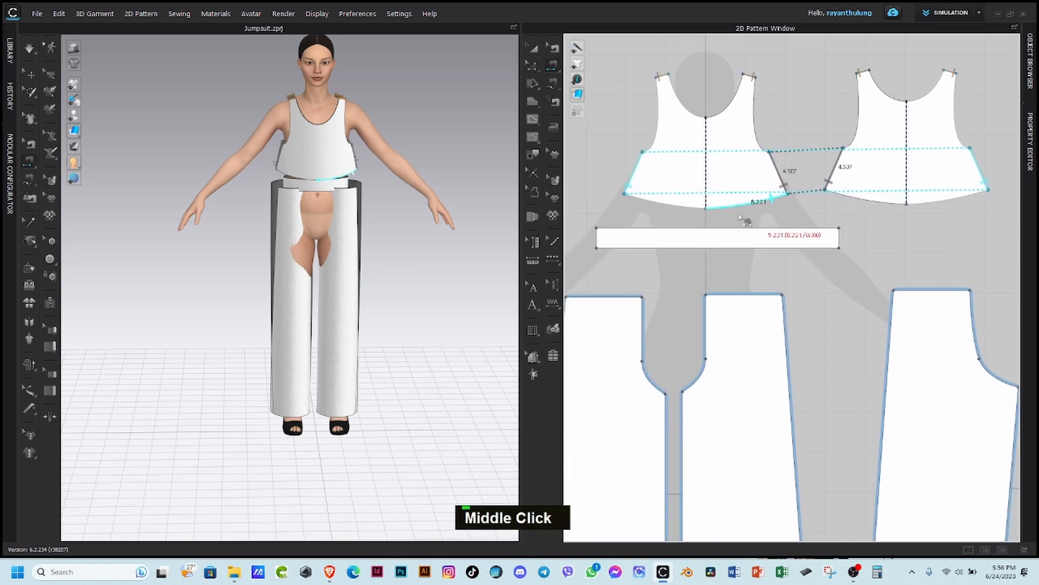
key(ctrl+z)
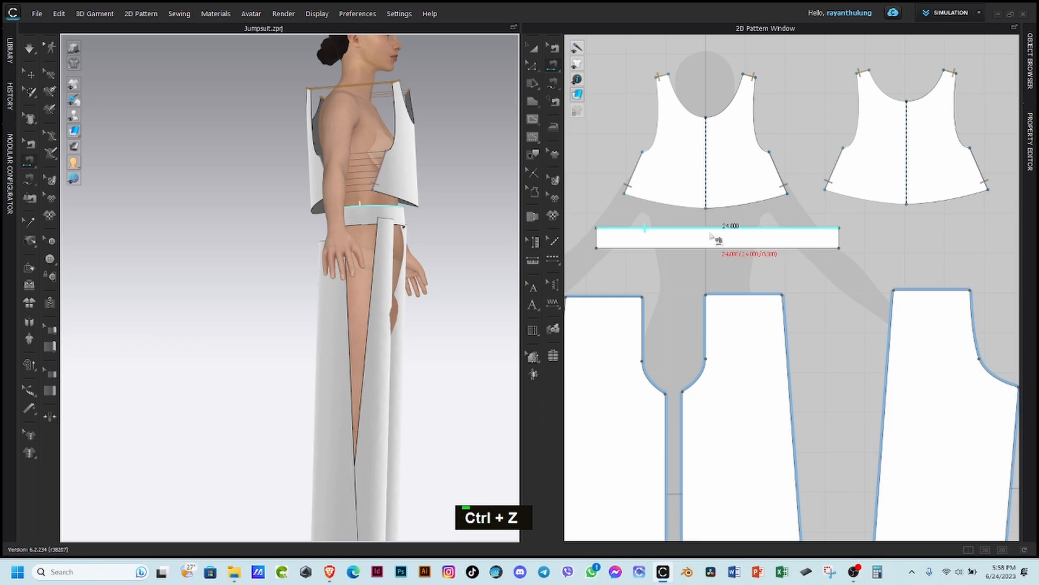
shift+click(726, 229)
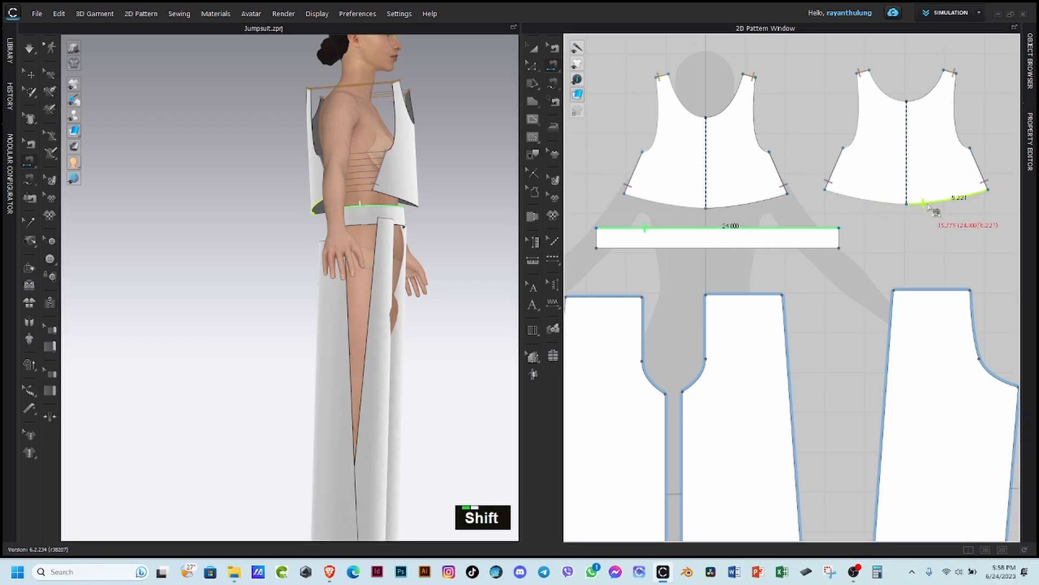
shift+click(935, 211)
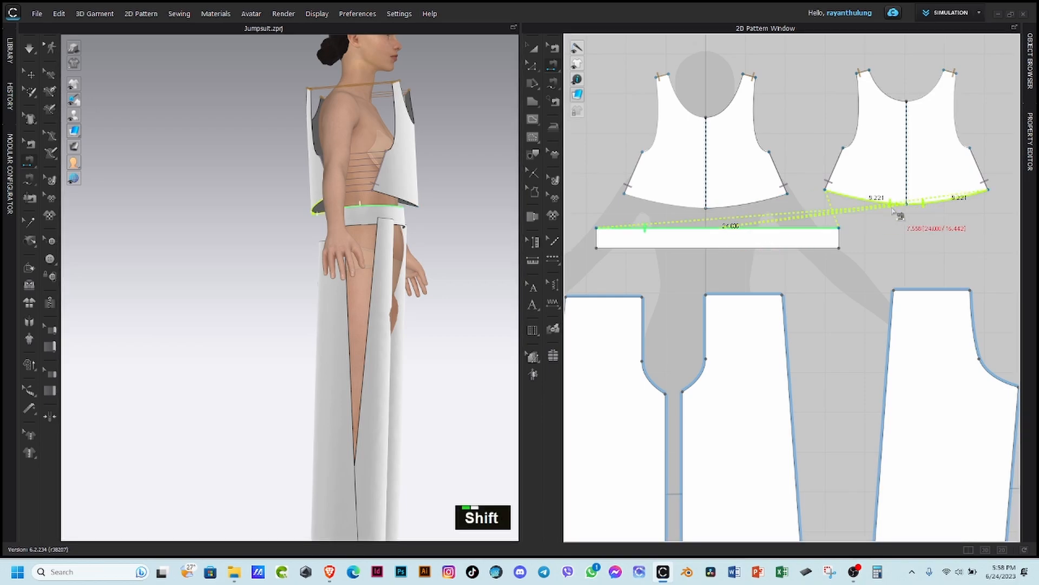
shift+click(654, 206)
shift+click(750, 206)
shift+click(850, 201)
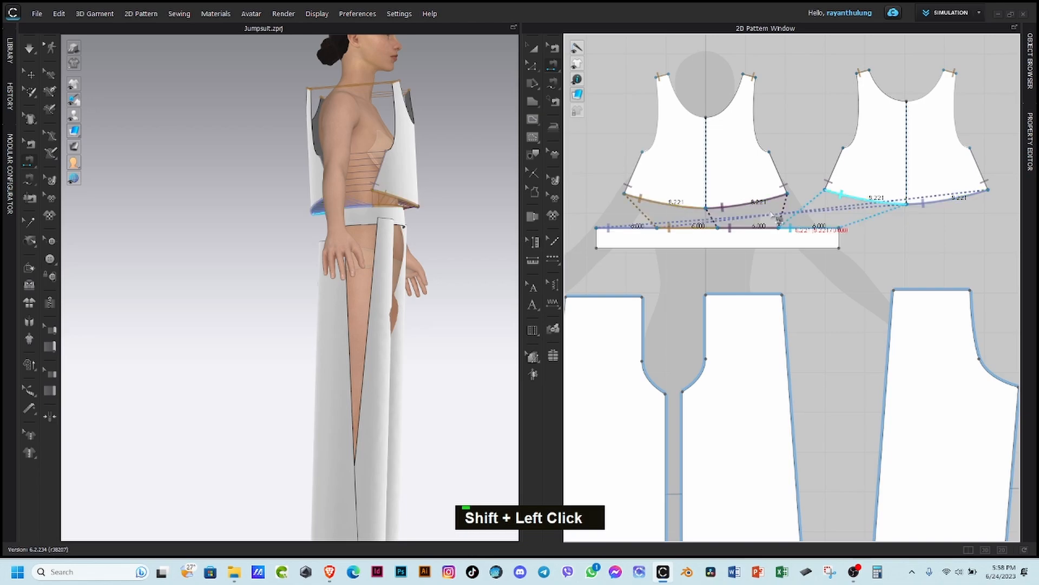
Step: Sew the waistband's lower edge to the waist edges of all four front and back trouser legs
right_drag(307, 224, 432, 287)
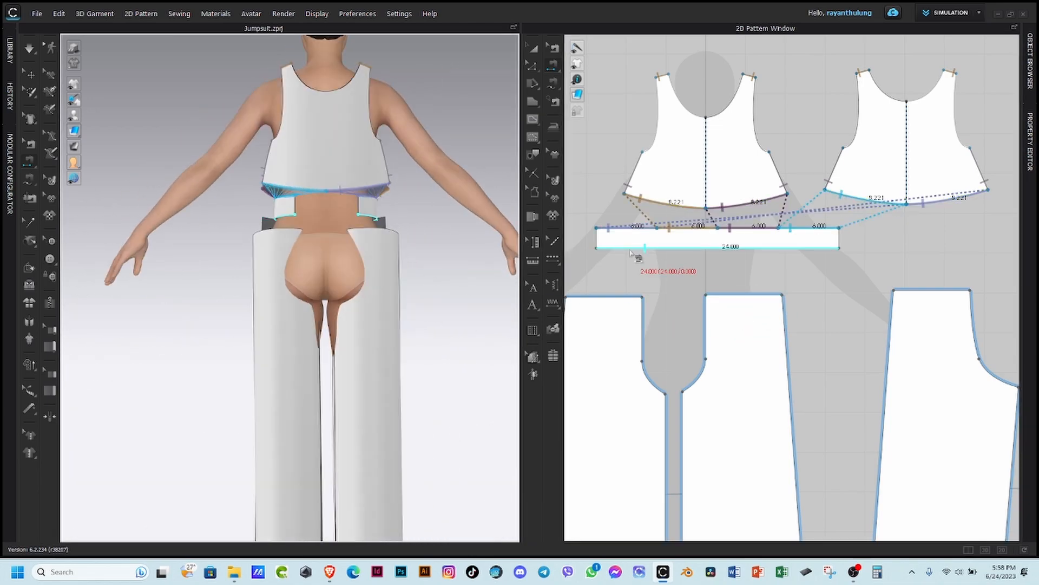
scroll(634, 254, up, 5)
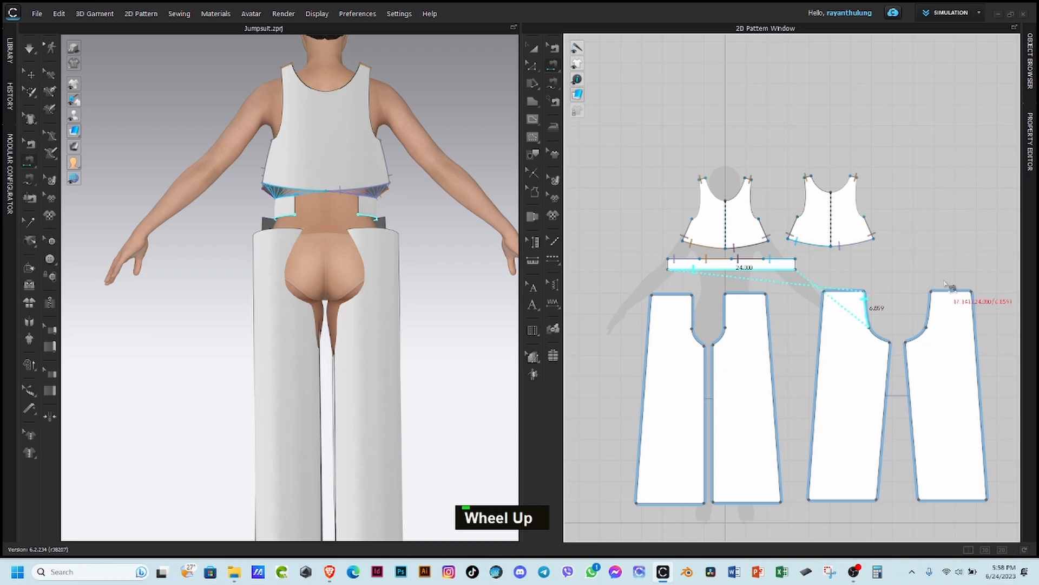
shift+click(957, 295)
shift+click(672, 299)
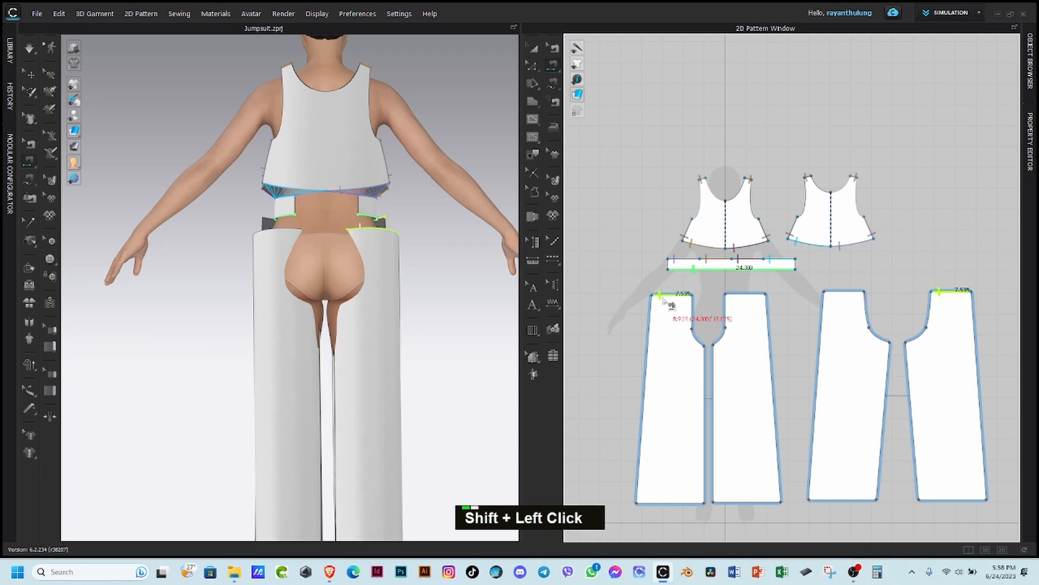
shift+click(744, 296)
shift+click(839, 296)
Step: Sew the two short ends of the waistband together to close it at the centre back
right_drag(278, 231, 514, 255)
scroll(801, 270, down, 3)
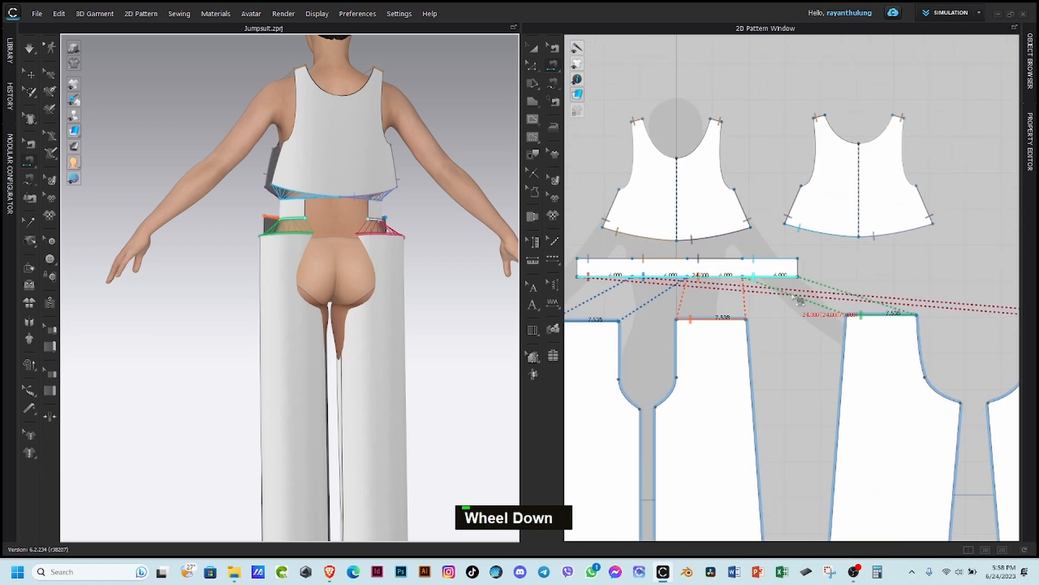
click(799, 267)
click(578, 268)
scroll(707, 290, up, 3)
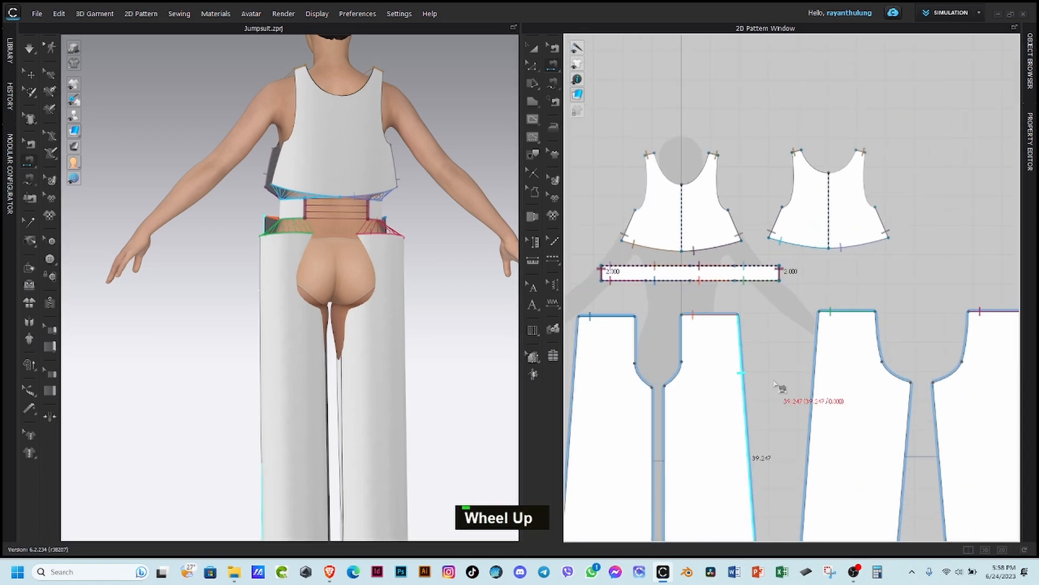
Step: Sew the front trouser legs together along the lower crotch curve, and the back legs along both crotch segments
middle_drag(781, 383, 755, 264)
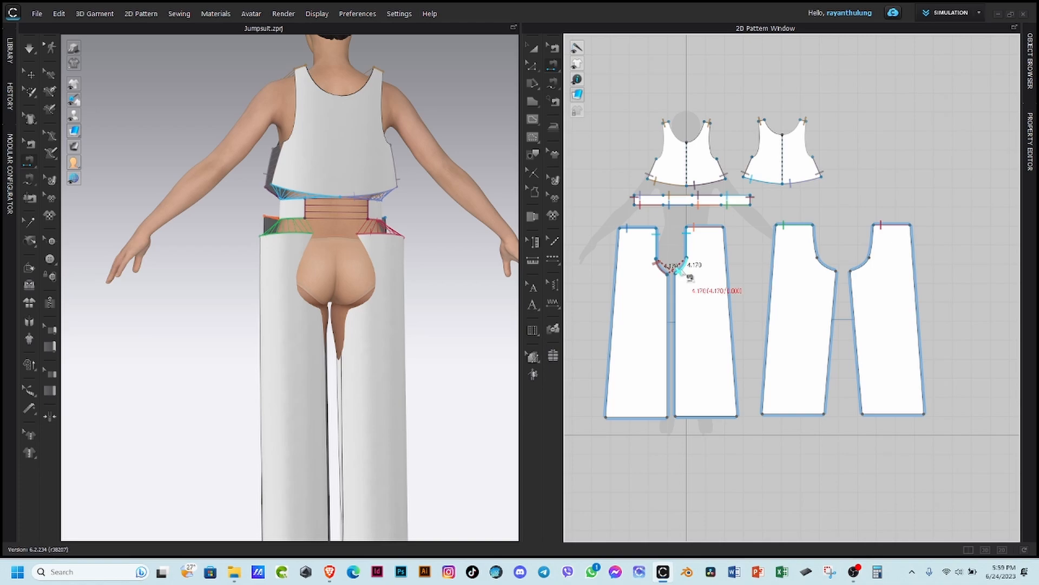
key(ctrl+z)
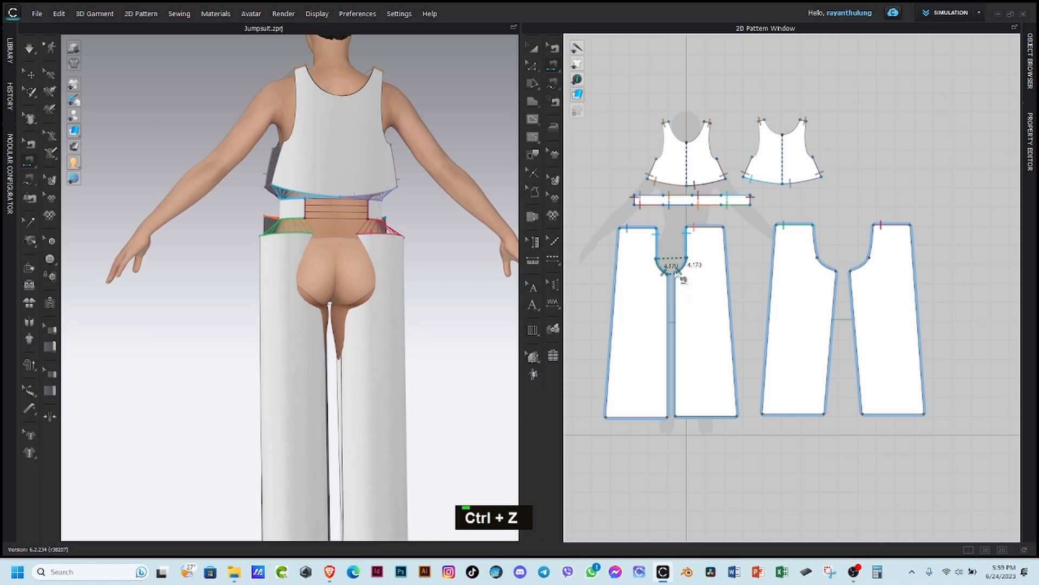
click(820, 263)
click(862, 265)
click(868, 250)
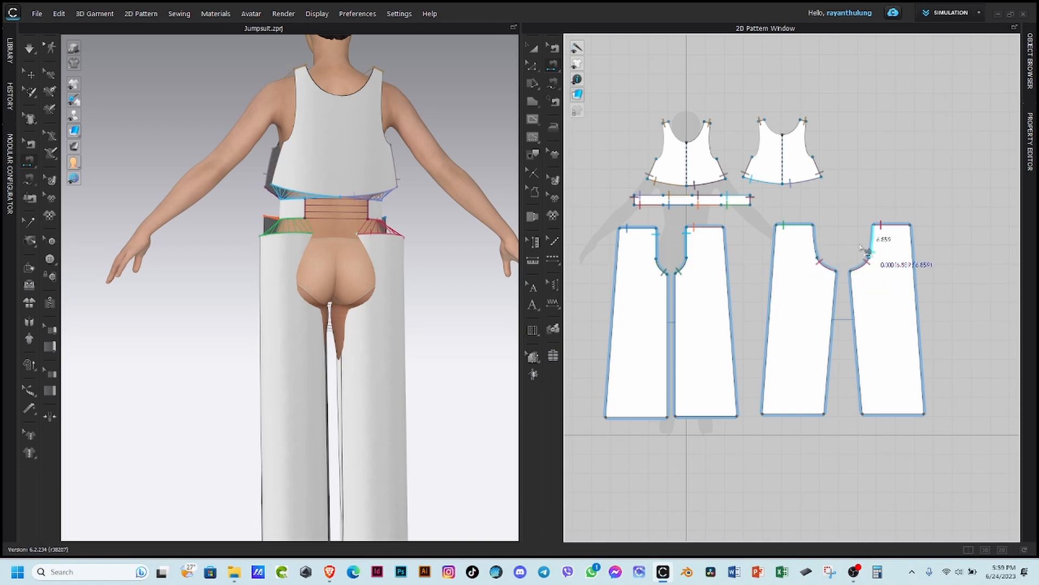
click(816, 242)
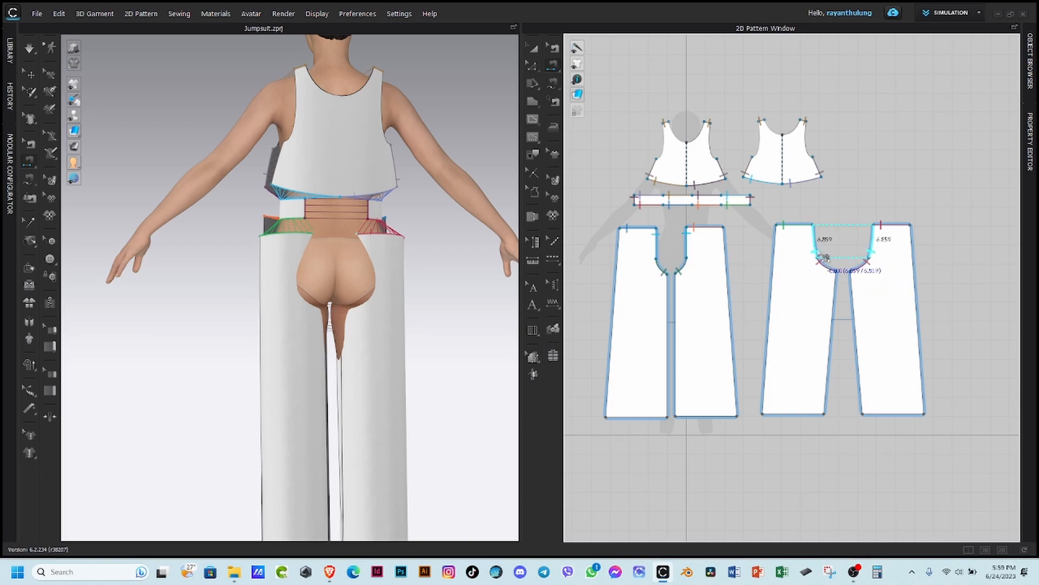
Step: Sew the inseams of the front trouser legs to the matching inseams of the back legs
click(683, 319)
right_drag(358, 400, 572, 393)
scroll(436, 297, up, 2)
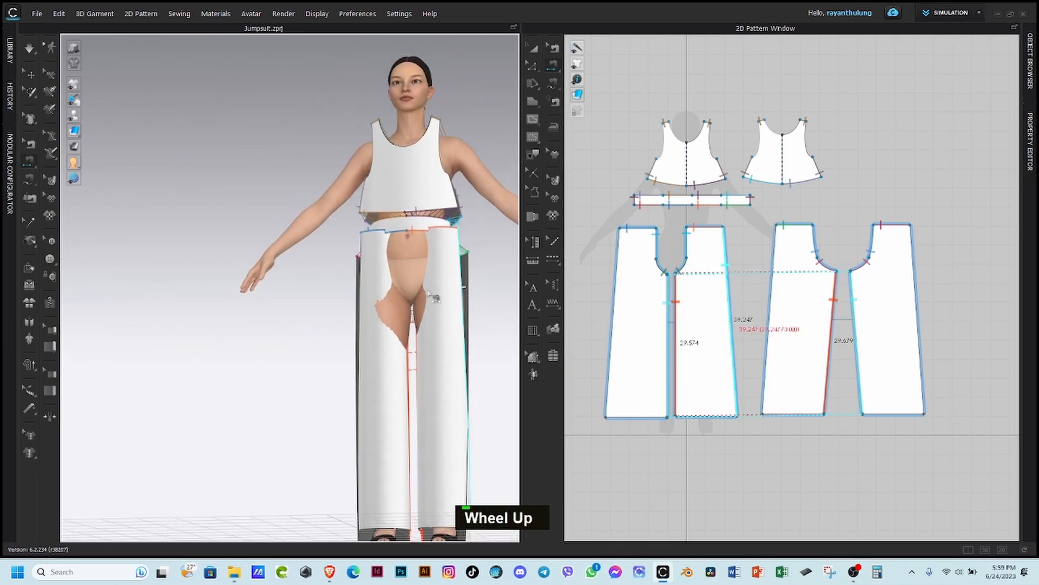
right_drag(437, 297, 361, 238)
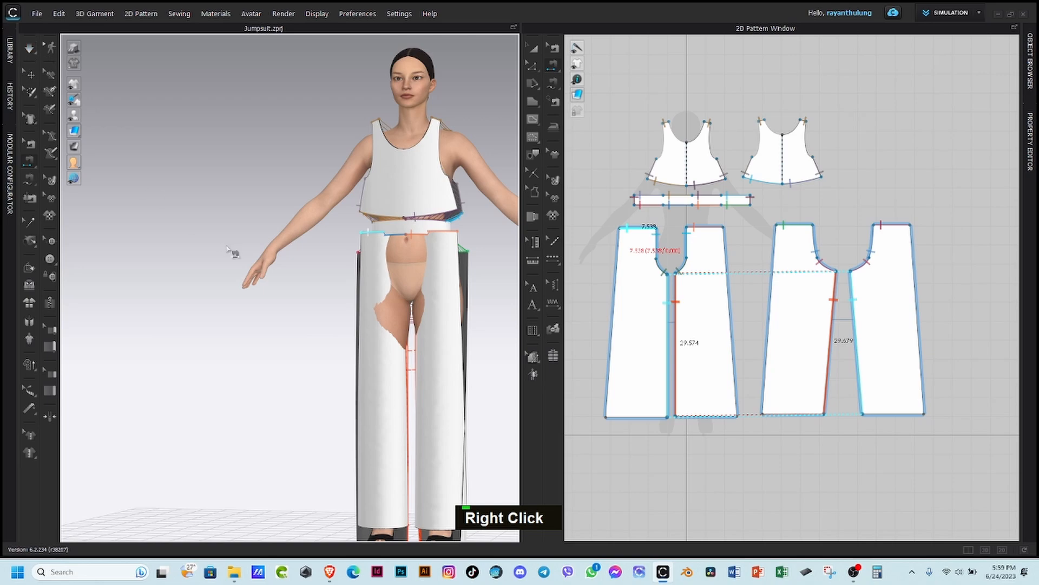
Step: Simulate the sewn jumpsuit and pull the bodice up into place on the avatar
key(space)
right_drag(279, 271, 423, 336)
drag(353, 153, 392, 108)
right_drag(368, 142, 319, 157)
drag(316, 152, 323, 117)
right_drag(339, 157, 351, 70)
scroll(330, 163, down, 3)
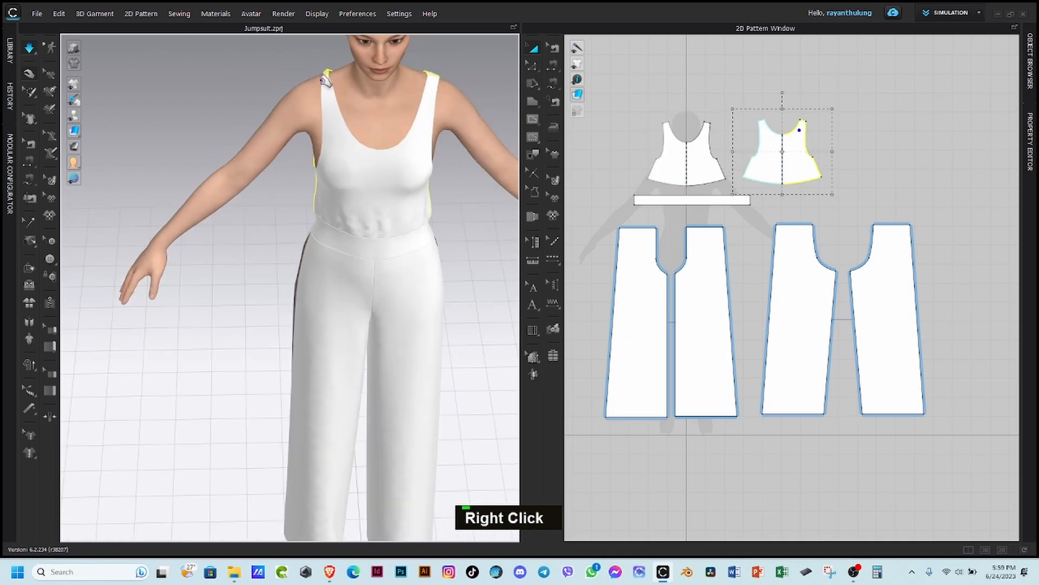
Step: Reposition the back bodice's straps on both of the avatar's shoulders while the simulation runs
click(351, 66)
drag(328, 72, 337, 56)
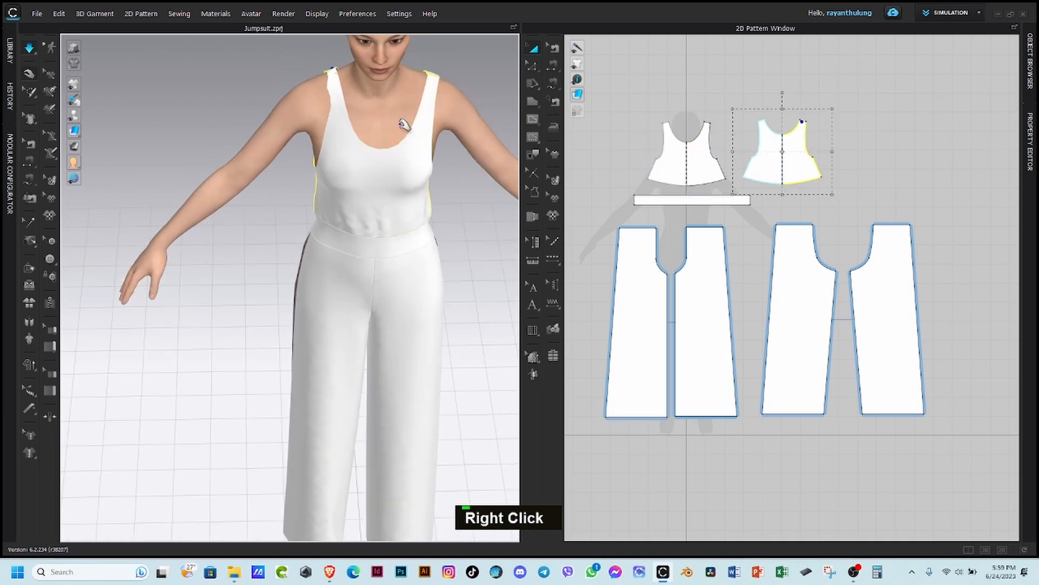
click(330, 78)
click(434, 77)
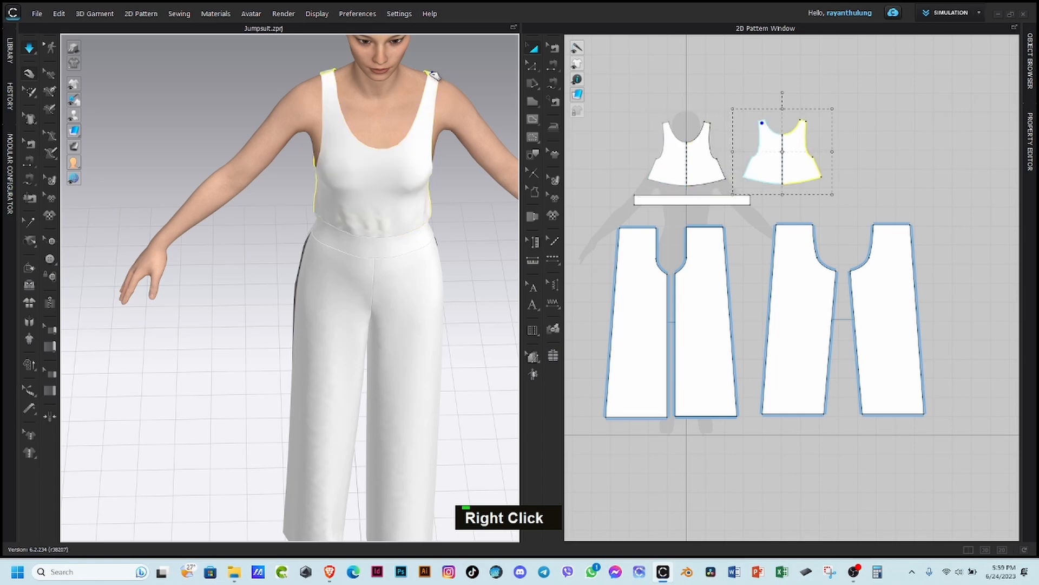
drag(426, 91, 411, 88)
click(427, 73)
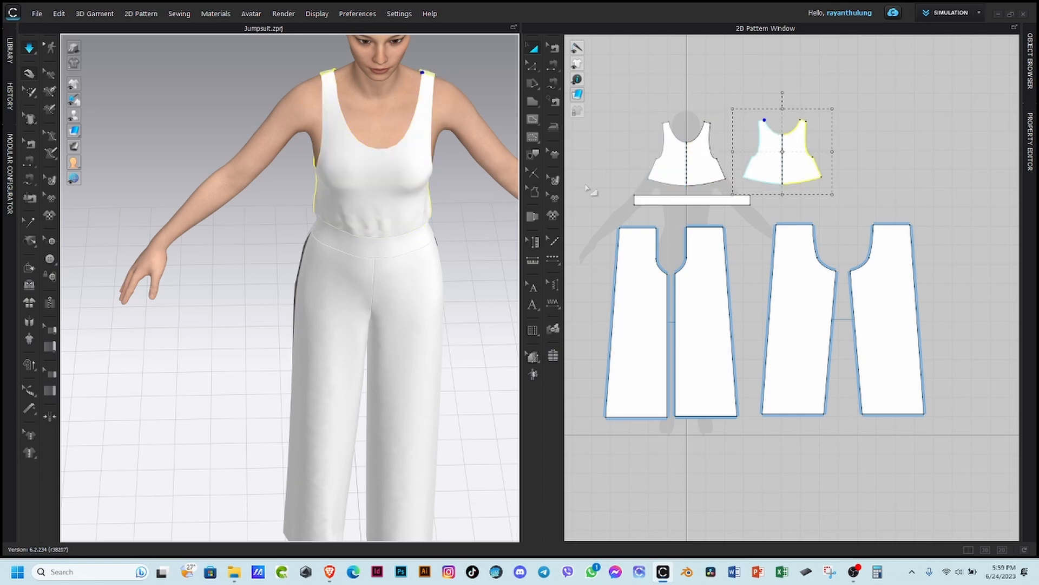
Step: Sew the outer side seams of the front trouser legs to the back legs and simulate the garment again
click(593, 190)
scroll(410, 257, up, 1)
scroll(413, 257, up, 1)
scroll(724, 346, up, 1)
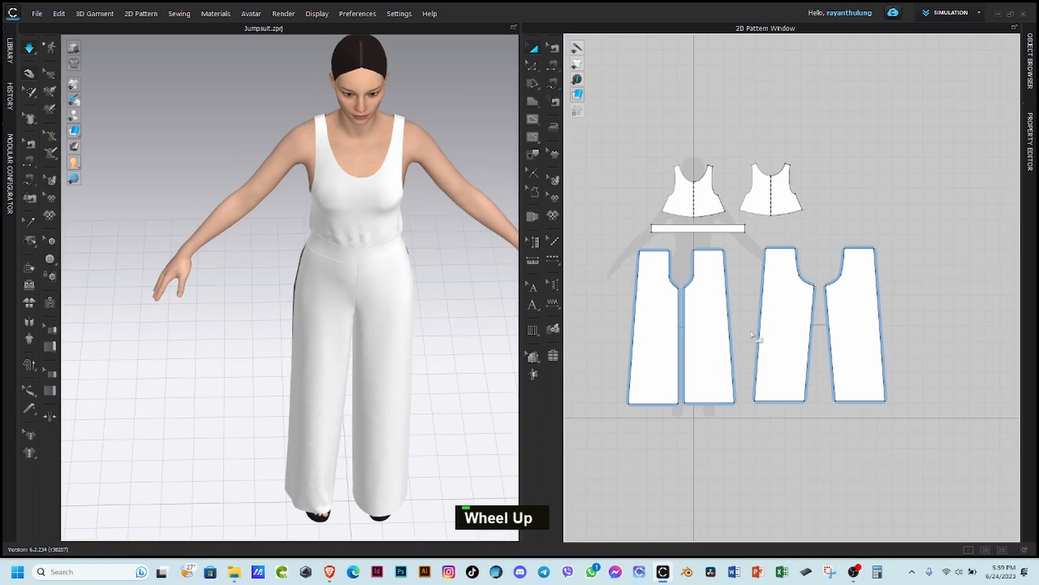
click(552, 66)
key(space)
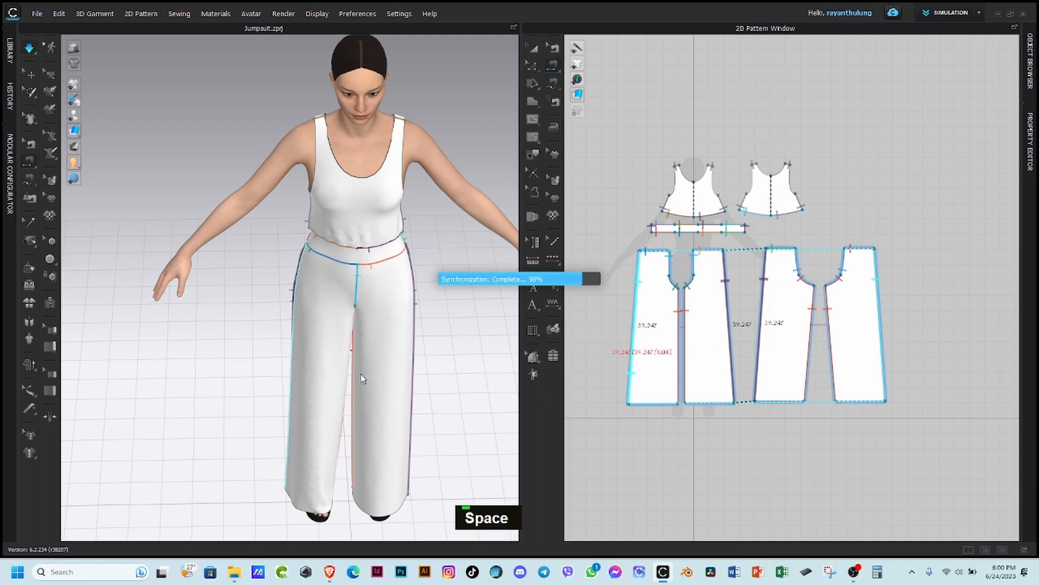
right_drag(362, 378, 325, 353)
scroll(353, 256, down, 2)
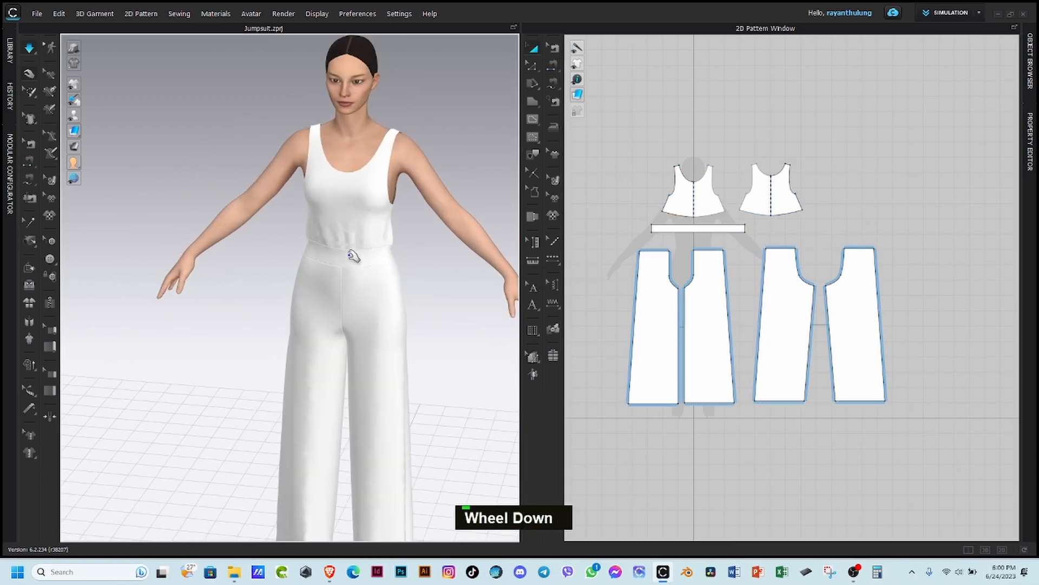
scroll(353, 255, down, 2)
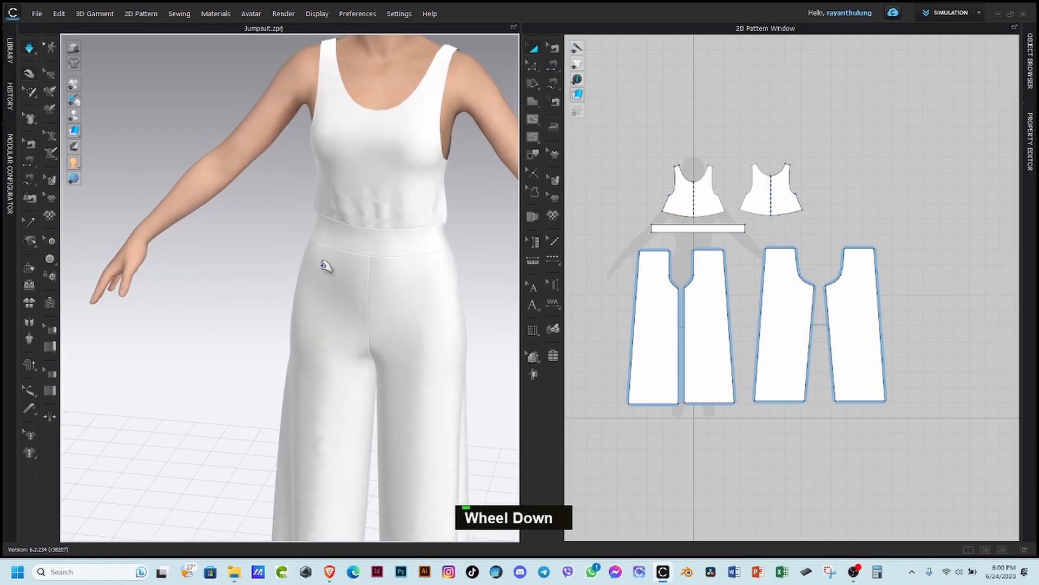
right_drag(327, 262, 285, 320)
scroll(806, 214, down, 2)
Step: Raise the underarm points of the back and front bodices by 1.5 in
middle_drag(788, 238, 854, 202)
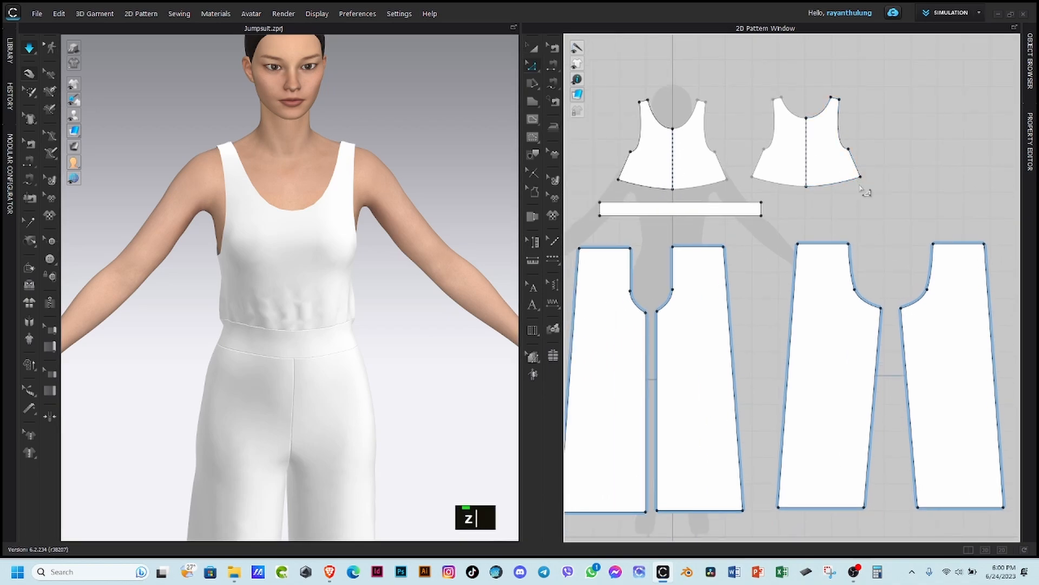
right_click(852, 147)
text(1.5)
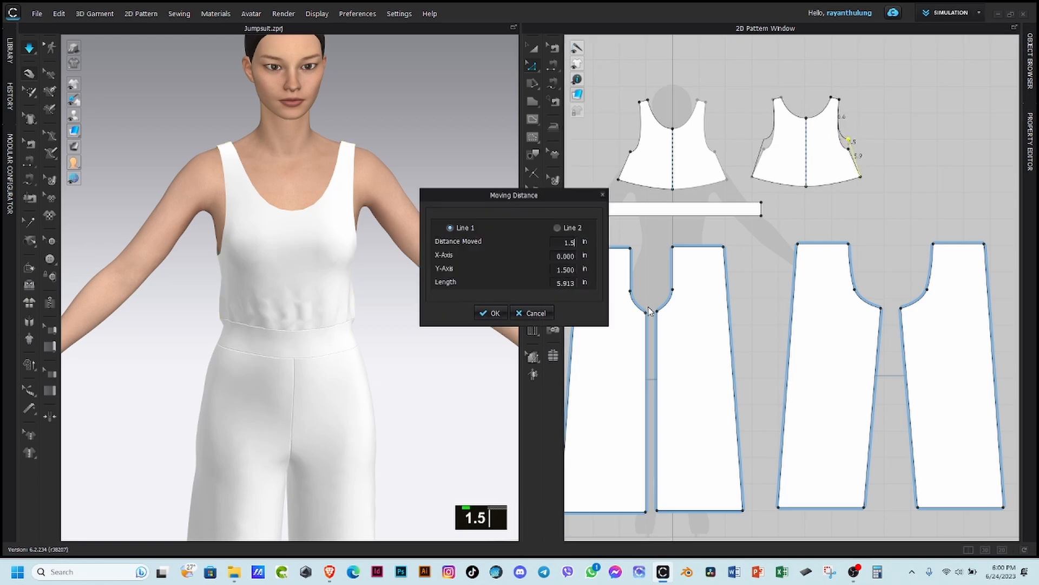
key(Return)
drag(715, 152, 715, 144)
right_click(716, 144)
text(1.)
key(Return)
key(5)
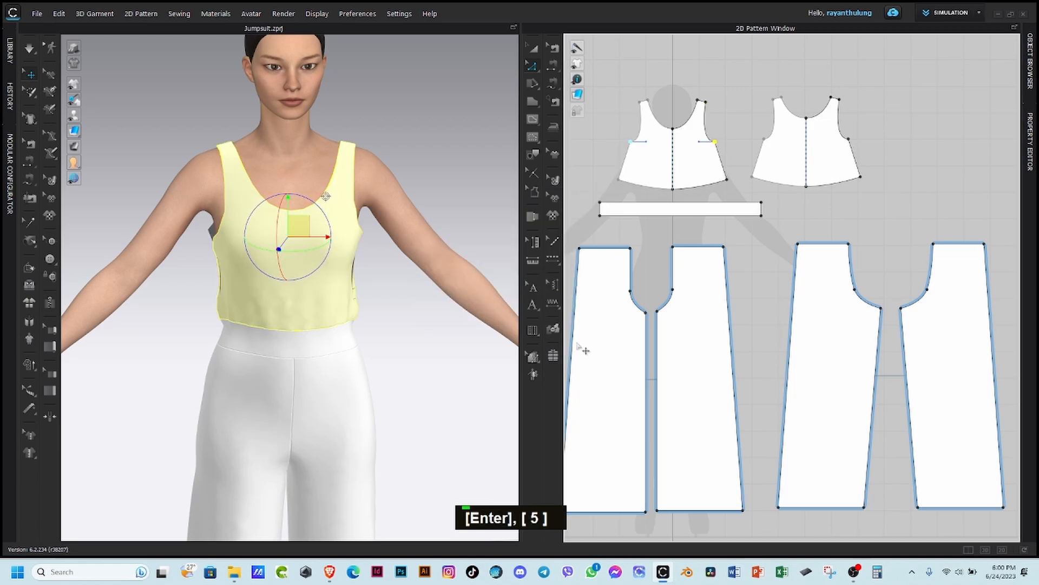
Step: Simulate the garment with the raised armholes and check the bodice's fit from the back and front
key(space)
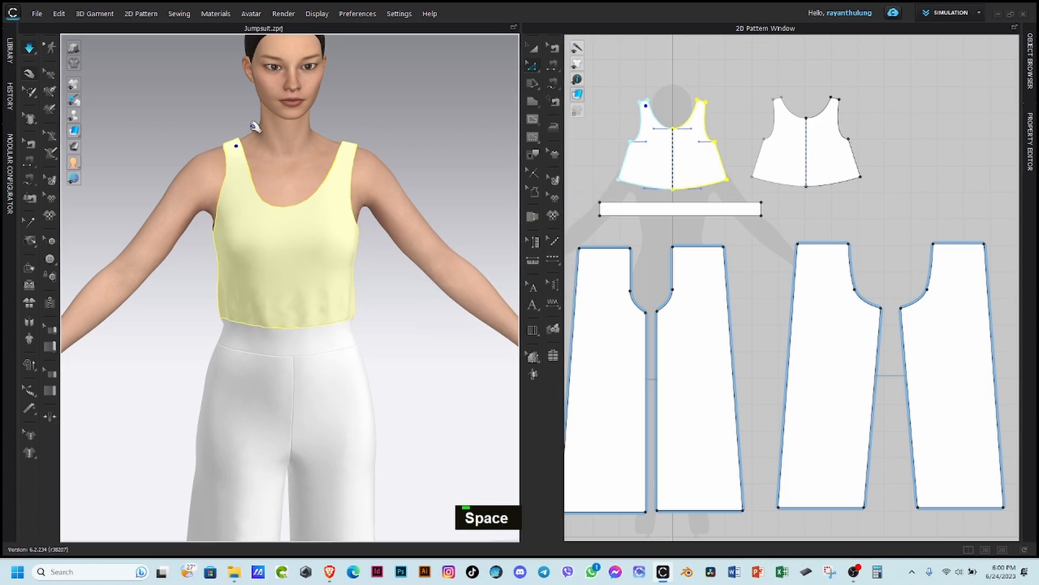
right_drag(255, 127, 155, 179)
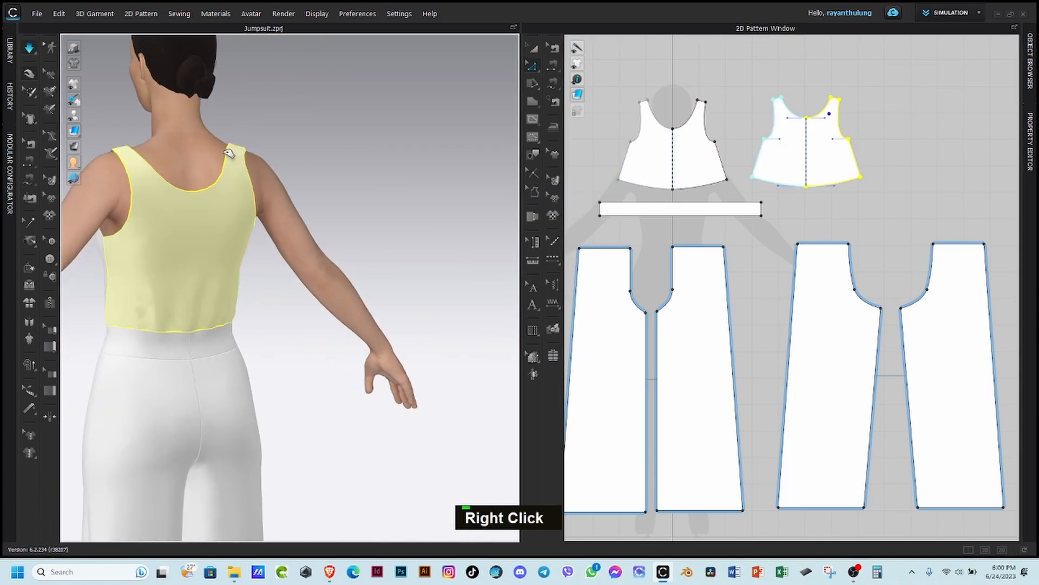
right_drag(230, 153, 251, 316)
middle_drag(251, 315, 193, 282)
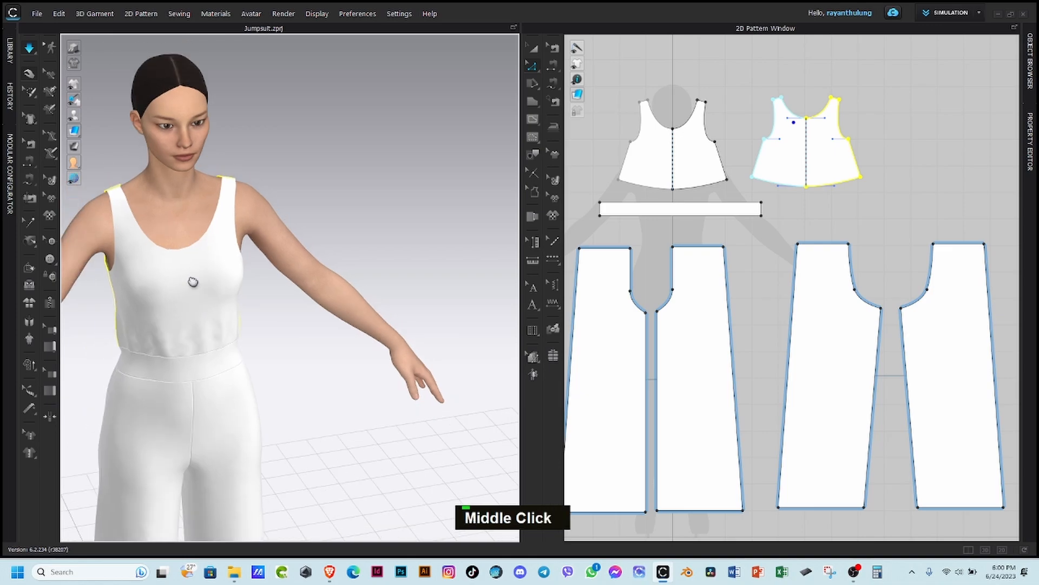
right_drag(193, 282, 290, 190)
scroll(632, 172, down, 3)
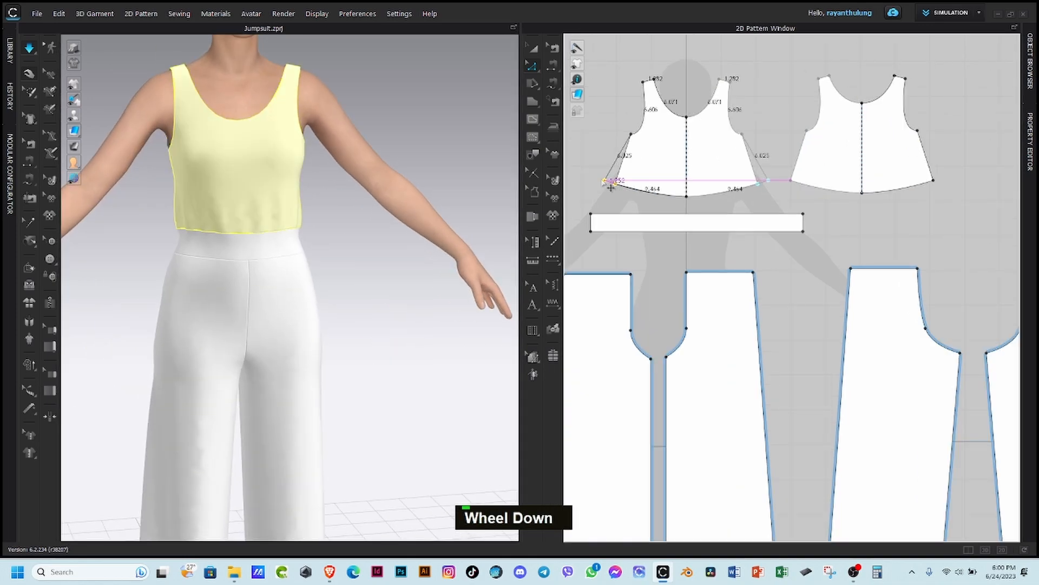
Step: Move the outer hem corners of the front and back bodices outward by 1.5 in and simulate the fuller shape
right_click(611, 186)
text(1.5)
key(Return)
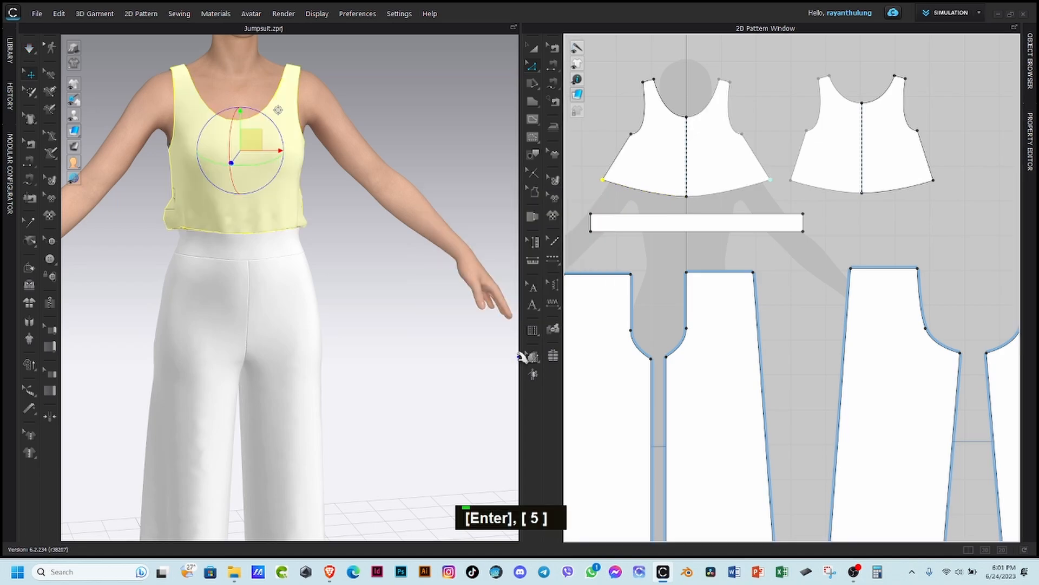
double_click(932, 179)
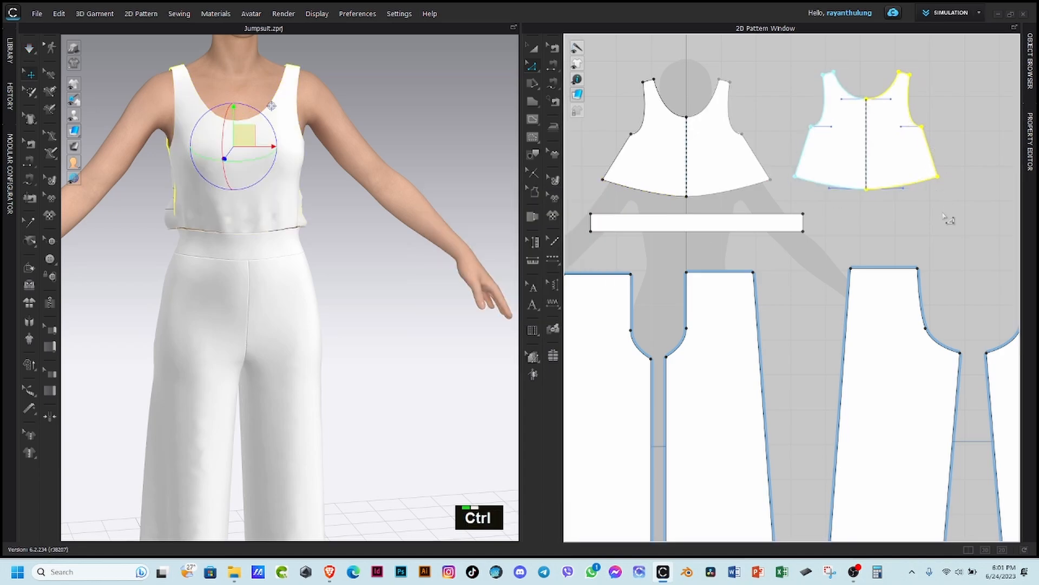
key(ctrl+z)
click(932, 181)
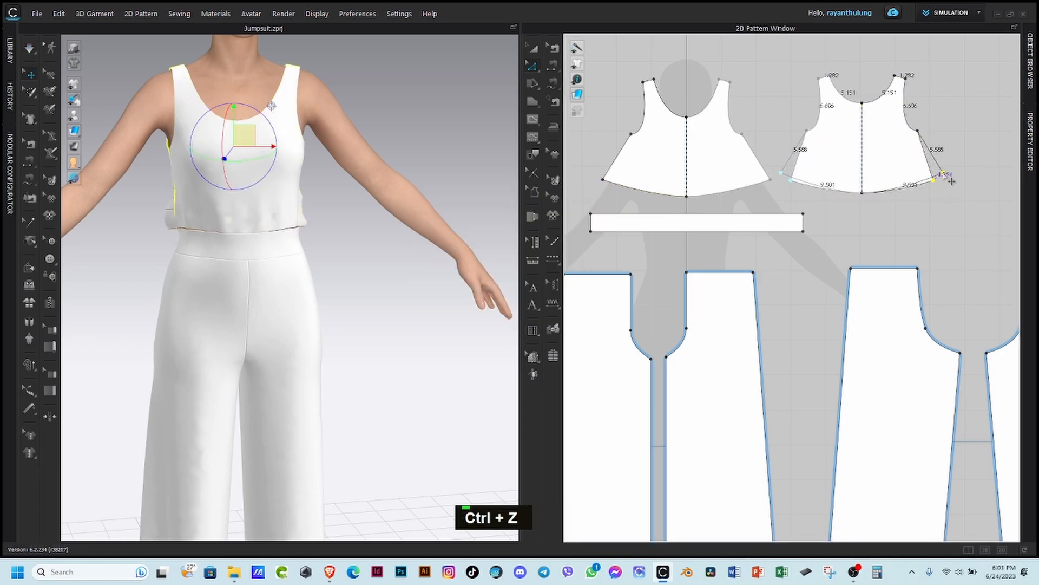
text(1.5)
key(Return)
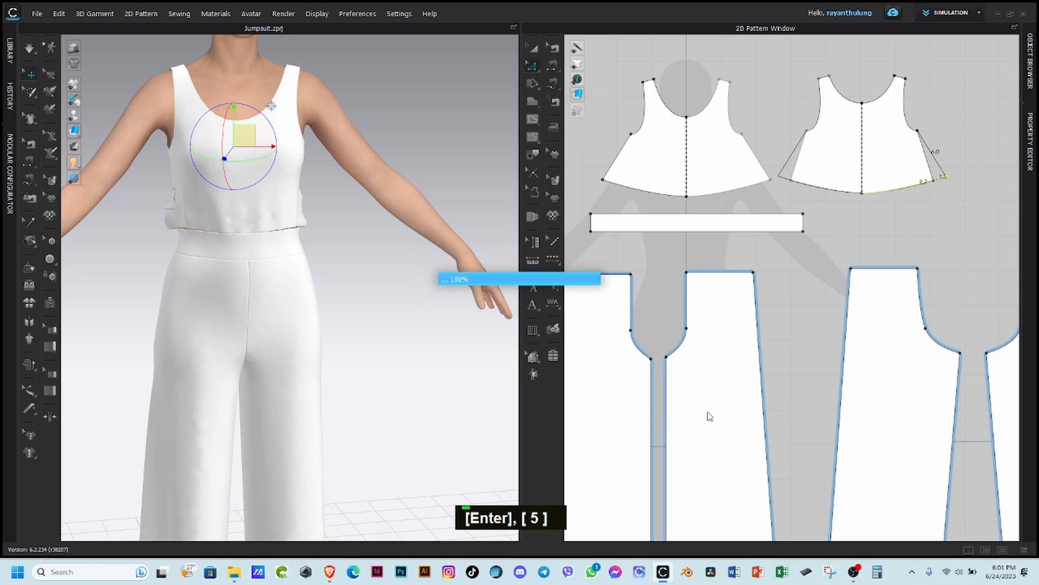
key(space)
scroll(238, 276, up, 2)
right_drag(238, 276, 248, 325)
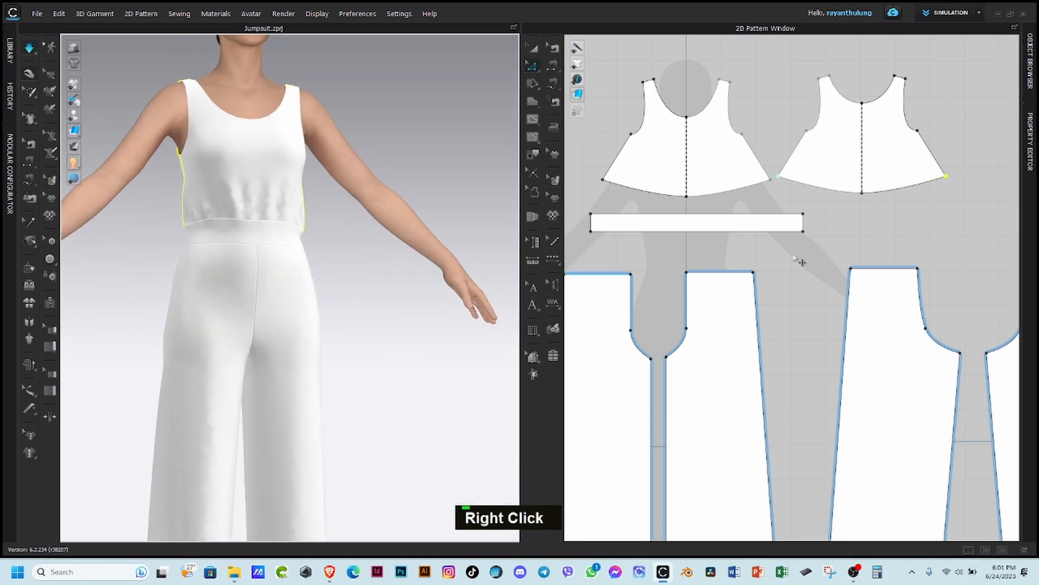
Step: Widen both front trouser legs by moving their outer side edges outward
click(953, 224)
scroll(778, 290, up, 4)
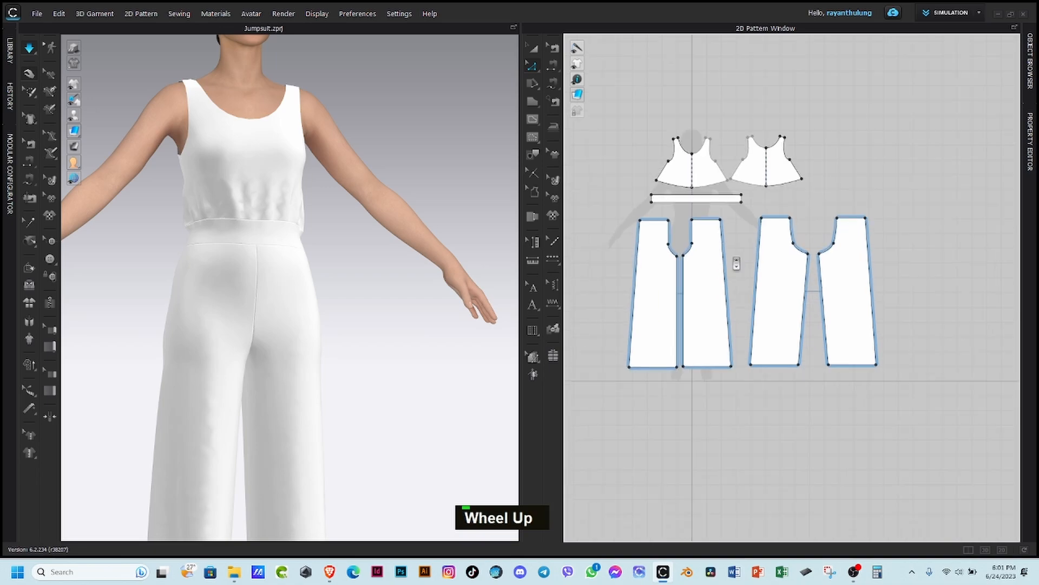
scroll(737, 258, down, 1)
double_click(915, 287)
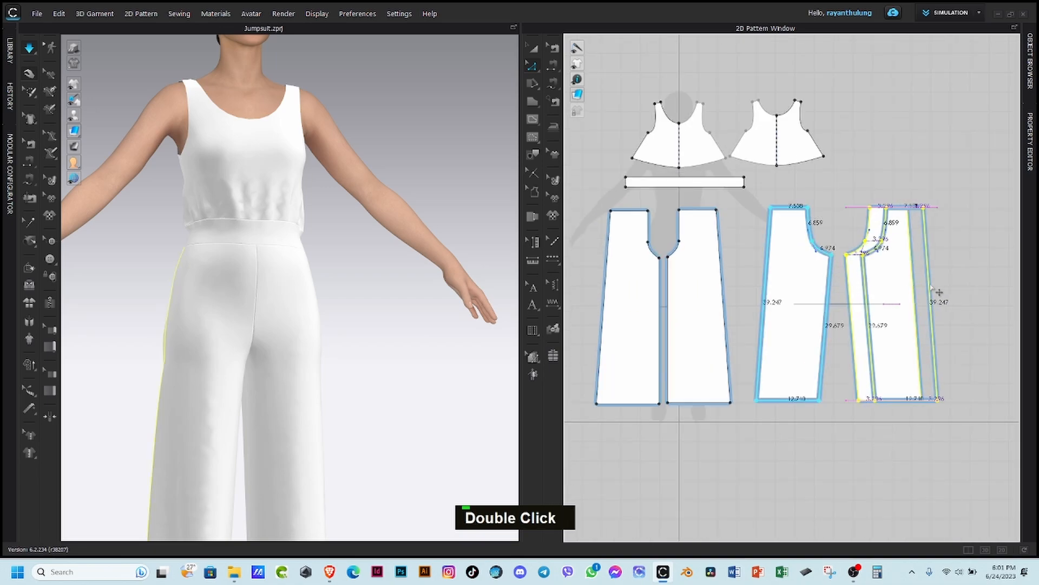
key(ctrl+z)
drag(724, 291, 743, 292)
right_click(743, 293)
key(Return)
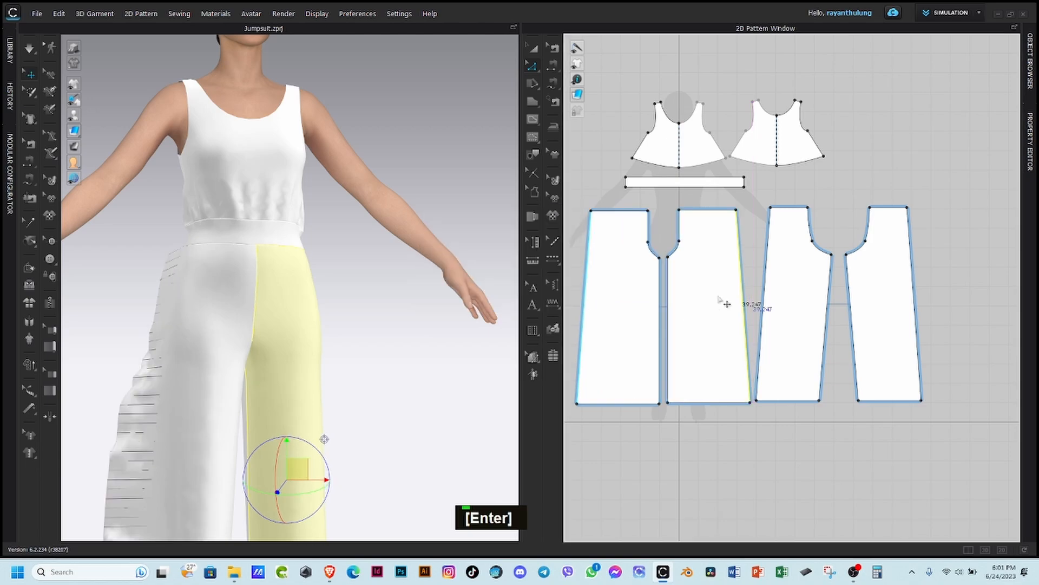
Step: Widen both back trouser legs by moving their outer side edges outward by 4 in
double_click(914, 272)
key(ctrl+z)
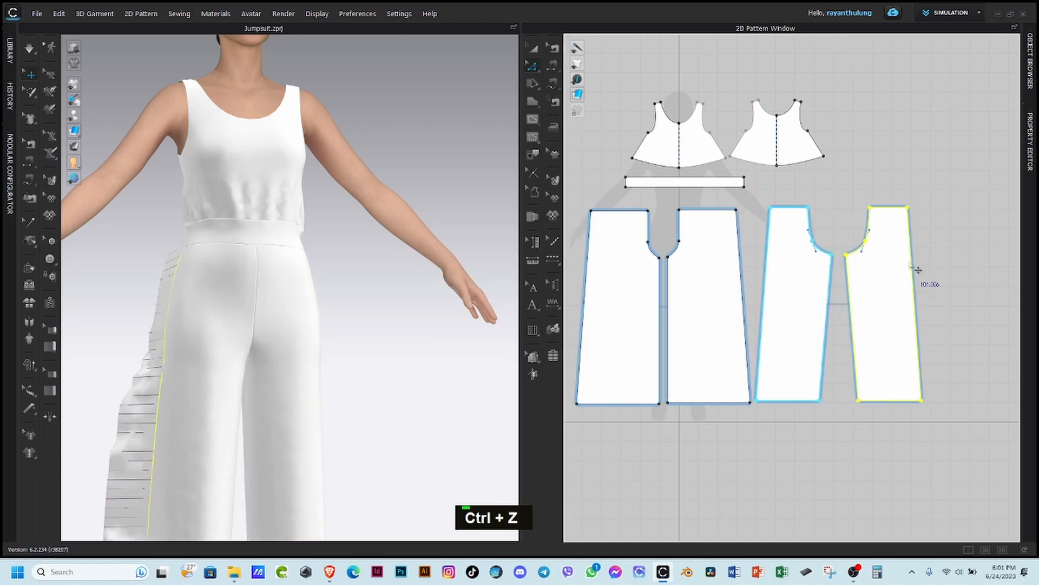
drag(921, 270, 935, 265)
right_click(935, 264)
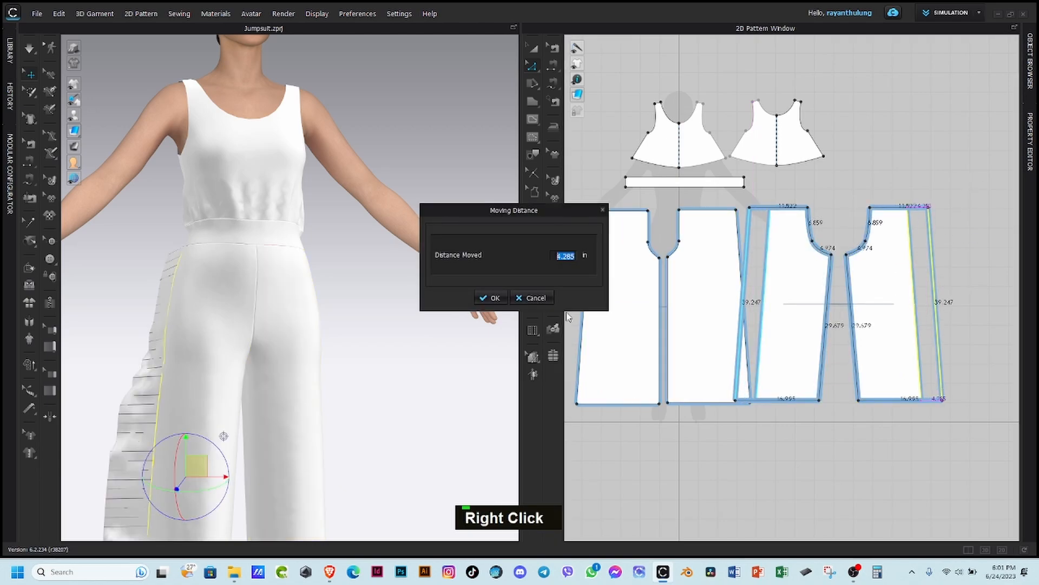
text(4)
key(Return)
Step: Simulate the widened trousers and pull the fabric of the avatar's left leg so that it drapes smoothly
key(space)
right_click(301, 361)
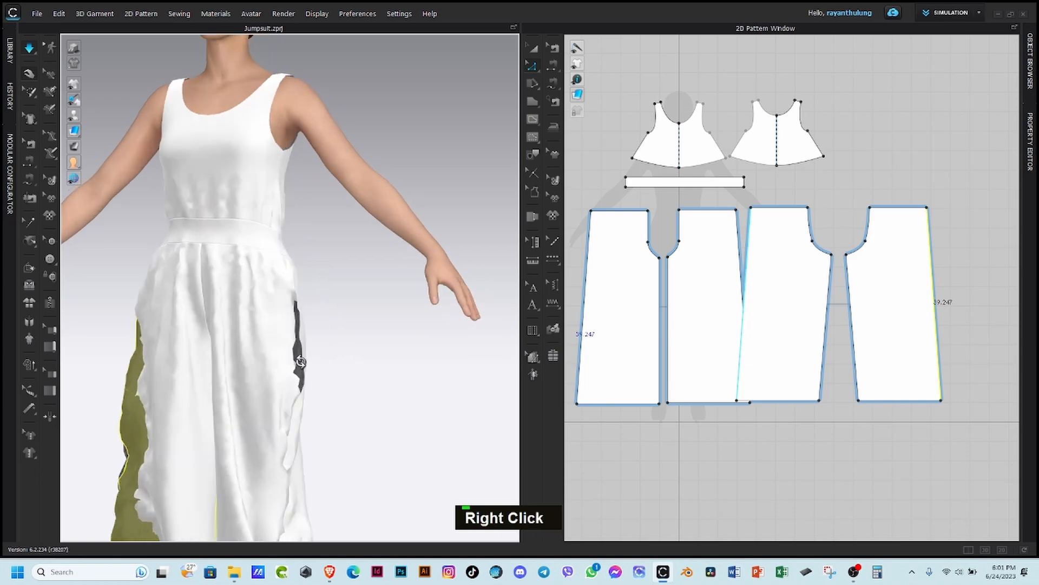
right_drag(301, 362, 318, 399)
scroll(308, 432, up, 3)
middle_drag(309, 431, 278, 371)
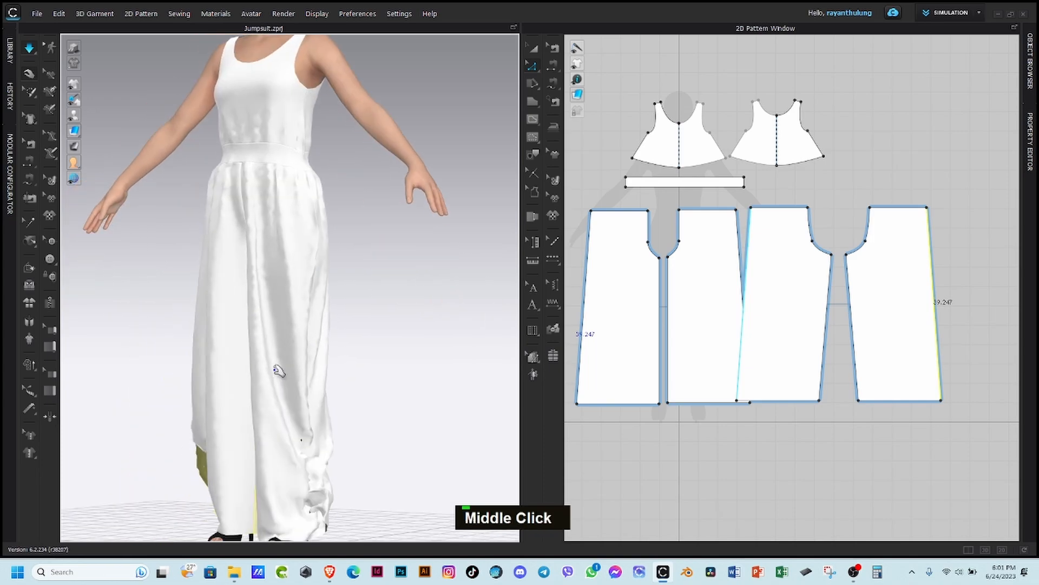
key(2)
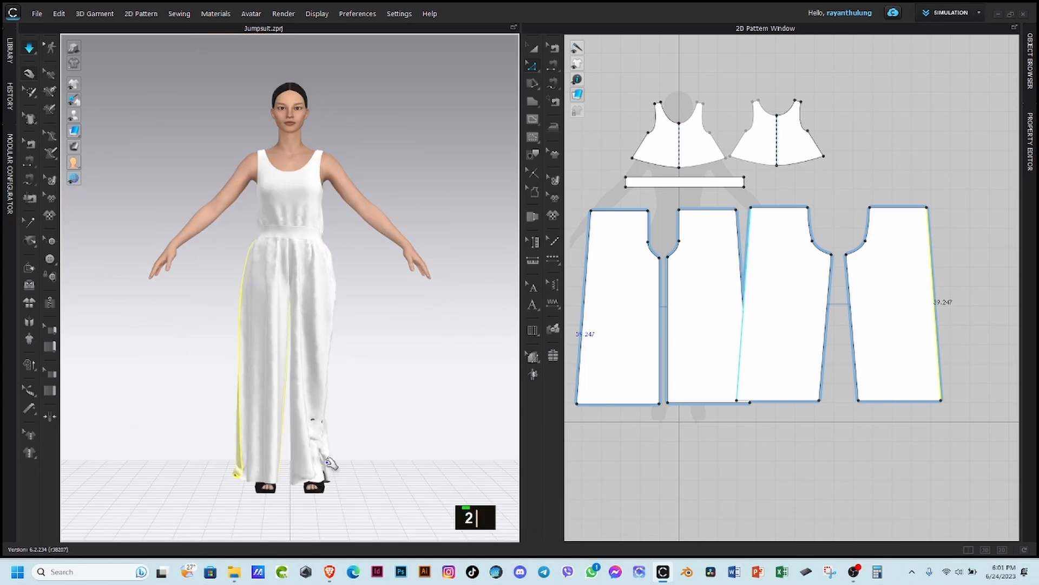
mouse_move(332, 464)
mouse_down()
mouse_move(432, 487)
mouse_move(378, 498)
mouse_move(308, 421)
mouse_move(314, 441)
mouse_move(309, 430)
mouse_up()
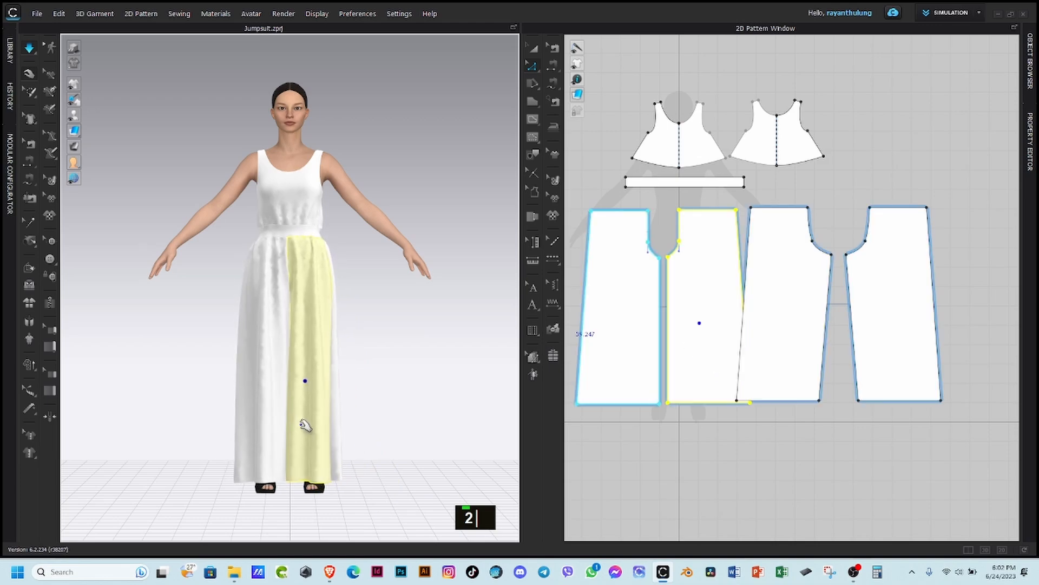
Step: Widen both back trouser legs at the inseam by moving their inner hem corners outward, simulate, and pull the trouser fabric apart to settle it
scroll(305, 379, down, 2)
click(437, 328)
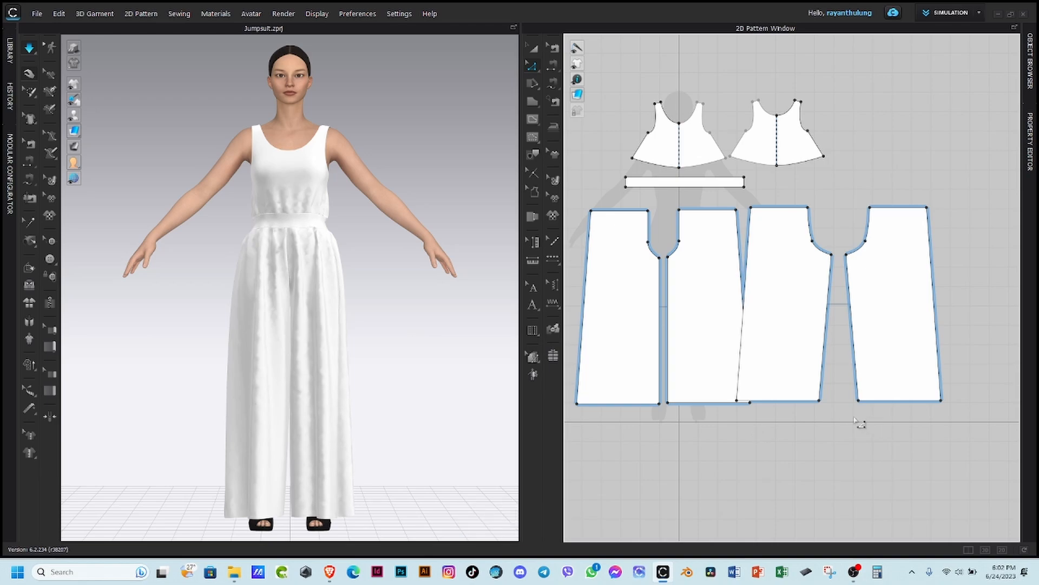
drag(819, 400, 832, 400)
key(space)
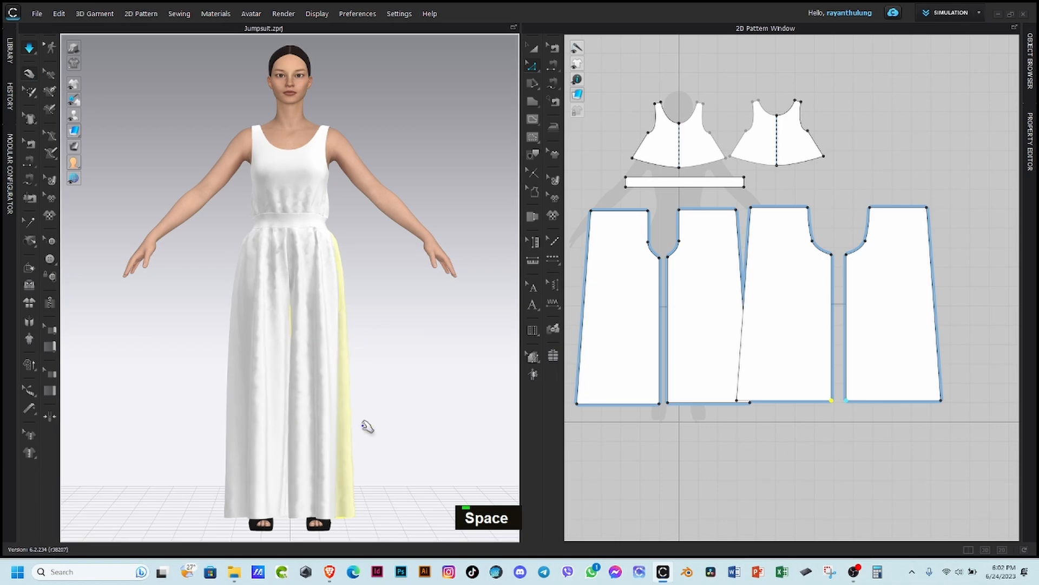
click(342, 432)
drag(270, 388, 226, 384)
drag(311, 404, 379, 416)
click(736, 445)
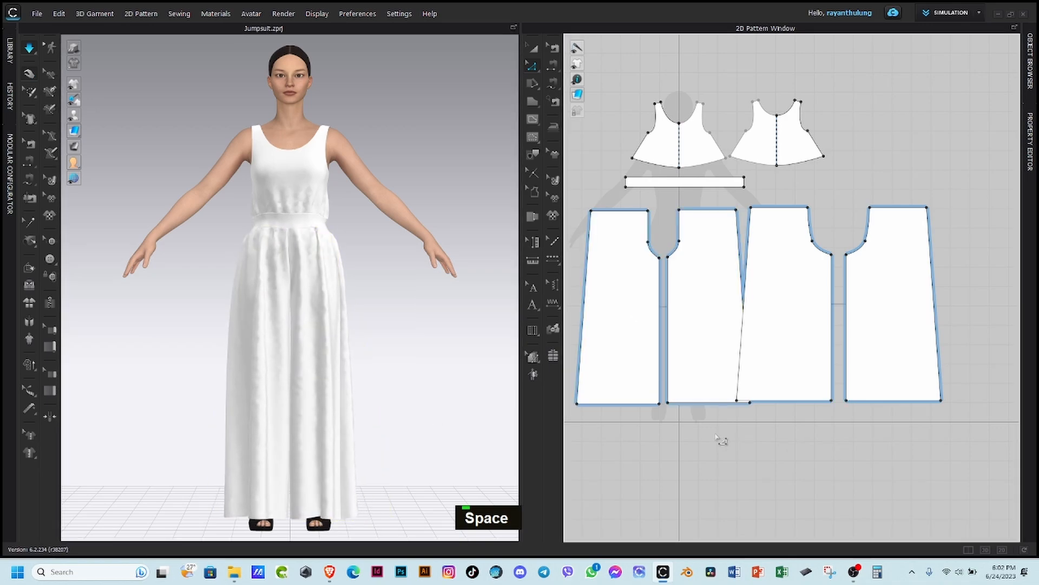
Step: Curve the inseams of the back and front trouser legs slightly inward, then simulate and pull the leg fabric so that the legs separate
scroll(840, 298, down, 2)
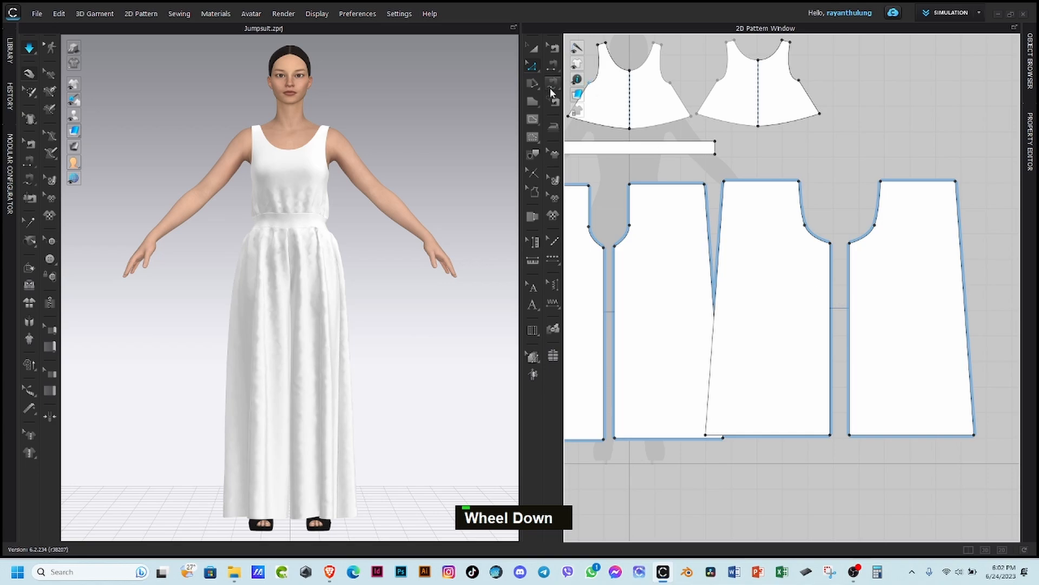
drag(535, 69, 575, 106)
drag(833, 278, 832, 281)
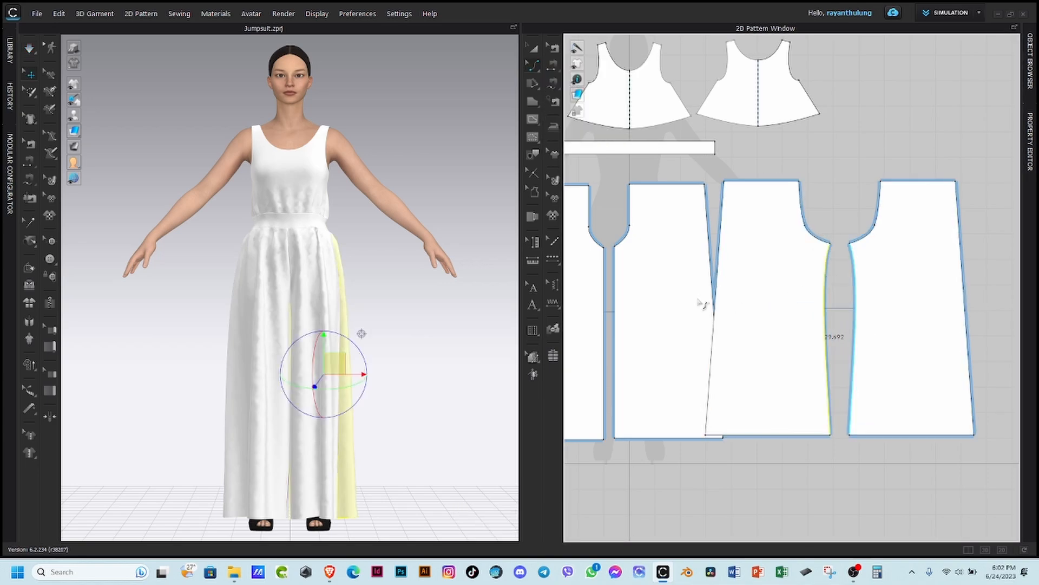
drag(621, 280, 626, 283)
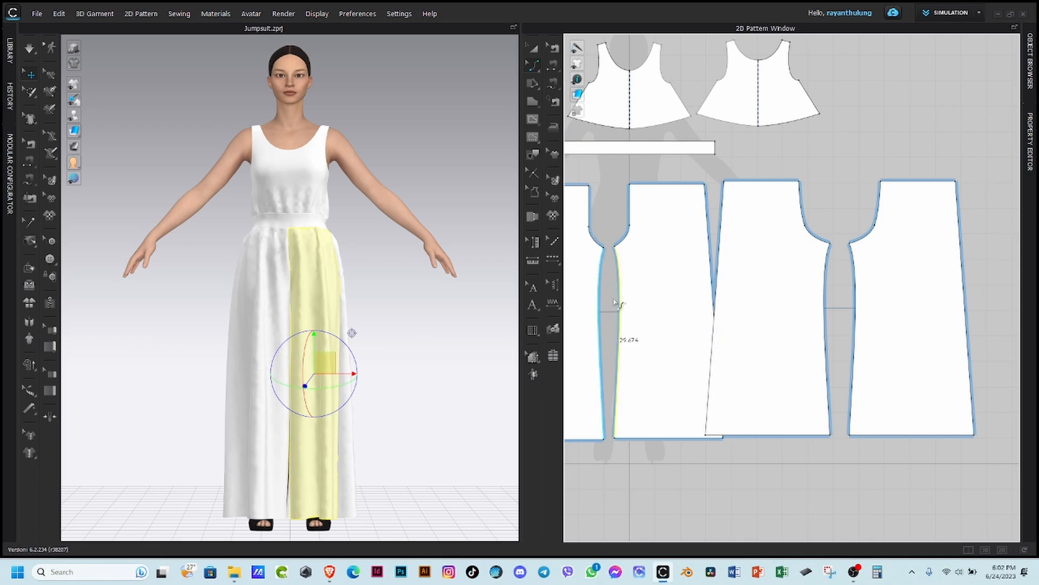
key(space)
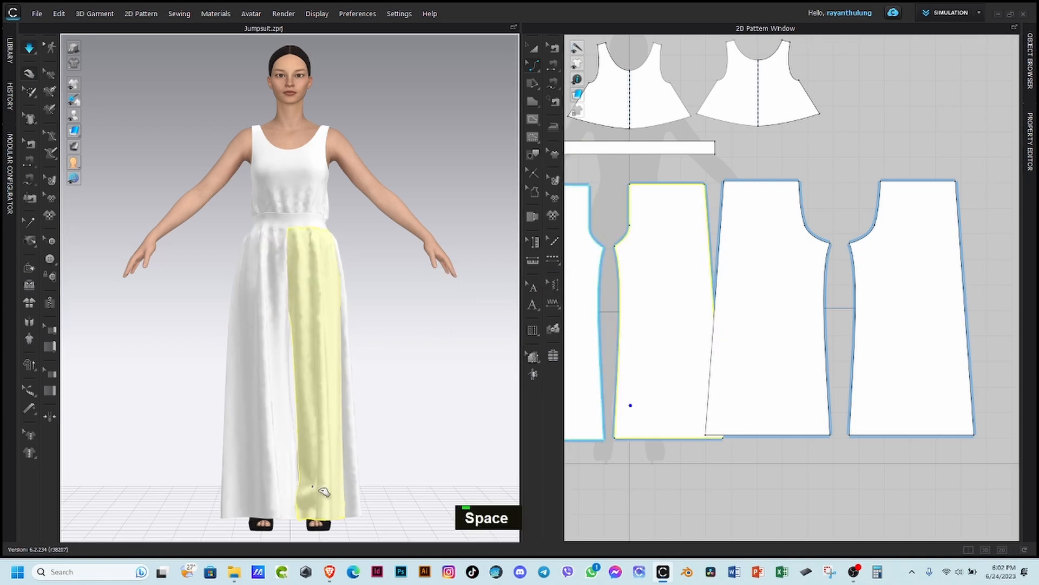
scroll(783, 417, up, 2)
scroll(783, 416, up, 2)
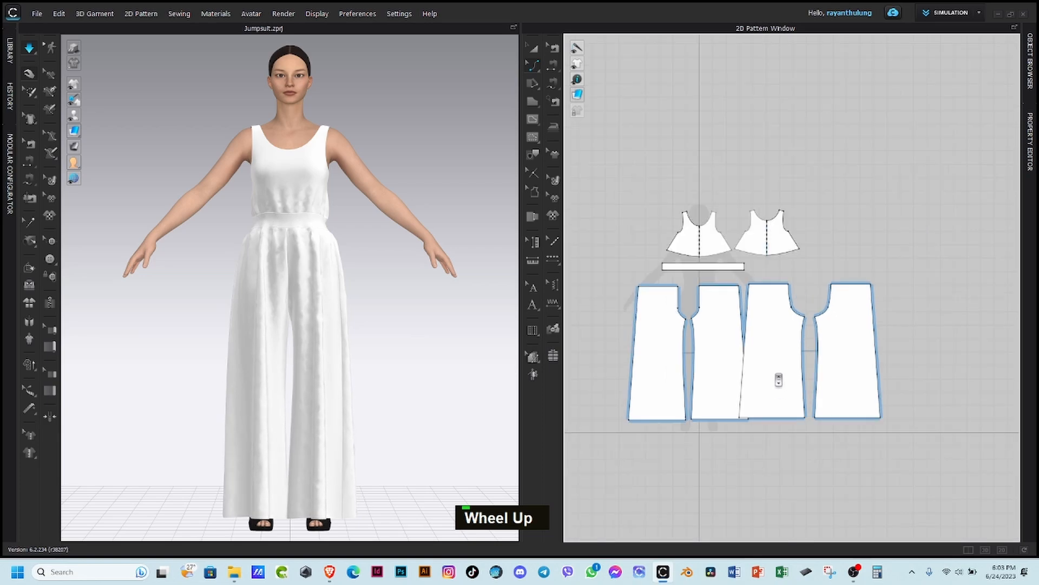
Step: Pull the front bodice's shoulder straps up and inward in the simulation so that they sit smoothly on the avatar's shoulders
scroll(290, 174, down, 5)
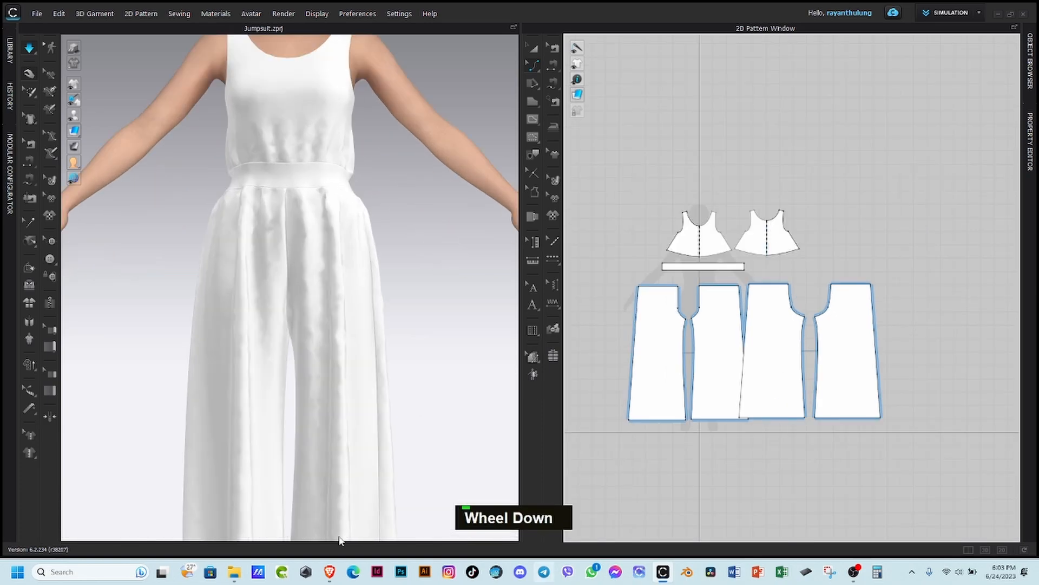
middle_drag(291, 173, 263, 308)
scroll(342, 113, down, 2)
right_drag(341, 116, 334, 223)
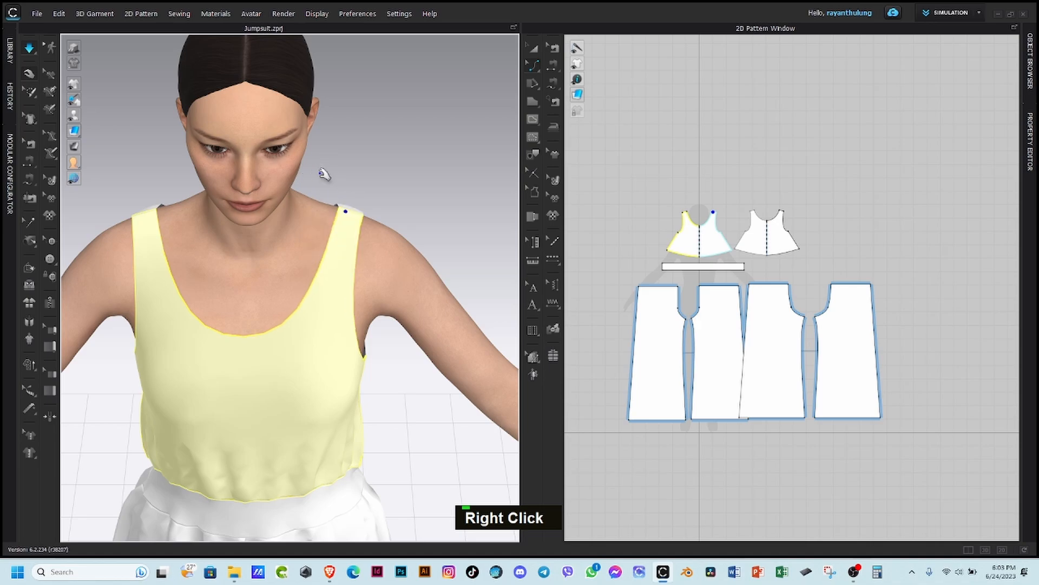
click(658, 183)
mouse_move(352, 220)
mouse_down()
mouse_move(339, 107)
mouse_move(340, 212)
mouse_up()
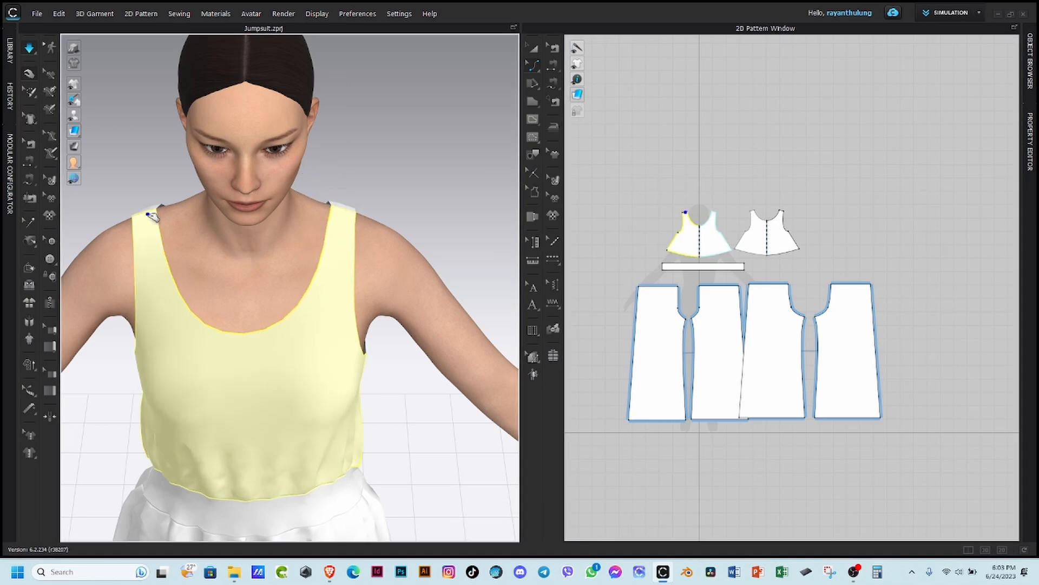
click(617, 202)
right_drag(120, 392, 227, 346)
Step: Display the Object Browser and Property Editor
scroll(290, 395, up, 3)
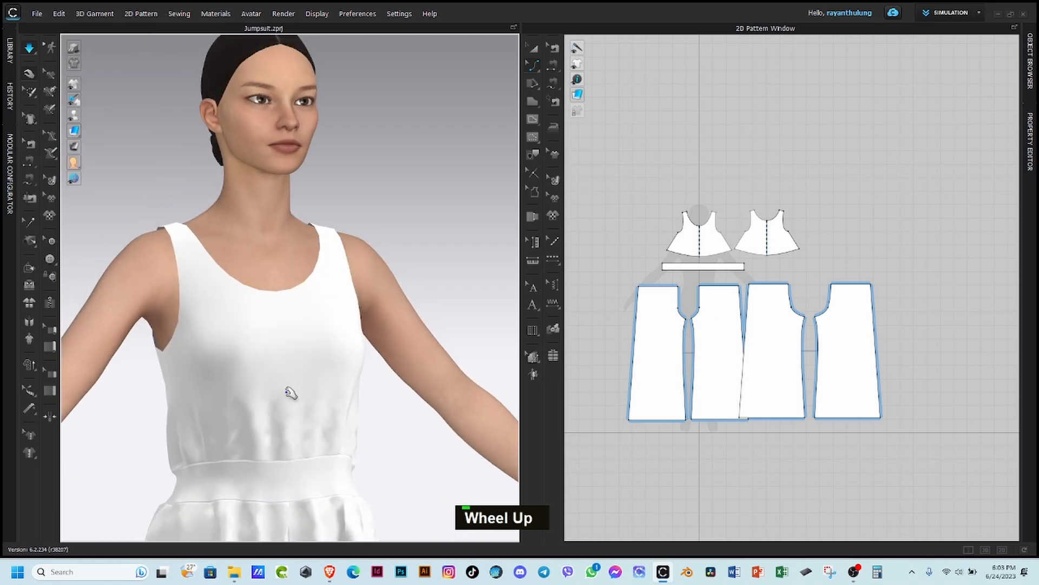
middle_drag(325, 450, 265, 295)
scroll(716, 378, up, 2)
scroll(775, 347, down, 3)
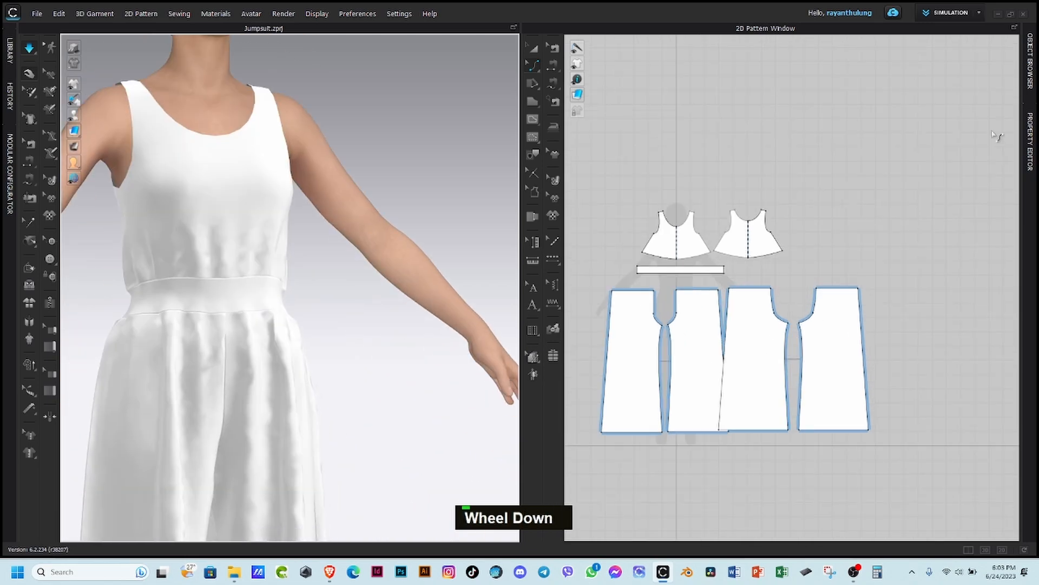
click(1030, 55)
click(1032, 82)
Step: Distribute two evenly spaced internal lines between the long upper and lower edges of the waistband pattern
scroll(584, 290, down, 3)
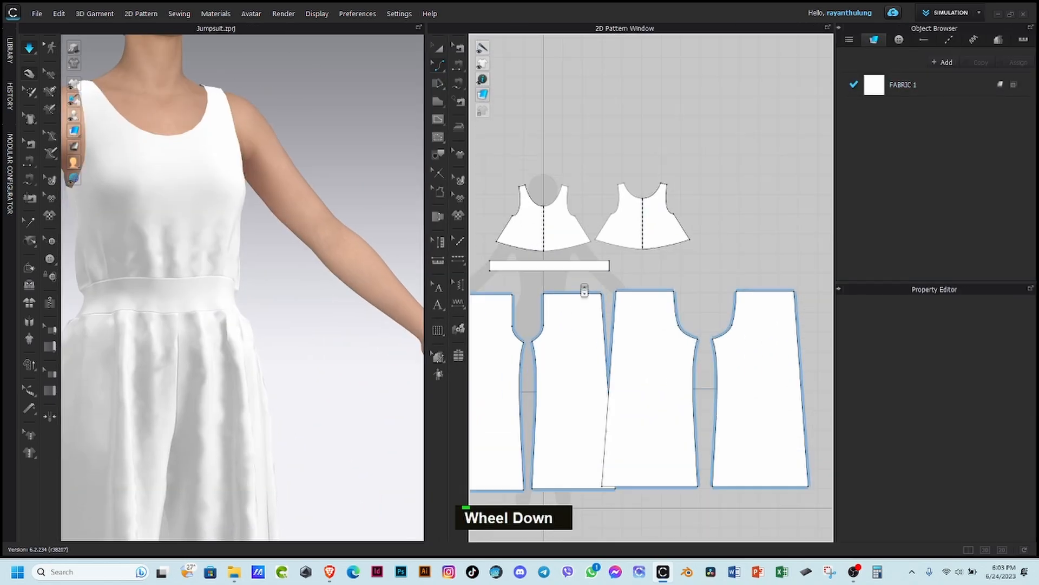
scroll(527, 281, down, 2)
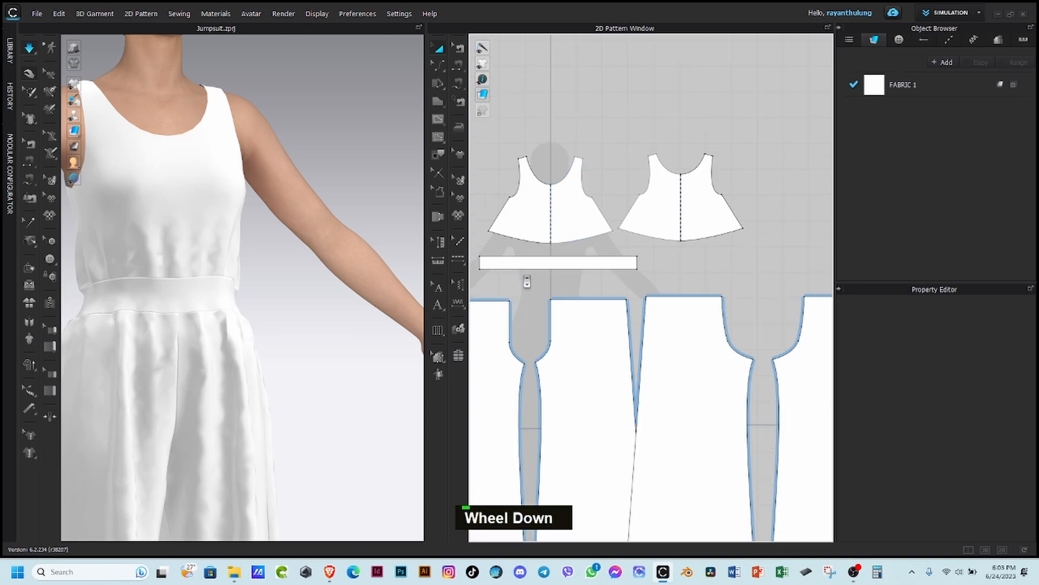
click(434, 65)
click(474, 65)
shift+click(573, 269)
right_click(573, 274)
click(593, 360)
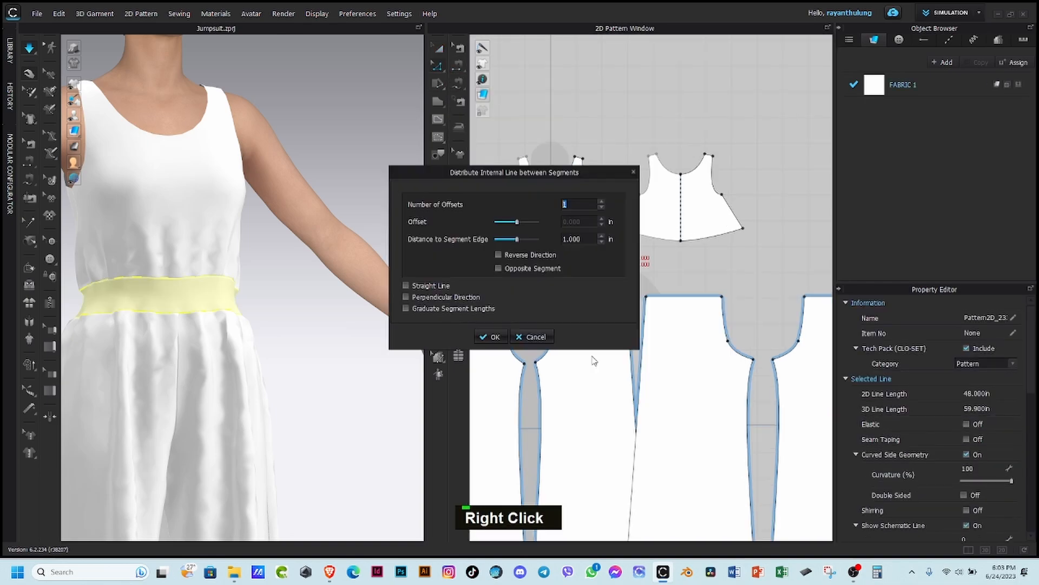
click(495, 337)
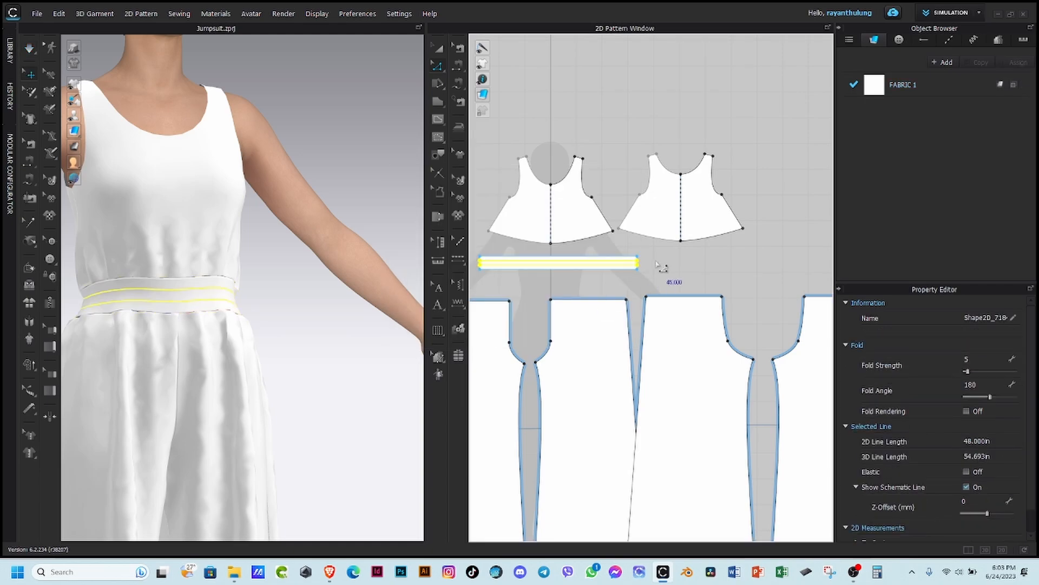
Step: Copy the waistband with its internal lines and place the duplicate beside the original in the pattern layout
scroll(661, 267, up, 2)
middle_drag(661, 267, 617, 241)
click(440, 49)
scroll(587, 260, down, 4)
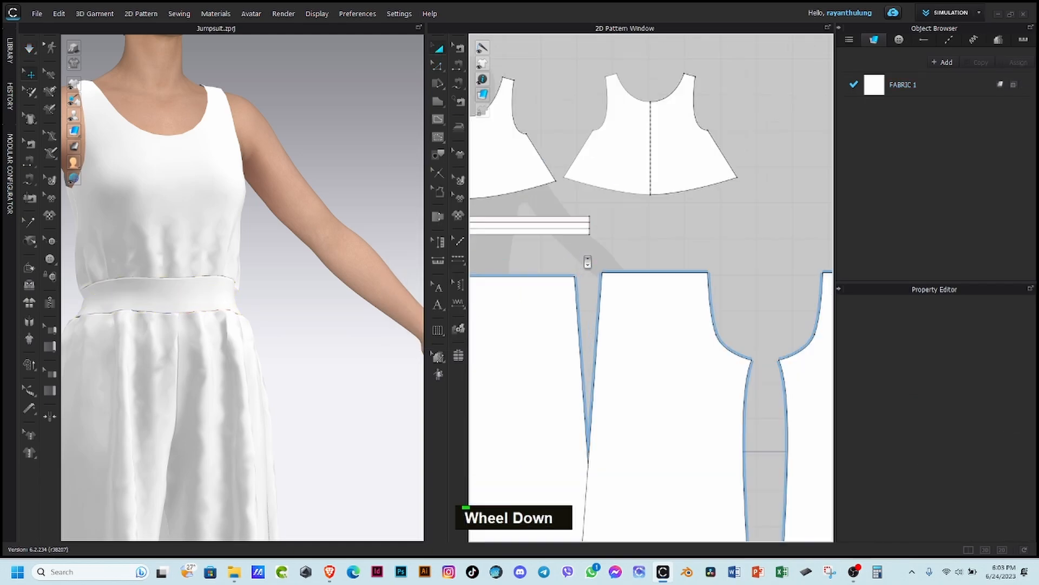
click(580, 209)
key(ctrl+v)
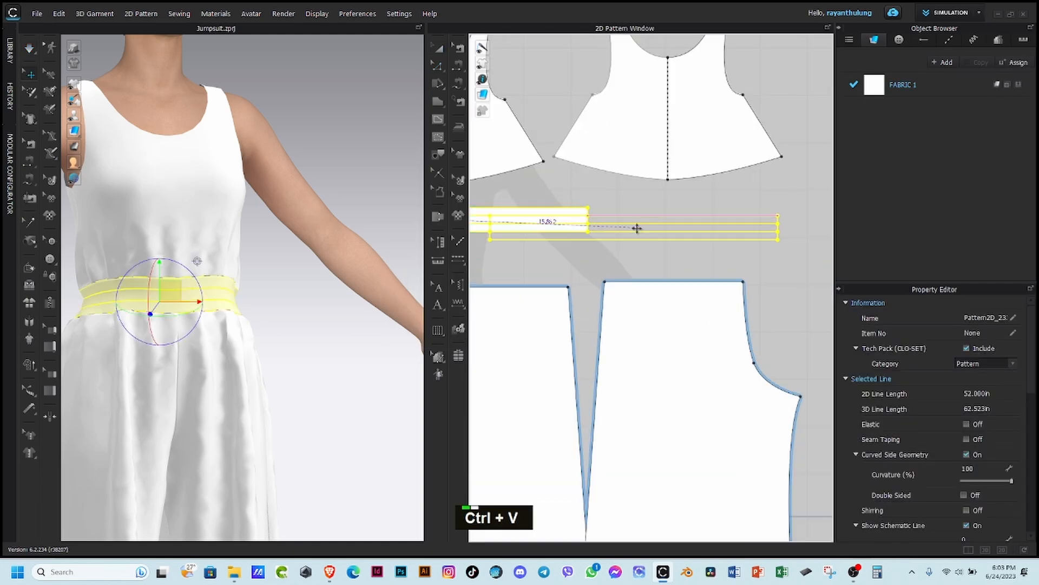
scroll(680, 232, up, 2)
click(702, 231)
click(747, 268)
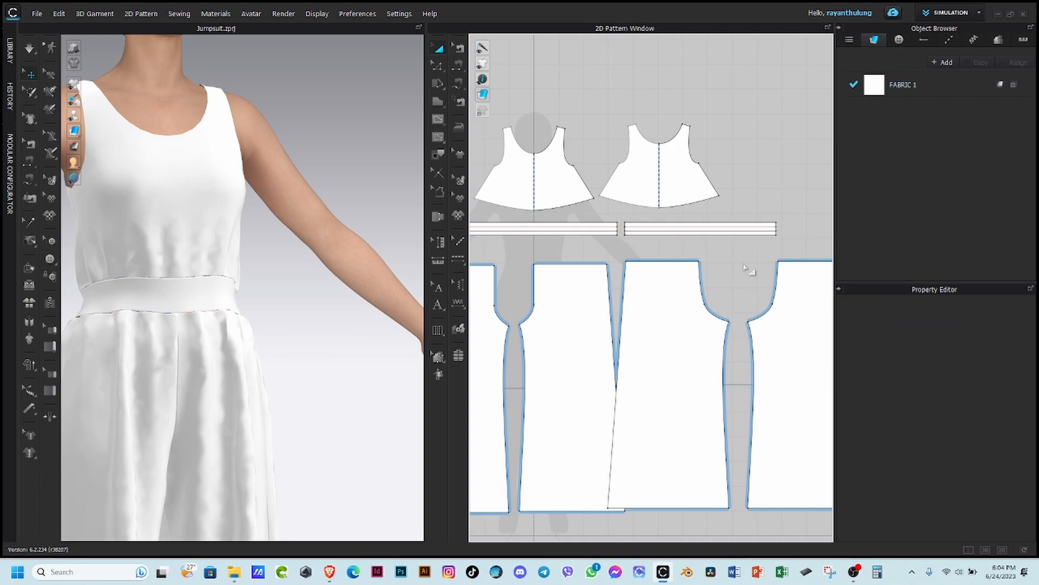
Step: Transform the copied waistband strip's width to 150 percent
scroll(657, 259, up, 3)
scroll(674, 222, down, 3)
click(674, 222)
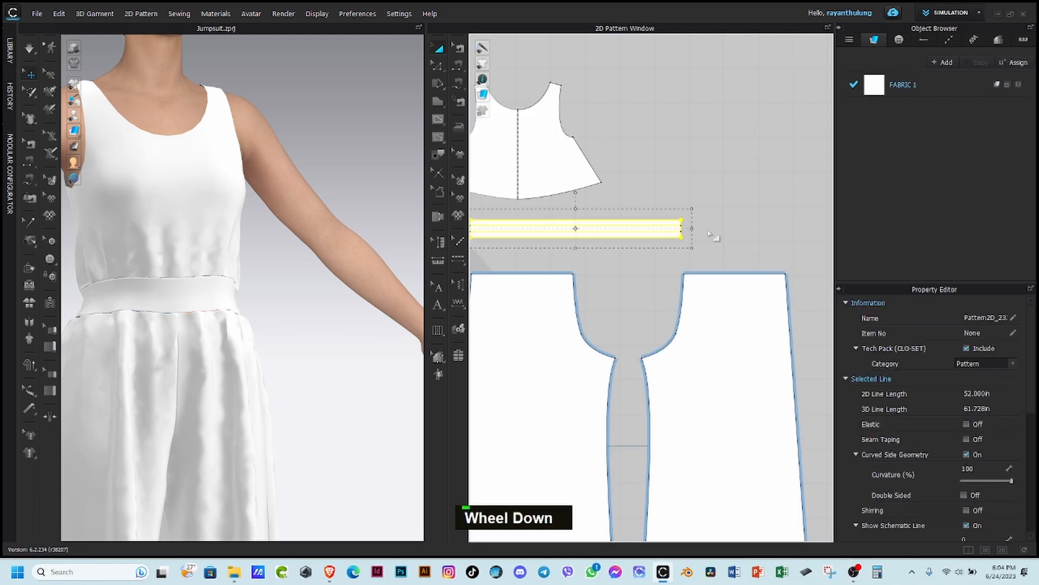
mouse_move(689, 228)
mouse_down()
mouse_move(750, 227)
mouse_move(701, 241)
mouse_up()
right_click(701, 241)
text(1)
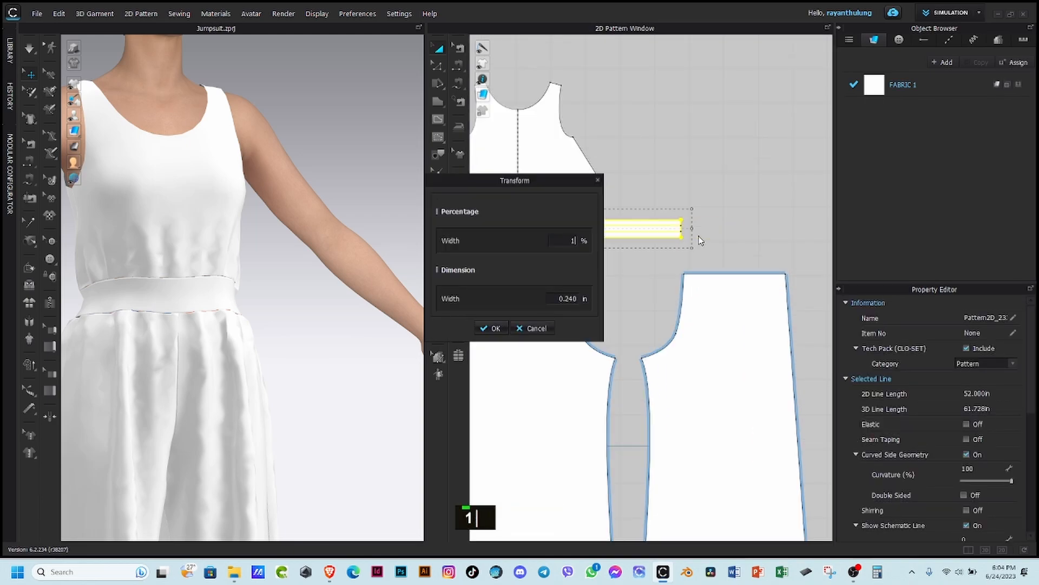
text(50)
key(Return)
click(659, 194)
Step: Move the front and back bodices together farther above the waistband to make room in the pattern layout
scroll(596, 208, up, 5)
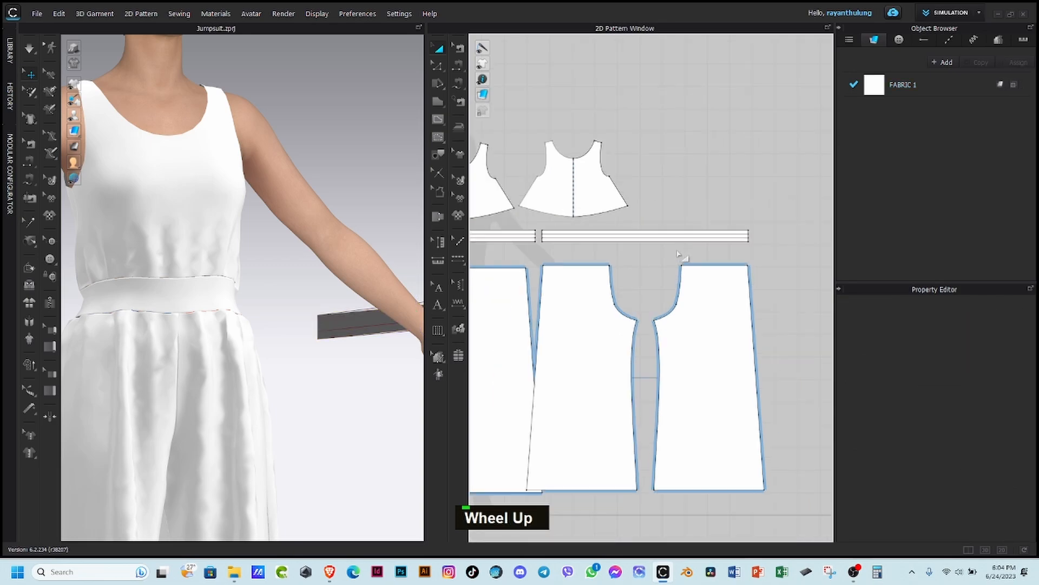
click(547, 215)
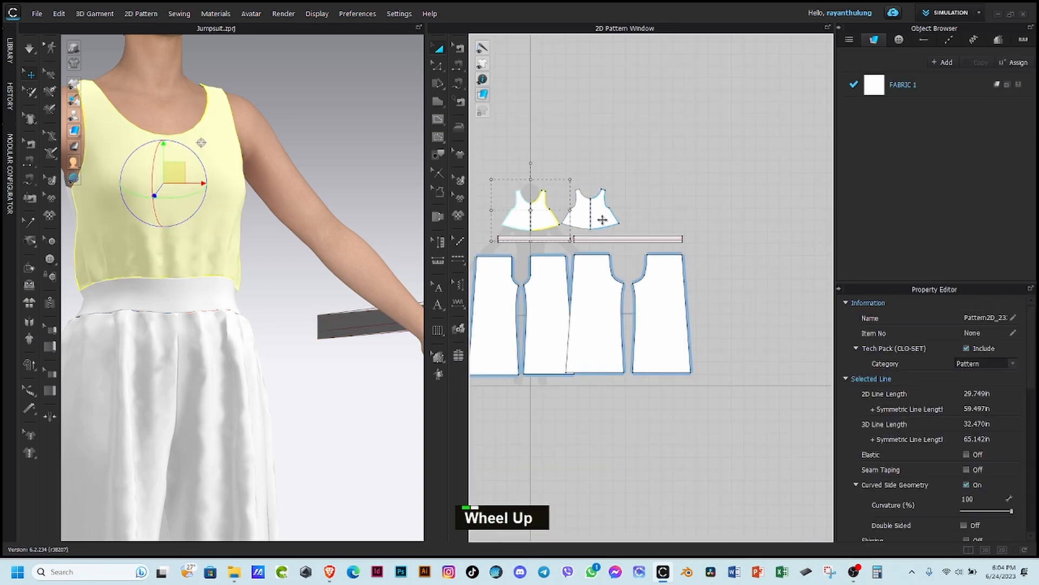
shift+click(581, 212)
shift+drag(576, 172, 576, 150)
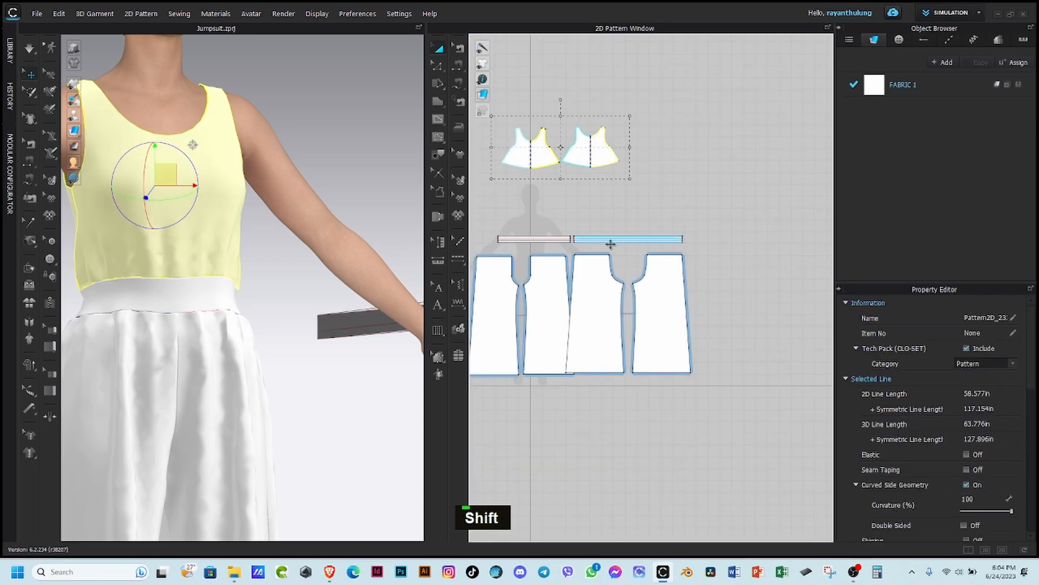
Step: Place the long copied strip centred above the original waistband
scroll(586, 248, down, 4)
drag(592, 215, 522, 168)
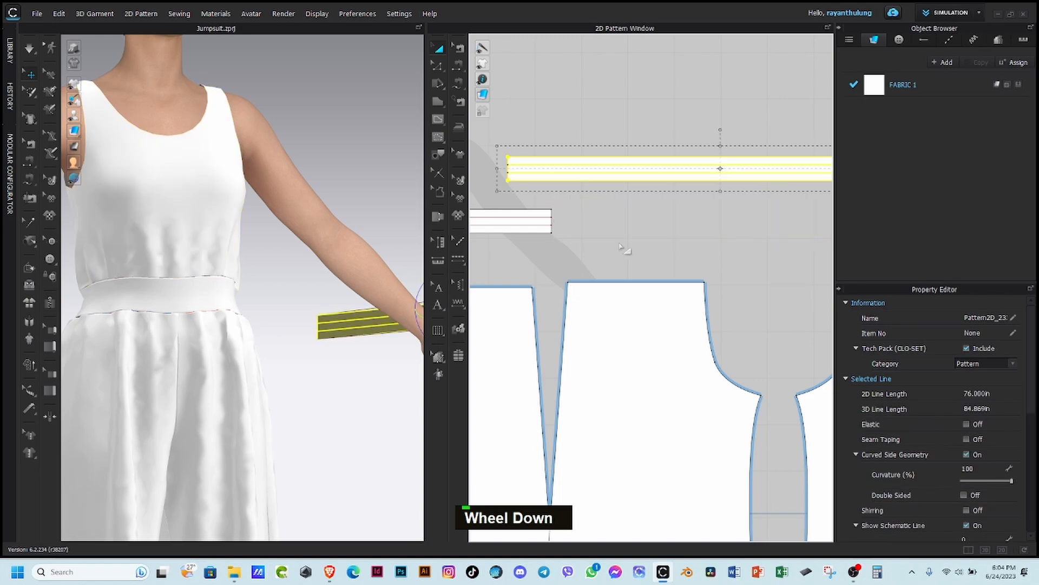
scroll(561, 232, up, 4)
shift+click(544, 231)
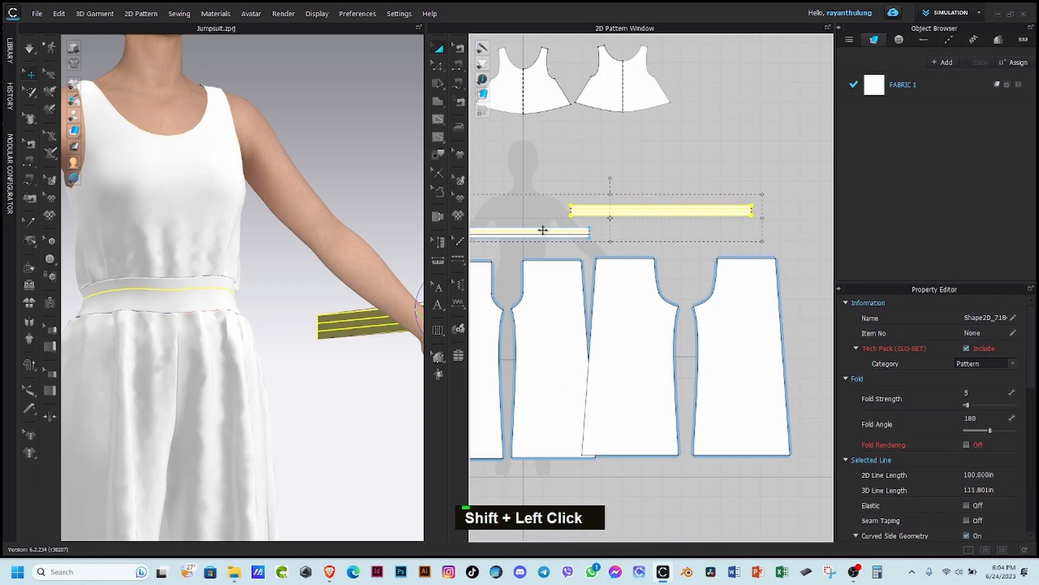
click(650, 225)
scroll(542, 227, down, 2)
drag(625, 204, 501, 233)
scroll(487, 224, down, 1)
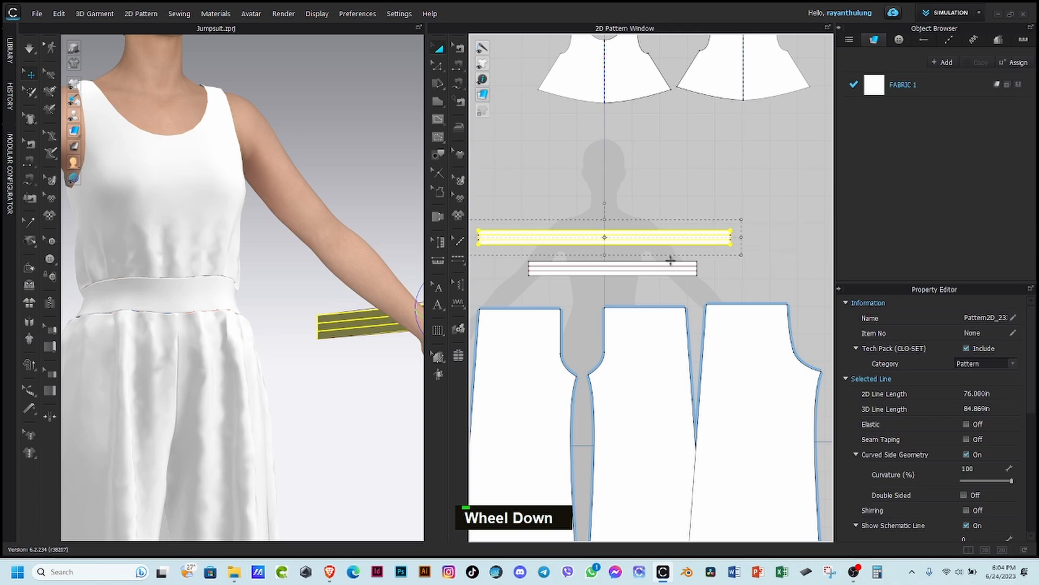
click(740, 274)
Step: Sew the long strip's upper edge, two internal lines and lower edge to the matching lines of the original waistband
middle_drag(543, 210, 571, 212)
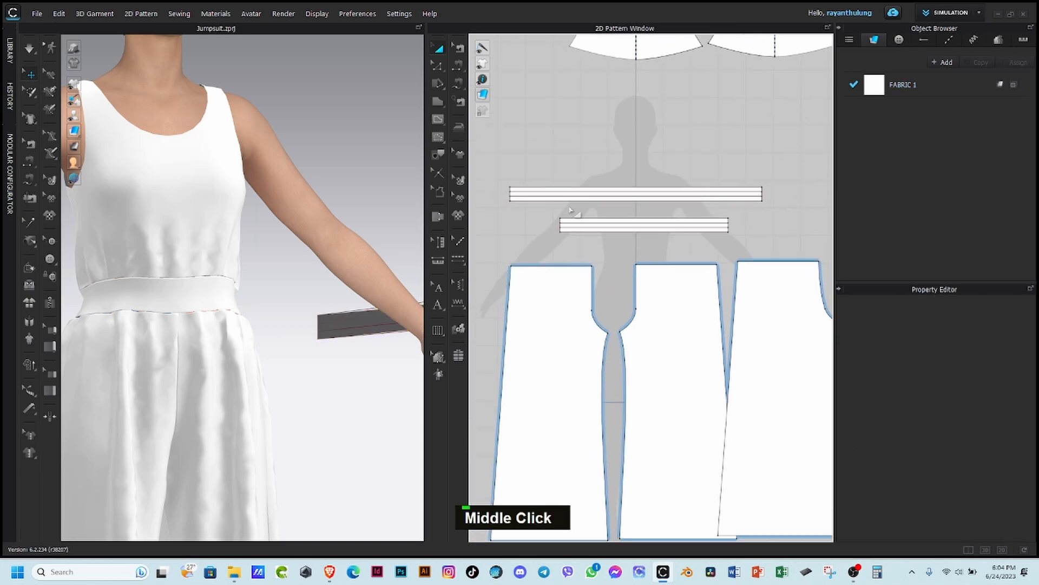
click(459, 64)
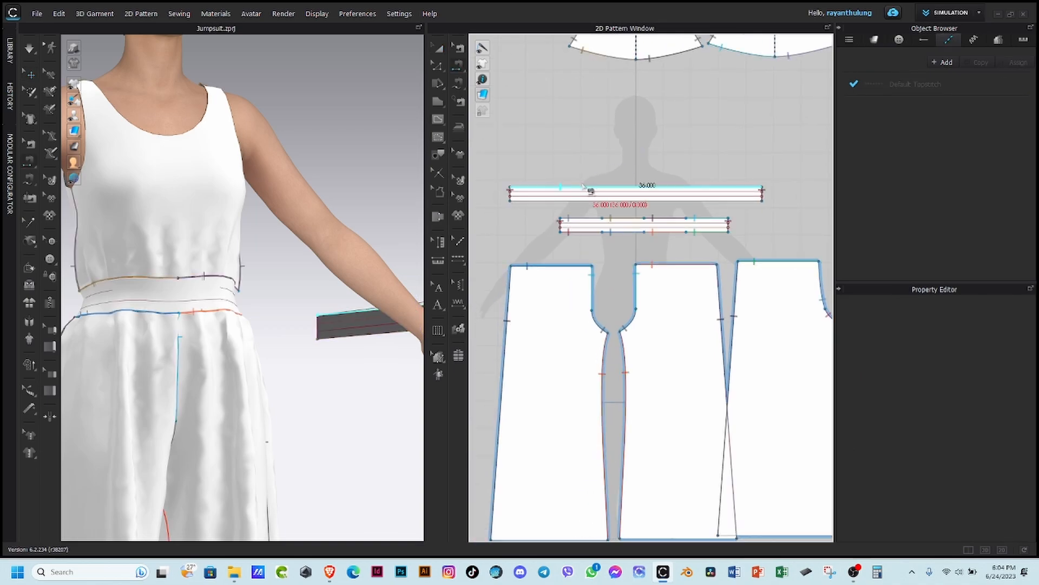
click(599, 214)
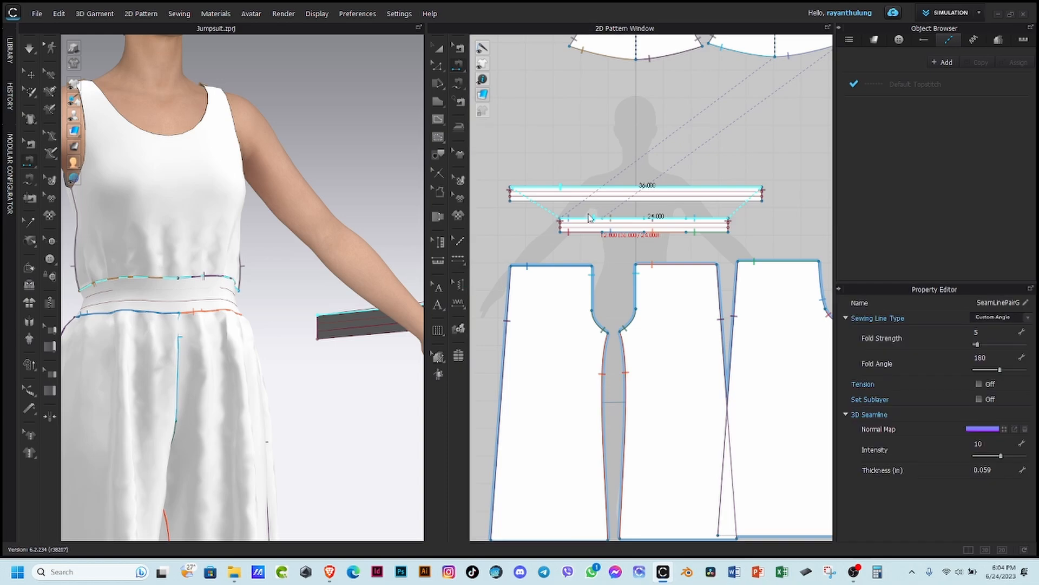
scroll(590, 221, down, 2)
click(574, 226)
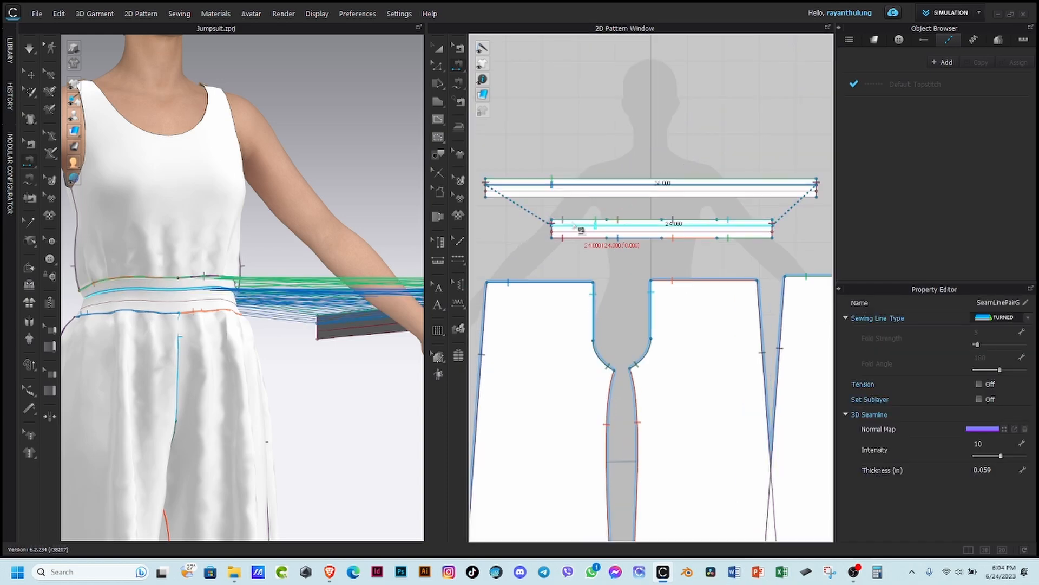
click(563, 192)
click(568, 232)
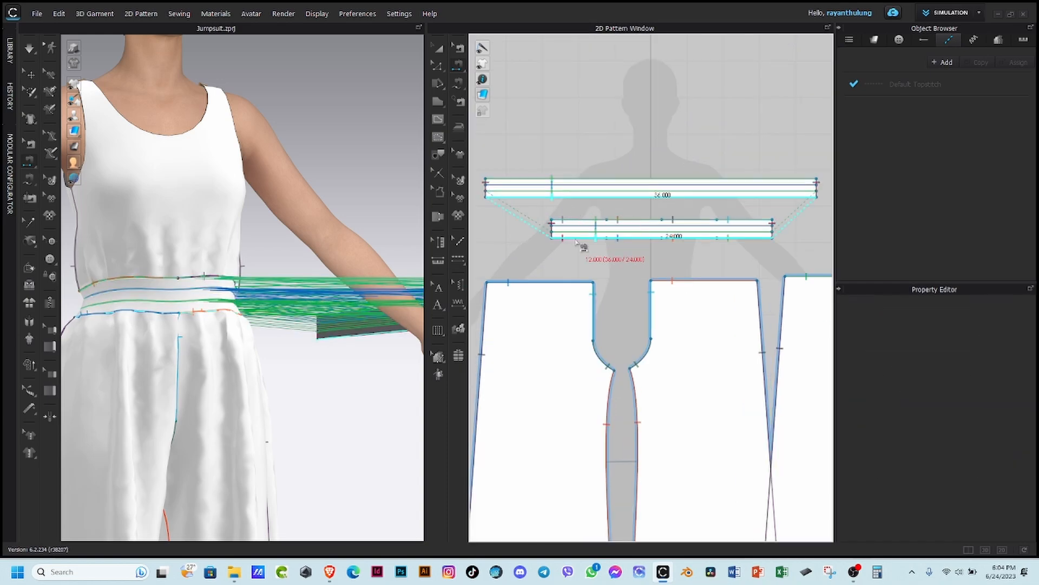
click(568, 227)
scroll(568, 226, up, 2)
Step: Snap the long sewn strip onto the waistband around the avatar in 3D
click(438, 48)
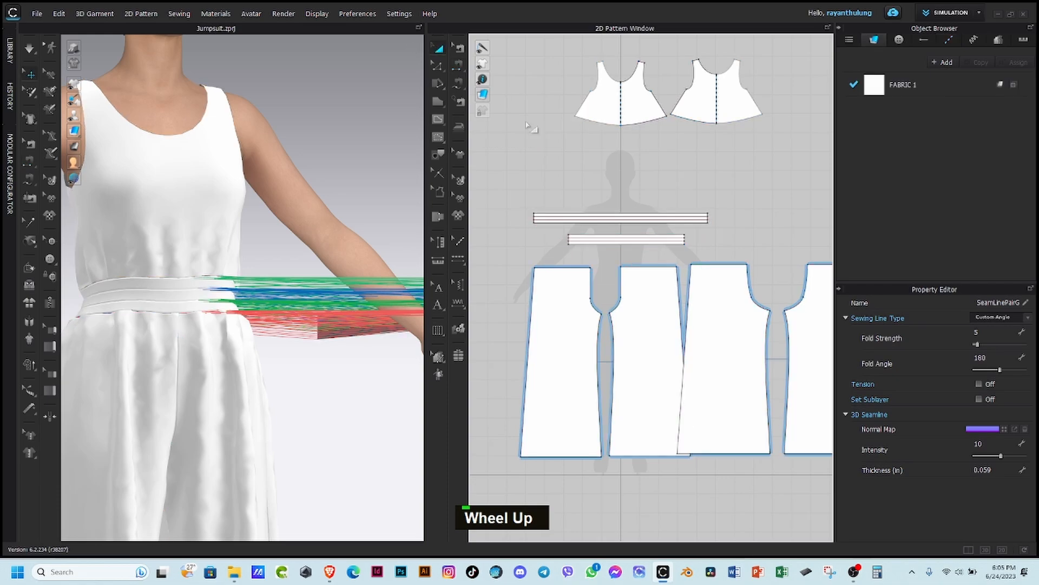
scroll(416, 300, up, 3)
click(407, 292)
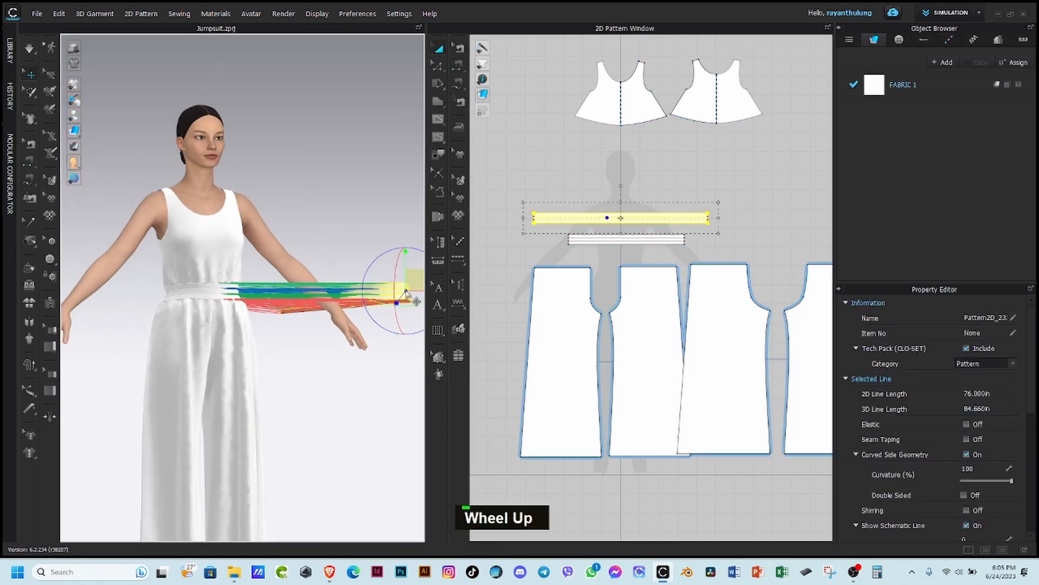
right_click(407, 292)
click(475, 261)
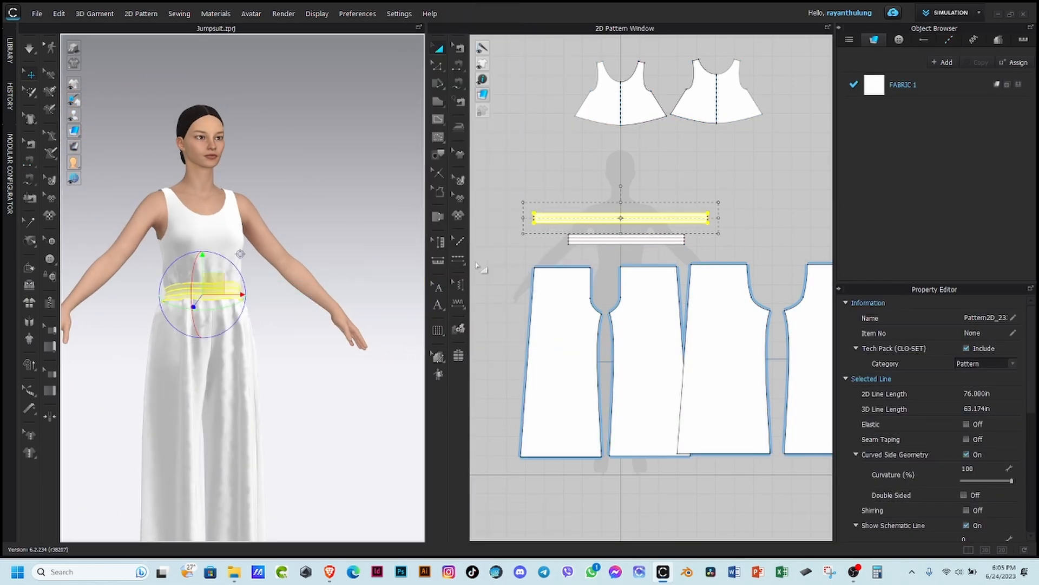
click(511, 275)
right_drag(280, 300, 221, 323)
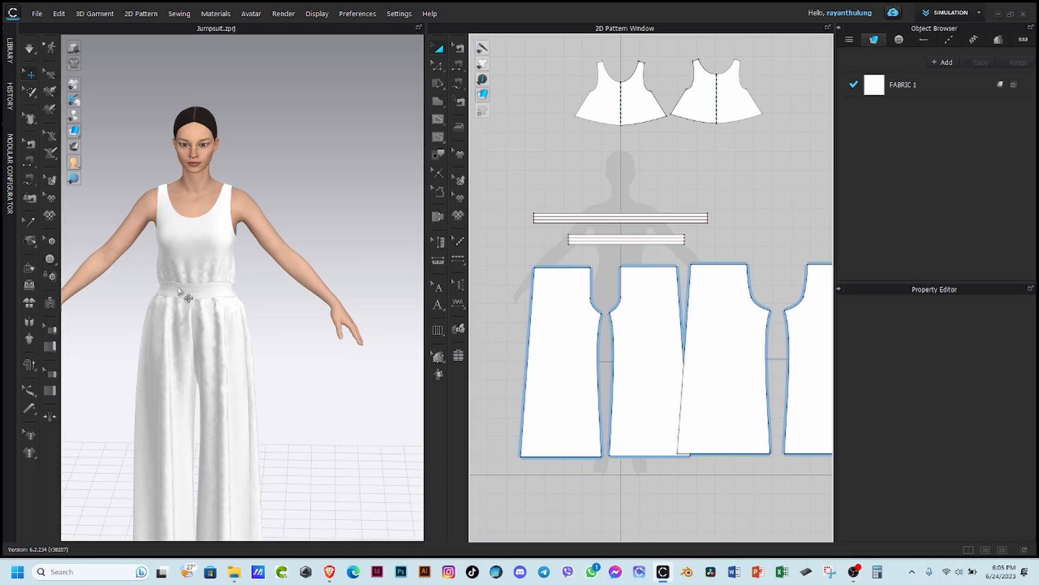
Step: Turn on elastic for the long strip's upper and lower edges and its two internal lines
scroll(184, 289, down, 3)
scroll(735, 202, down, 5)
middle_drag(704, 208, 752, 177)
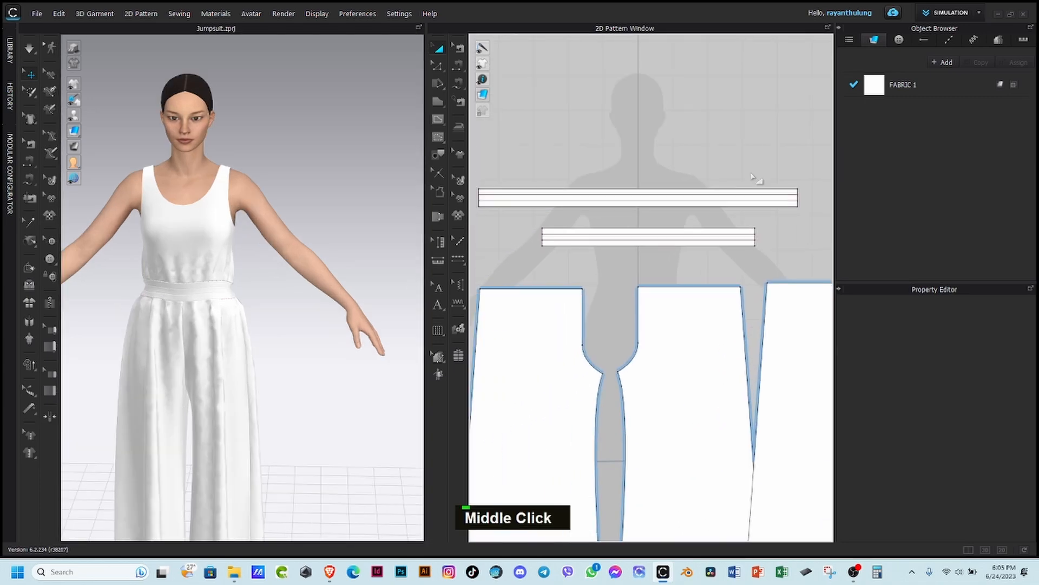
click(438, 65)
click(581, 198)
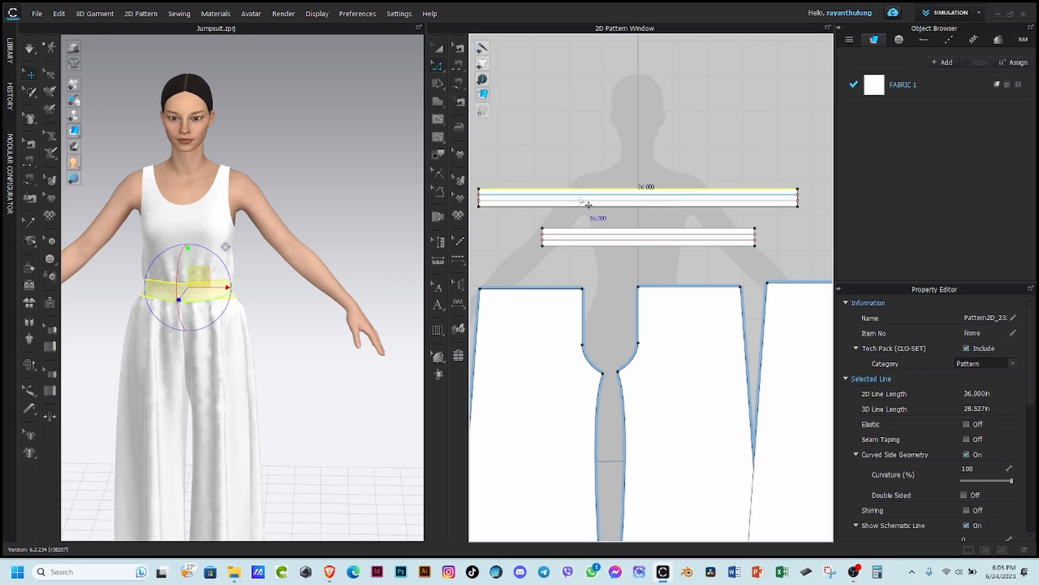
shift+click(583, 202)
scroll(924, 471, down, 2)
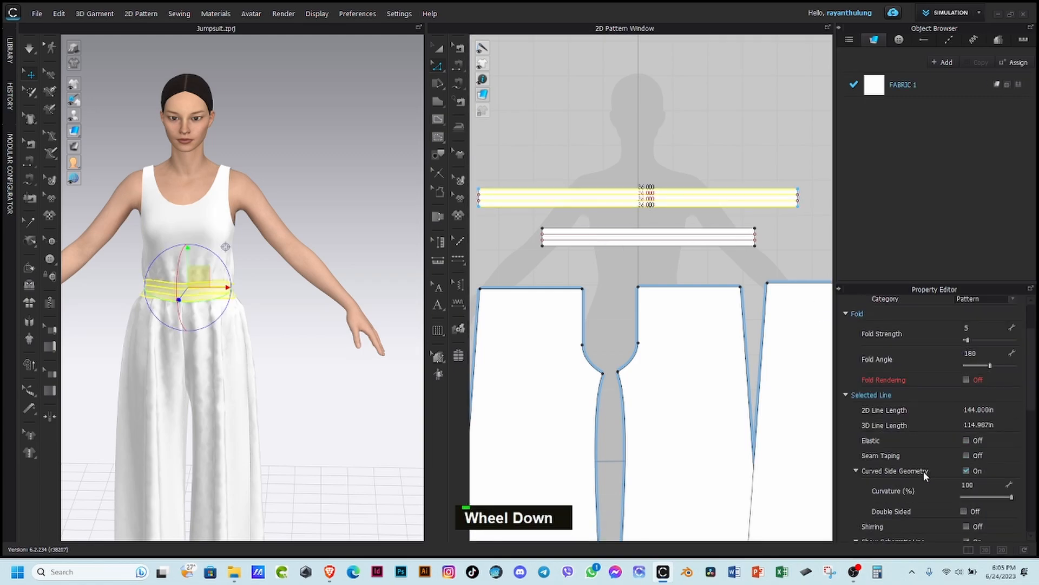
click(967, 439)
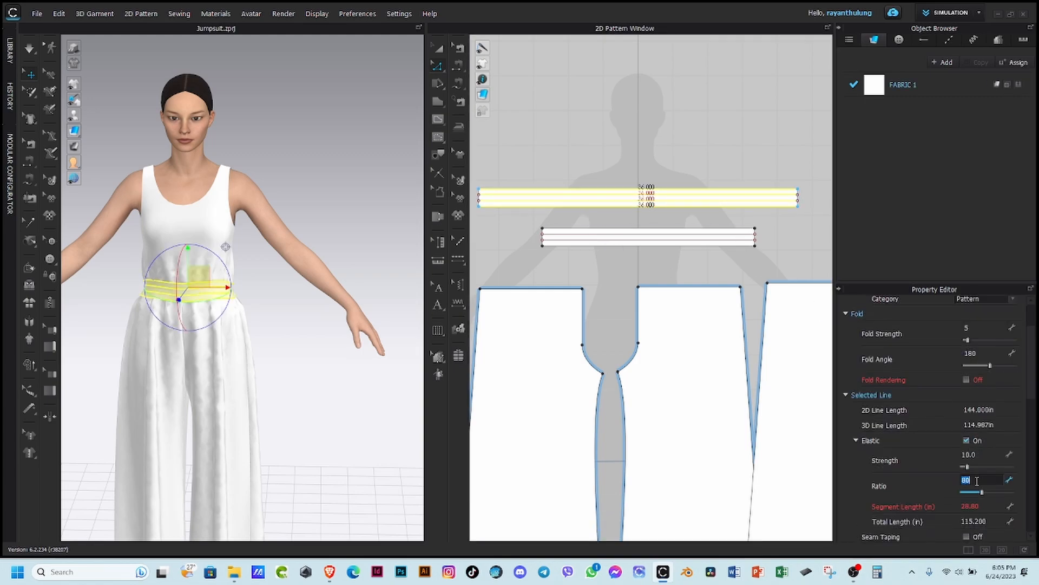
Step: Set the long strip's particle distance to 5 mm and simulate the garment
scroll(966, 487, down, 8)
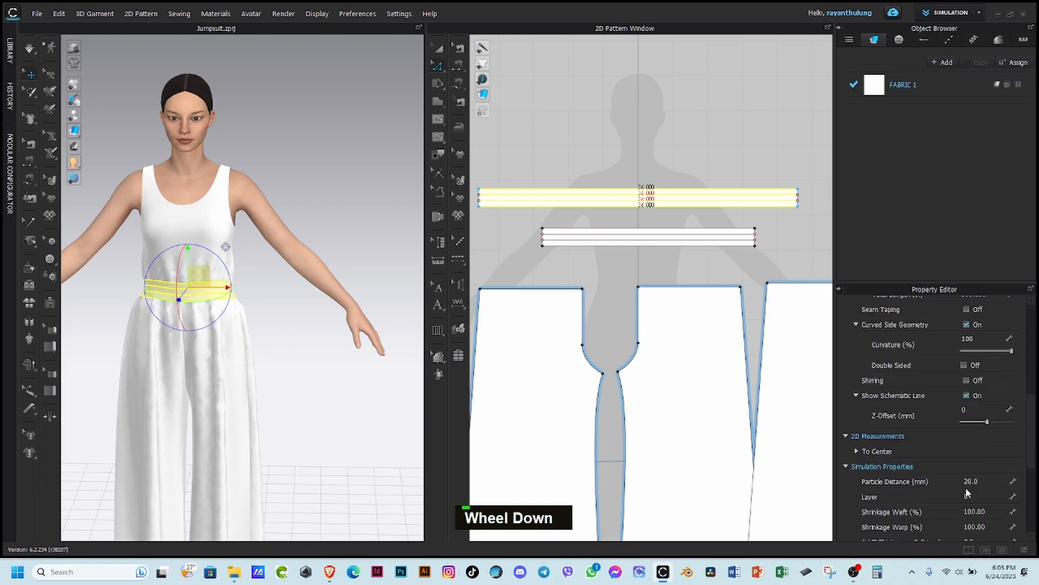
click(973, 415)
text(5)
key(Return)
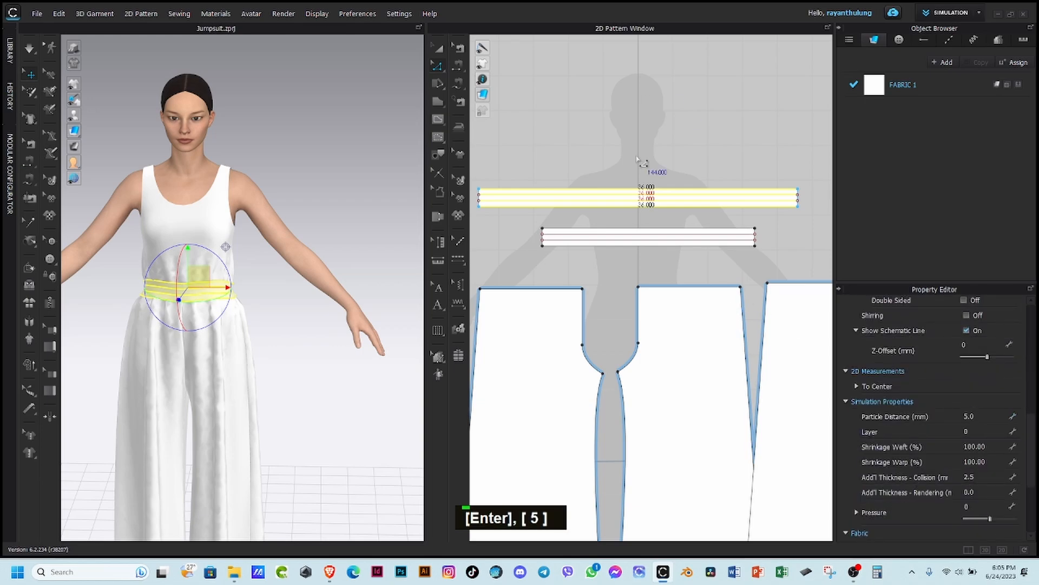
click(538, 116)
click(439, 49)
key(space)
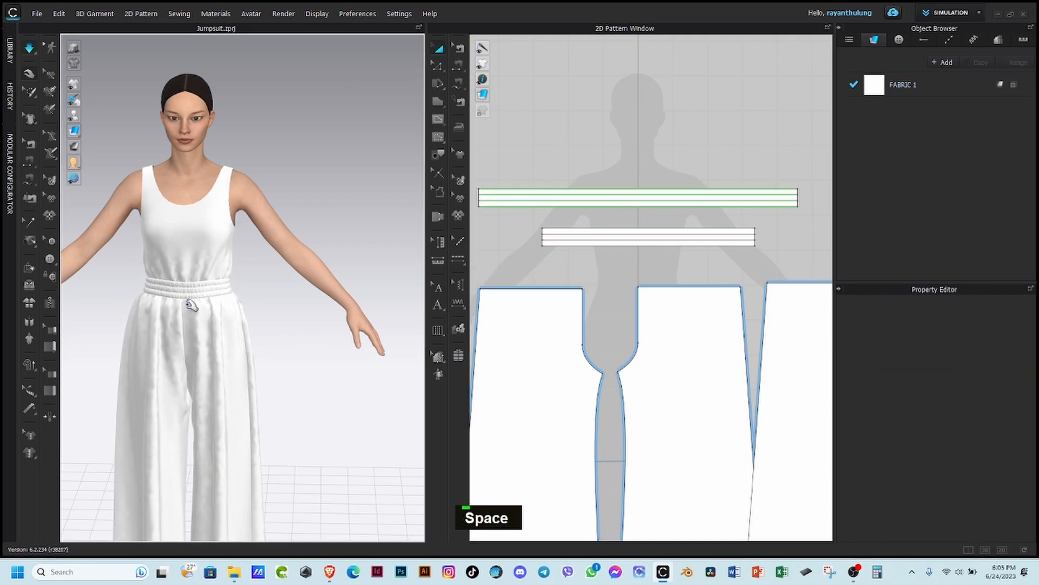
Step: Examine the gathered waistband and the jumpsuit's drape on the avatar
right_drag(191, 305, 189, 326)
scroll(250, 339, up, 3)
scroll(206, 330, up, 3)
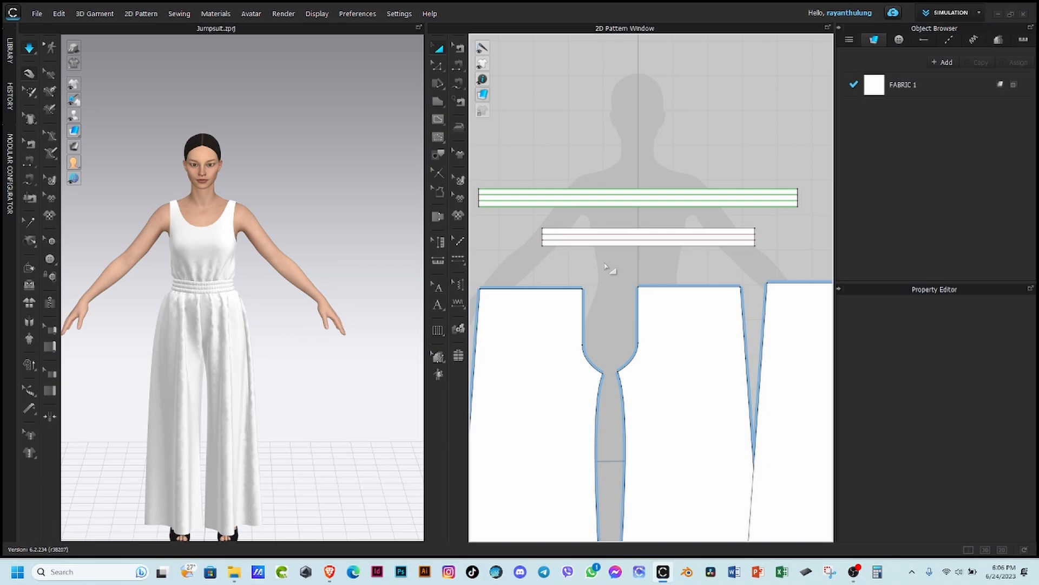
scroll(194, 219, down, 4)
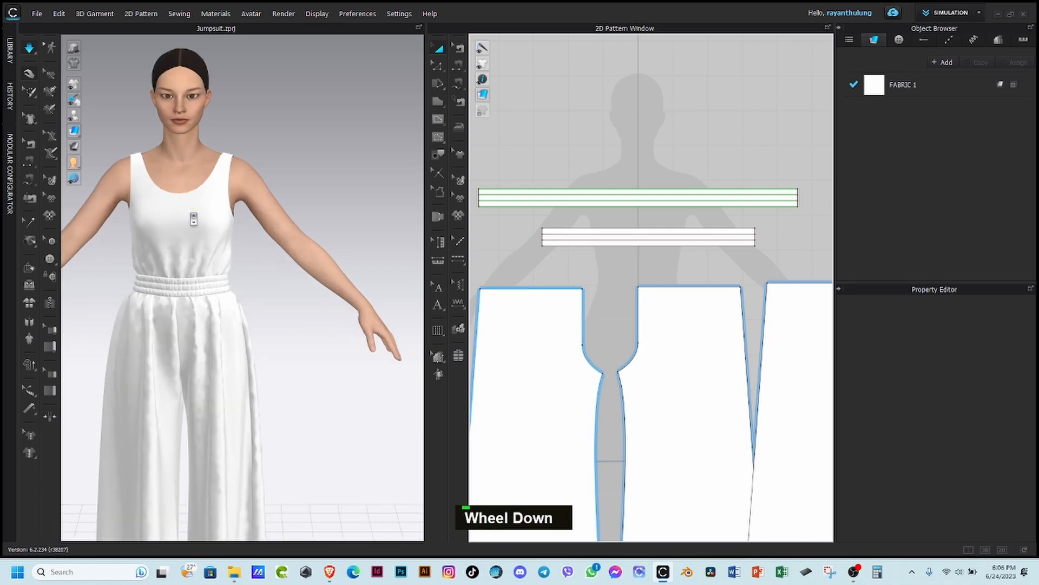
scroll(182, 173, down, 3)
scroll(168, 160, up, 4)
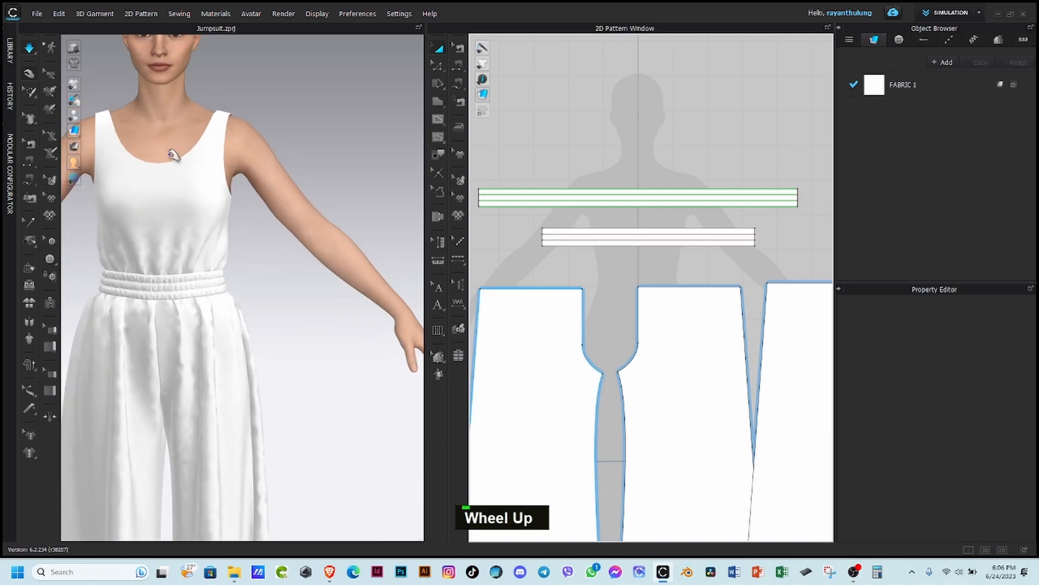
mouse_move(155, 185)
right_down()
mouse_move(343, 193)
mouse_move(255, 220)
mouse_move(144, 170)
right_up()
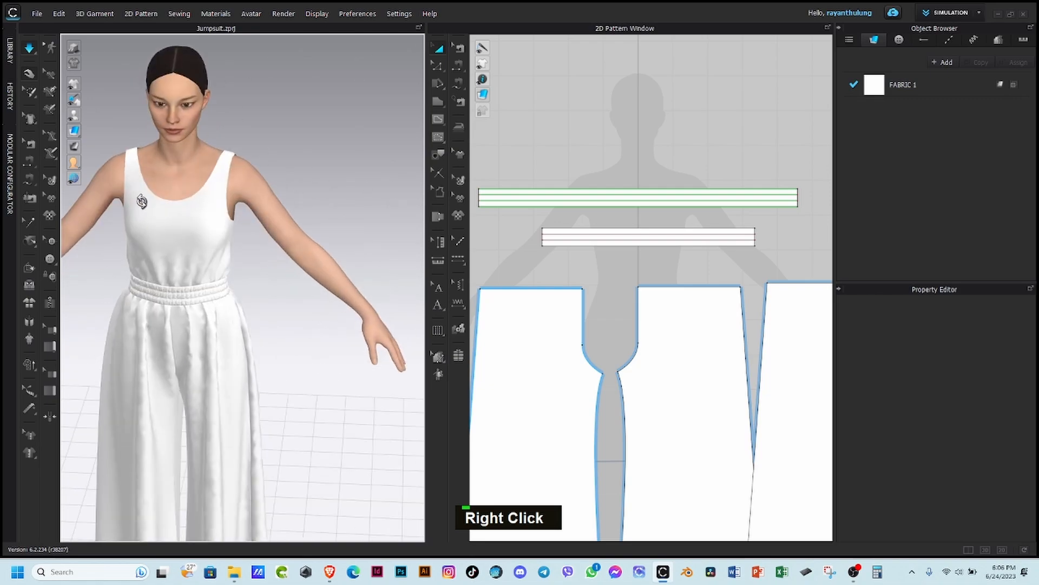
scroll(166, 201, down, 3)
scroll(189, 181, up, 2)
scroll(648, 210, up, 3)
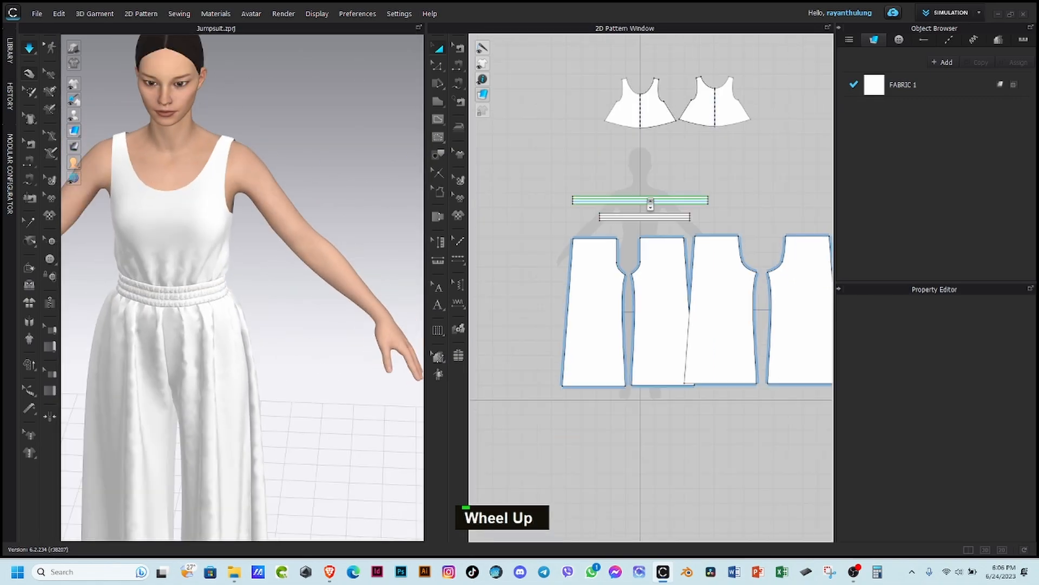
Step: Create a narrow rectangle pattern 12.5 in wide above the front bodice
scroll(660, 127, down, 2)
scroll(660, 127, down, 1)
middle_drag(661, 127, 642, 255)
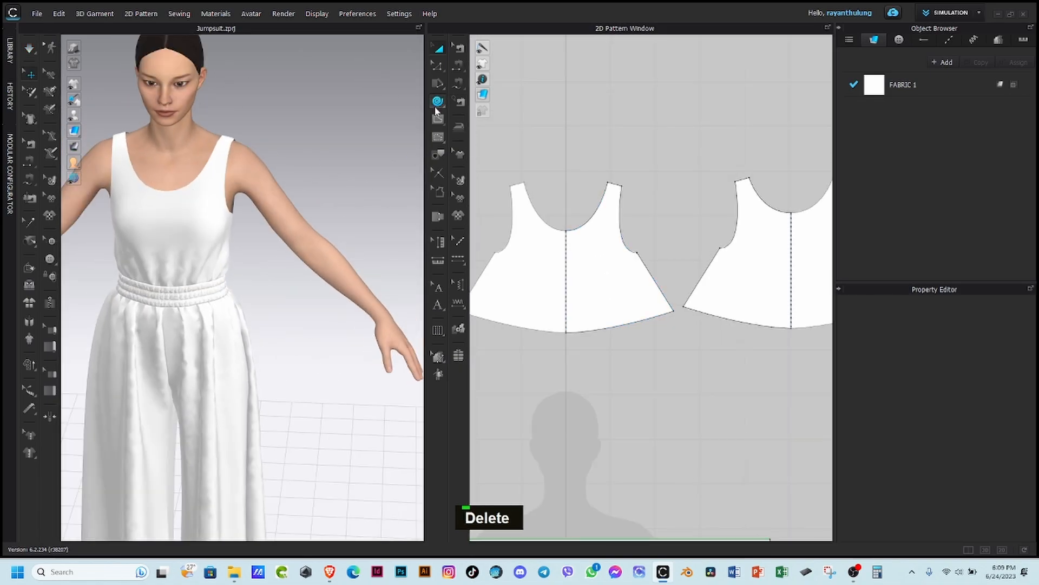
click(543, 150)
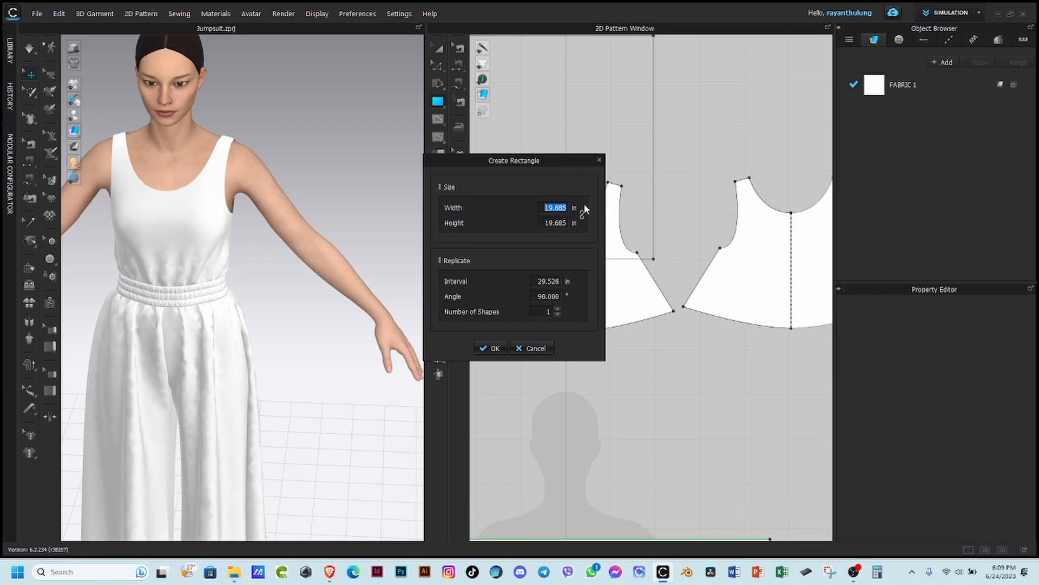
text(12.5)
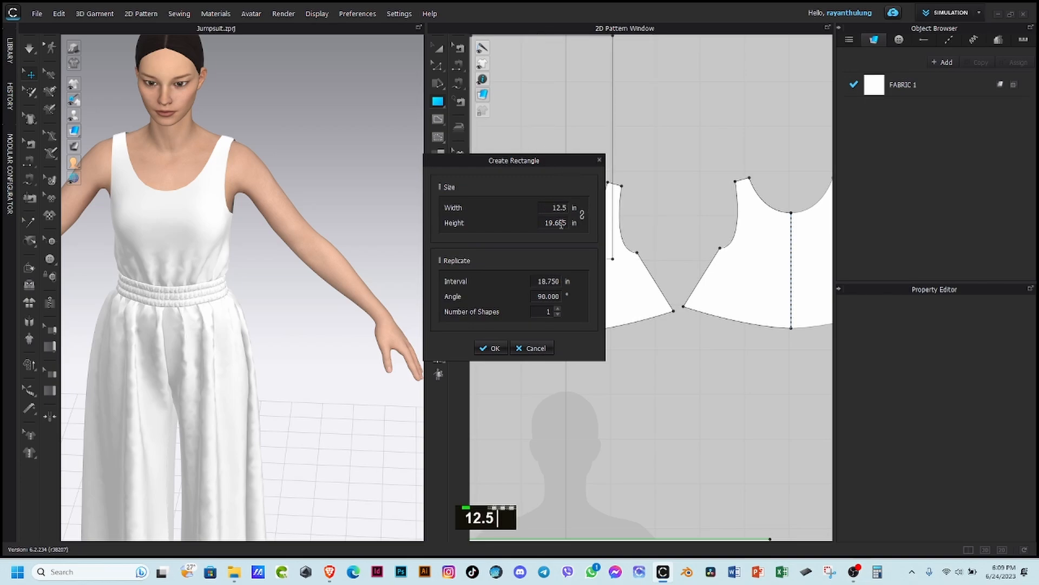
click(572, 220)
key(Return)
scroll(604, 242, up, 1)
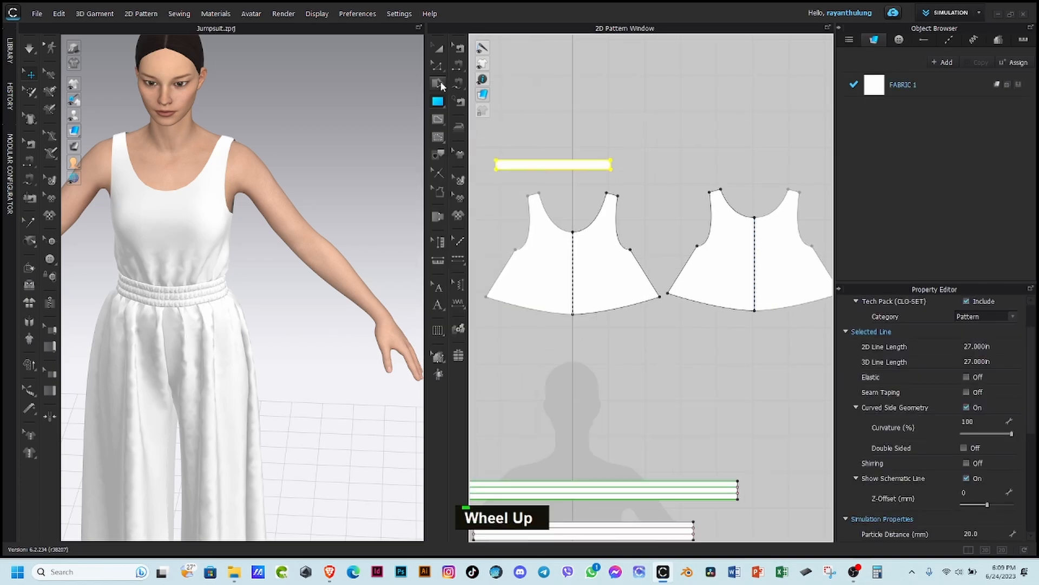
Step: Curve the narrow rectangle with Fullness in both directions, using a slash line length of 17.5 in
drag(440, 87, 469, 96)
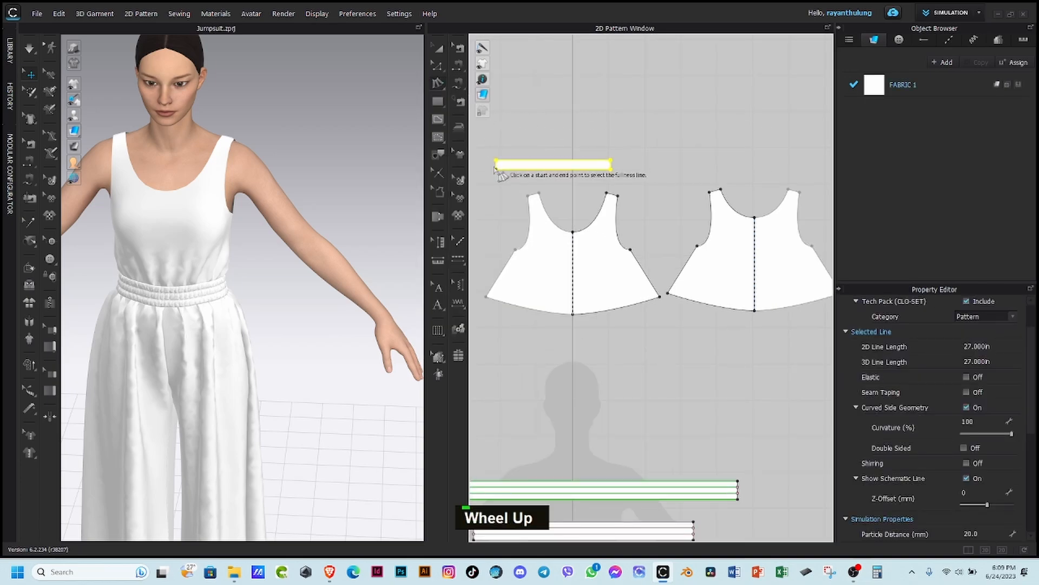
click(611, 160)
click(497, 169)
click(613, 170)
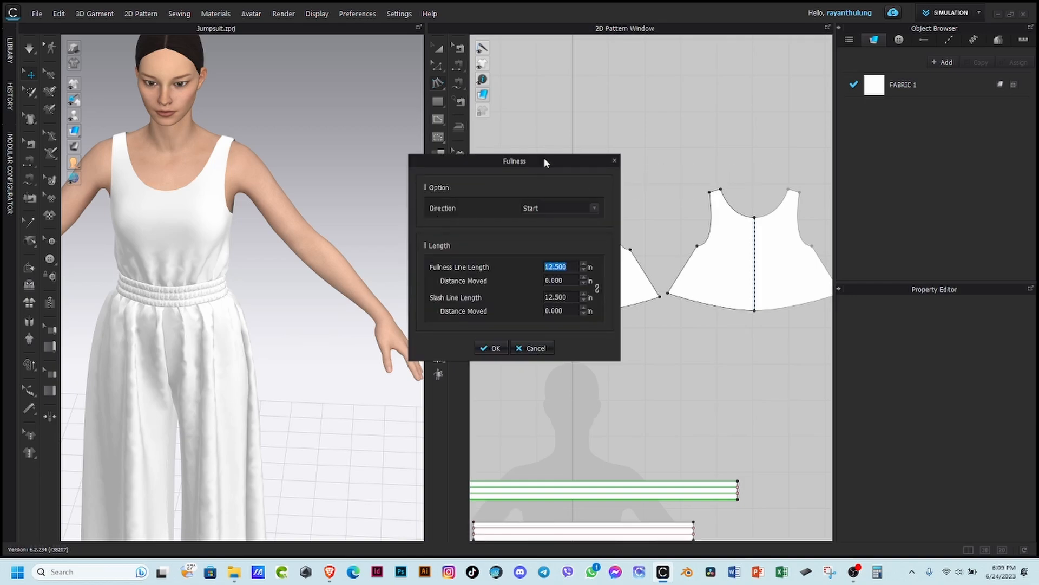
drag(544, 158, 417, 128)
click(422, 175)
click(422, 201)
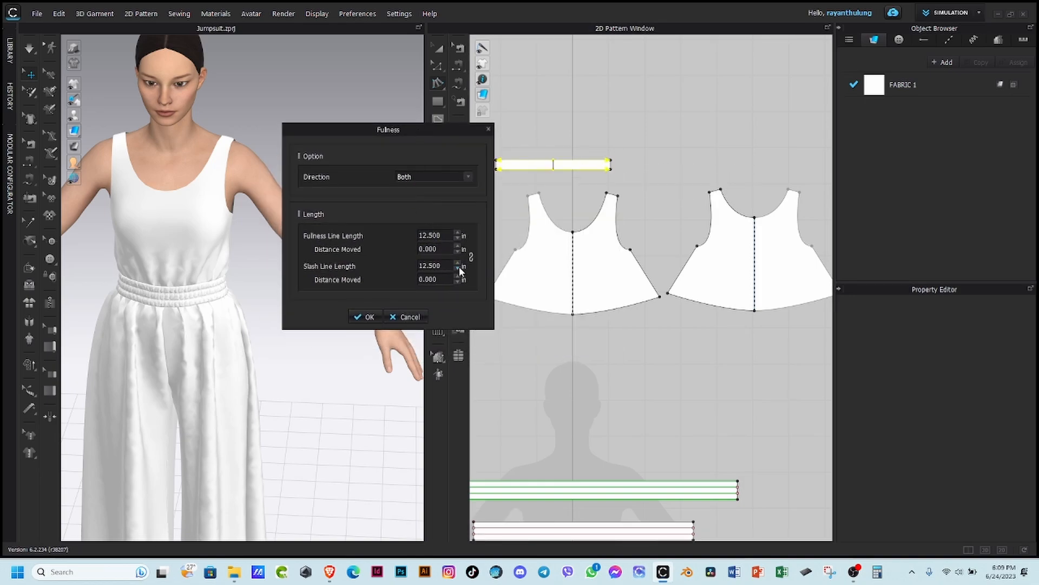
double_click(459, 263)
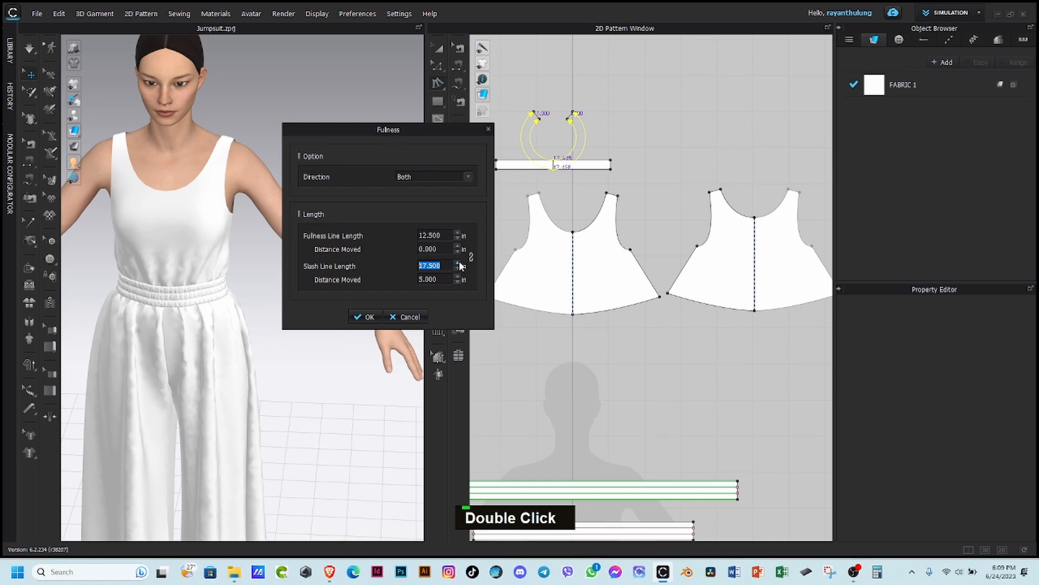
click(366, 316)
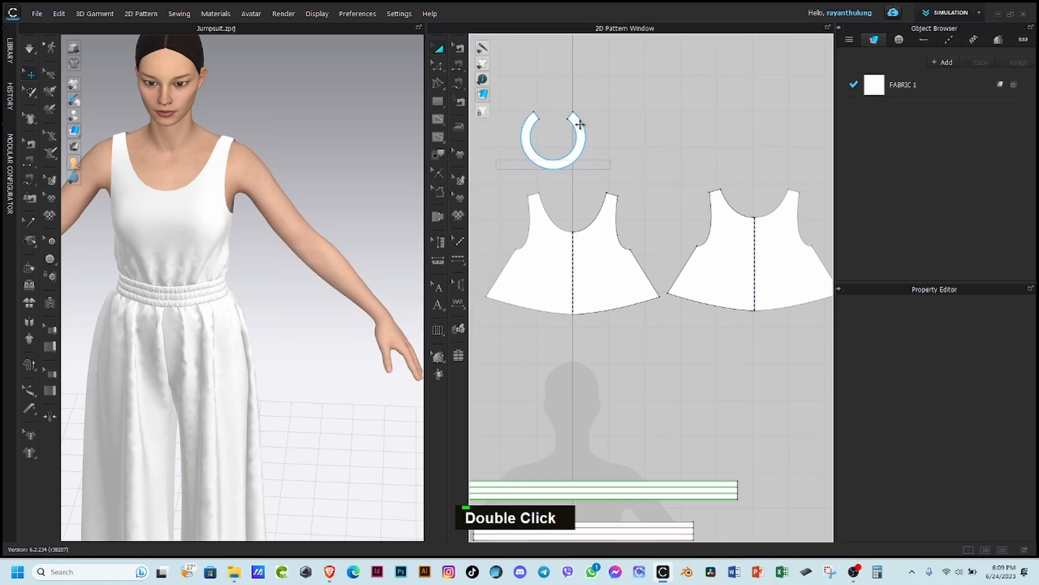
Step: Centre the curved neck band above the front bodice and paste a copy above the back bodice
drag(578, 123, 598, 156)
key(ctrl+c)
key(ctrl+v)
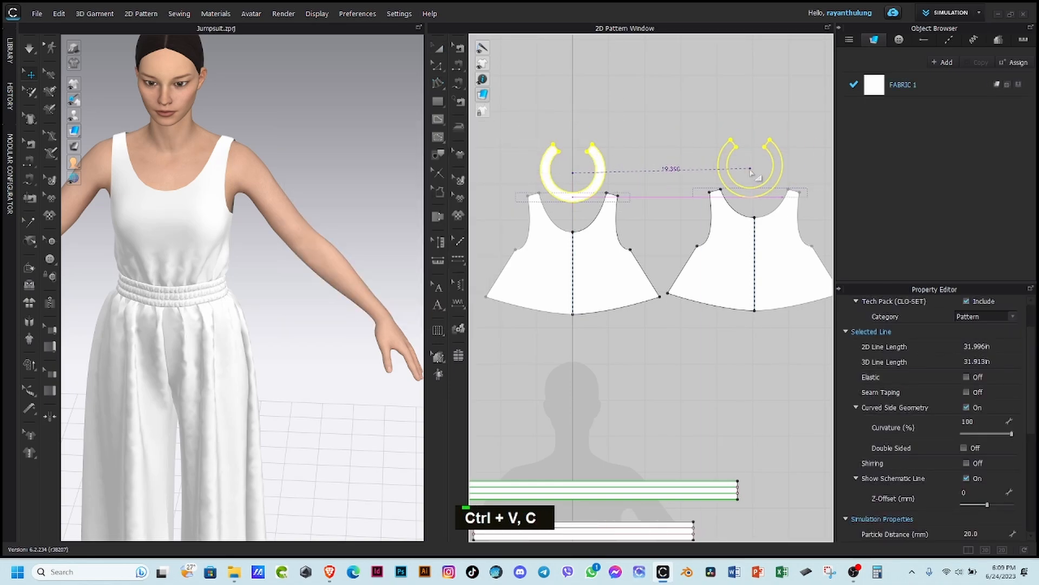
click(760, 176)
click(642, 122)
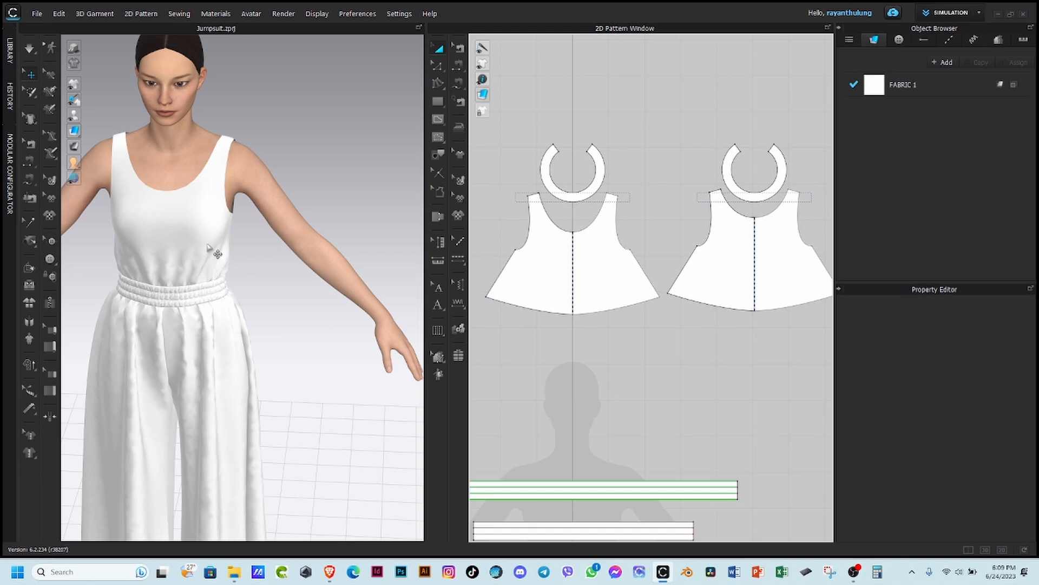
Step: Sew the inner edges of the two curved neck bands to the front and back bodice necklines
scroll(162, 183, up, 2)
right_drag(161, 183, 179, 186)
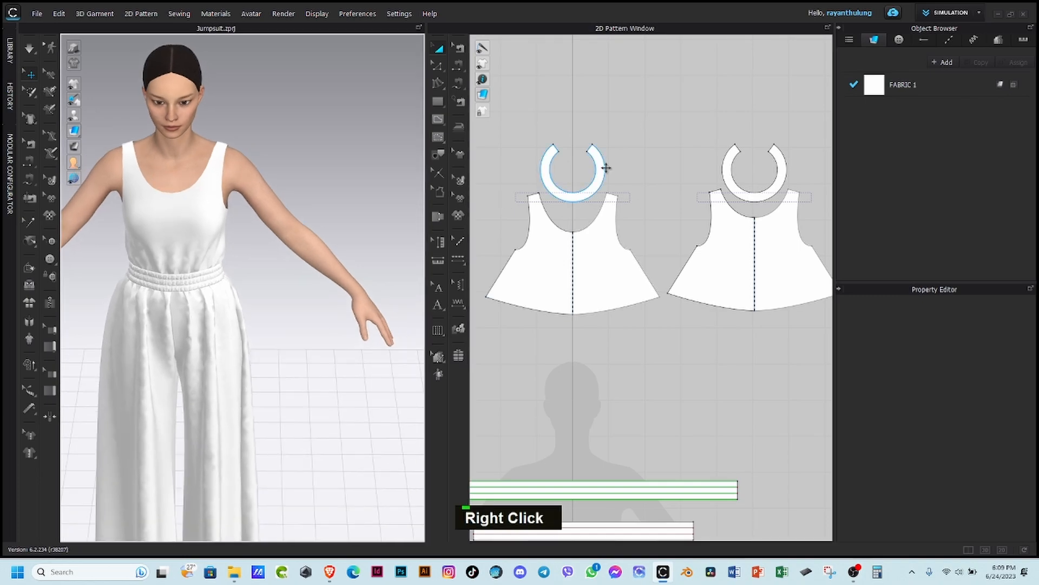
click(452, 67)
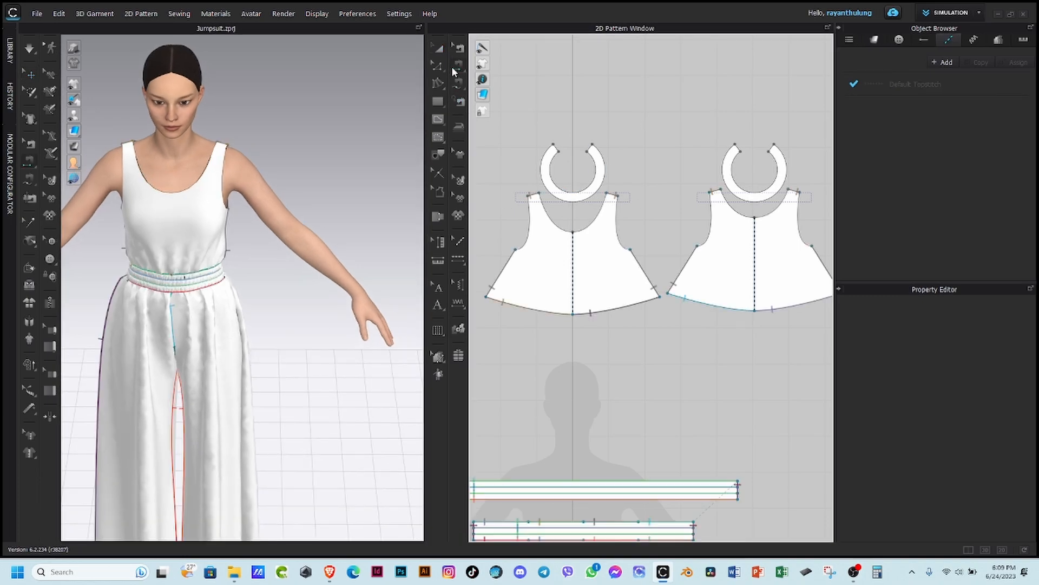
click(554, 183)
shift+click(552, 219)
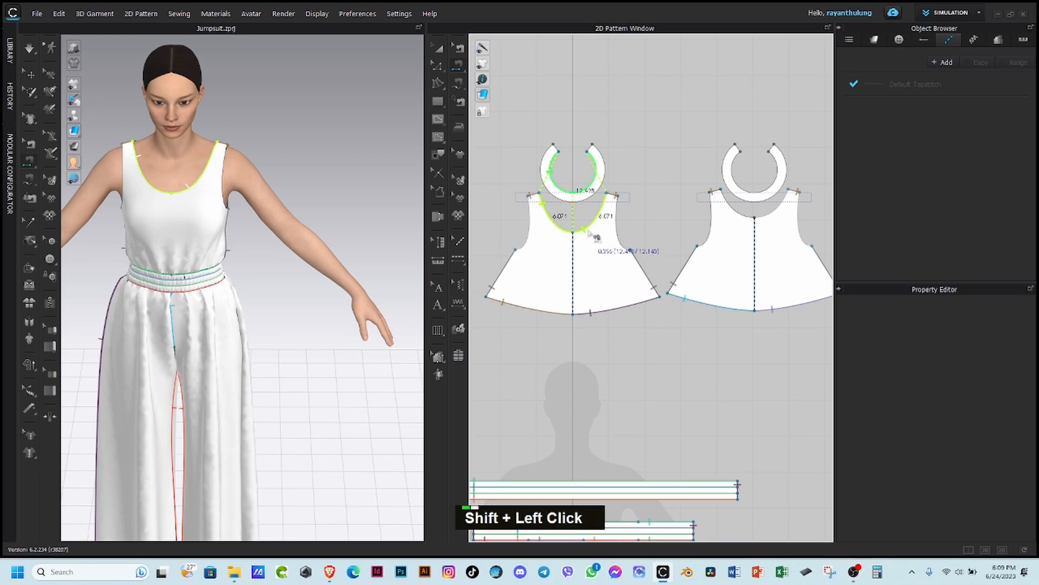
shift+click(597, 221)
click(739, 186)
shift+click(740, 216)
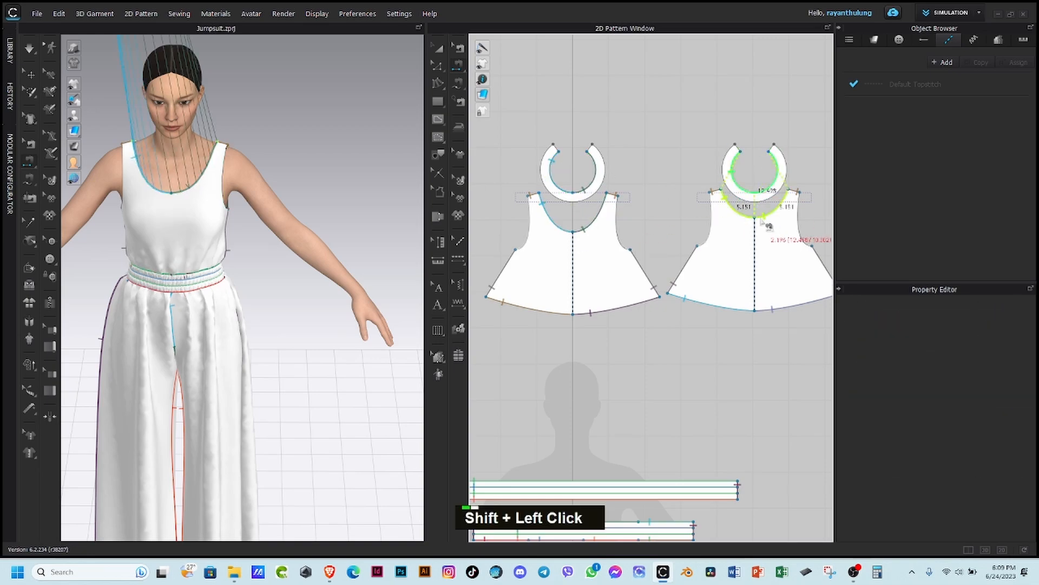
shift+click(779, 216)
click(31, 74)
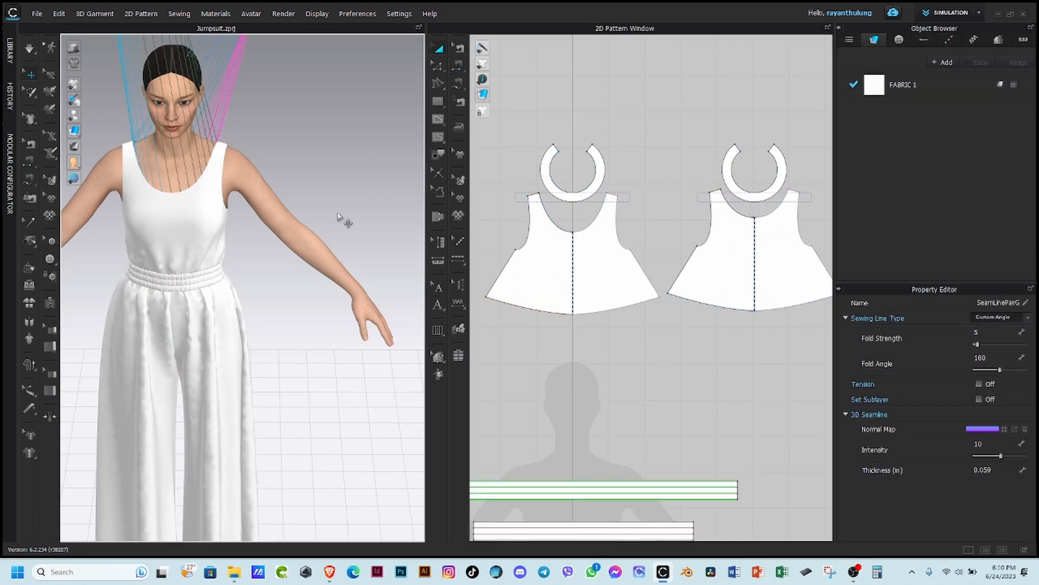
scroll(343, 223, up, 3)
click(544, 170)
right_click(544, 170)
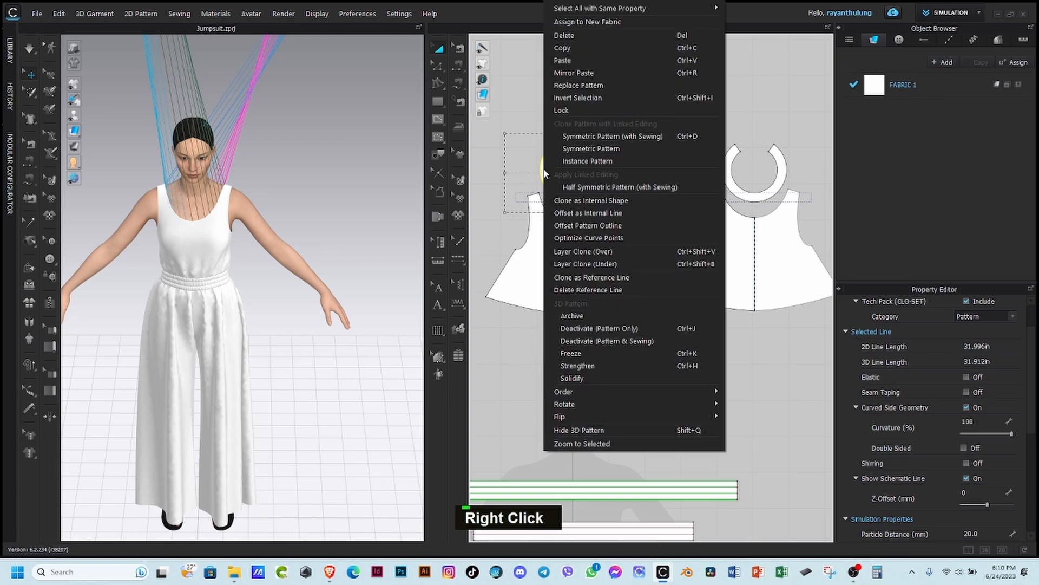
scroll(208, 243, up, 1)
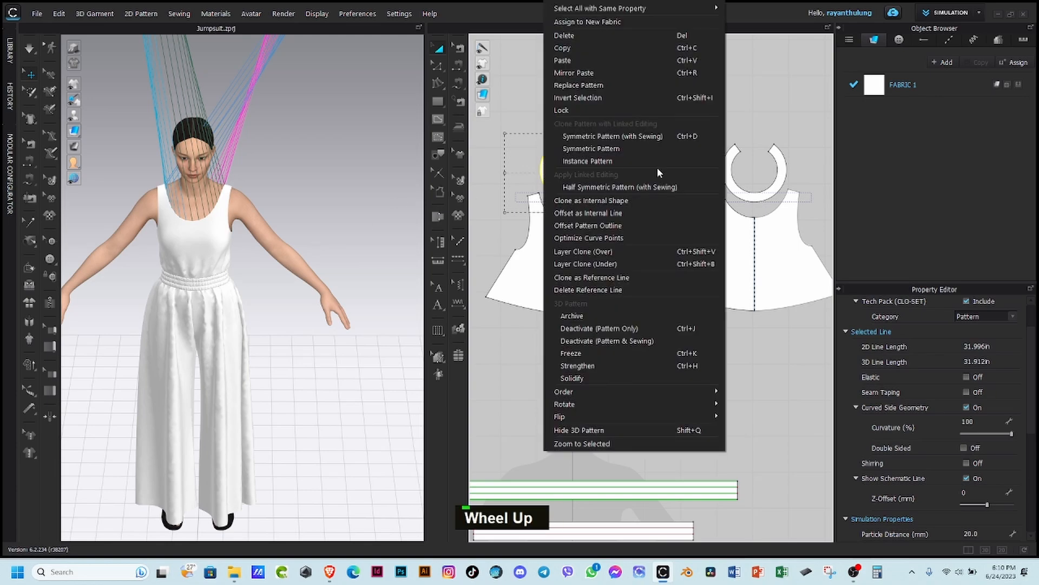
click(774, 121)
Step: Superimpose the two curved neck bands onto the avatar's front and back bodice necklines
scroll(585, 244, up, 3)
scroll(220, 180, up, 3)
click(176, 99)
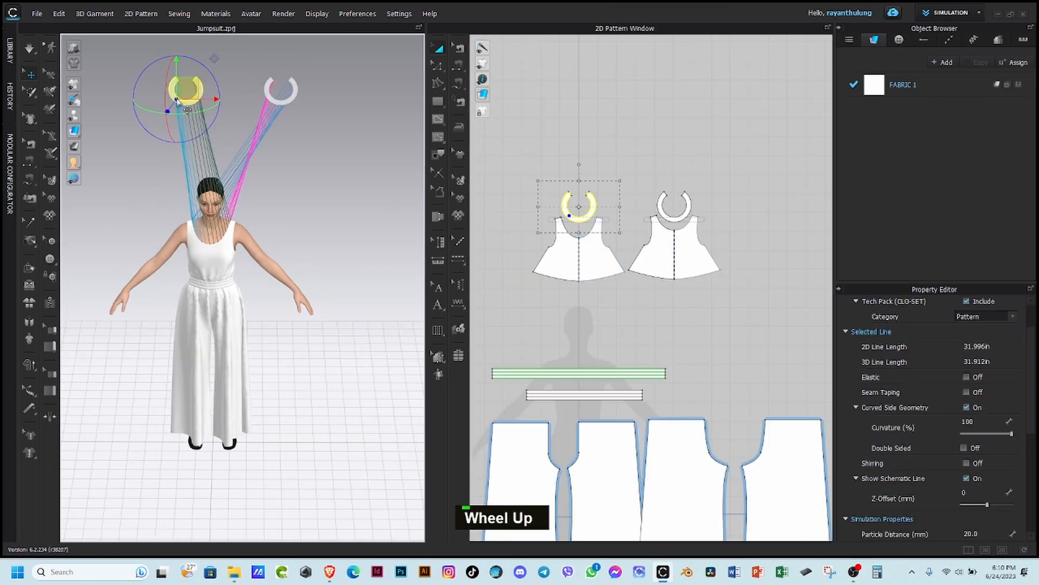
right_click(176, 100)
click(247, 385)
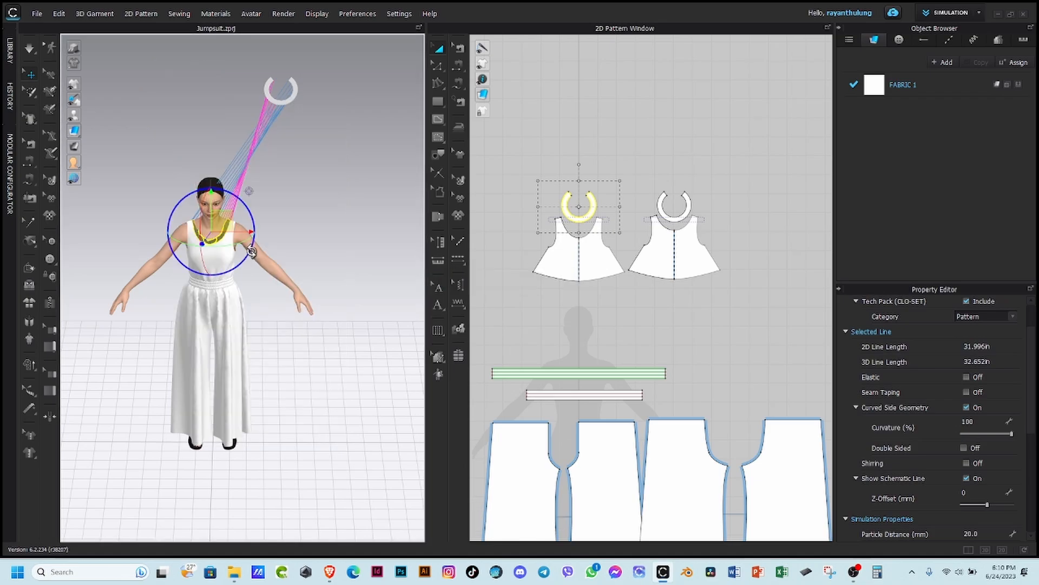
click(274, 103)
right_click(275, 101)
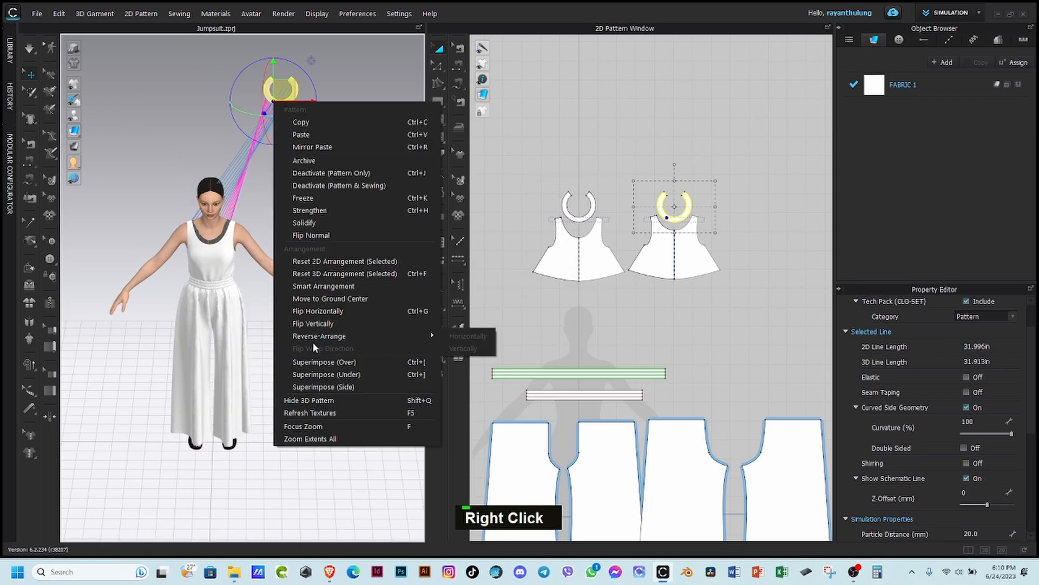
click(317, 374)
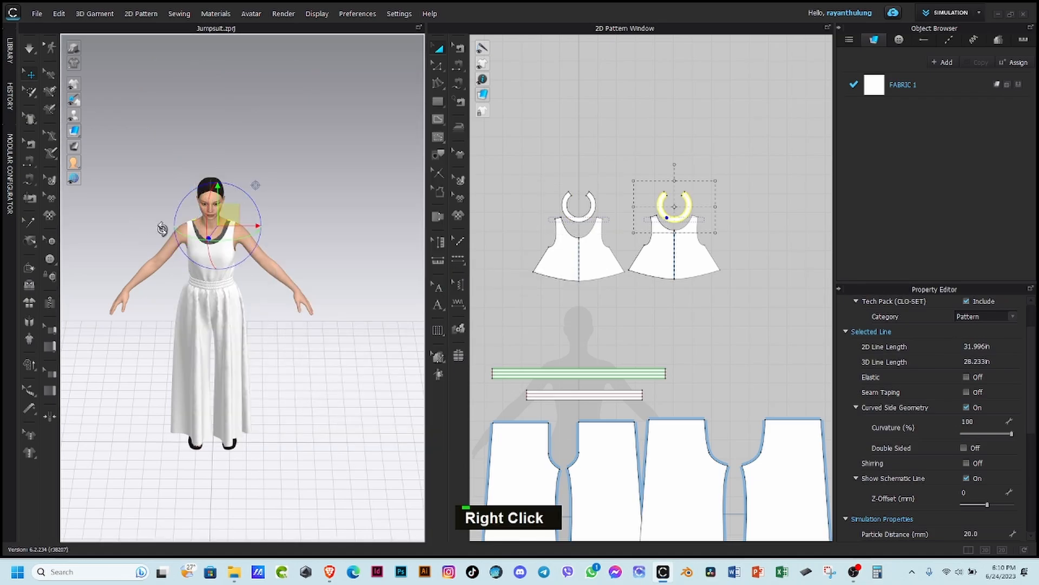
Step: Flip the normal of the back neck band and strengthen it
right_drag(163, 229, 358, 238)
scroll(389, 237, down, 3)
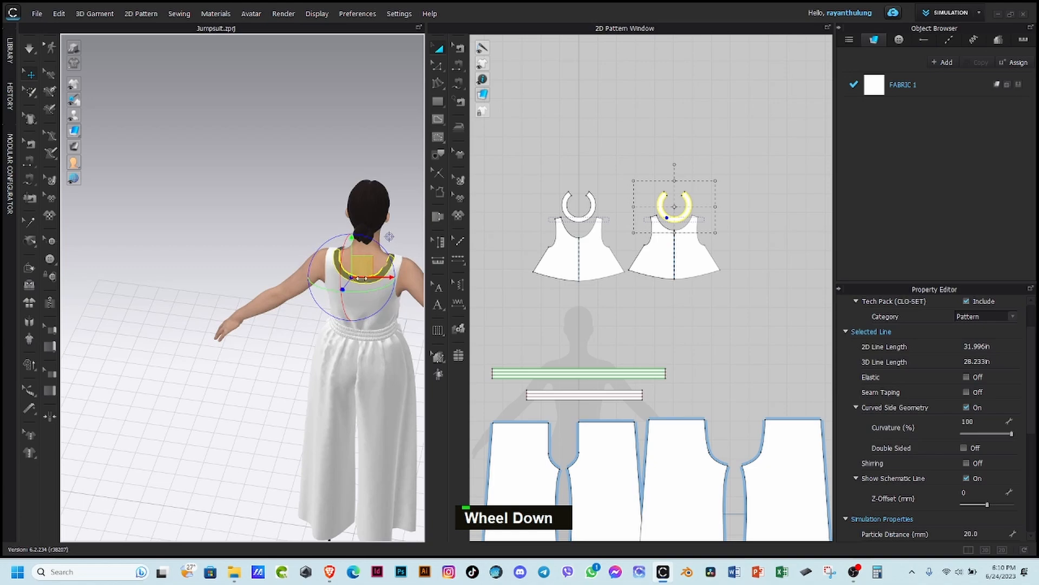
scroll(389, 237, down, 1)
middle_drag(390, 237, 343, 190)
scroll(320, 290, down, 2)
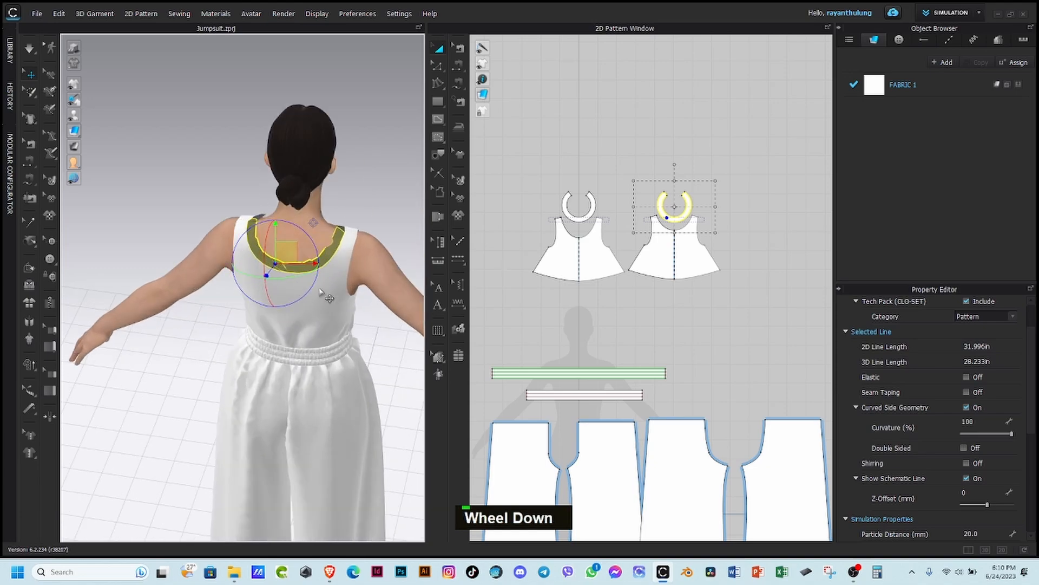
right_click(333, 253)
click(368, 106)
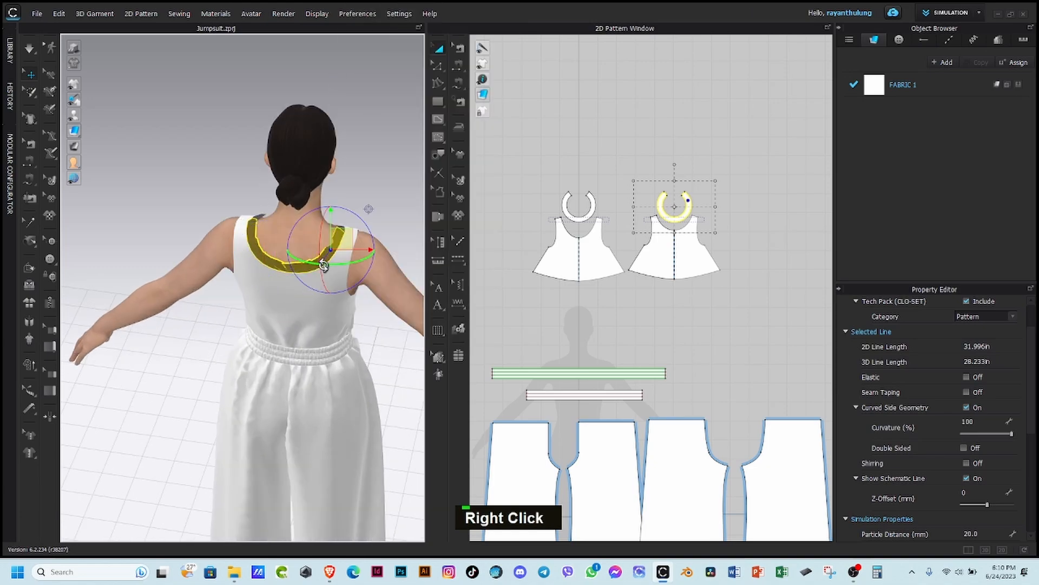
right_click(279, 265)
click(310, 117)
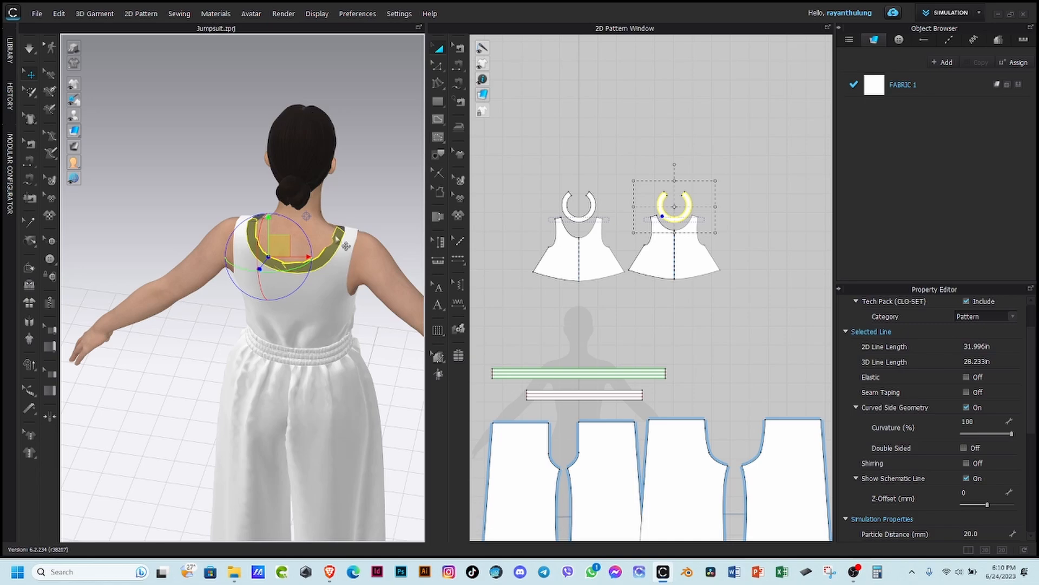
right_click(337, 234)
click(366, 138)
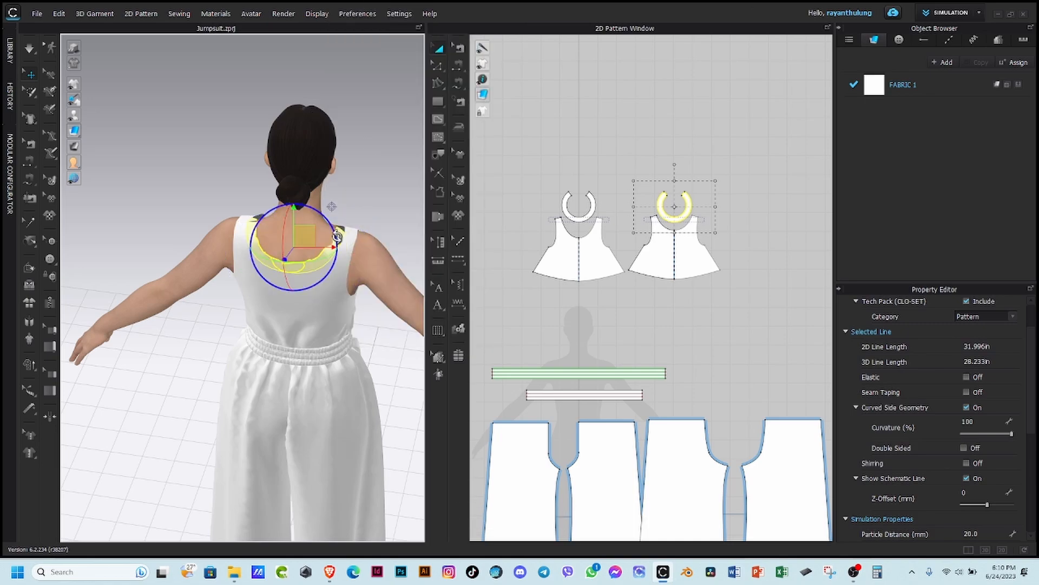
right_click(317, 270)
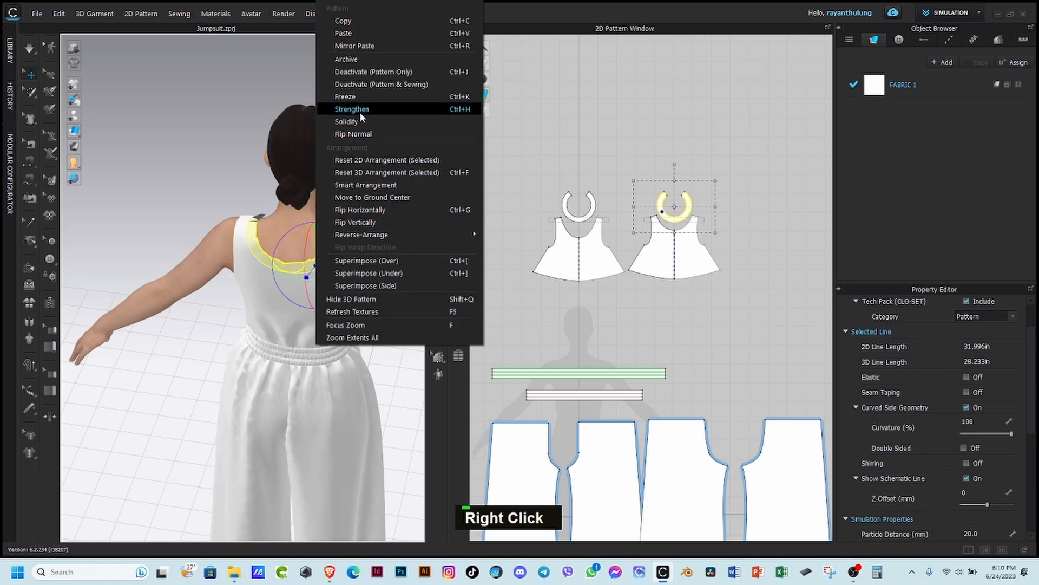
click(358, 133)
Step: Flip the normal of the front neck band and strengthen it
right_drag(363, 237, 116, 244)
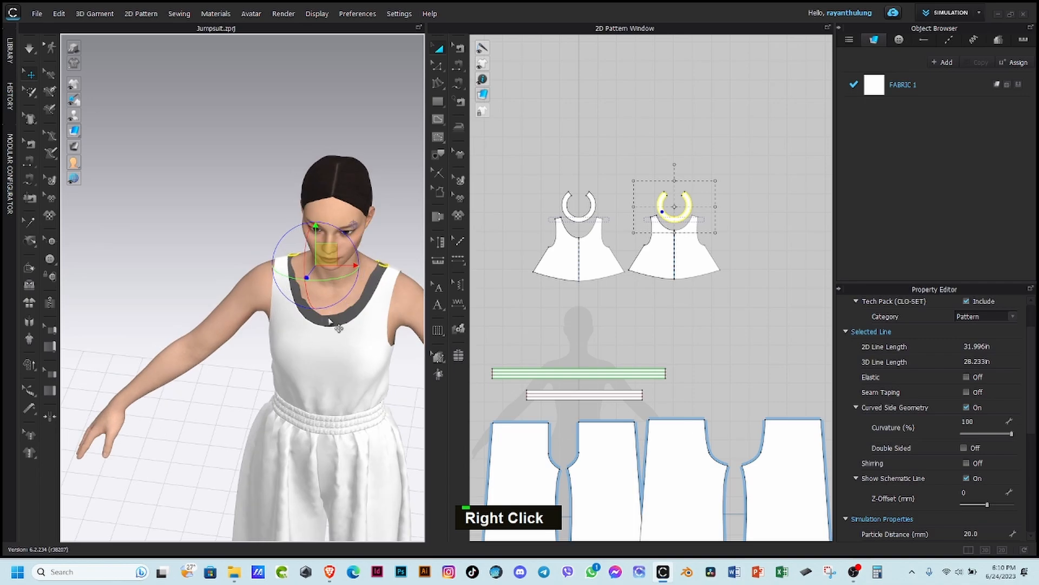
right_click(329, 321)
click(371, 135)
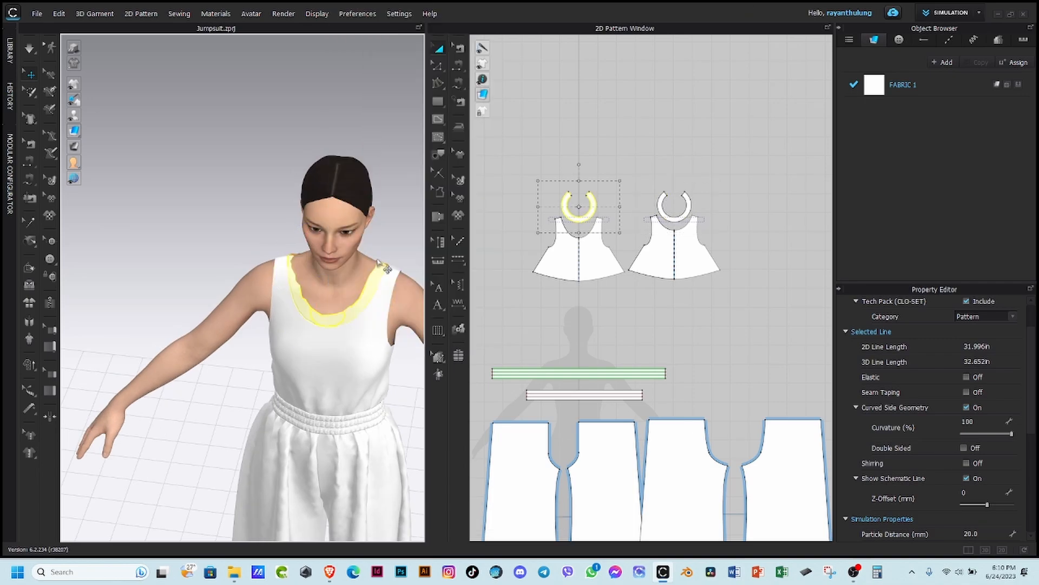
click(504, 230)
mouse_move(365, 303)
right_down()
mouse_move(343, 318)
mouse_move(369, 308)
right_up()
click(361, 300)
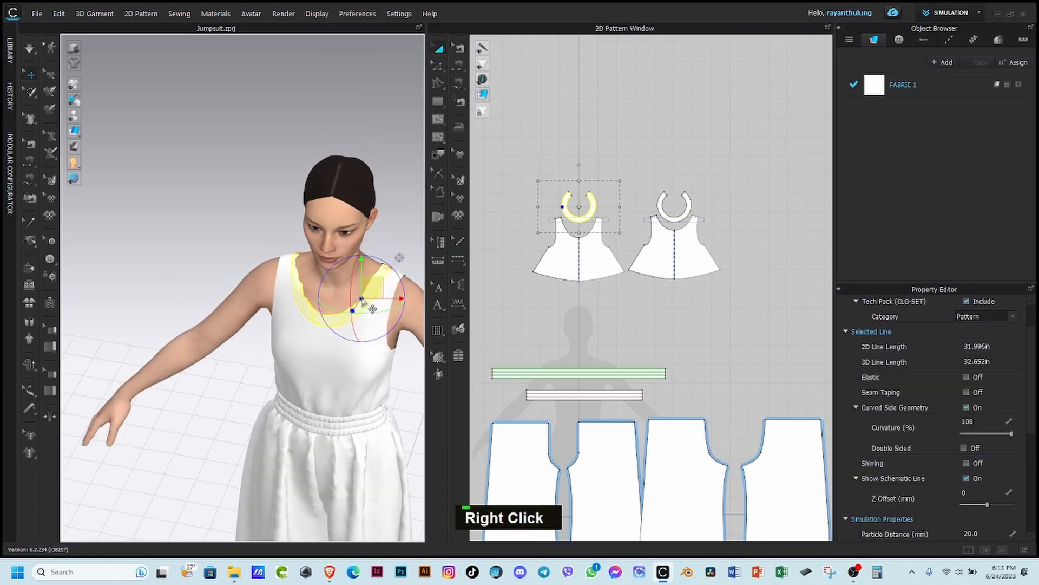
right_click(362, 303)
click(399, 106)
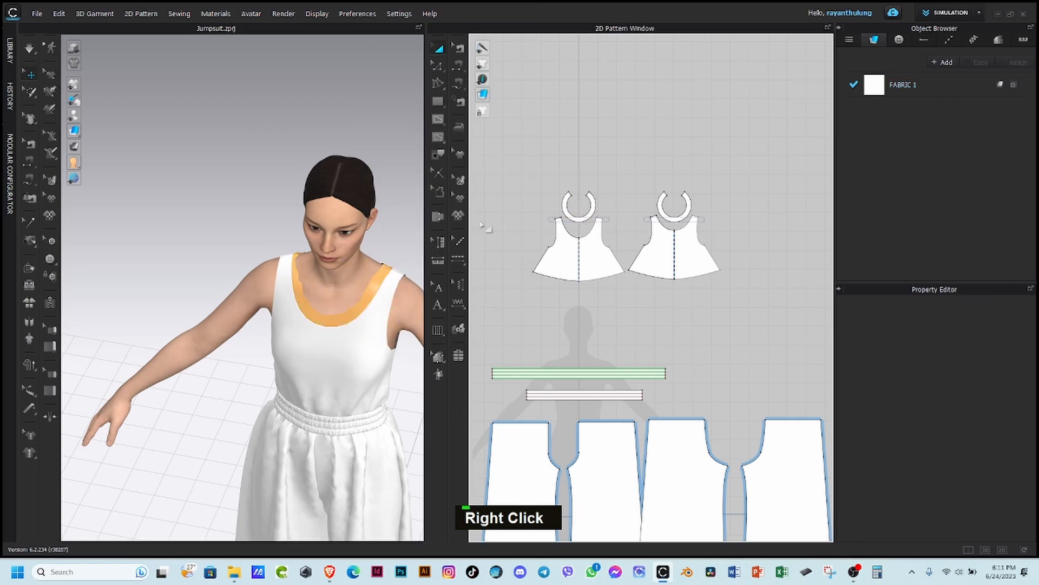
Step: Simulate the strengthened neck bands and inspect where their ends meet at the shoulder
scroll(369, 297, down, 3)
key(space)
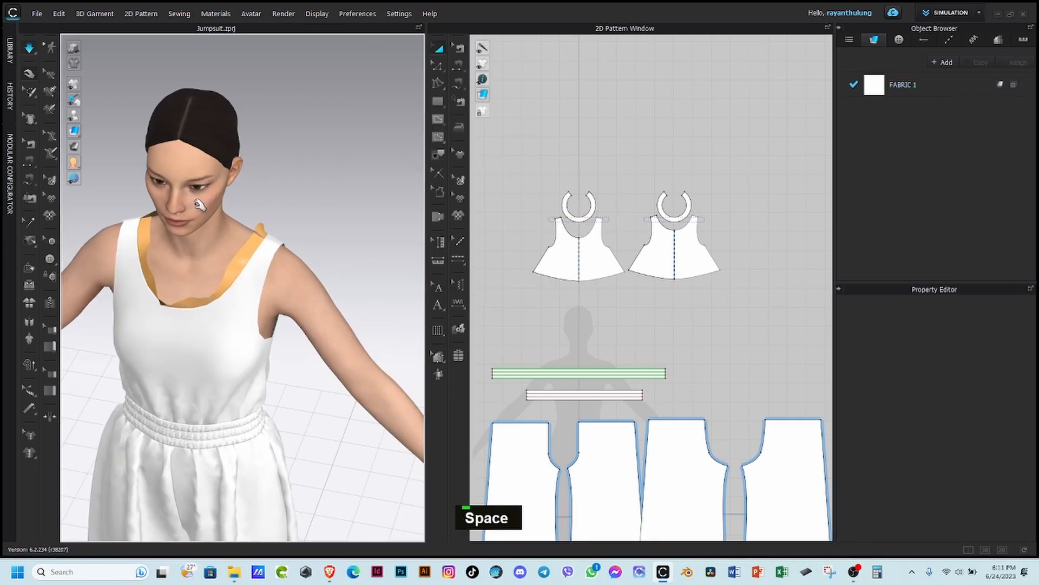
scroll(260, 226, down, 3)
right_drag(260, 226, 209, 242)
scroll(281, 279, down, 6)
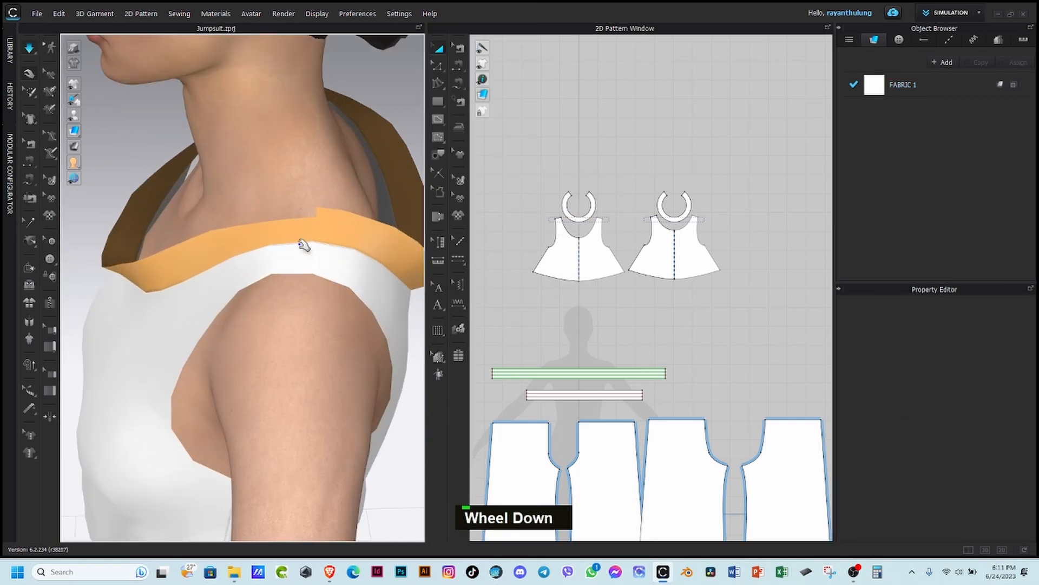
right_drag(330, 234, 359, 251)
click(314, 220)
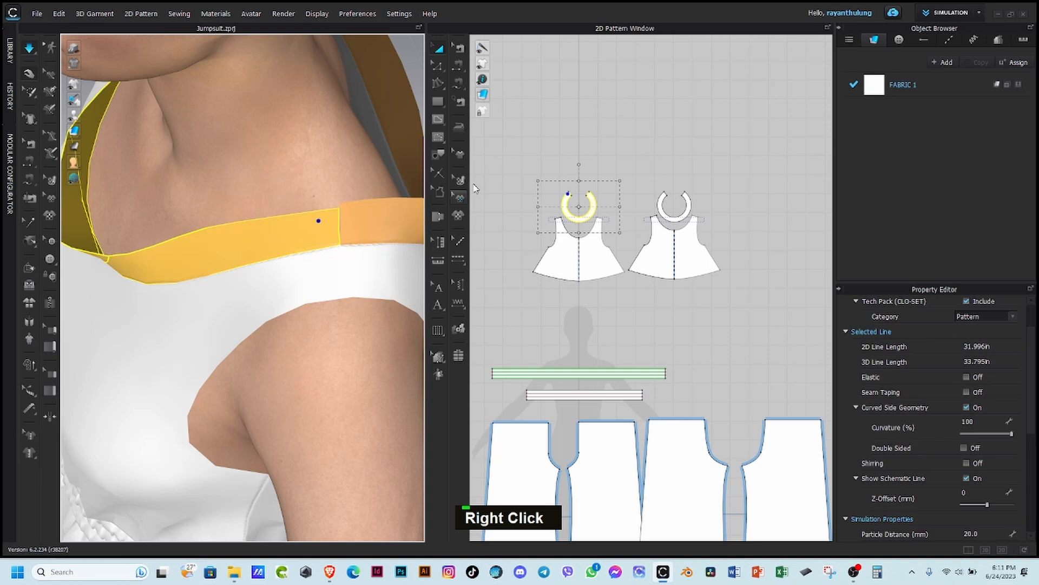
click(534, 131)
Step: Sew both short ends of the front neck band to the matching ends of the back neck band
click(455, 66)
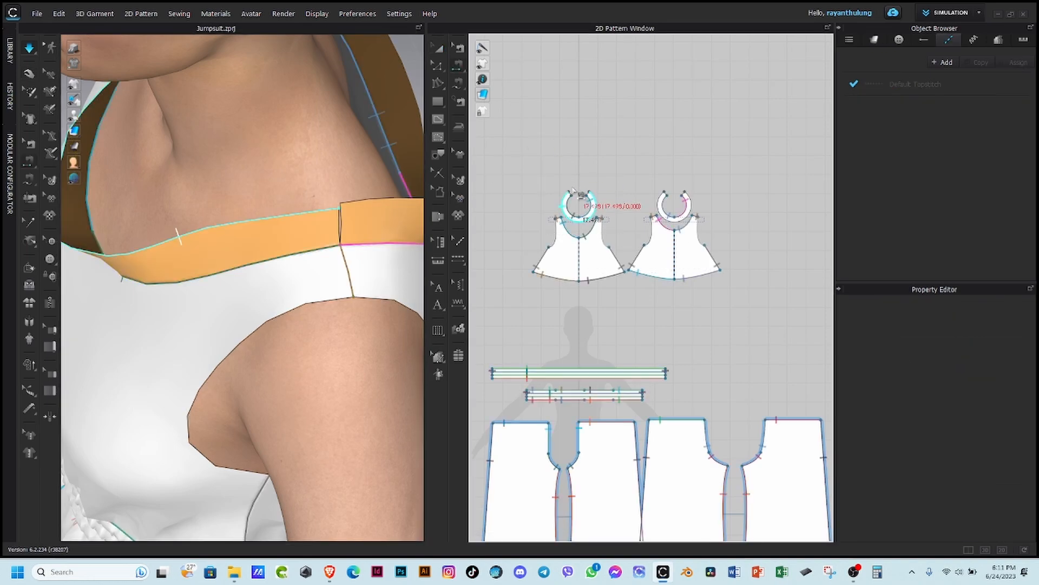
scroll(568, 193, down, 3)
click(573, 194)
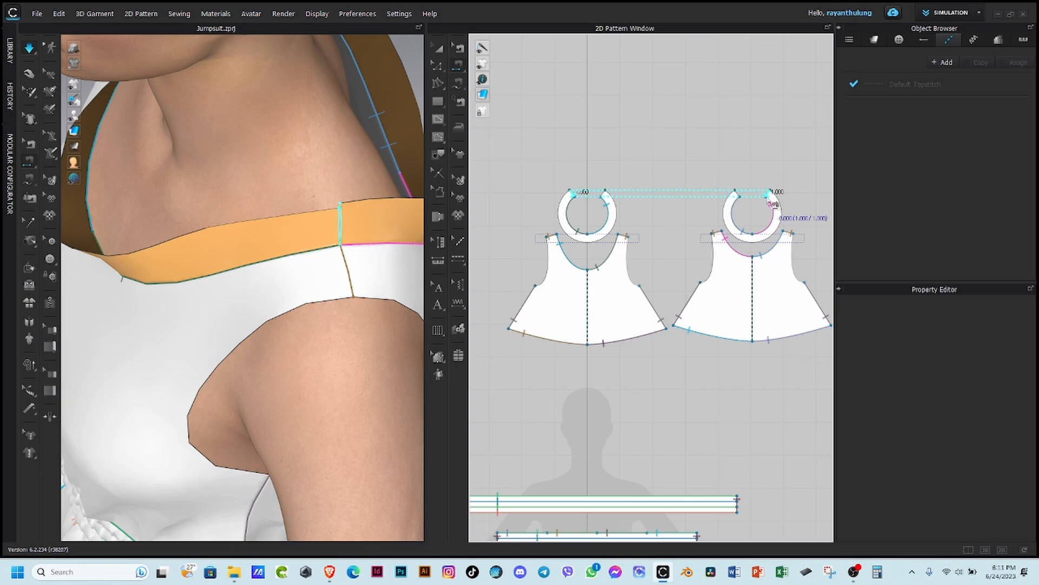
click(774, 204)
scroll(623, 205, up, 1)
scroll(623, 205, down, 2)
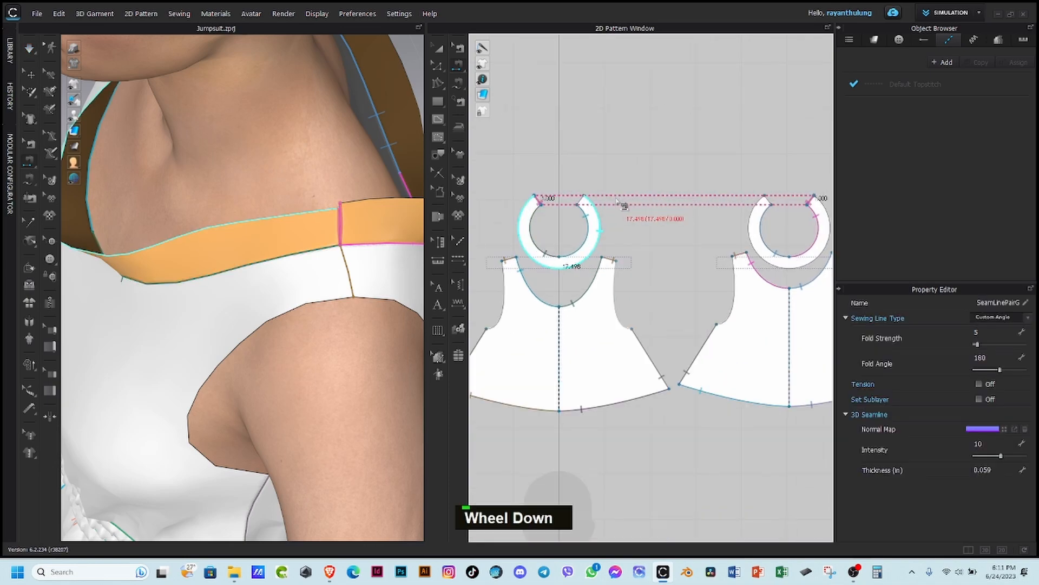
click(583, 201)
click(767, 202)
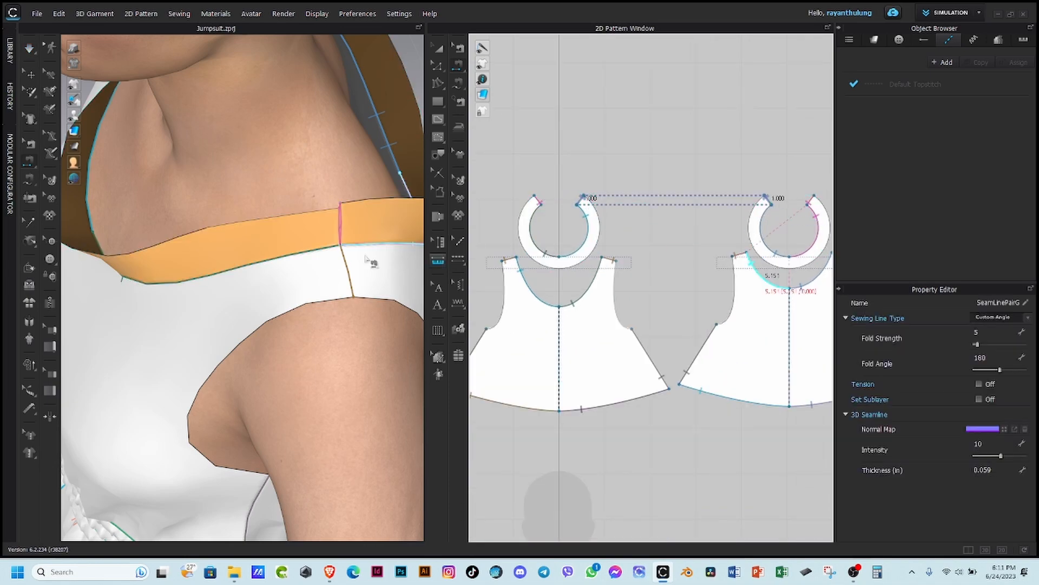
Step: Simulate the garment with the neck band ends joined and check the neckline's drape from the front
right_drag(372, 262, 322, 236)
scroll(322, 235, up, 2)
key(space)
scroll(309, 269, up, 2)
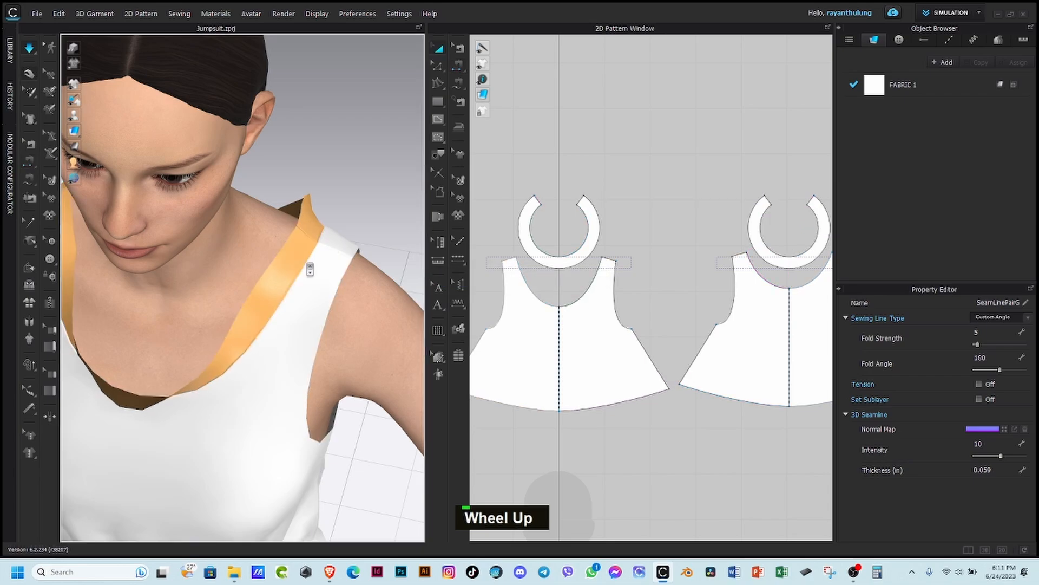
scroll(310, 269, up, 2)
right_drag(139, 308, 182, 347)
scroll(251, 351, up, 1)
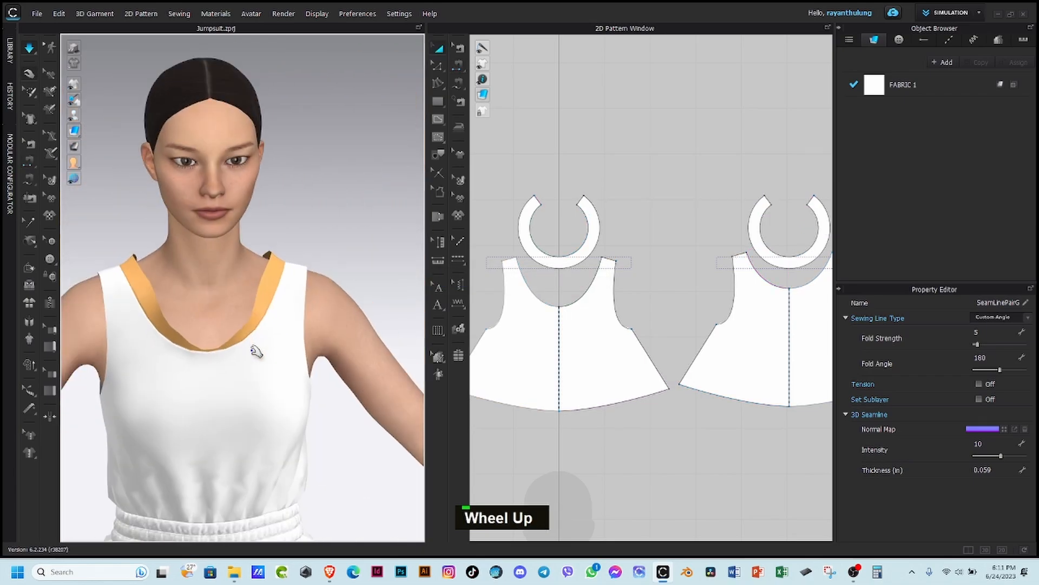
scroll(252, 317, up, 1)
Step: Remove the strengthening from the front and back neck bands
right_click(270, 272)
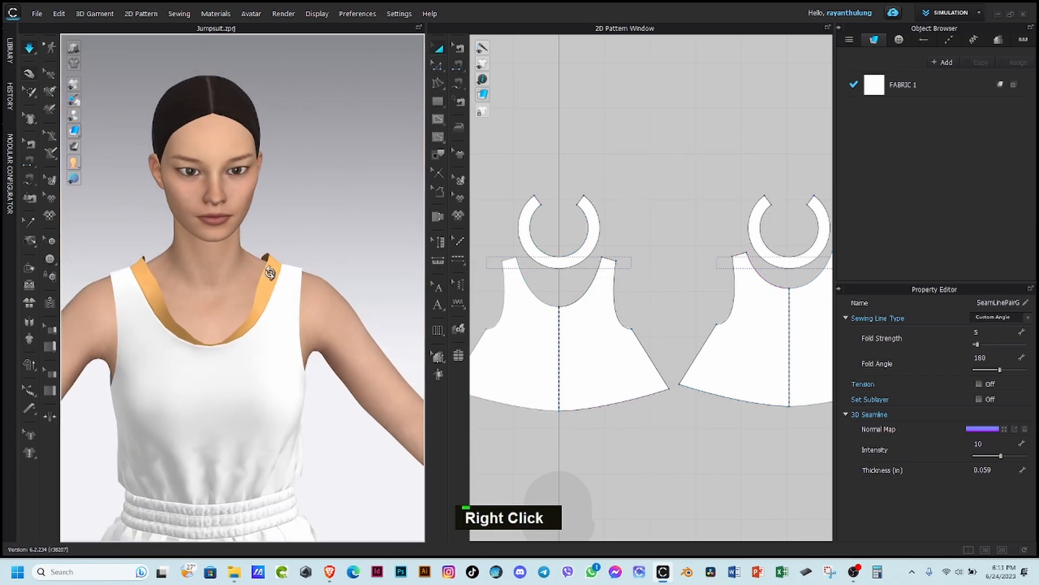
click(305, 109)
right_drag(312, 155, 373, 302)
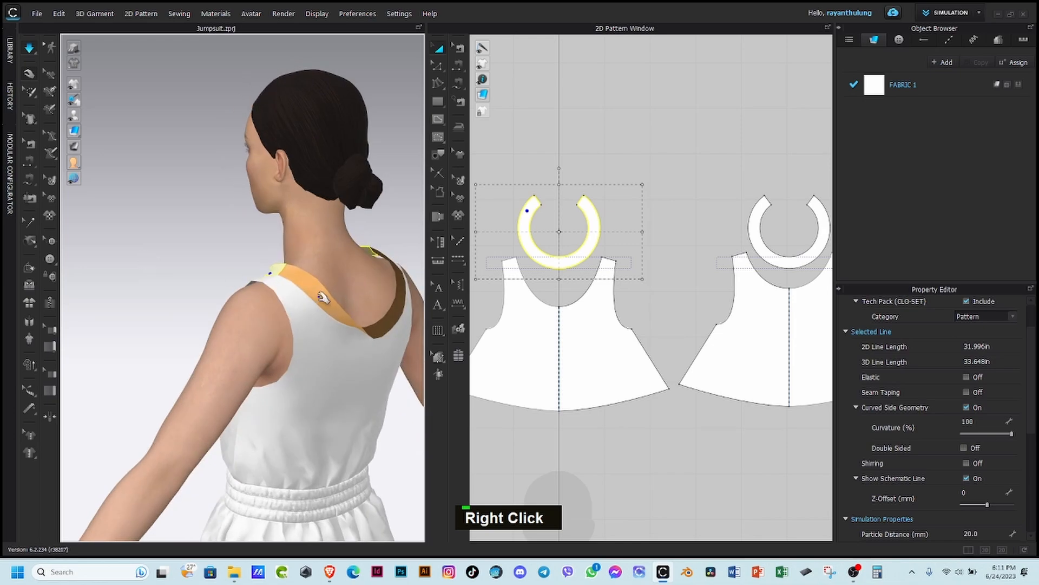
right_click(321, 295)
click(363, 109)
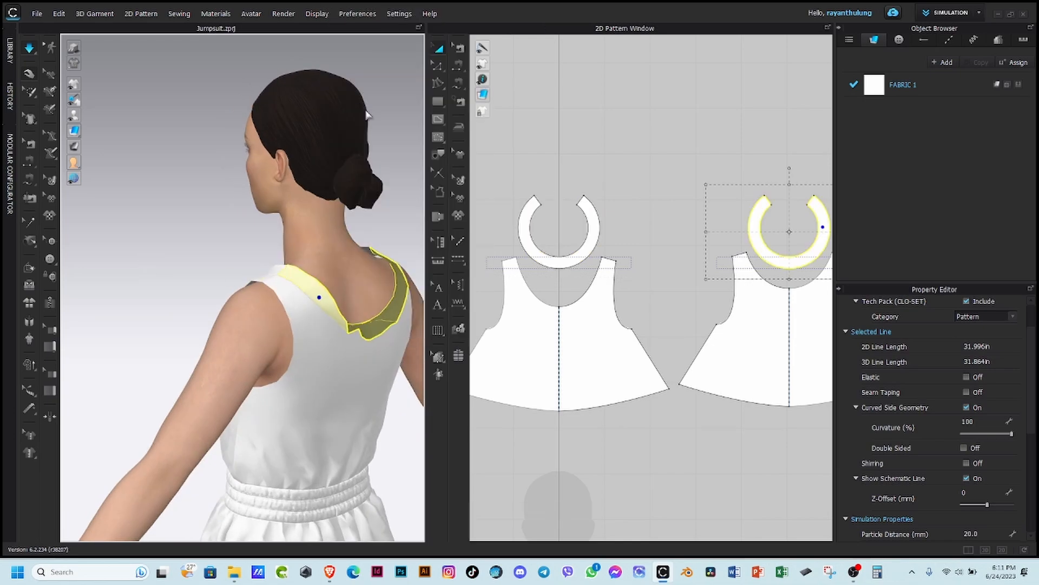
Step: Set the particle distance of both neck bands to 5 mm and simulate the garment
shift+click(594, 215)
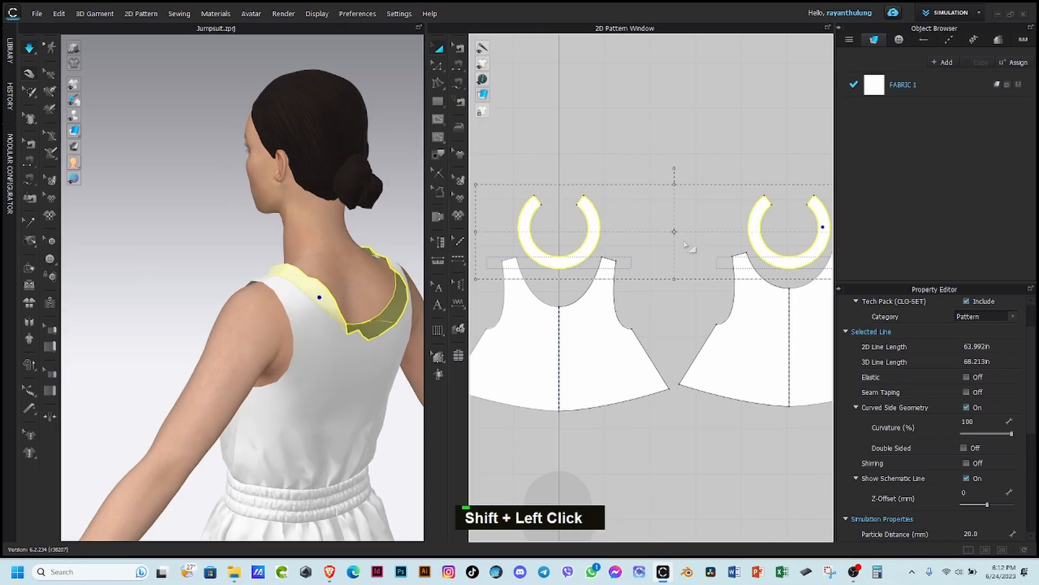
scroll(1001, 444, down, 3)
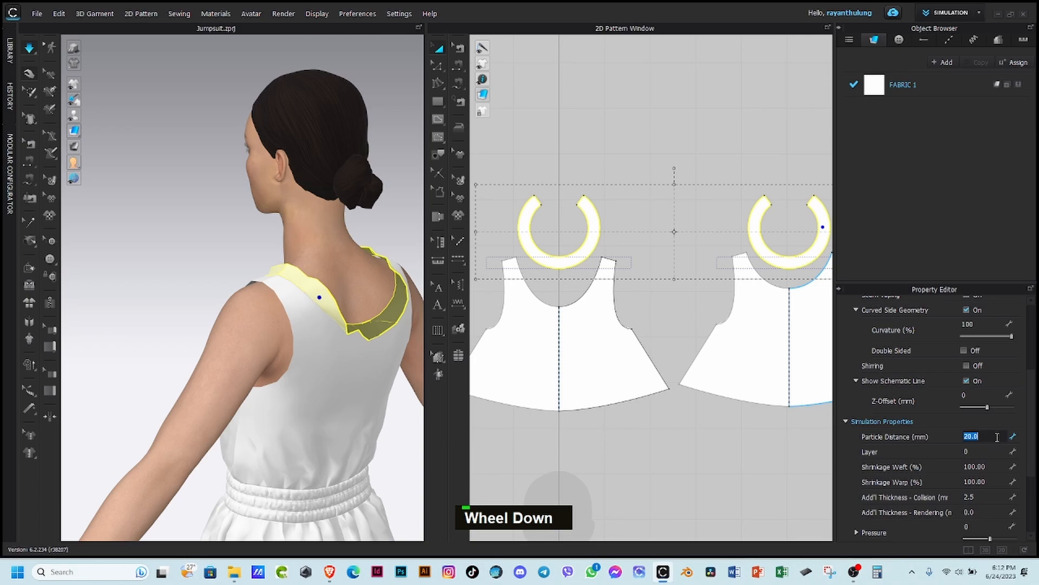
key(space)
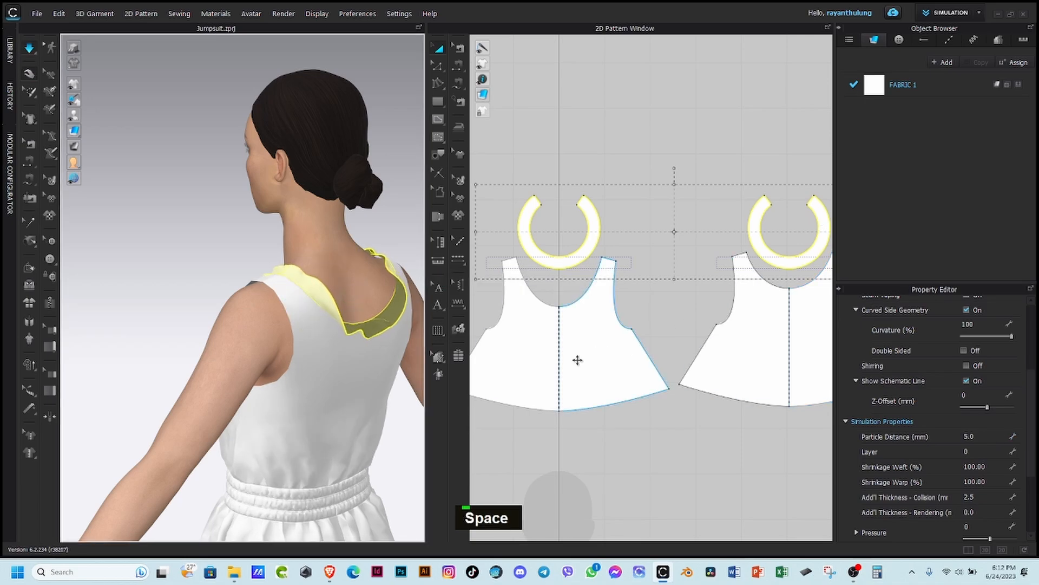
right_drag(346, 342, 342, 308)
click(683, 256)
scroll(680, 281, up, 3)
scroll(666, 282, down, 2)
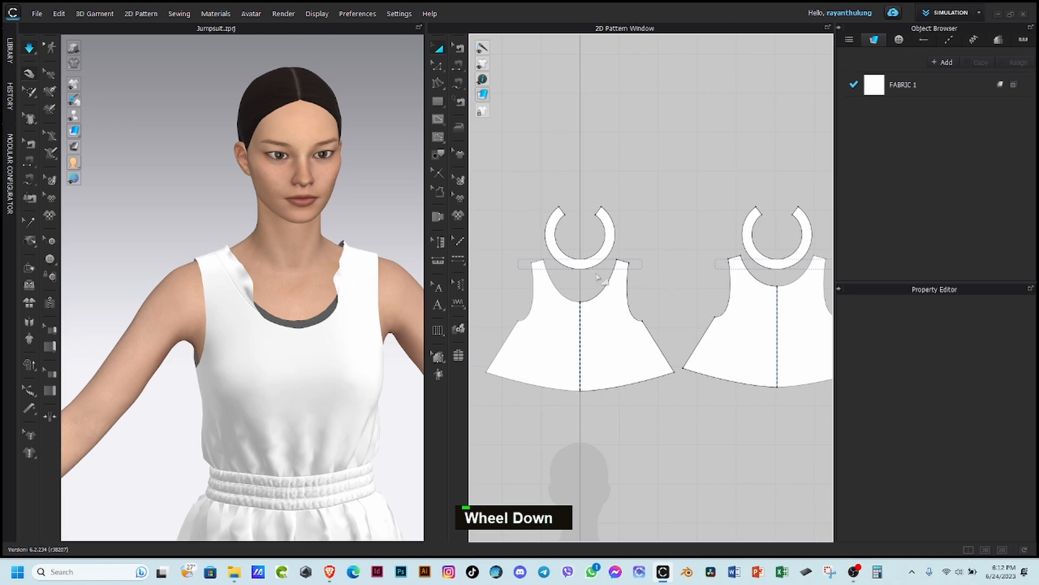
Step: Turn on Elastic for the outer edges of the front and back neck bands
key(z)
click(616, 240)
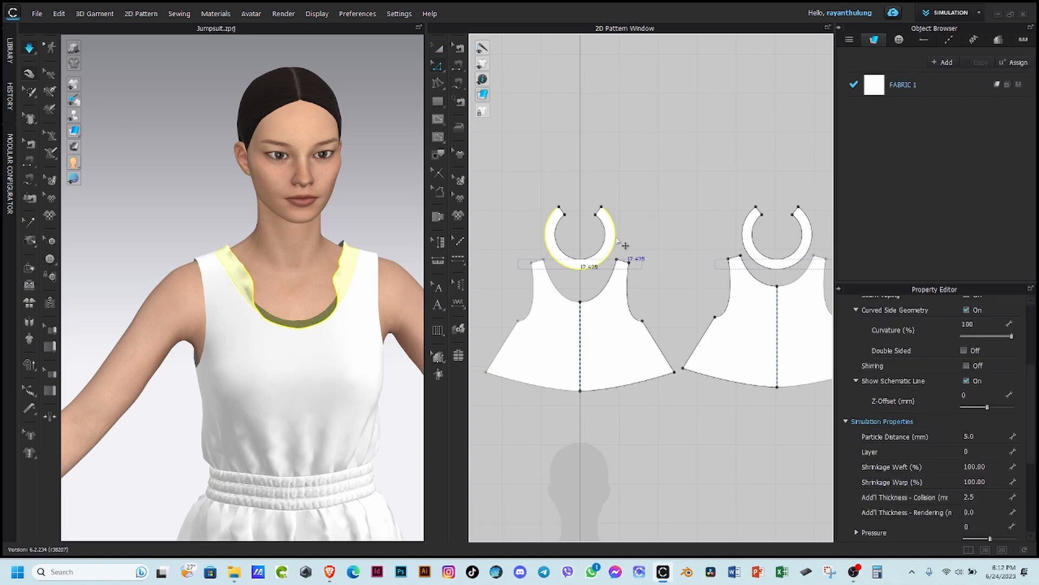
shift+click(749, 245)
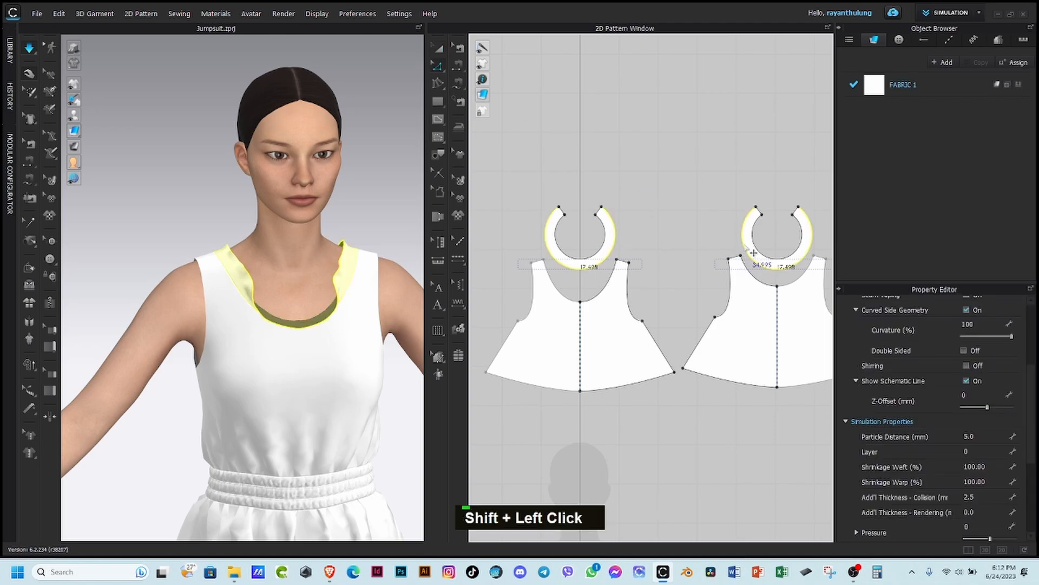
scroll(1000, 474, down, 5)
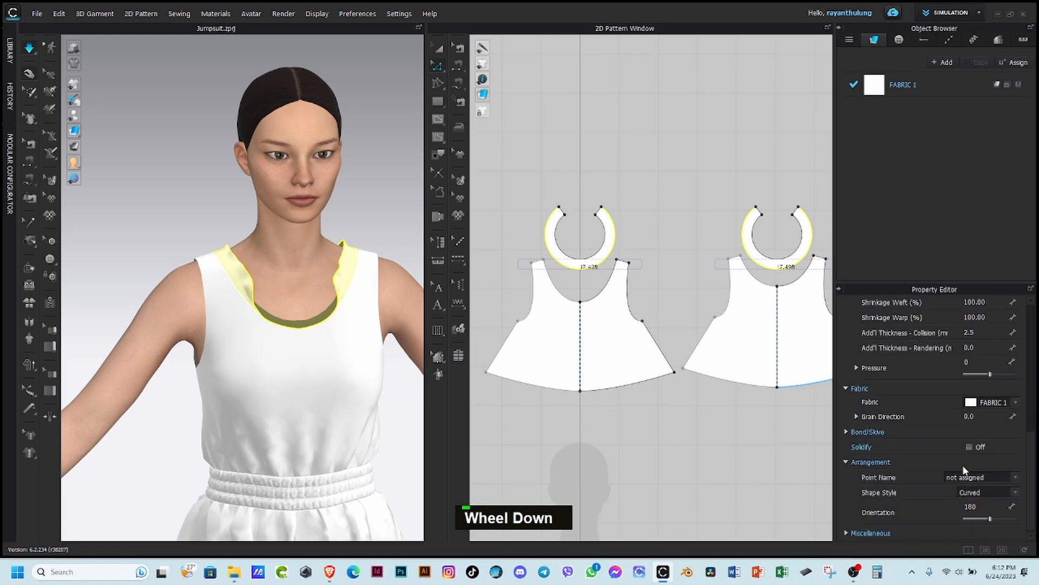
scroll(963, 464, up, 6)
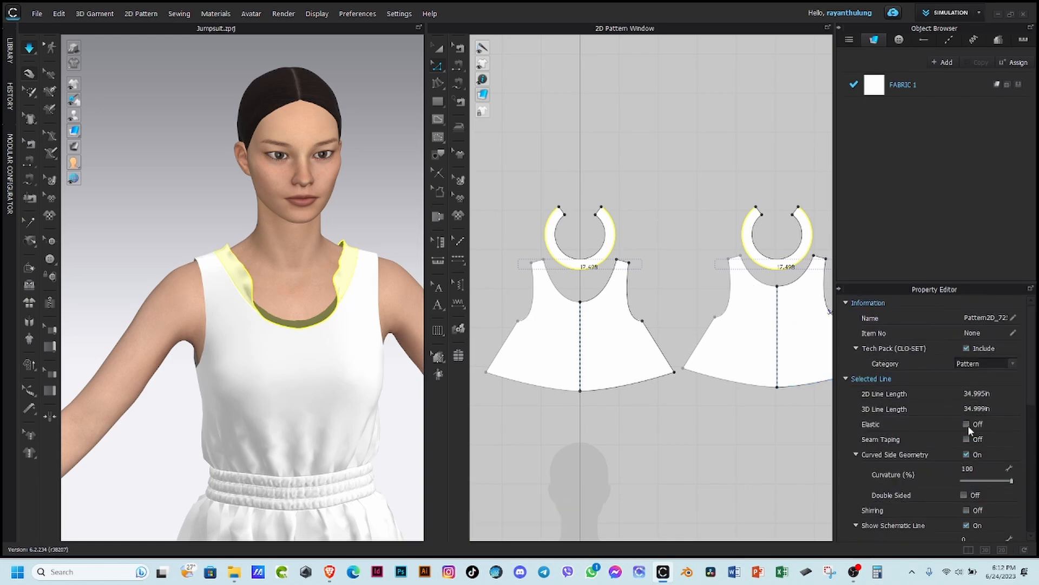
click(967, 423)
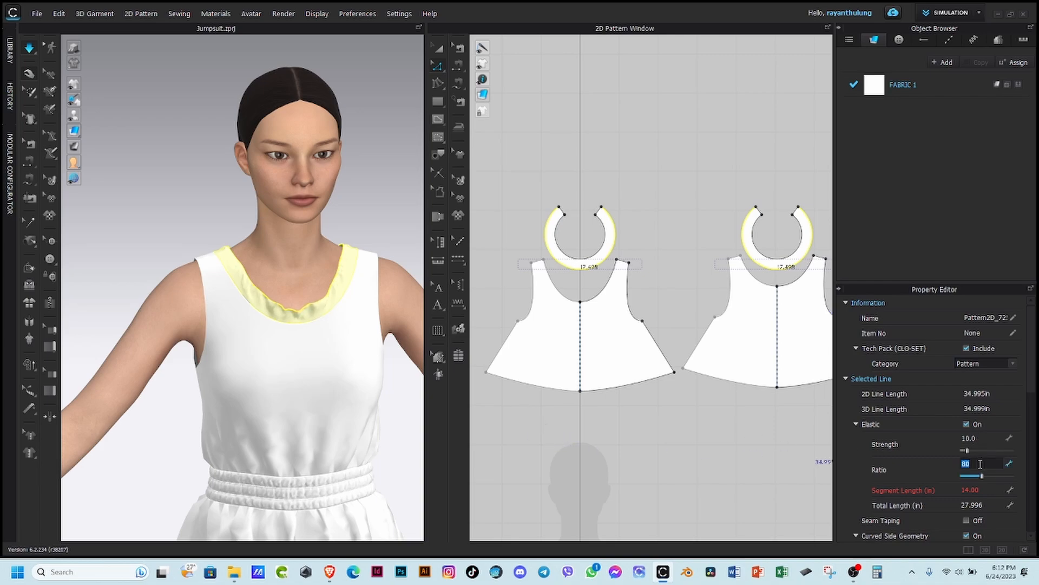
Step: Reduce the elastic ratio of both neck bands' outer edges to 70 and then 60, and stop the simulation
key(Return)
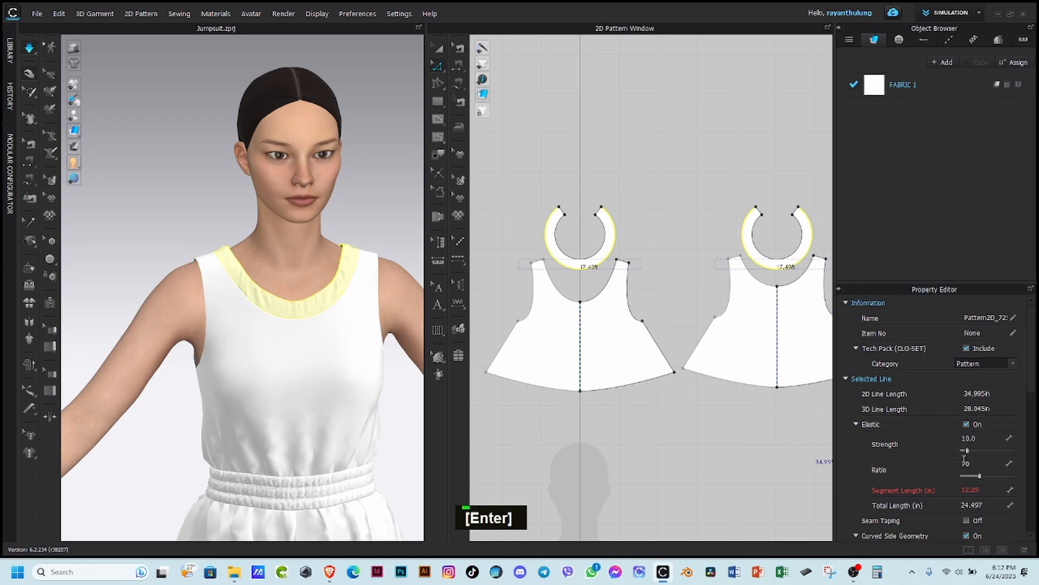
right_drag(296, 289, 208, 290)
double_click(973, 464)
text(6)
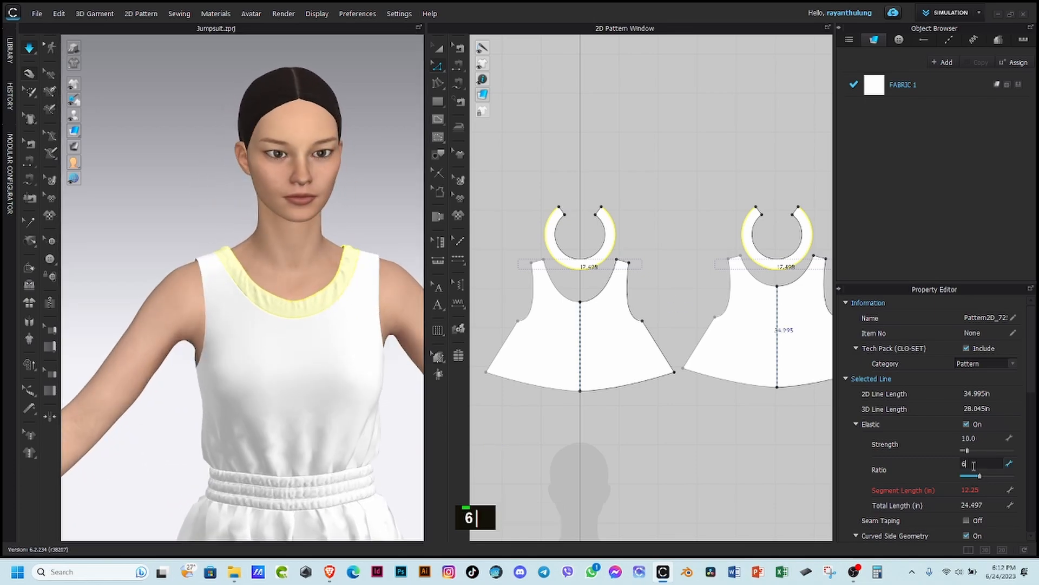
key(Return)
scroll(216, 307, down, 3)
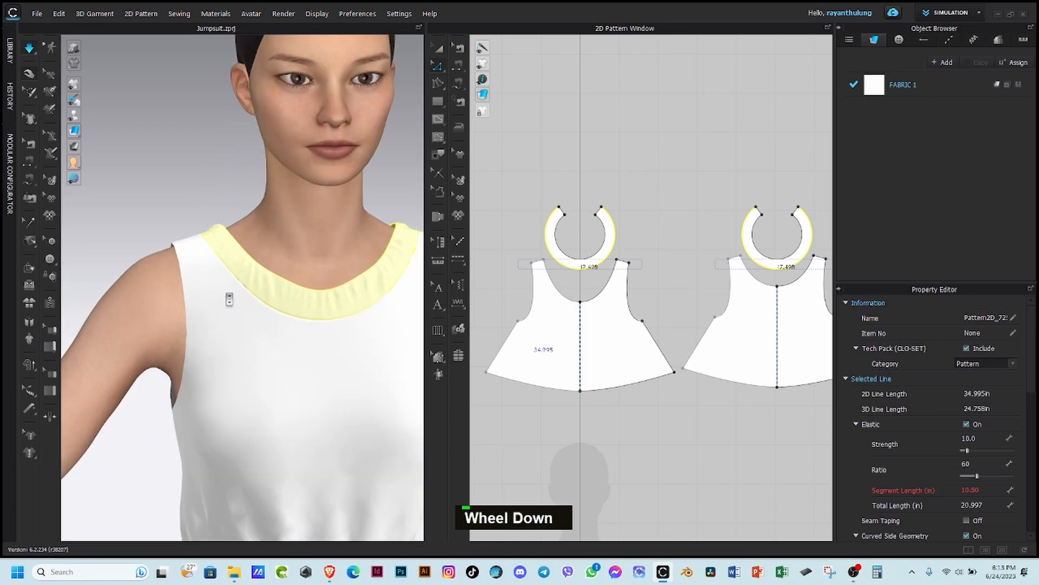
right_drag(232, 294, 314, 341)
scroll(371, 344, up, 2)
click(528, 247)
key(space)
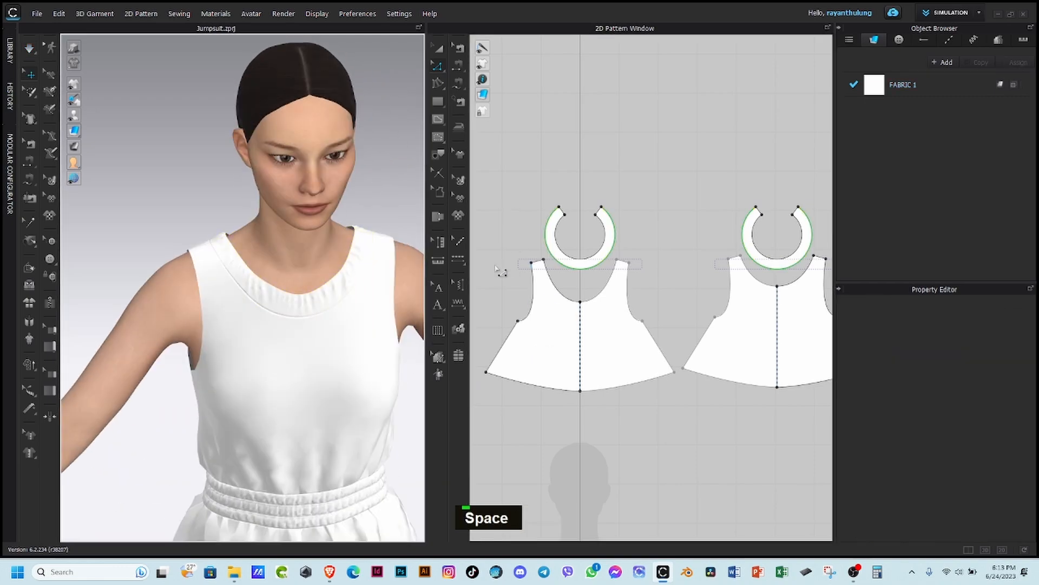
Step: Distribute an internal line between the inner and outer edges of both neck bands
scroll(667, 215, down, 2)
click(598, 253)
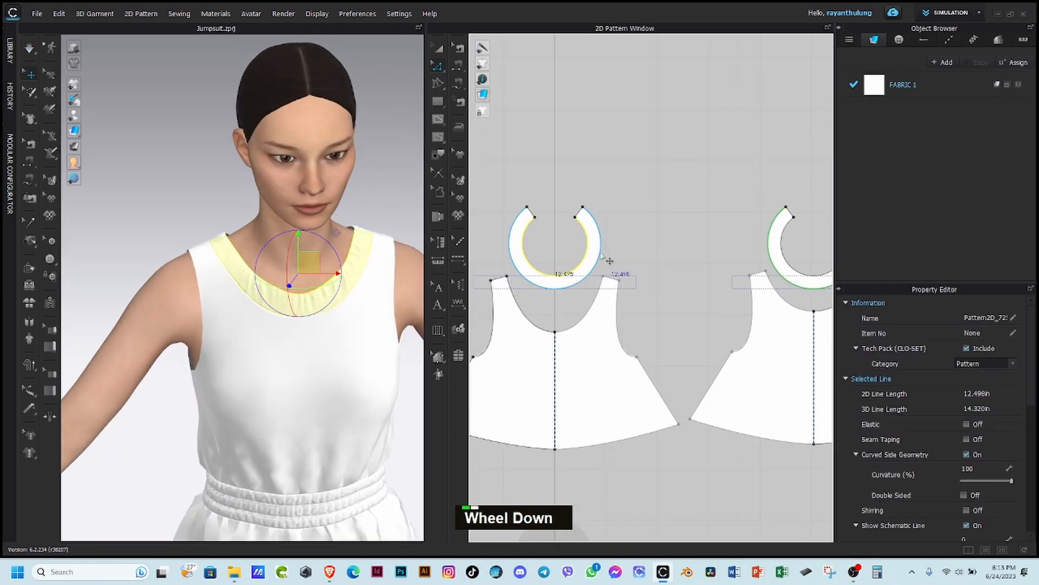
right_click(601, 255)
click(642, 369)
click(495, 334)
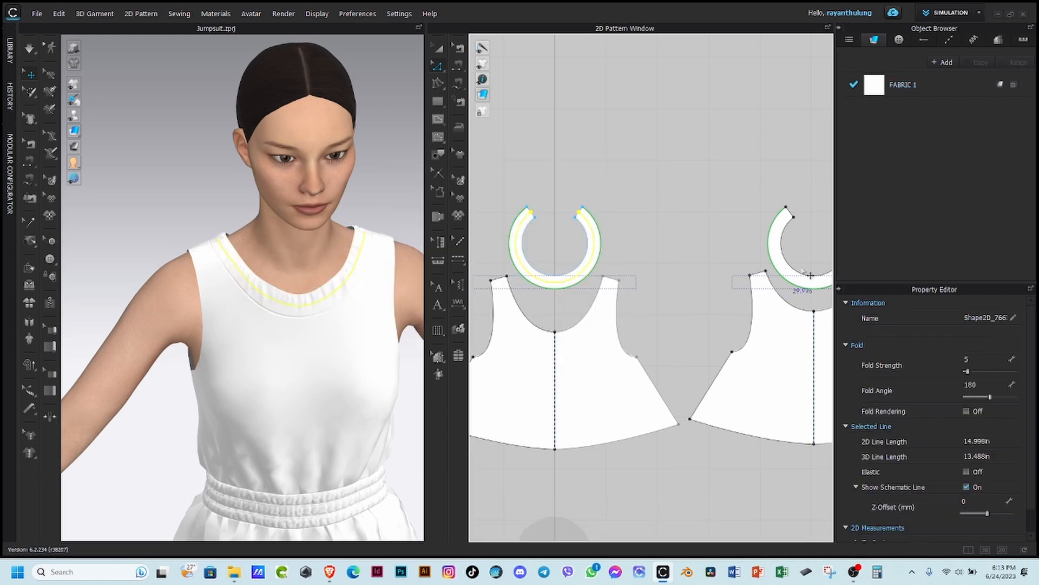
click(771, 250)
right_click(771, 248)
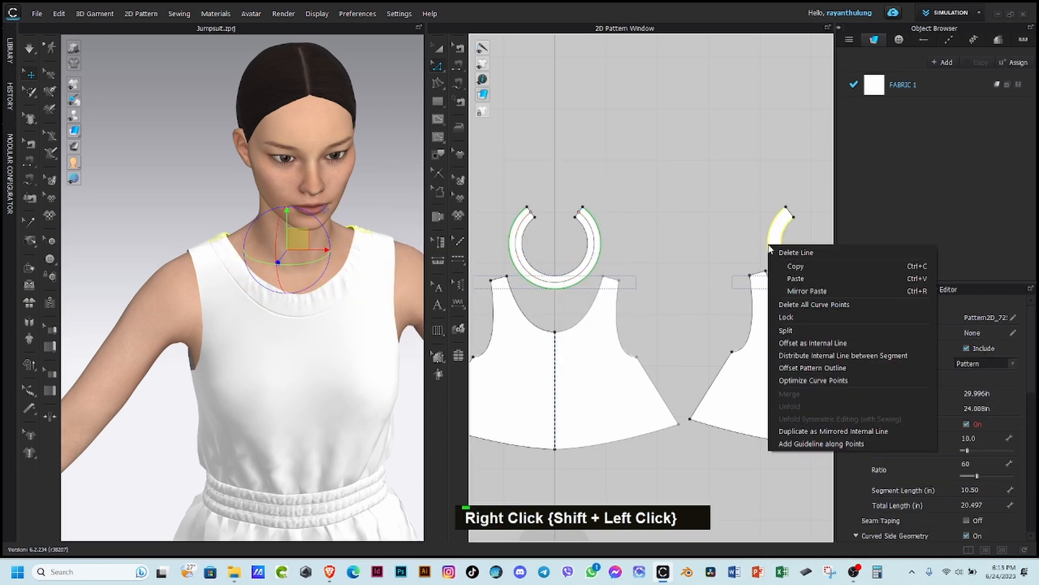
click(794, 353)
key(Return)
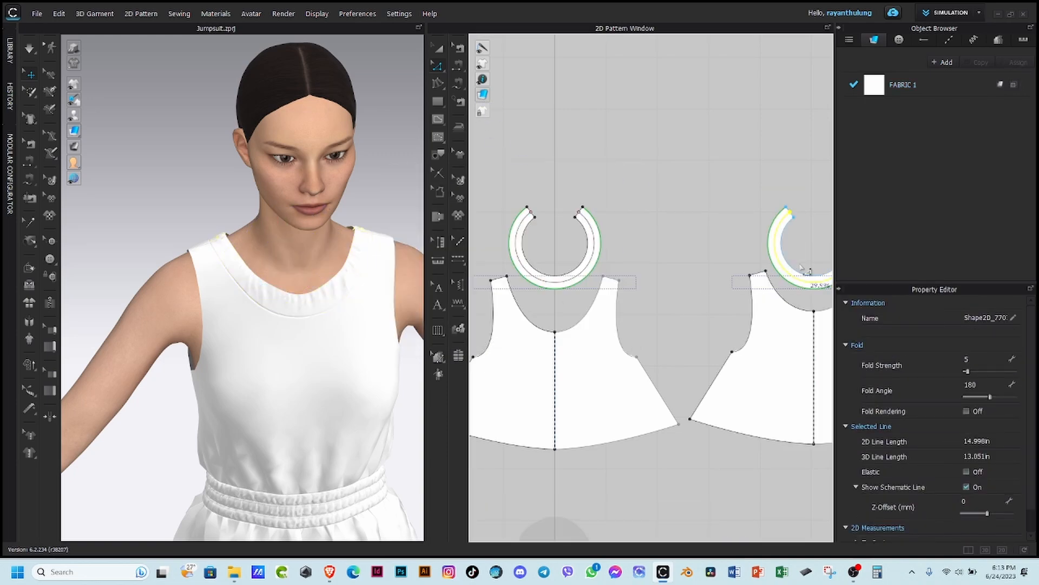
Step: Turn on Elastic for the internal lines of both neck bands with a ratio of 70 and simulate the garment
shift+click(599, 273)
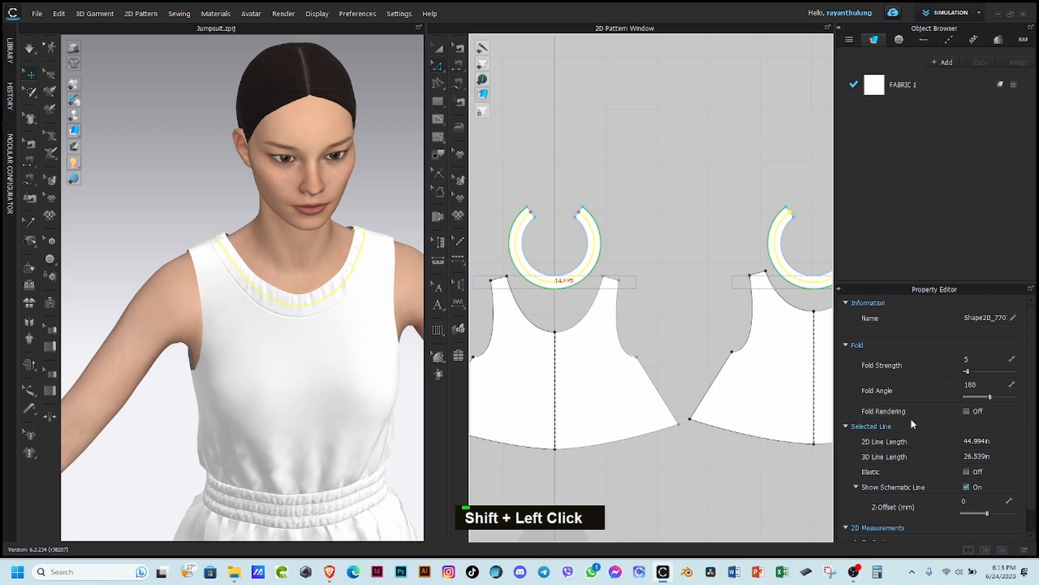
scroll(924, 444, up, 1)
scroll(921, 439, down, 1)
scroll(947, 453, up, 1)
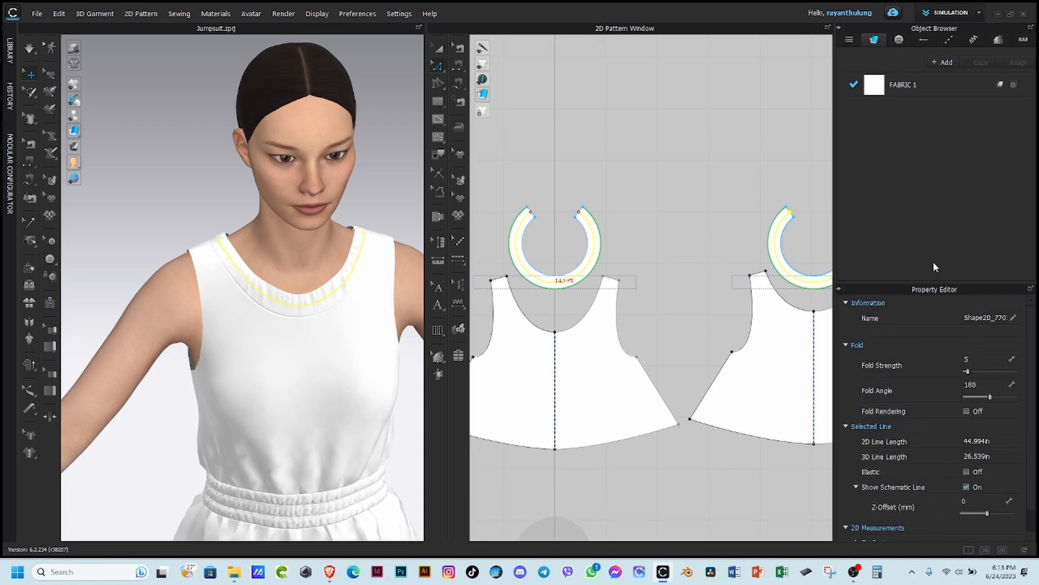
click(967, 471)
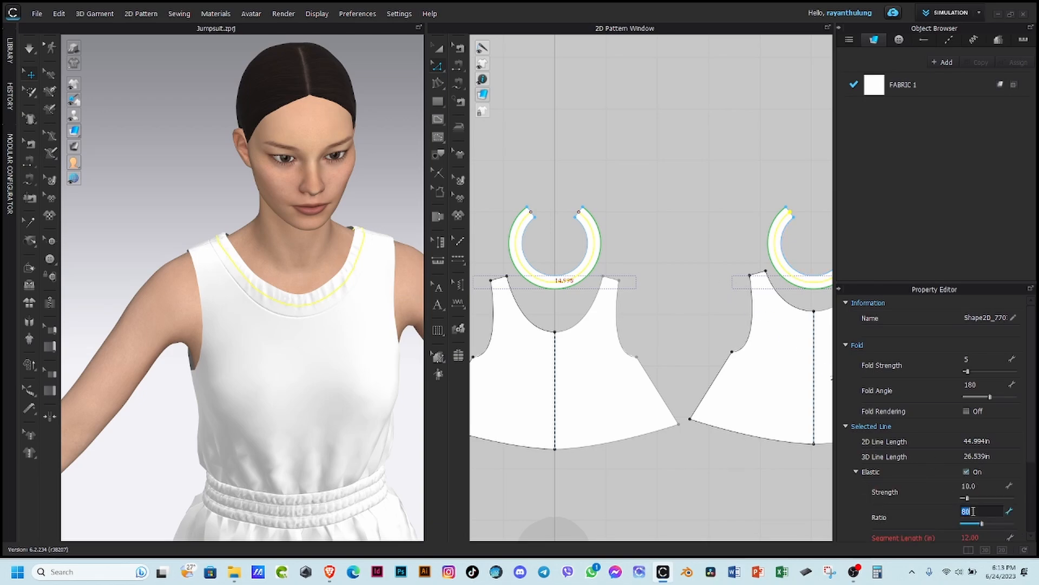
text(70)
key(Return)
click(638, 191)
key(space)
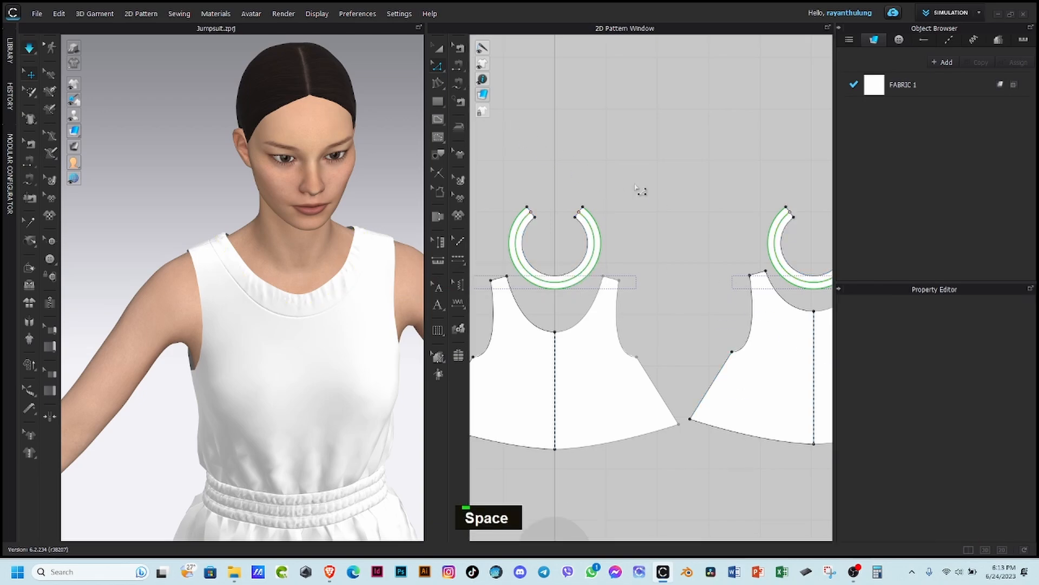
Step: Examine the gathered neckline on the avatar from the back and the front
scroll(344, 250, down, 4)
right_drag(271, 277, 295, 264)
right_drag(179, 224, 371, 174)
scroll(271, 202, down, 3)
scroll(278, 198, up, 1)
scroll(277, 199, up, 5)
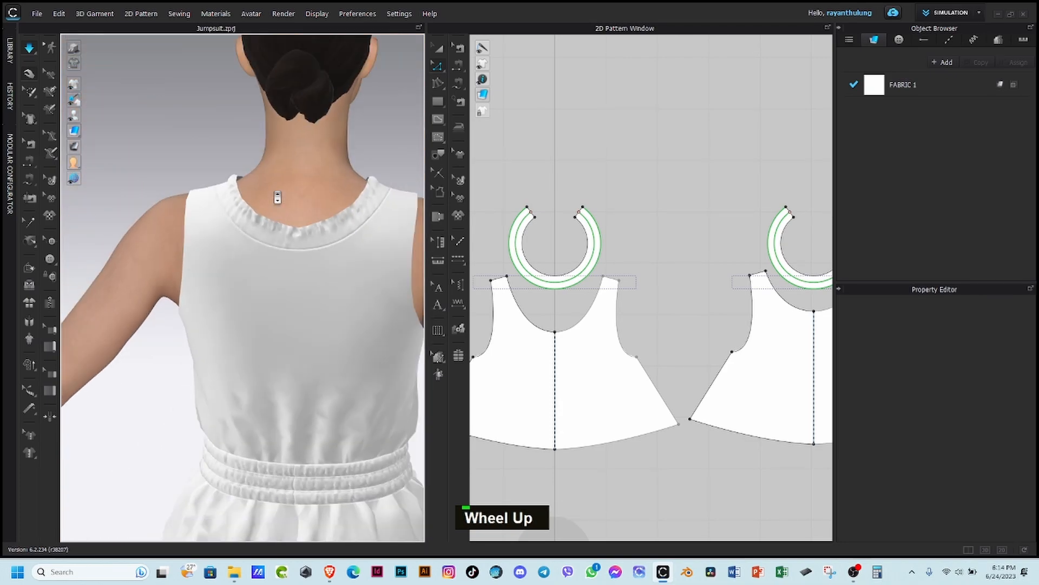
right_drag(277, 197, 315, 295)
key(2)
scroll(285, 171, down, 4)
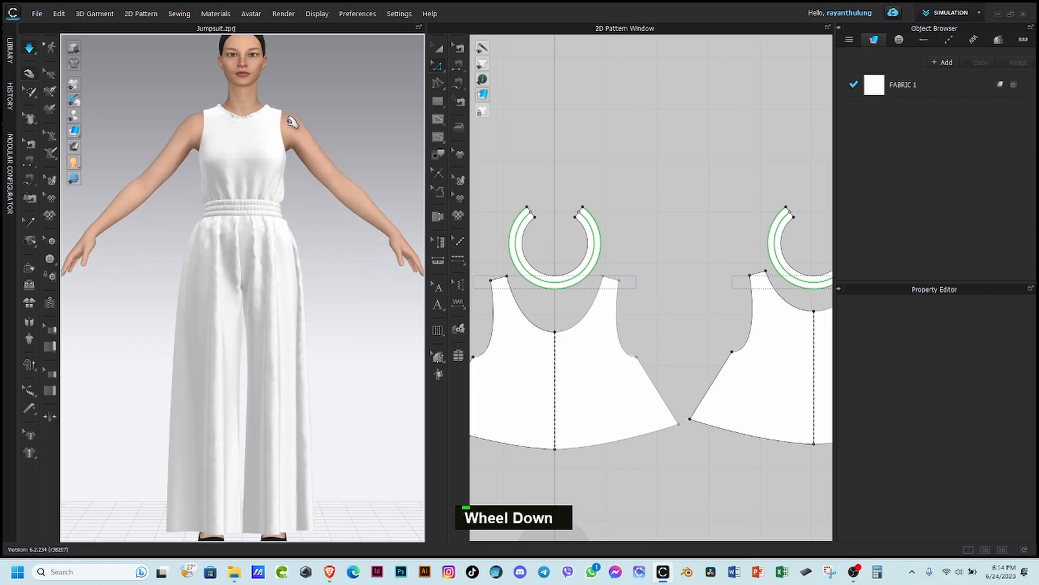
middle_drag(283, 130, 274, 169)
scroll(414, 219, down, 2)
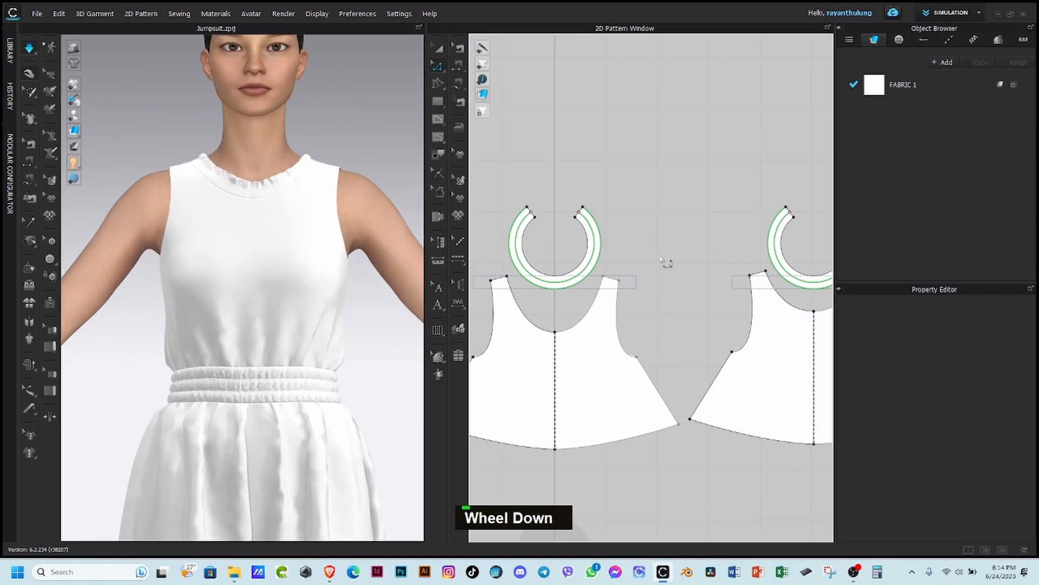
Step: Set the elastic ratio of both neck bands' outer edges to 90 and simulate the garment
click(600, 238)
shift+click(774, 257)
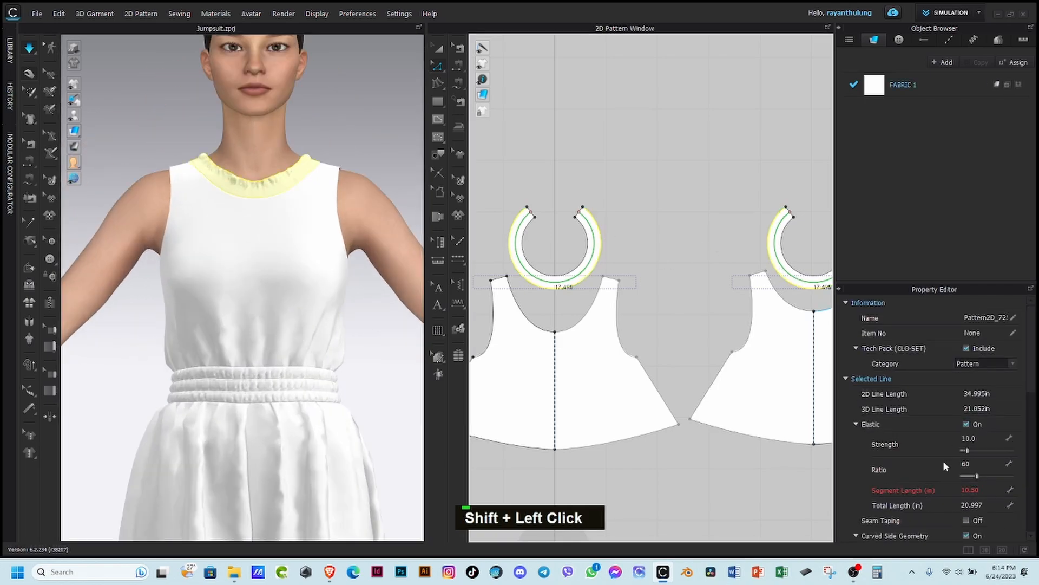
double_click(981, 464)
text(90)
key(Return)
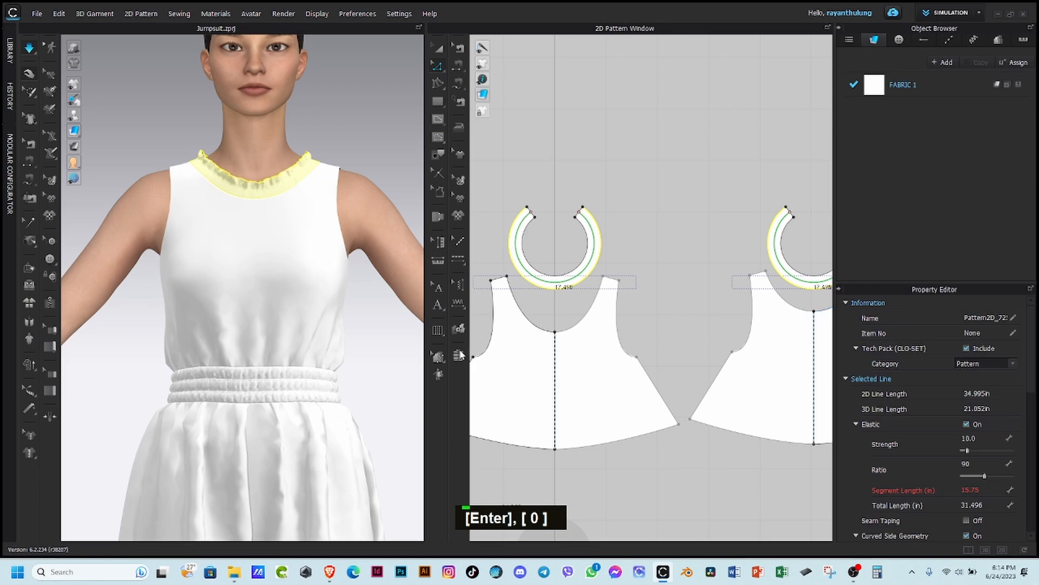
click(706, 198)
key(space)
scroll(252, 199, down, 2)
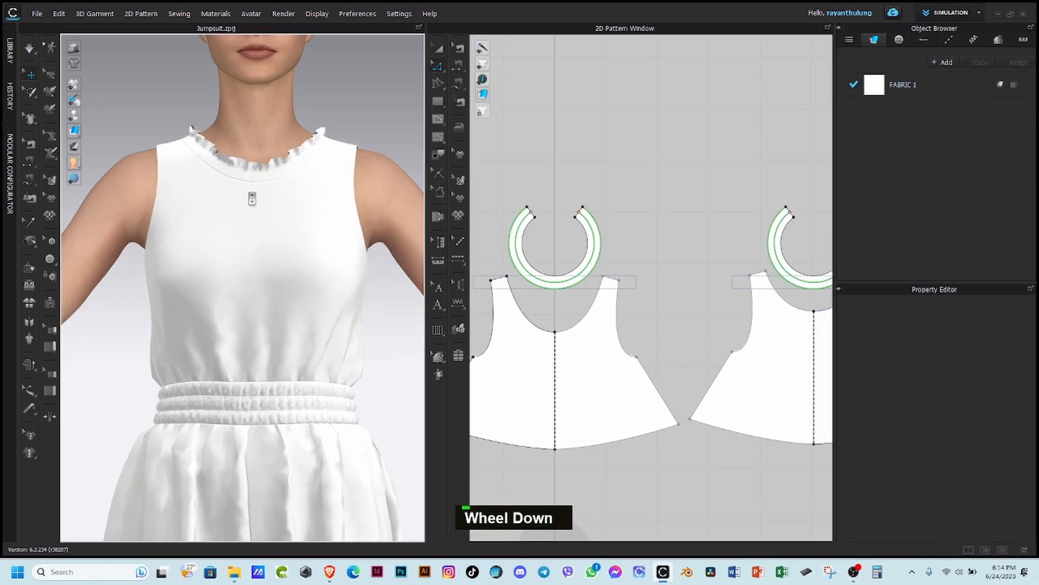
key(space)
Step: Lower the elastic ratio of both neck bands' outer edges to 80 and then 70
right_drag(251, 193, 144, 239)
click(599, 237)
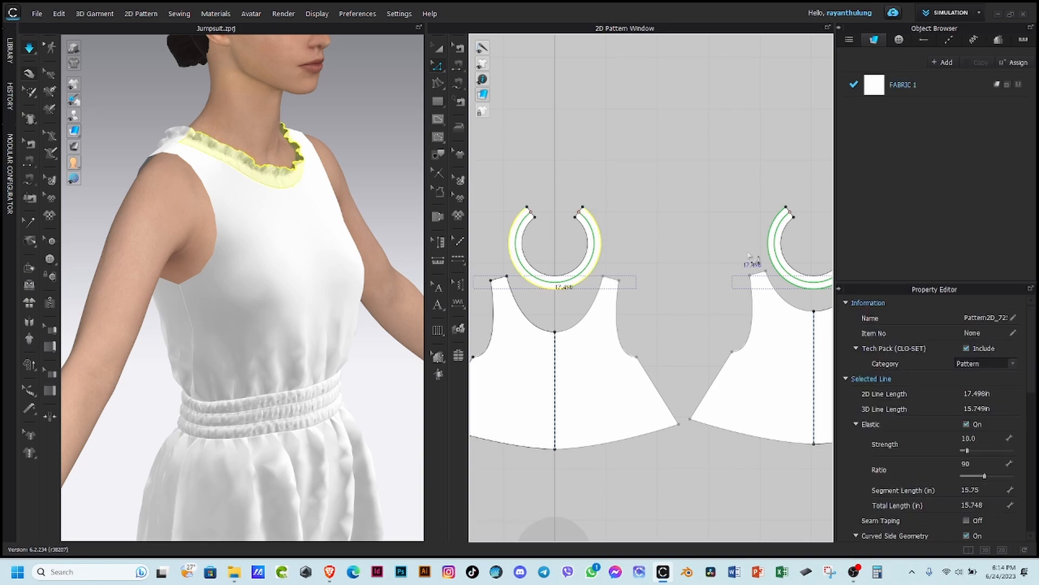
shift+click(784, 278)
click(965, 463)
text(80)
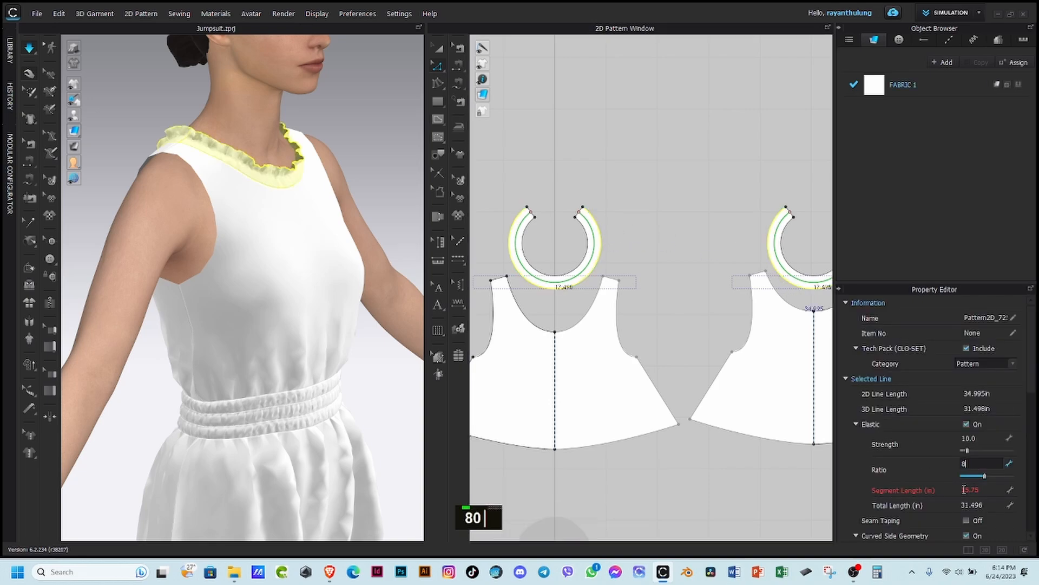
key(Return)
click(975, 464)
text(70)
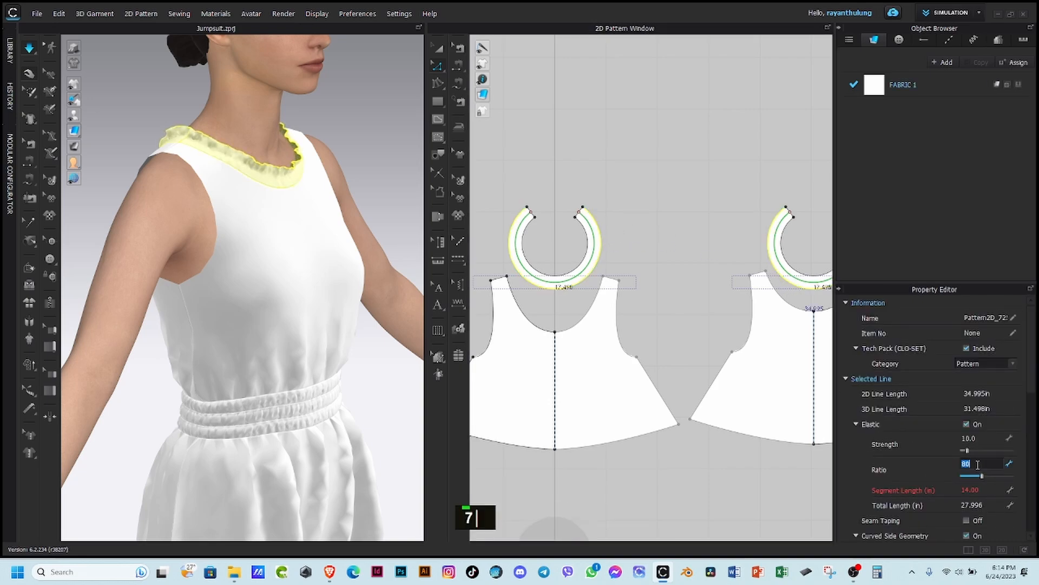
key(Return)
click(644, 229)
scroll(327, 177, up, 1)
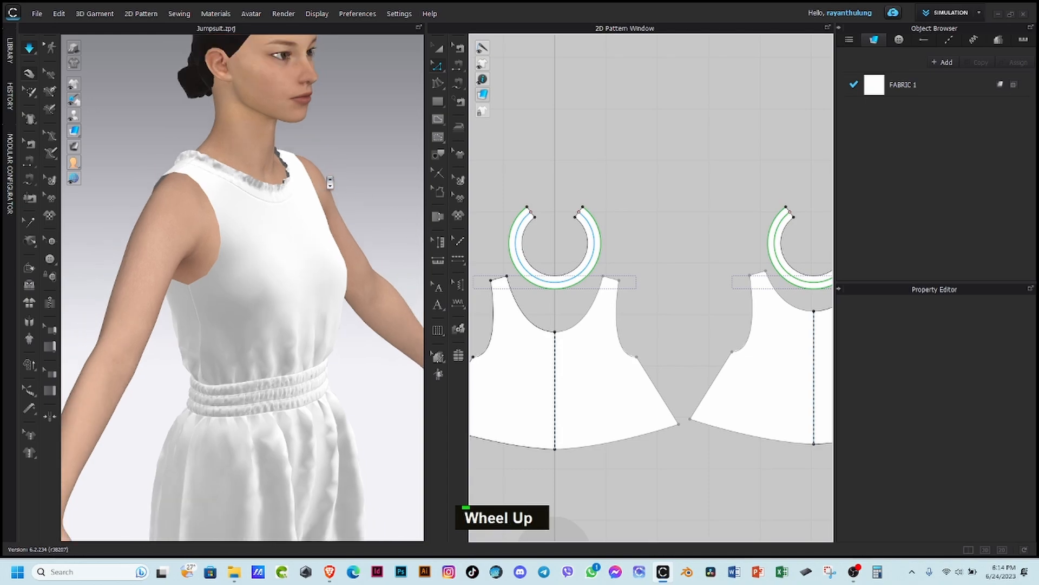
Step: Turn on Elastic for the inner edges of both neck bands and set their ratio to 90
right_drag(327, 176, 249, 195)
scroll(249, 196, down, 1)
click(558, 279)
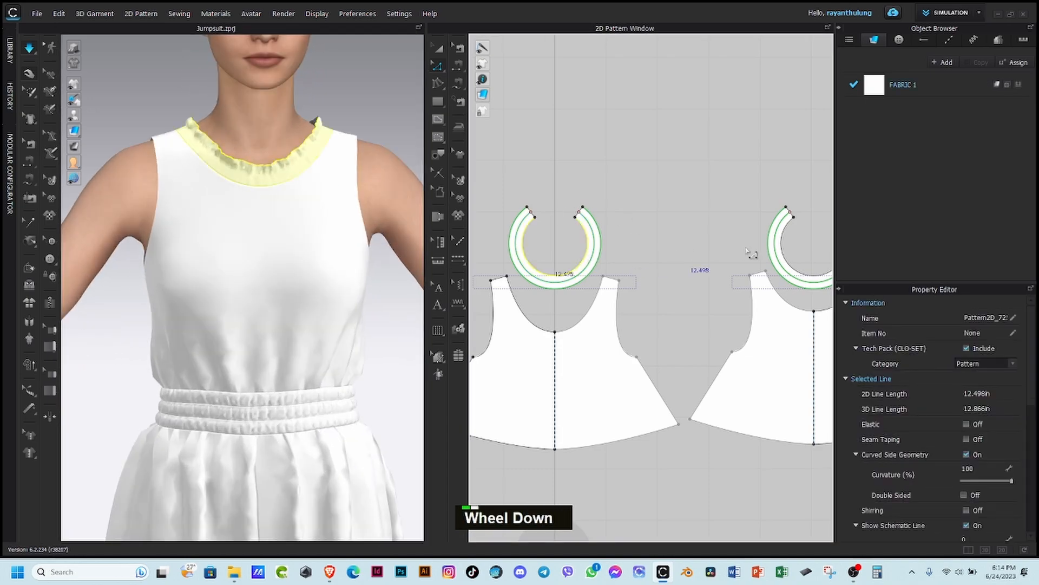
shift+click(809, 277)
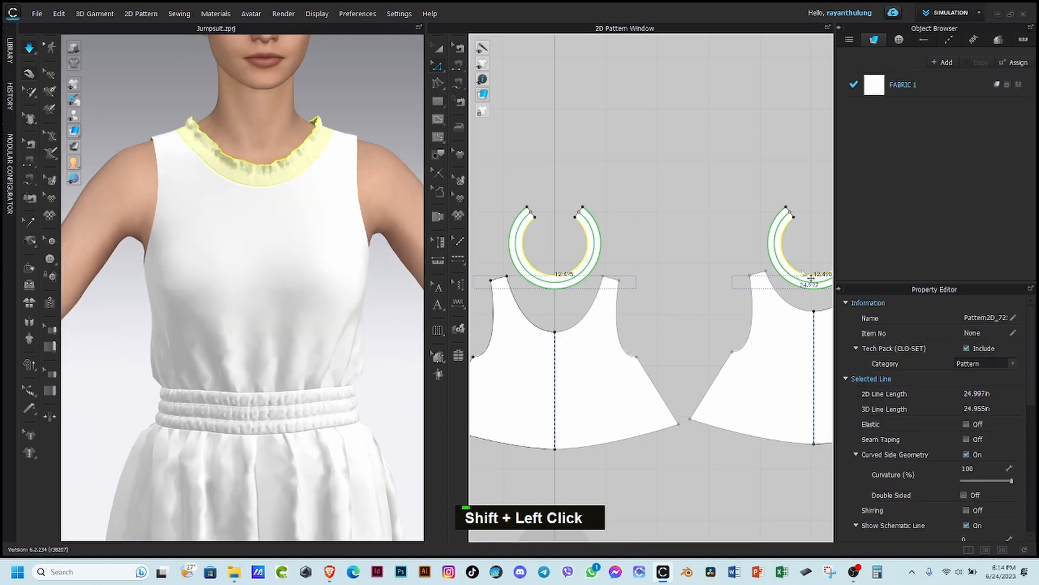
click(967, 424)
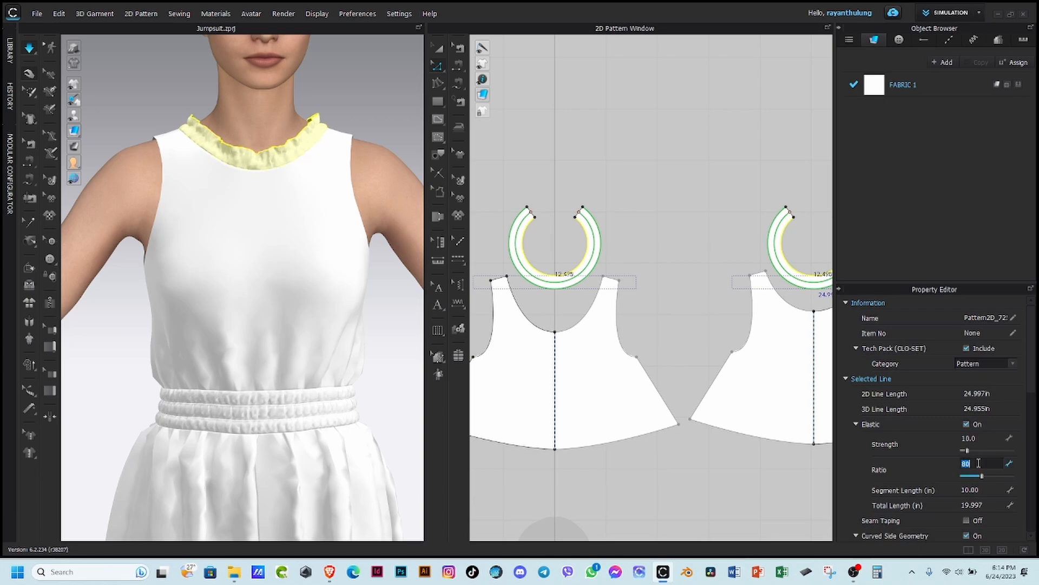
text(90)
key(Return)
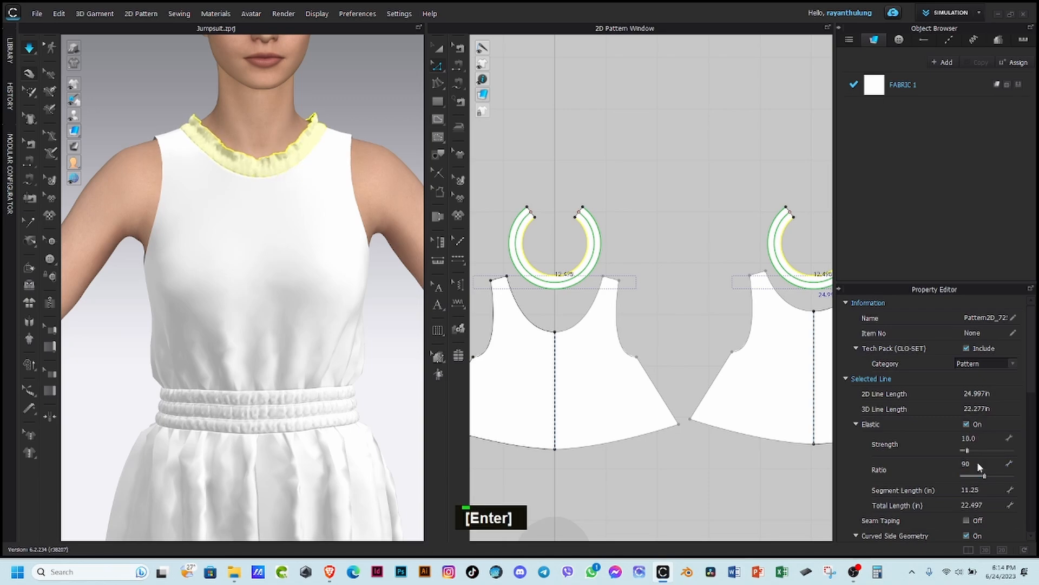
click(704, 257)
Step: Examine the neck band's gathers on the avatar up close and from several angles
scroll(277, 147, down, 2)
right_drag(277, 149, 425, 153)
right_drag(196, 202, 318, 216)
scroll(318, 216, up, 2)
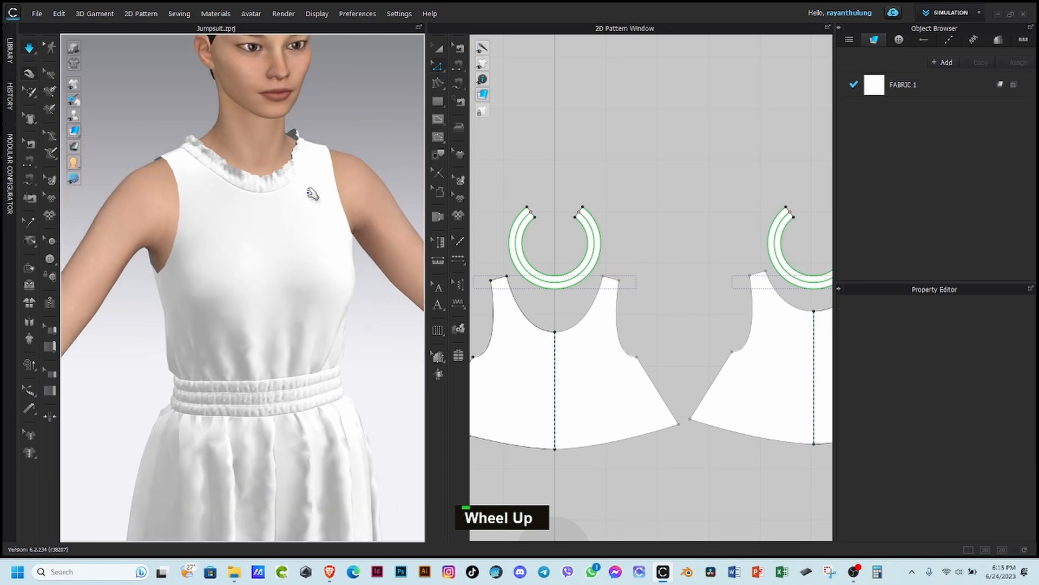
scroll(260, 201, down, 3)
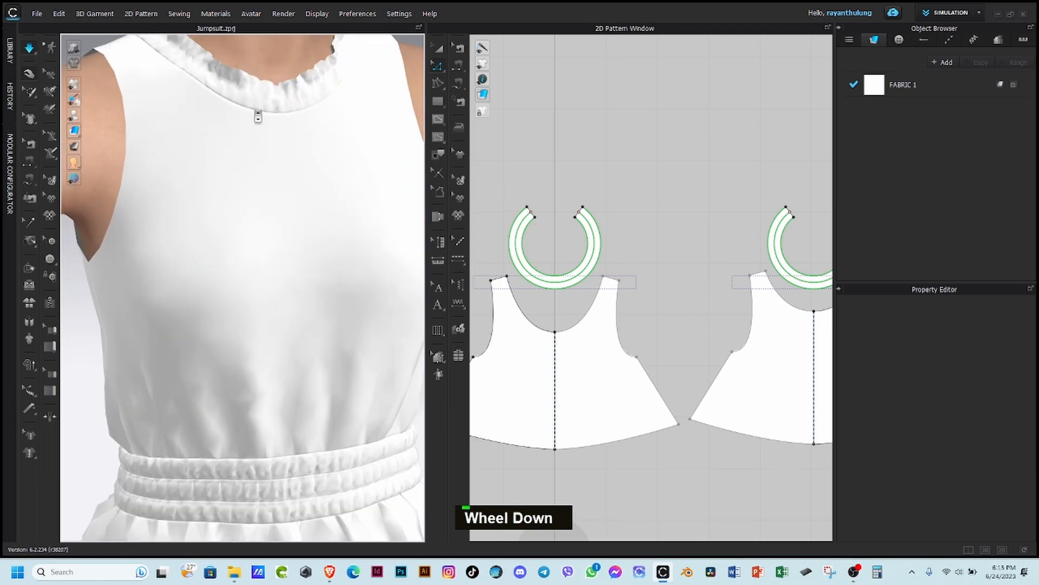
middle_click(274, 151)
right_drag(274, 151, 305, 303)
scroll(281, 295, up, 3)
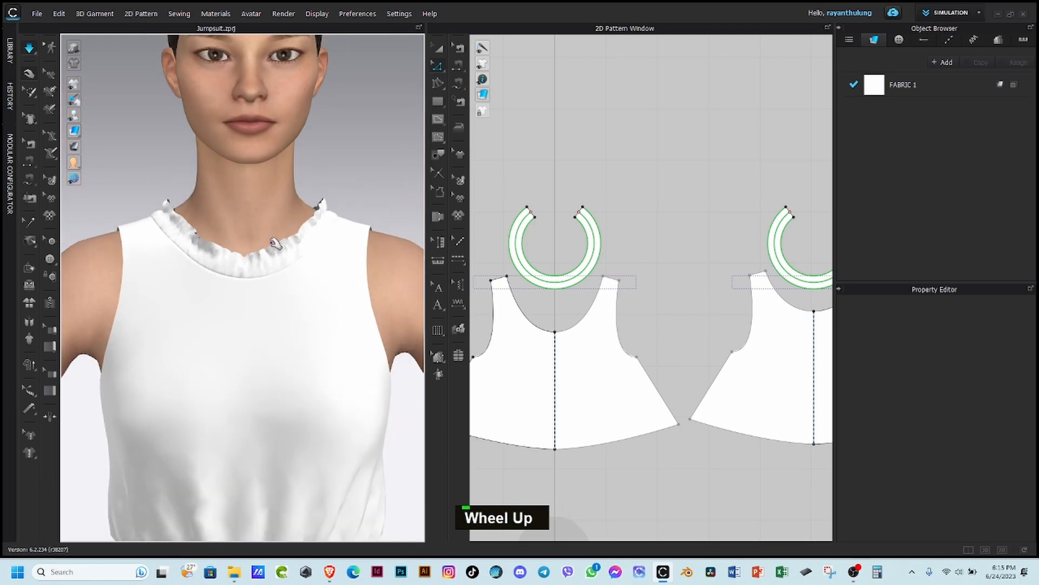
right_drag(227, 211, 187, 258)
right_drag(286, 234, 167, 214)
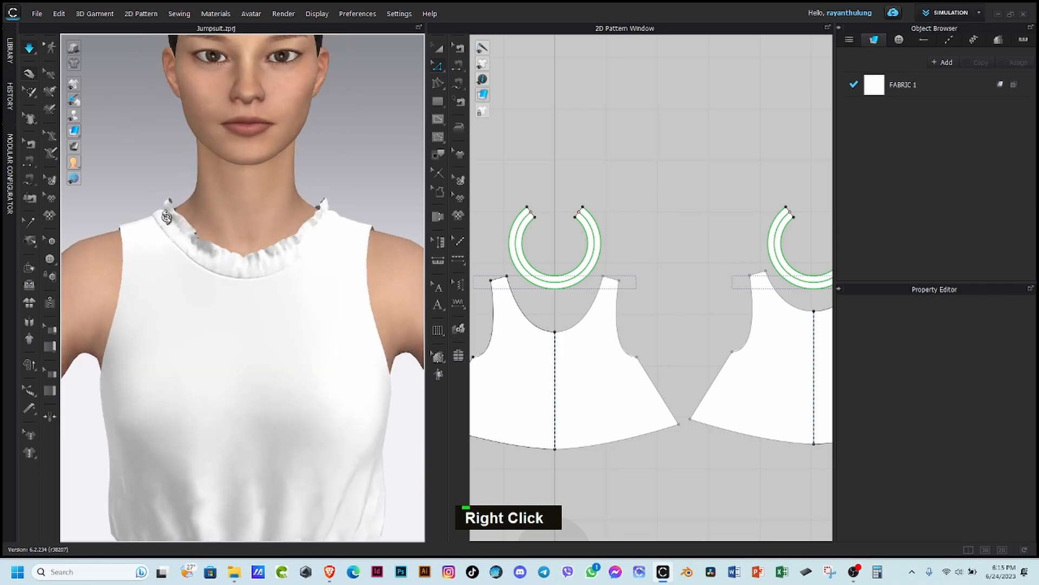
Step: Set the elastic ratio of both neck bands' outer edges to 60 and clear the selection
click(593, 270)
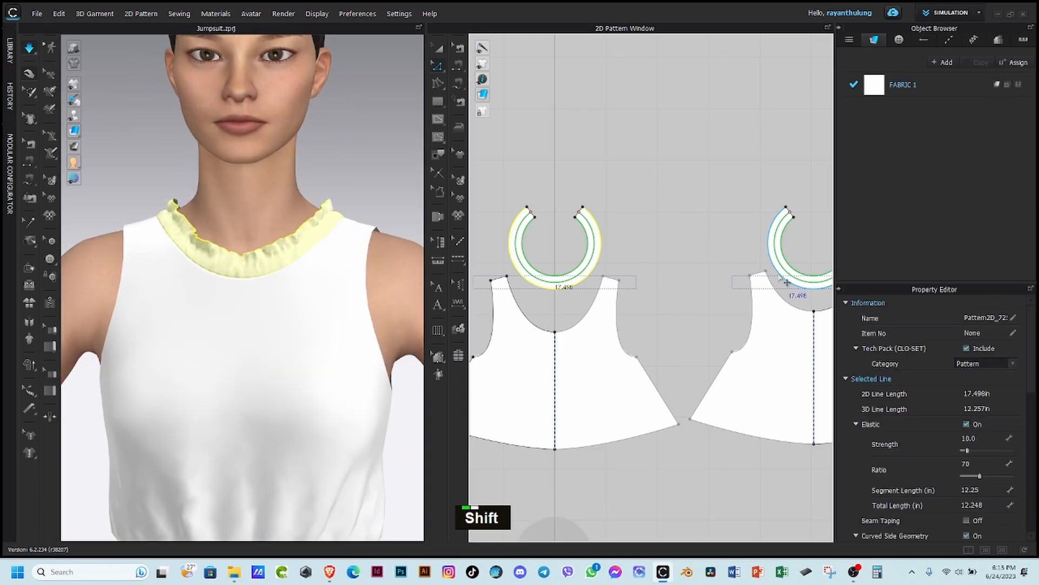
shift+click(801, 285)
double_click(966, 464)
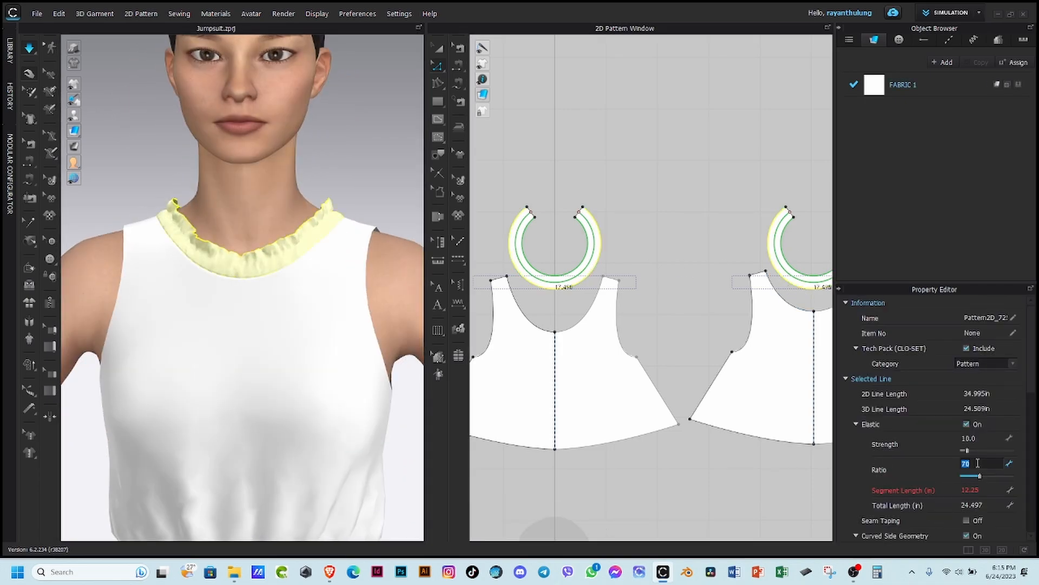
text(60)
key(Return)
click(683, 228)
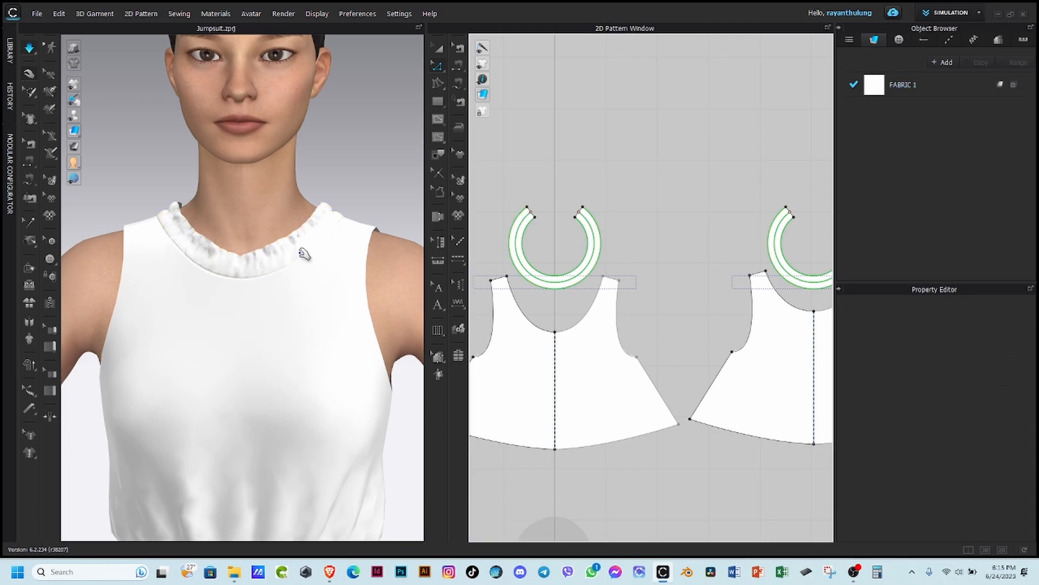
Step: Check the overall drape of the jumpsuit from the front, from the neckline to the trouser legs
scroll(276, 269, up, 2)
right_drag(215, 291, 243, 371)
scroll(243, 372, up, 4)
scroll(309, 365, up, 2)
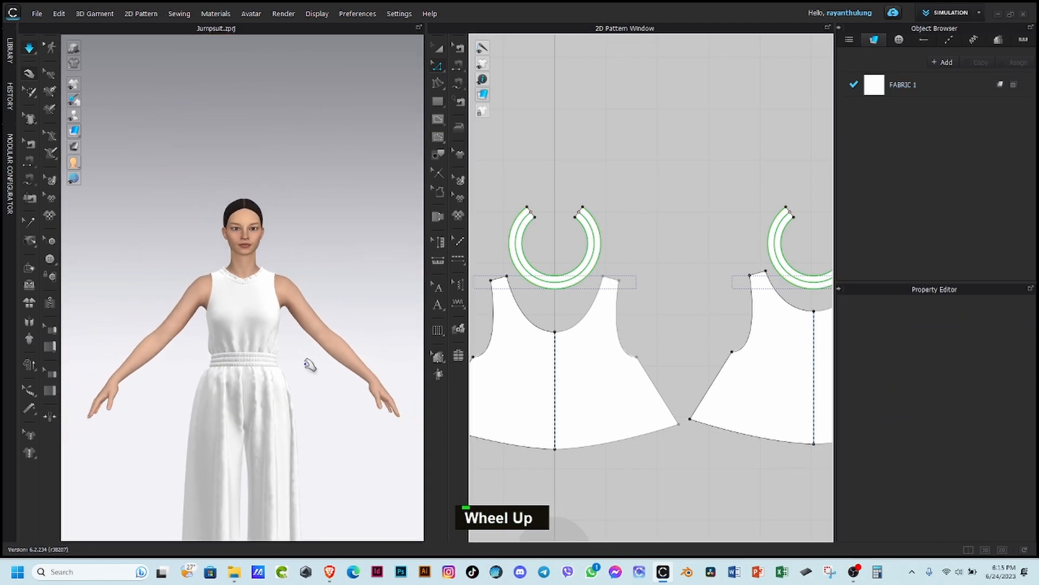
middle_drag(308, 365, 251, 290)
scroll(260, 253, down, 2)
scroll(260, 252, down, 2)
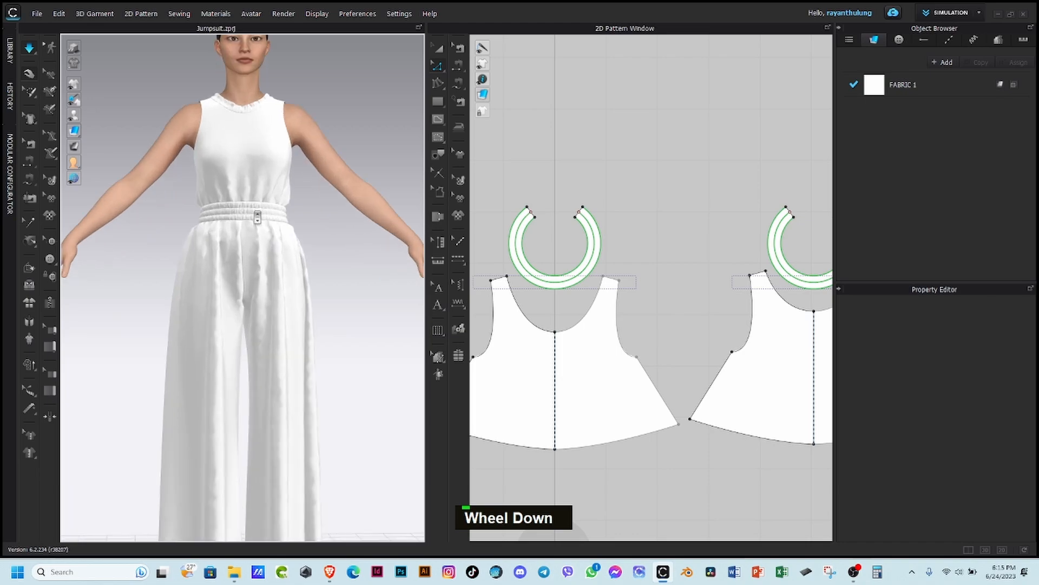
middle_drag(261, 253, 272, 290)
scroll(281, 206, down, 2)
scroll(688, 200, up, 3)
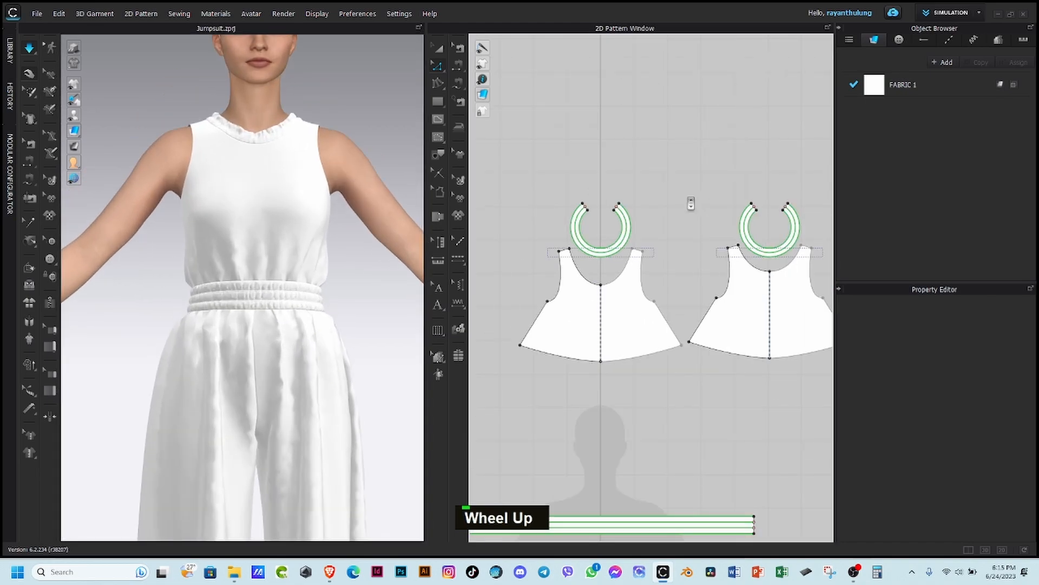
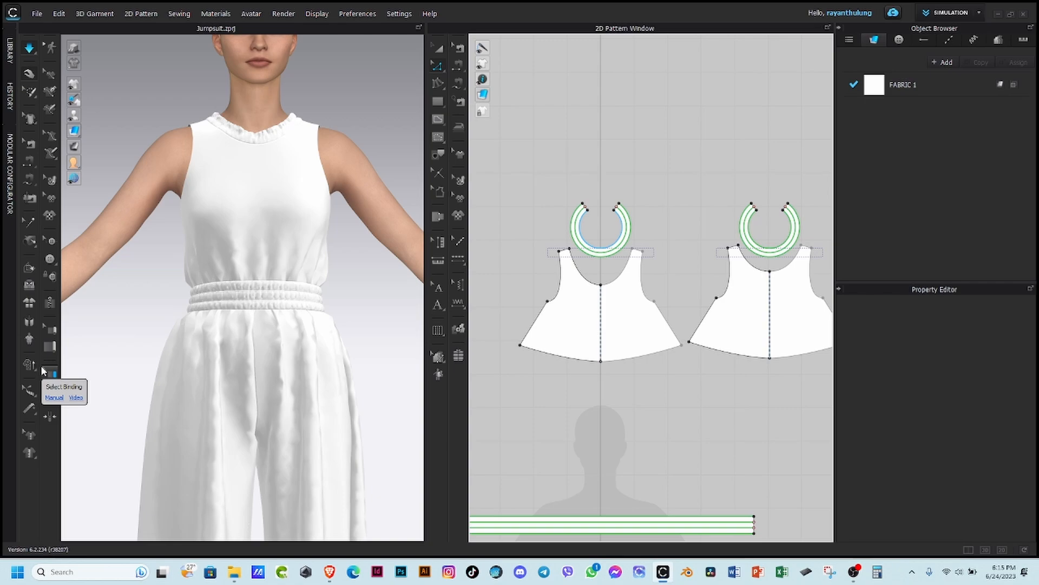
key(Delete)
key(Delete)
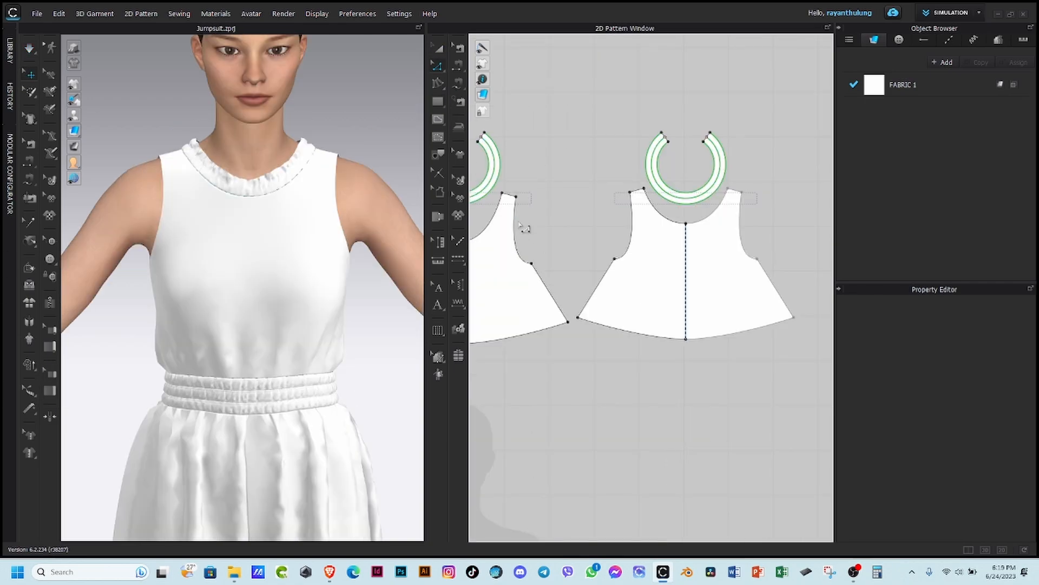
Step: Check the bodice's armhole edge and create a rectangle pattern 6.6 in wide and 3 in high beside it
click(519, 238)
key(s)
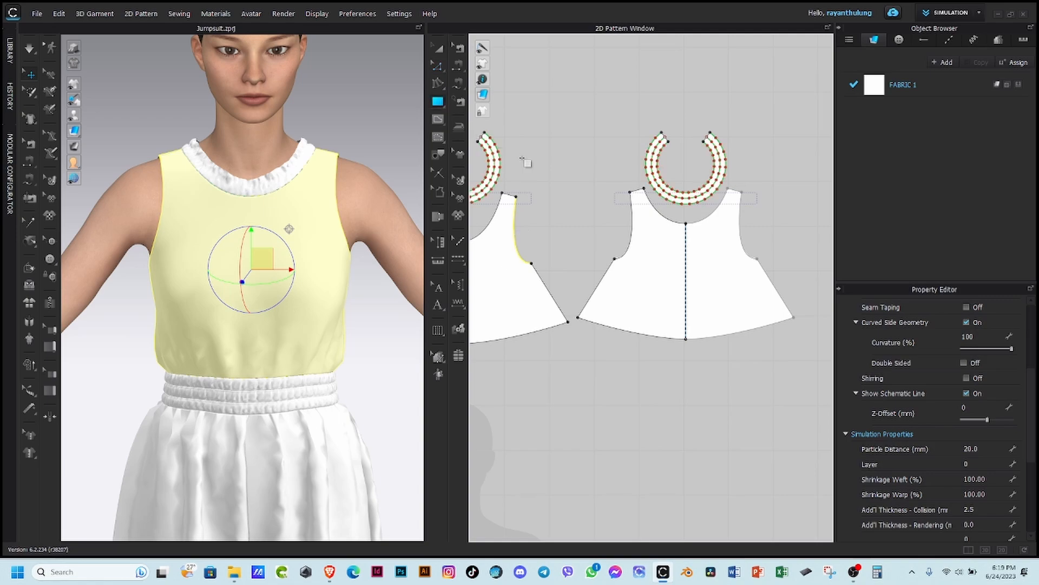
click(624, 283)
text(6.6)
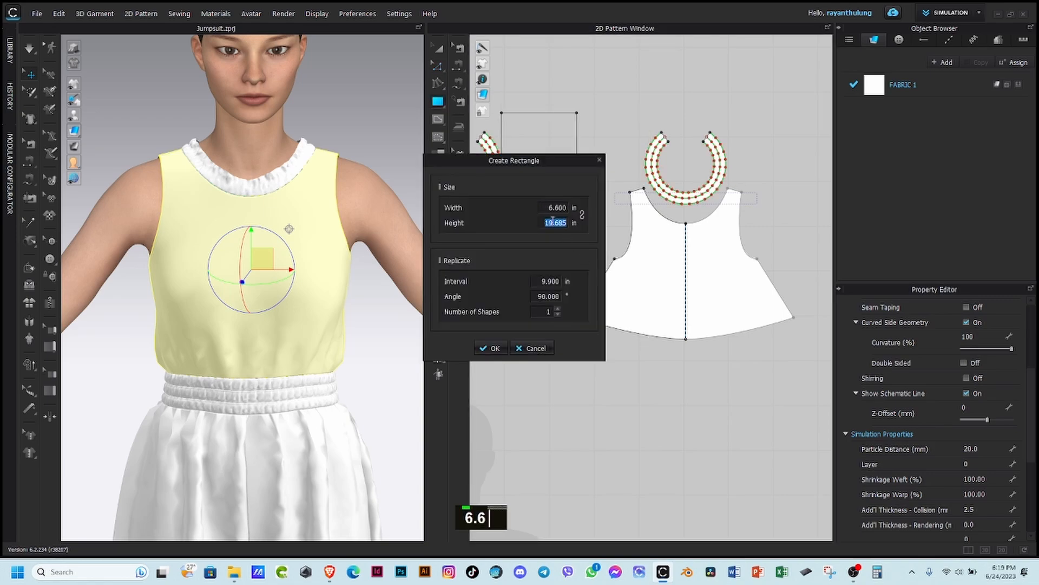
text(3)
click(492, 350)
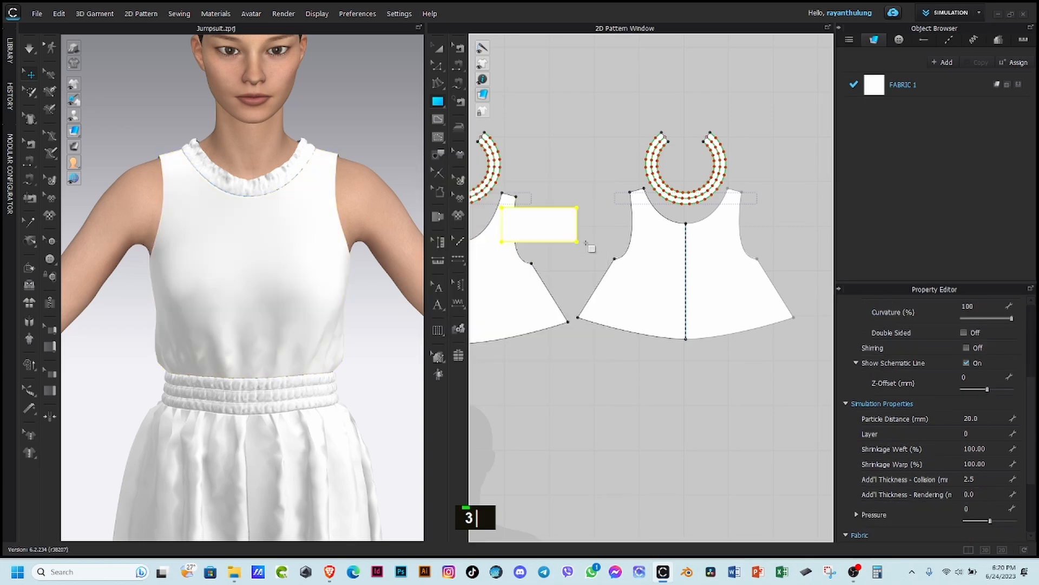
Step: Move the rectangle into the gap between the two bodices and shift the neighbouring bodice with its neck band aside to make room
key(a)
drag(557, 218, 607, 220)
scroll(697, 303, up, 3)
drag(810, 179, 638, 386)
drag(689, 296, 740, 297)
click(683, 323)
scroll(682, 322, down, 6)
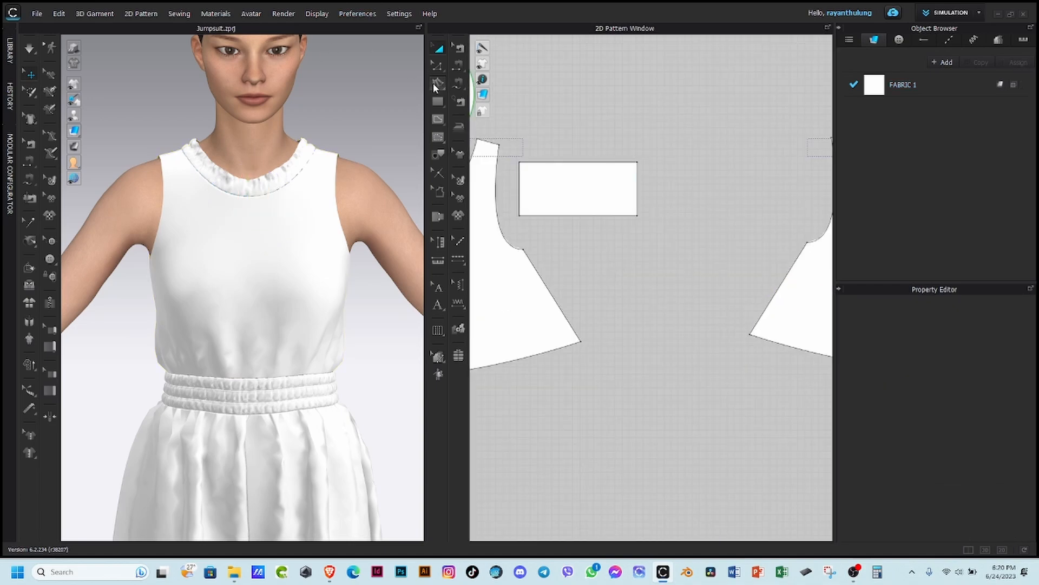
Step: Round the rectangle's lower-left corner into one sweeping curve with Smooth Curve and delete the leftover point at its lower-right end
click(436, 64)
click(480, 109)
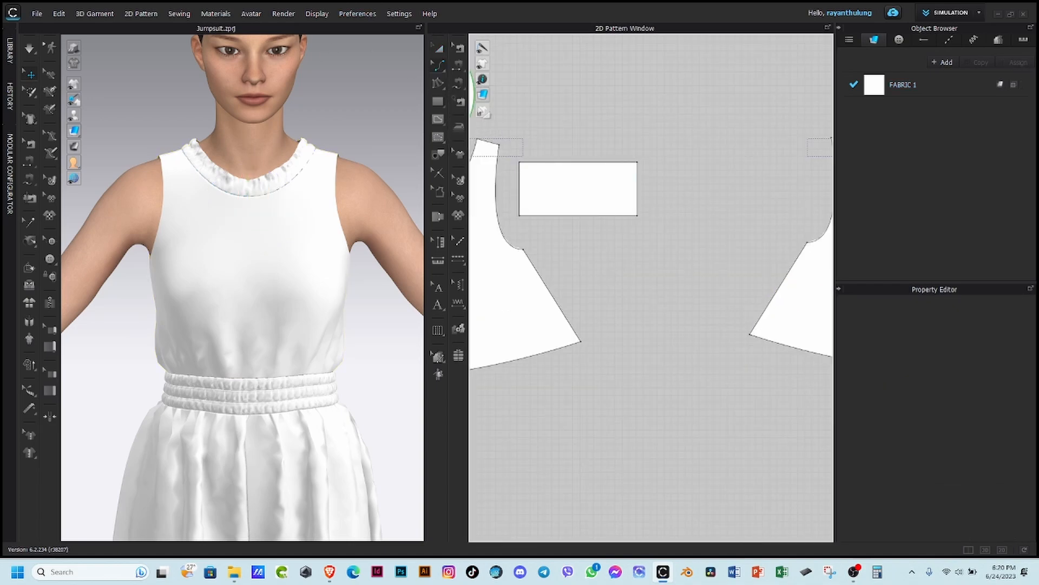
click(441, 69)
click(482, 122)
drag(519, 215, 638, 219)
click(439, 69)
click(463, 69)
click(637, 215)
key(Delete)
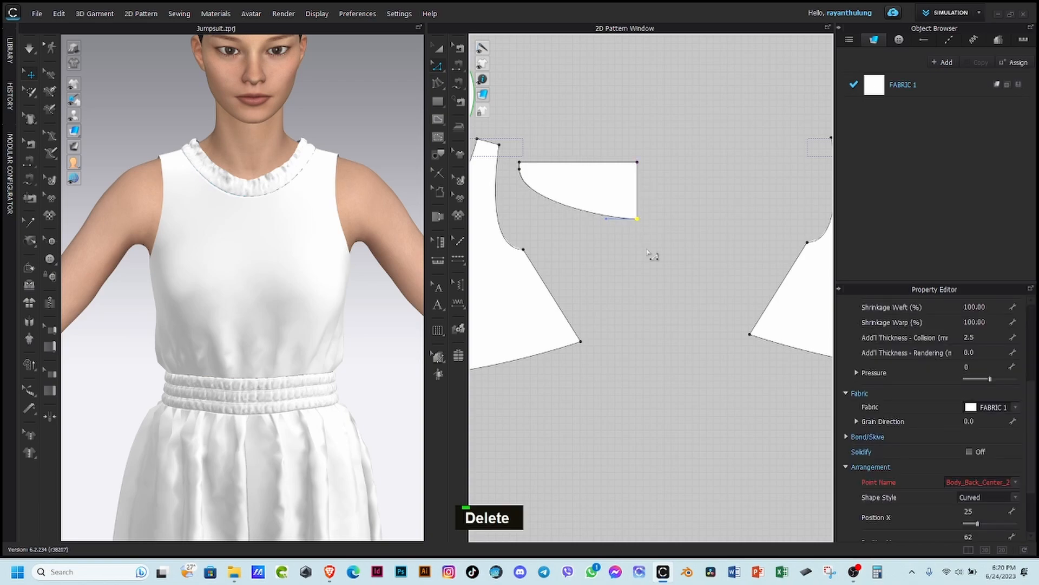
Step: Refine the curved lower edge of the half sleeve by shifting the curve handle at its narrow end
click(651, 252)
click(595, 219)
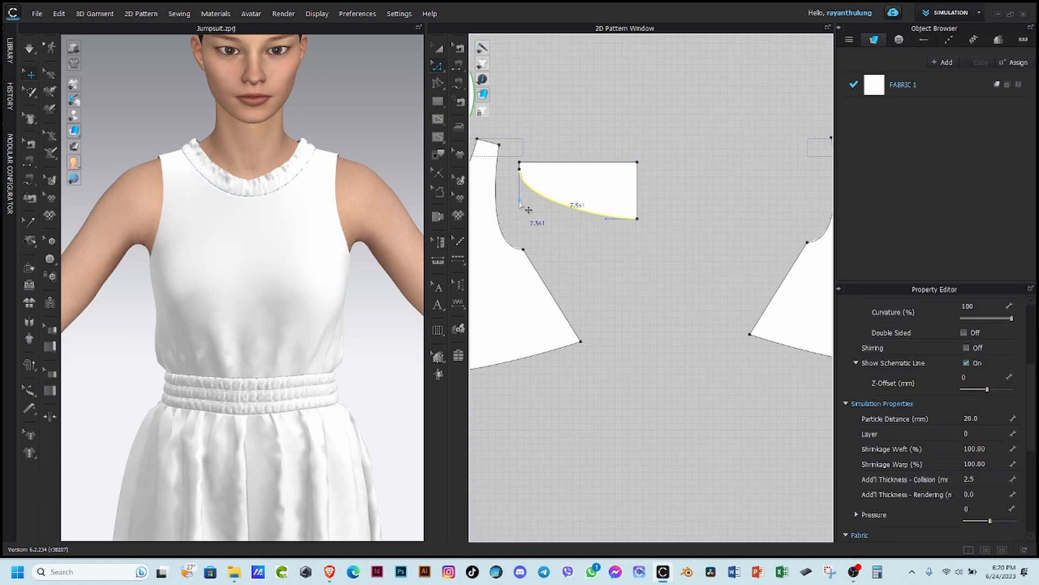
click(524, 204)
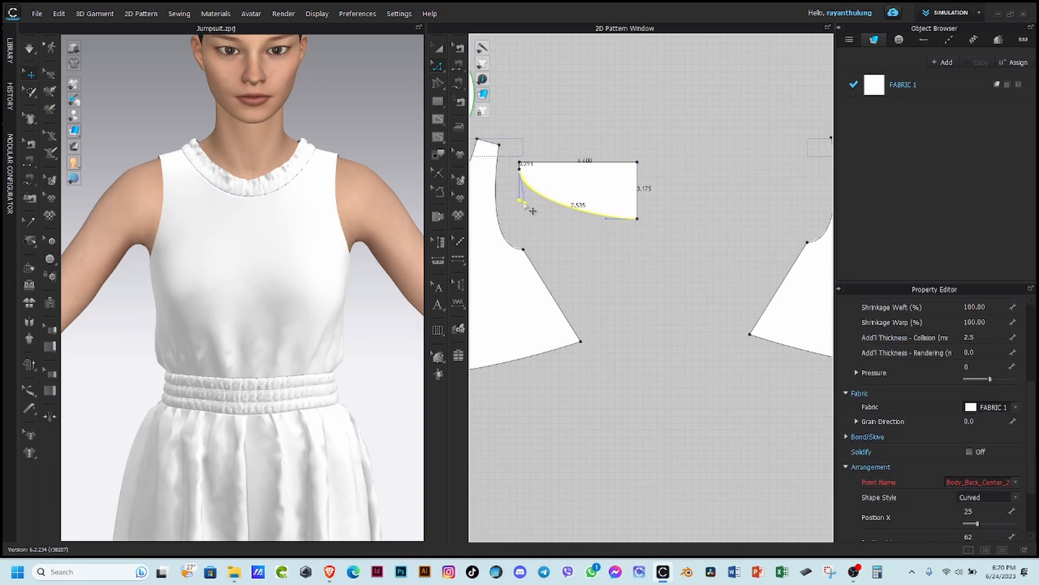
click(573, 240)
scroll(572, 239, up, 2)
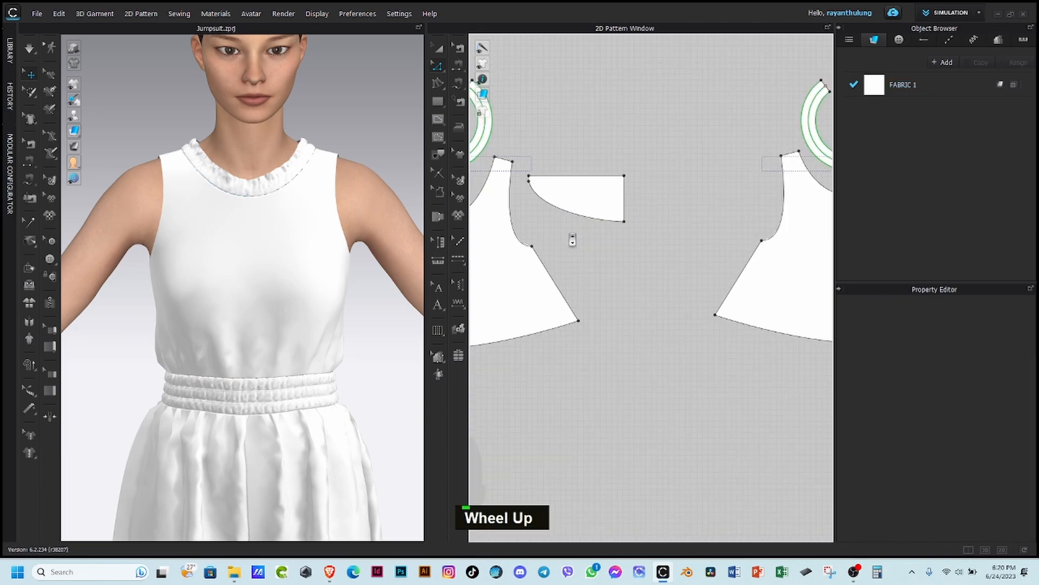
Step: Unfold the half sleeve along its straight vertical edge into a full symmetrical crescent
right_click(623, 184)
click(649, 341)
click(650, 287)
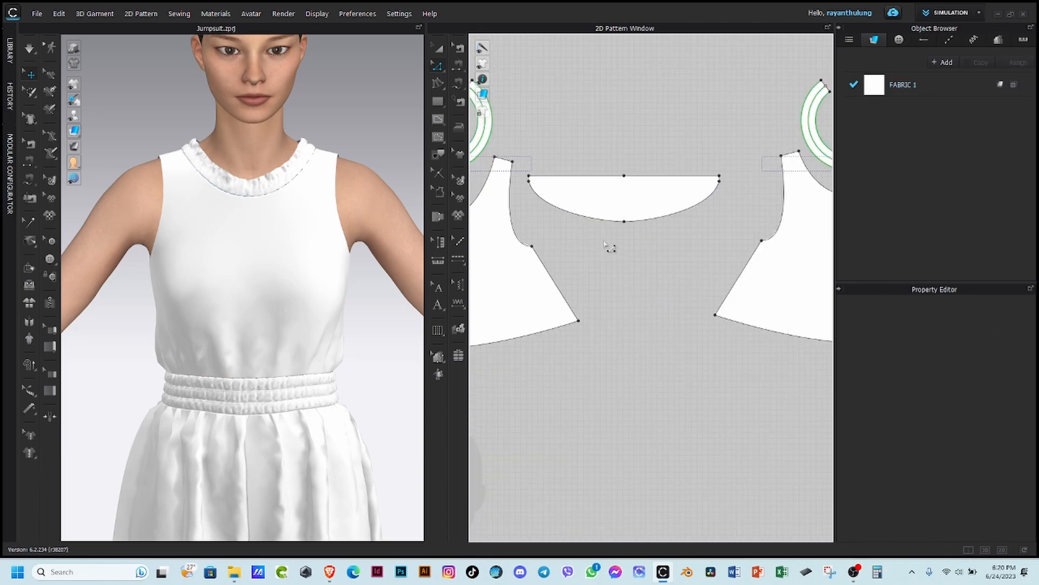
Step: Add fullness to the crescent between its two tips with Direction Both, increasing the slash line length past 20 in until the ends nearly meet
click(438, 83)
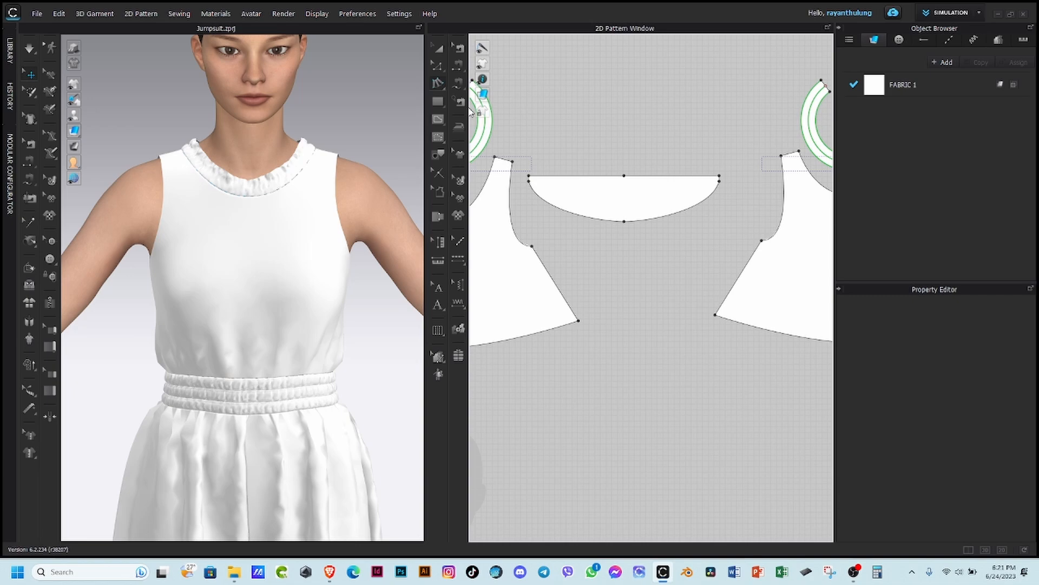
click(529, 177)
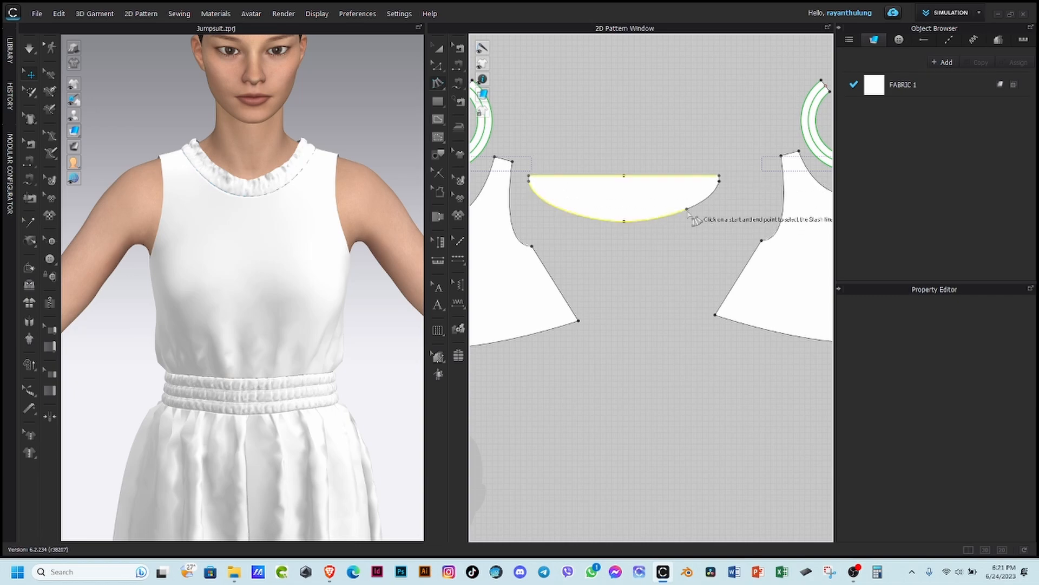
click(720, 179)
drag(586, 155, 449, 144)
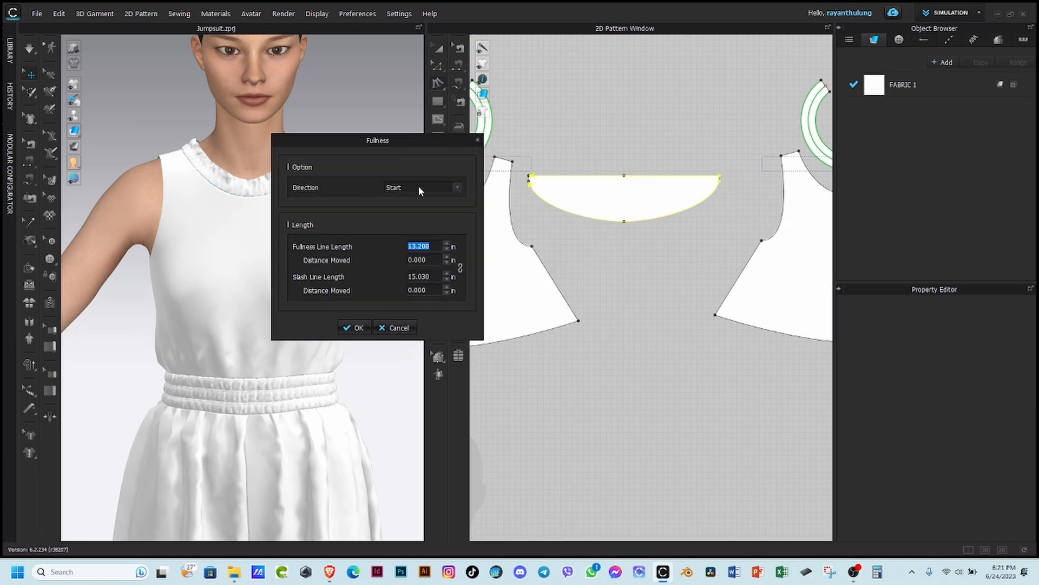
click(418, 187)
double_click(445, 273)
double_click(445, 274)
double_click(445, 273)
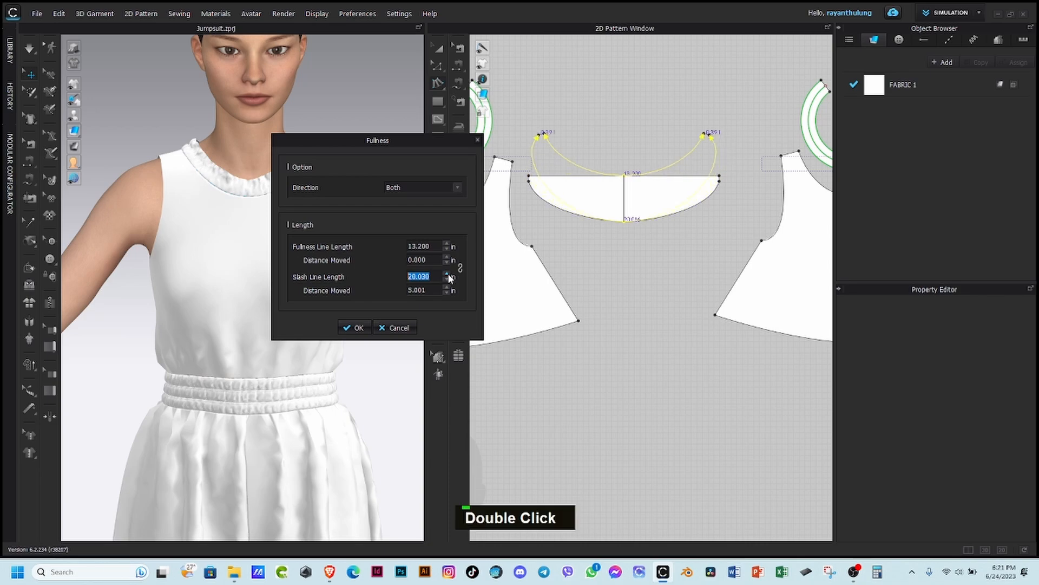
double_click(445, 274)
double_click(444, 273)
double_click(444, 274)
double_click(444, 274)
click(355, 327)
Step: Sew the two halves of the flutter sleeve's inner edge to the facing armholes of the front and back bodices
click(458, 66)
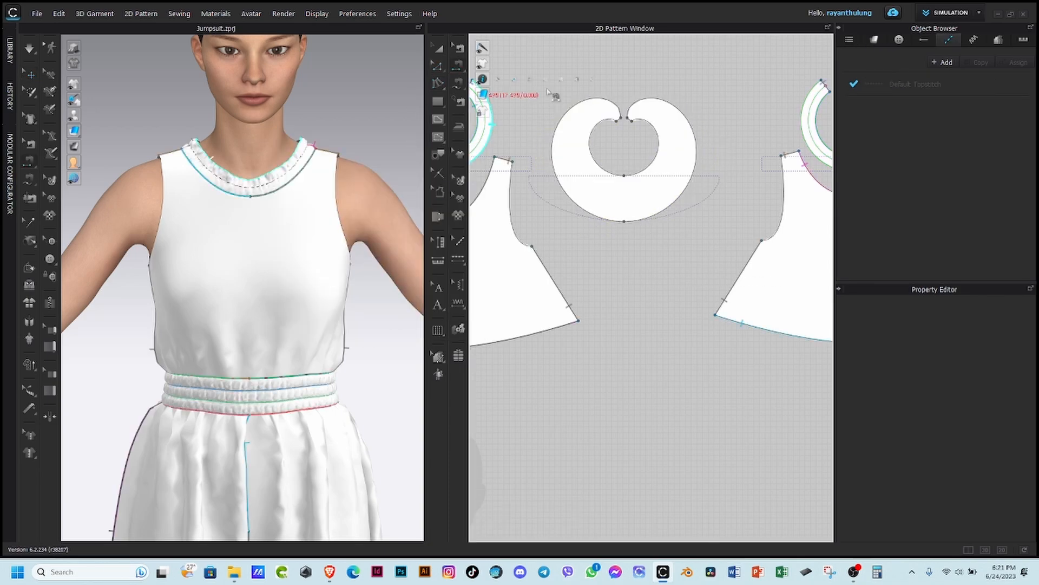
click(594, 145)
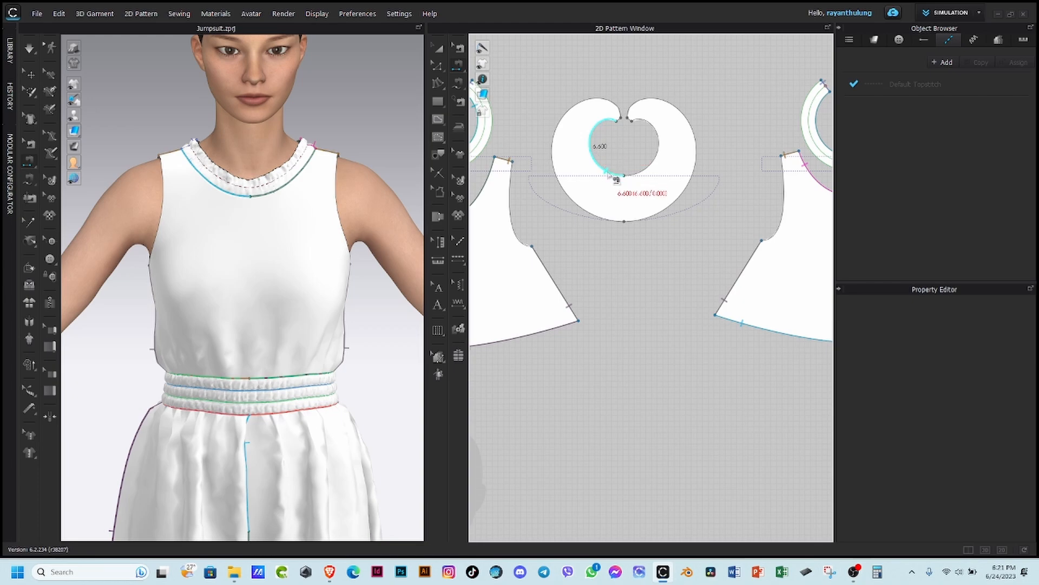
click(512, 200)
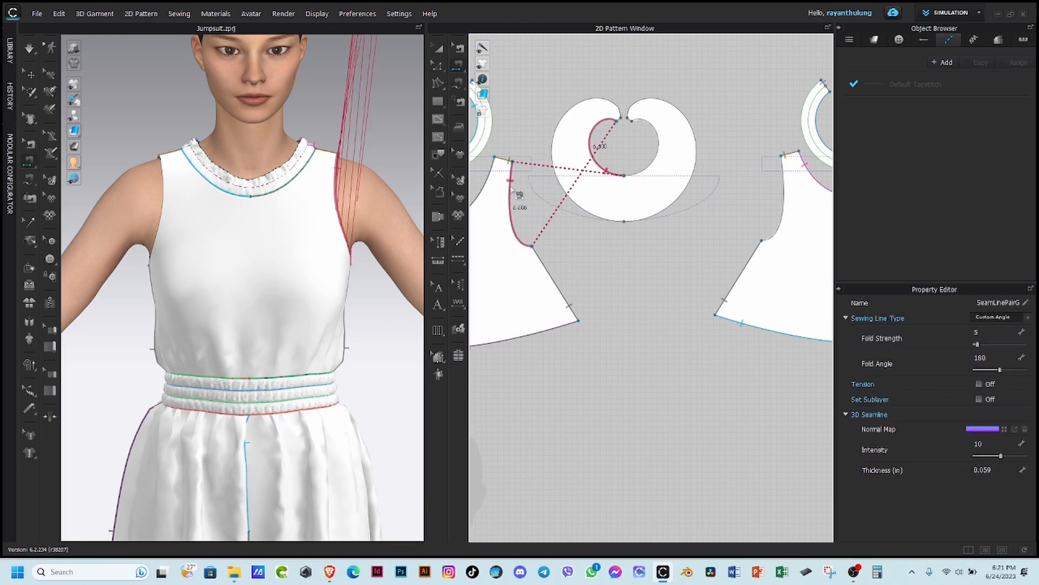
click(657, 160)
click(760, 190)
scroll(661, 286, up, 2)
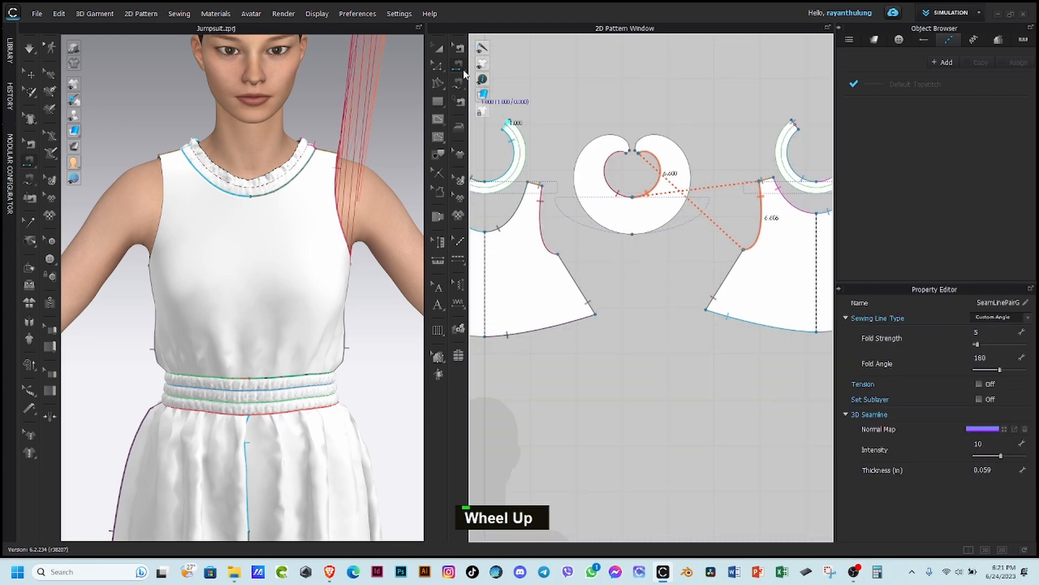
Step: Copy the flutter sleeve and paste the duplicate on the far side of the neighbouring bodice for the other armhole
key(a)
scroll(617, 233, up, 2)
middle_drag(653, 204, 581, 169)
click(579, 167)
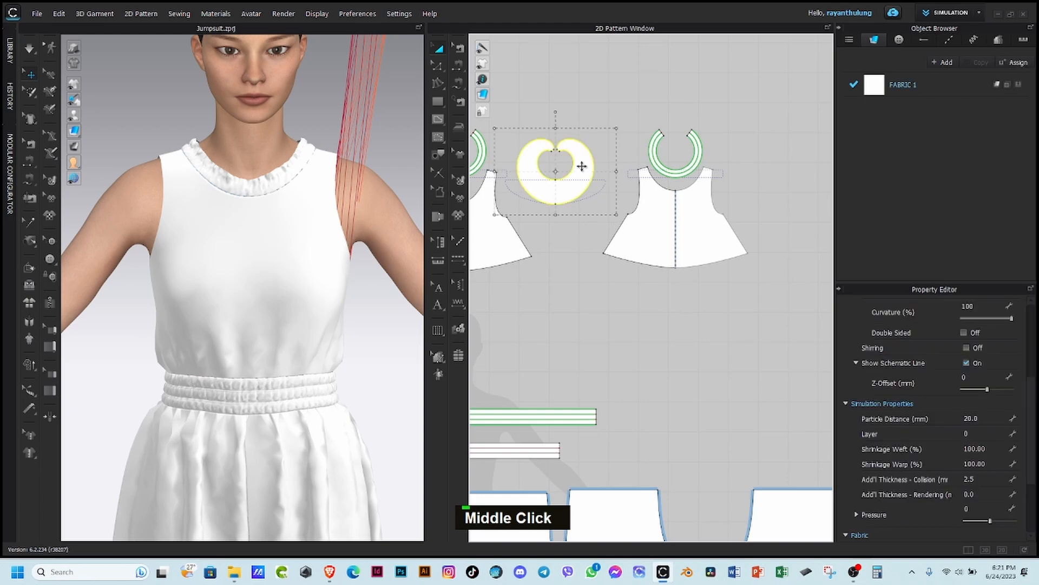
key(ctrl+c)
key(ctrl+v)
click(737, 194)
click(536, 359)
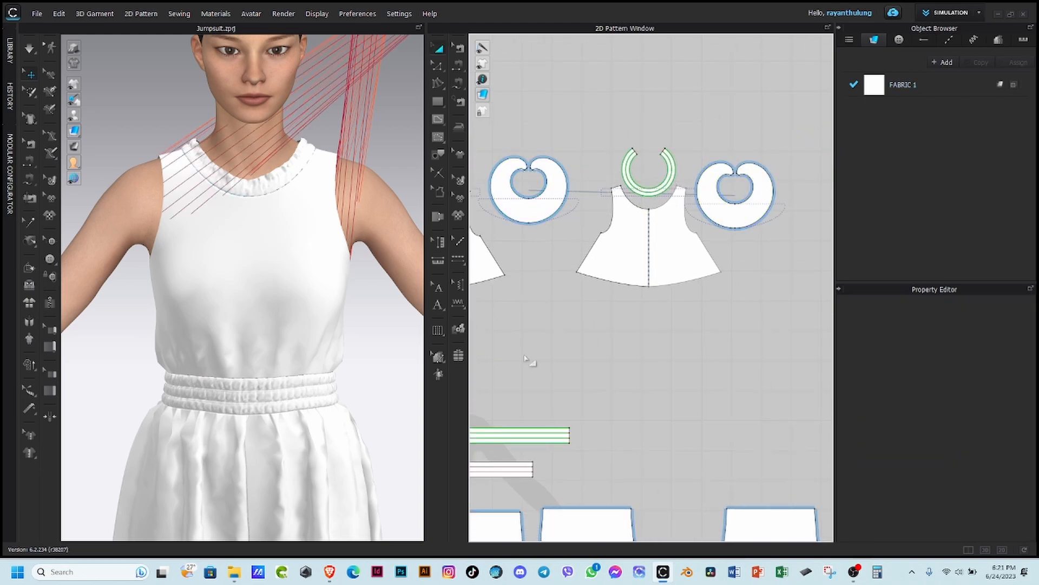
Step: Superimpose (Side) both flutter sleeves onto the avatar's armholes and simulate the garment
scroll(270, 268, up, 2)
scroll(270, 267, up, 2)
click(330, 86)
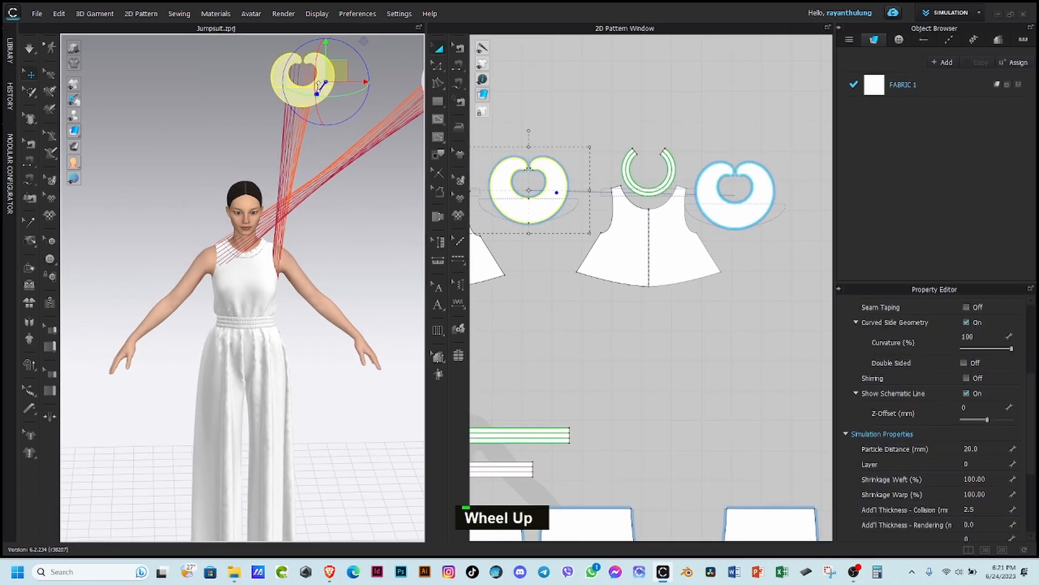
right_click(292, 89)
click(337, 385)
scroll(338, 284, up, 2)
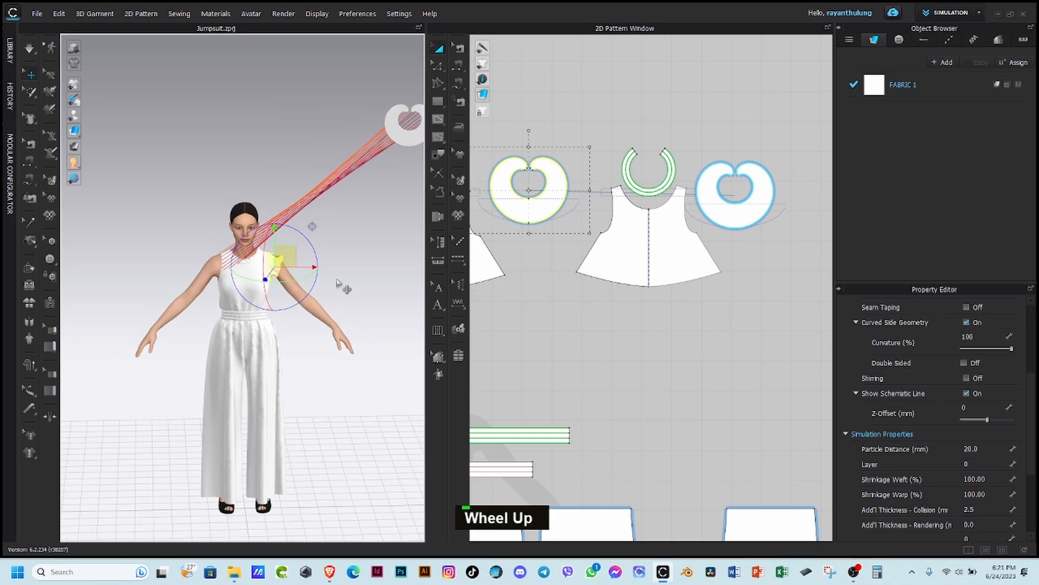
right_click(399, 134)
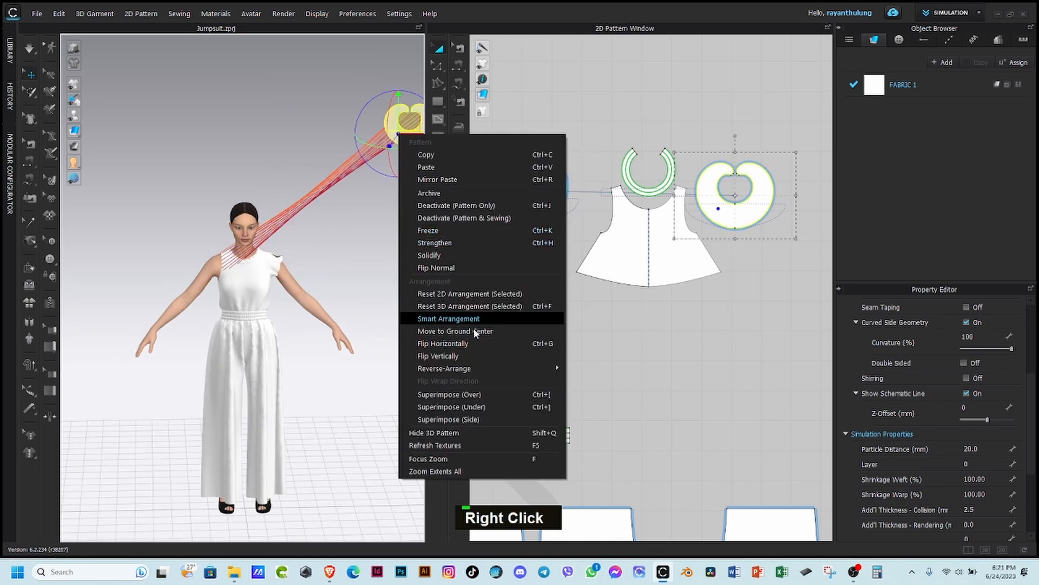
click(472, 419)
click(649, 380)
scroll(274, 249, down, 4)
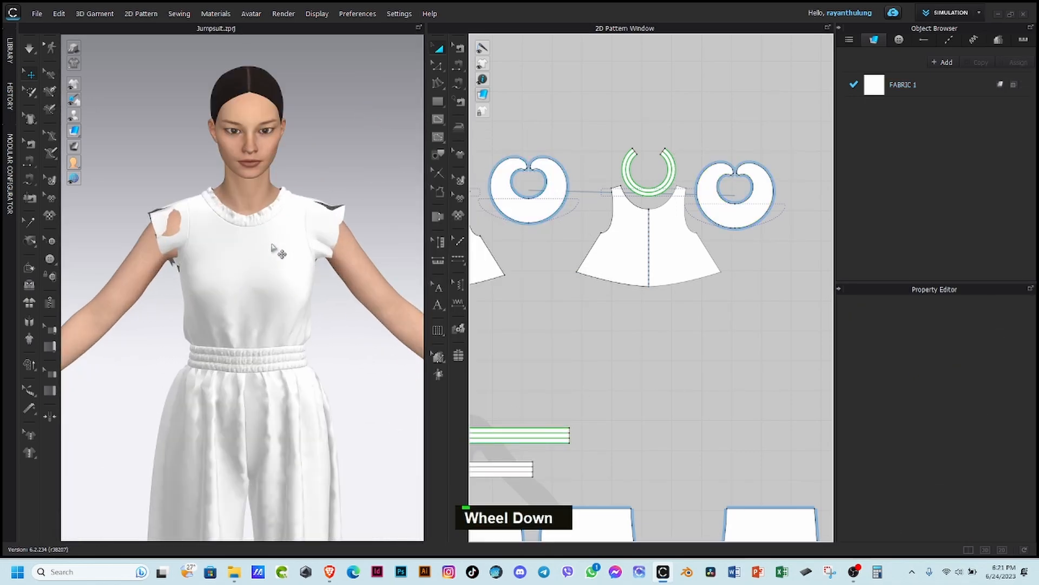
key(space)
right_drag(105, 260, 135, 239)
Step: Set the particle distance of both flutter sleeves to 5 mm and simulate their drape
click(551, 208)
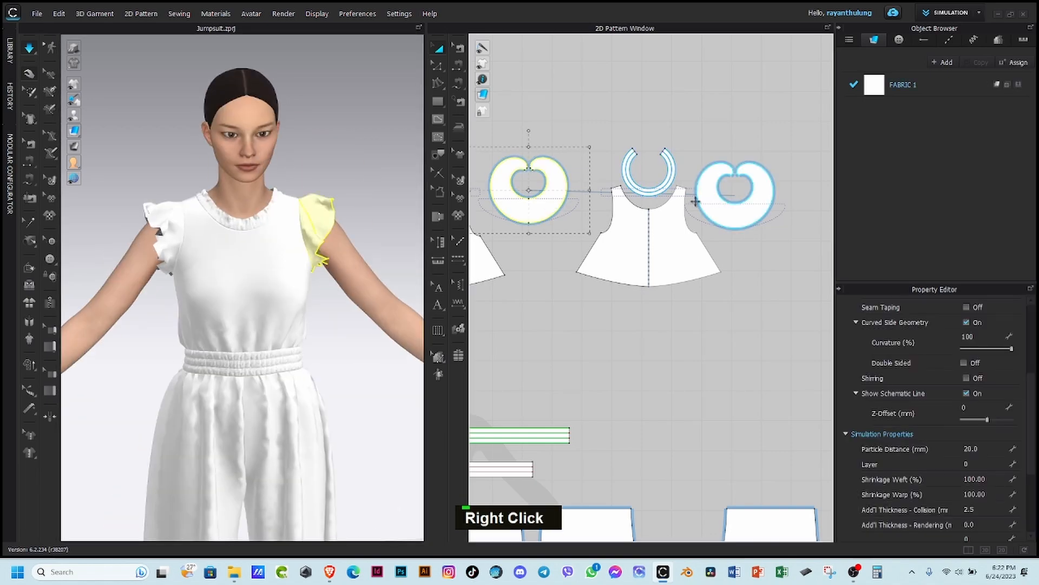
shift+click(750, 216)
scroll(1000, 396, down, 2)
text(5)
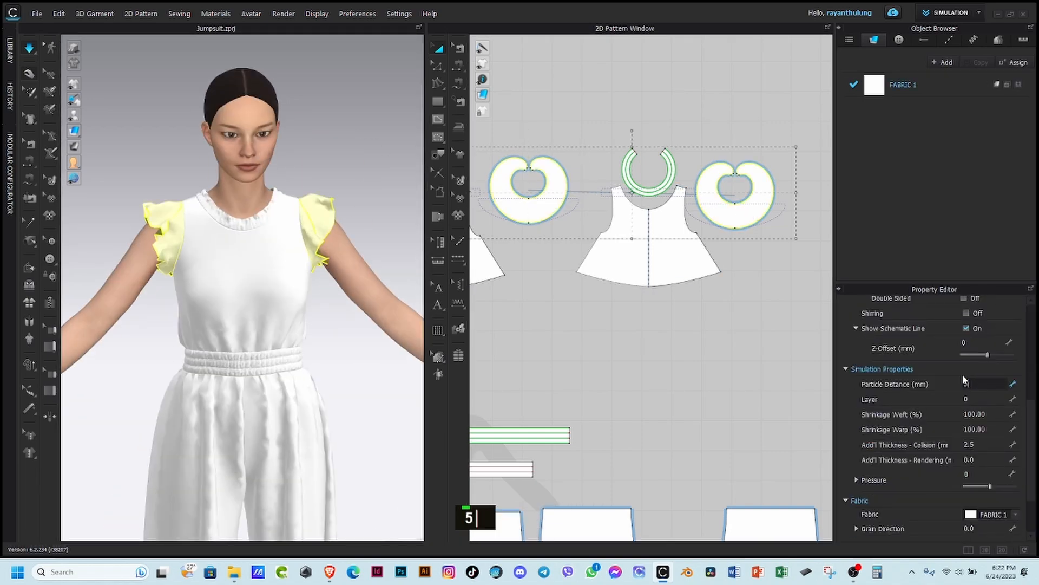
key(Return)
key(space)
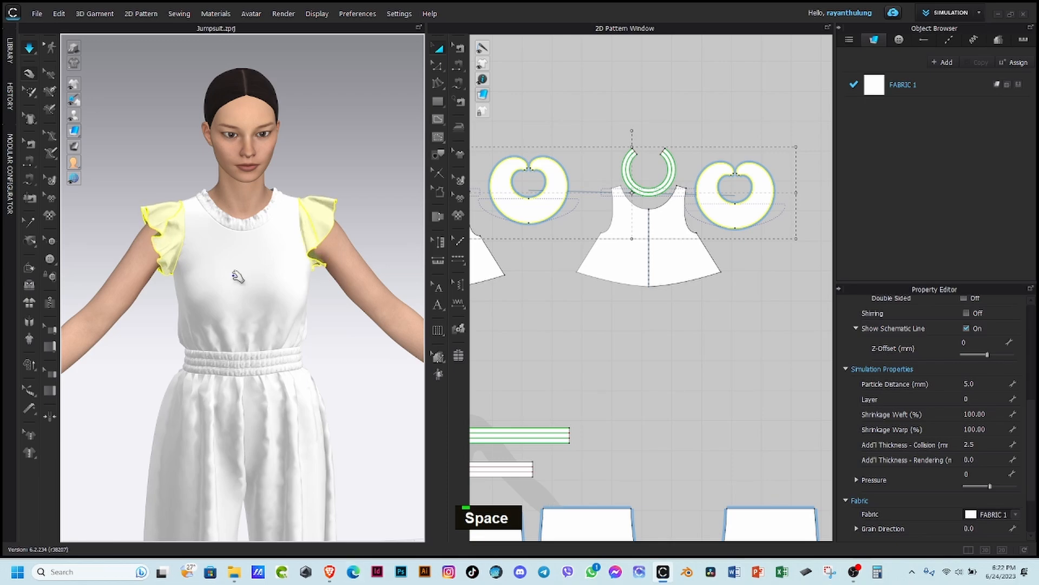
scroll(249, 283, down, 3)
right_drag(237, 297, 174, 325)
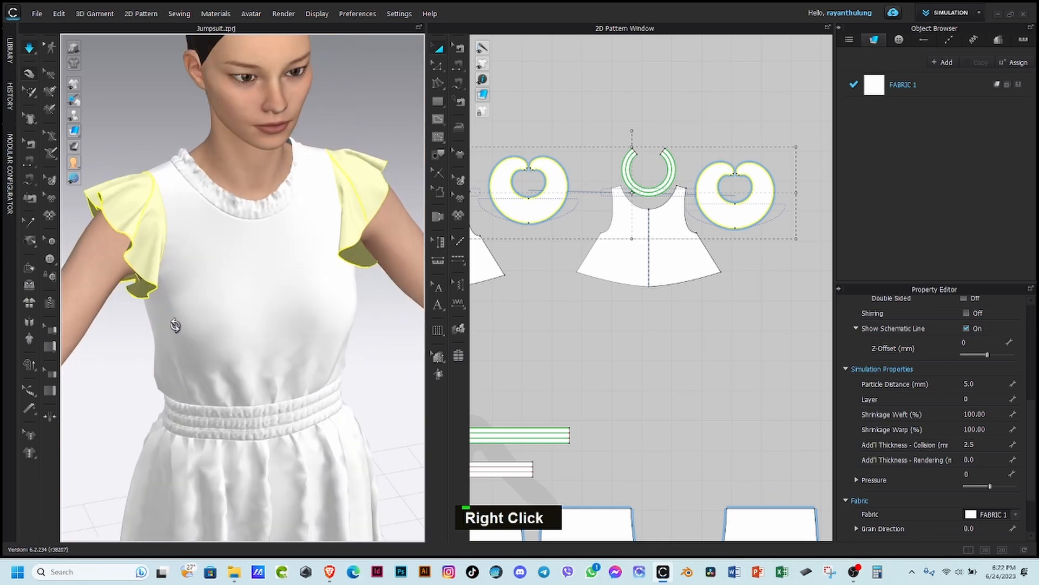
Step: Clear the sleeve selection and examine the flutter sleeve's pattern outline up close
click(552, 261)
scroll(557, 189, down, 3)
middle_drag(535, 176, 538, 132)
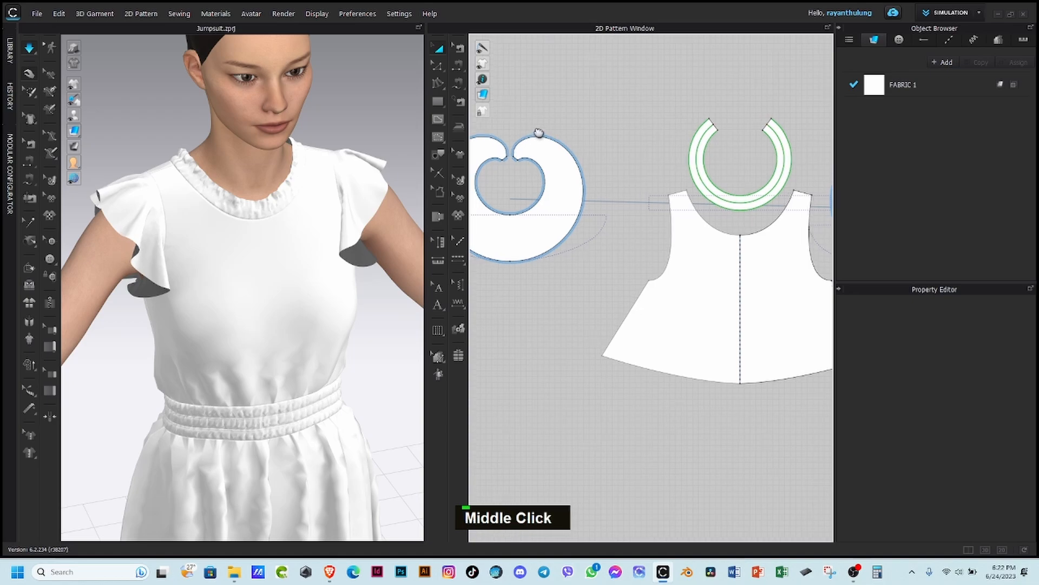
scroll(551, 142, down, 3)
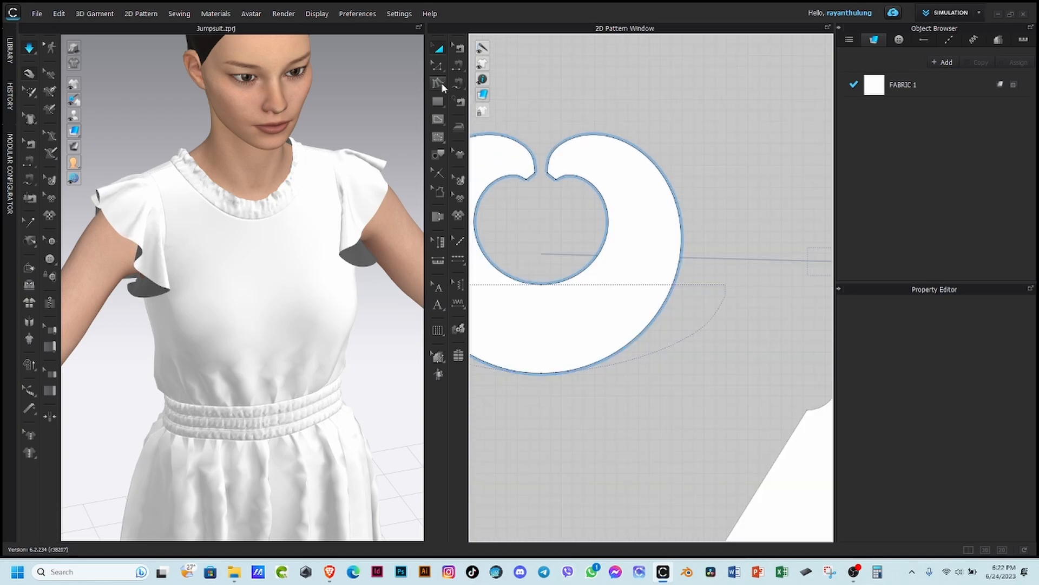
click(438, 65)
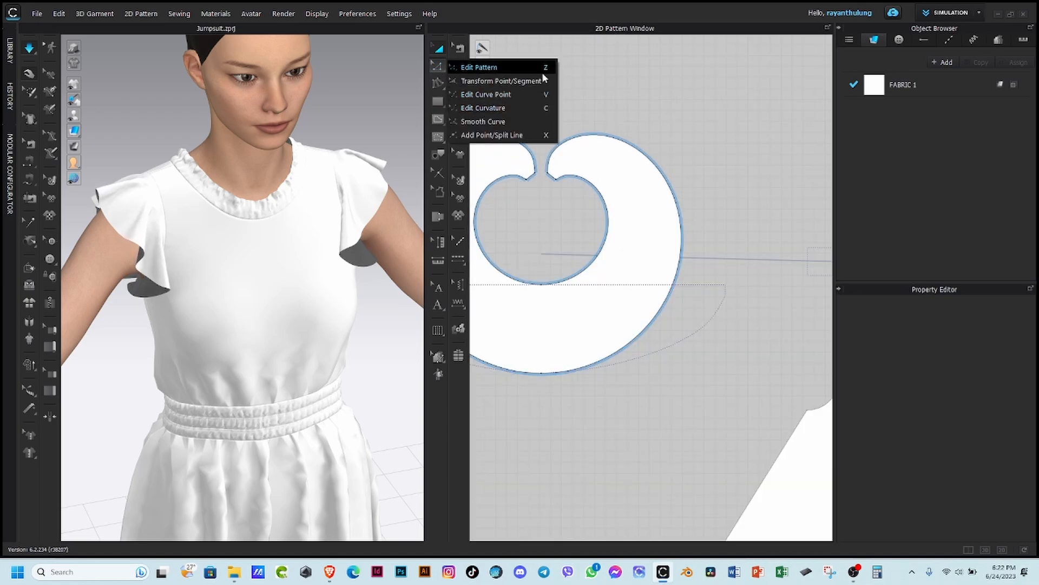
scroll(550, 243, up, 1)
scroll(550, 242, up, 1)
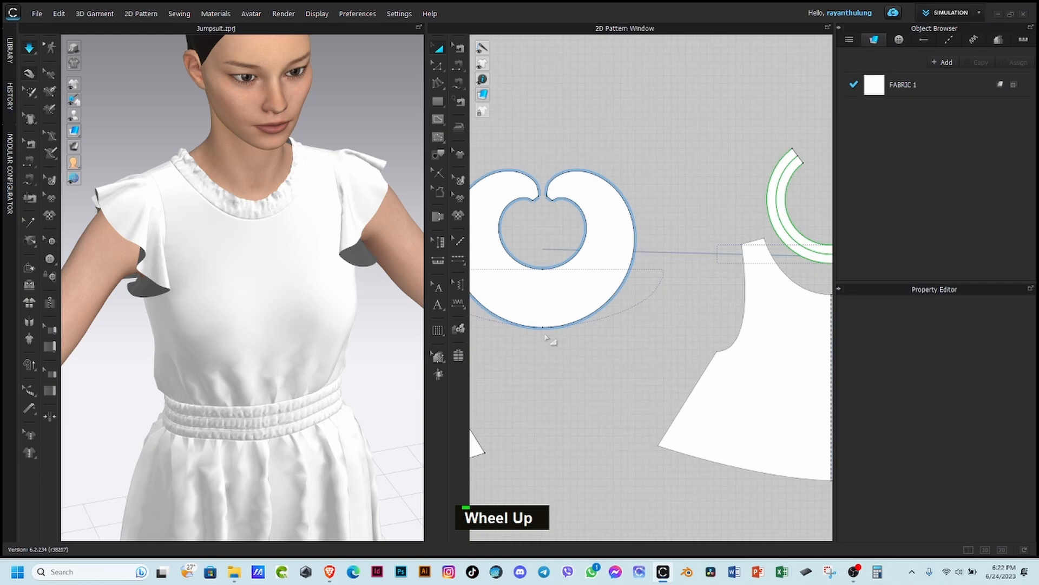
Step: Move the bottom midpoint of the flutter sleeve's outer edge up by 1.5 and simulate the sleeves
click(438, 67)
drag(543, 328, 543, 316)
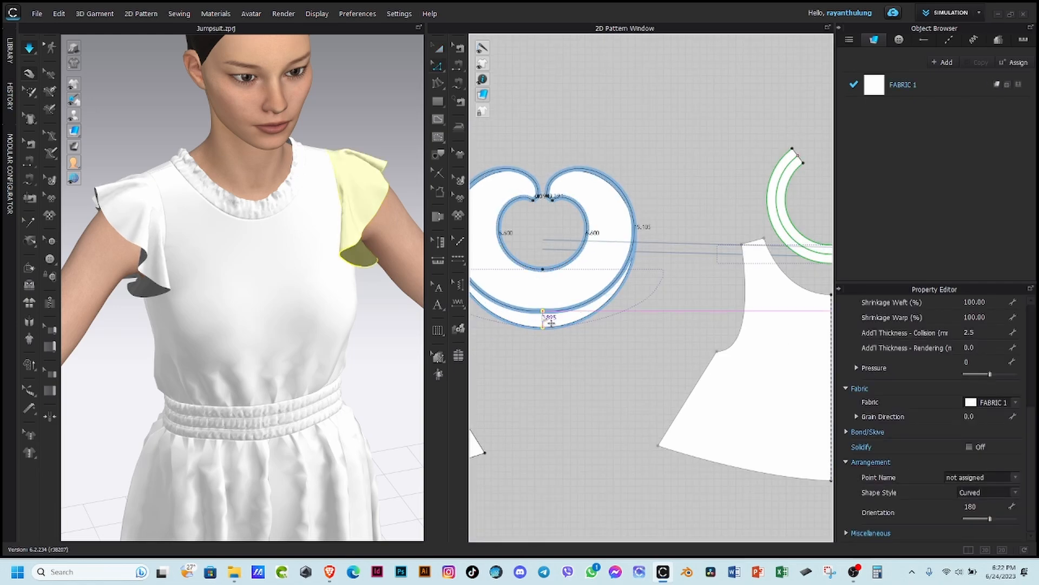
right_click(541, 313)
text(1.5)
key(Return)
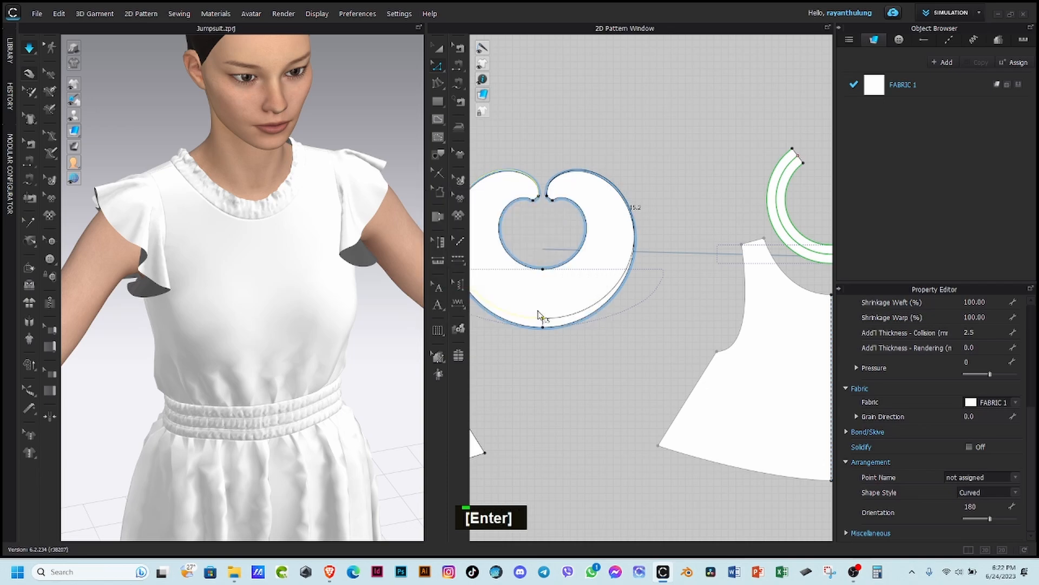
scroll(538, 314, up, 3)
key(space)
scroll(321, 197, up, 2)
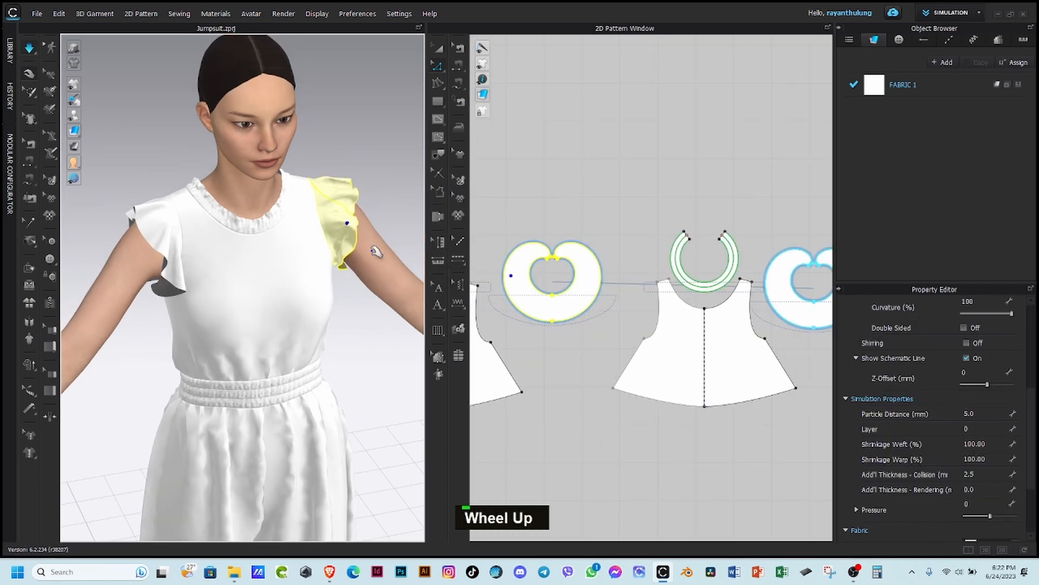
Step: Examine the draped flutter sleeves and whole jumpsuit from the front, along with the complete 2D pattern layout
right_drag(347, 220, 297, 274)
scroll(297, 278, up, 2)
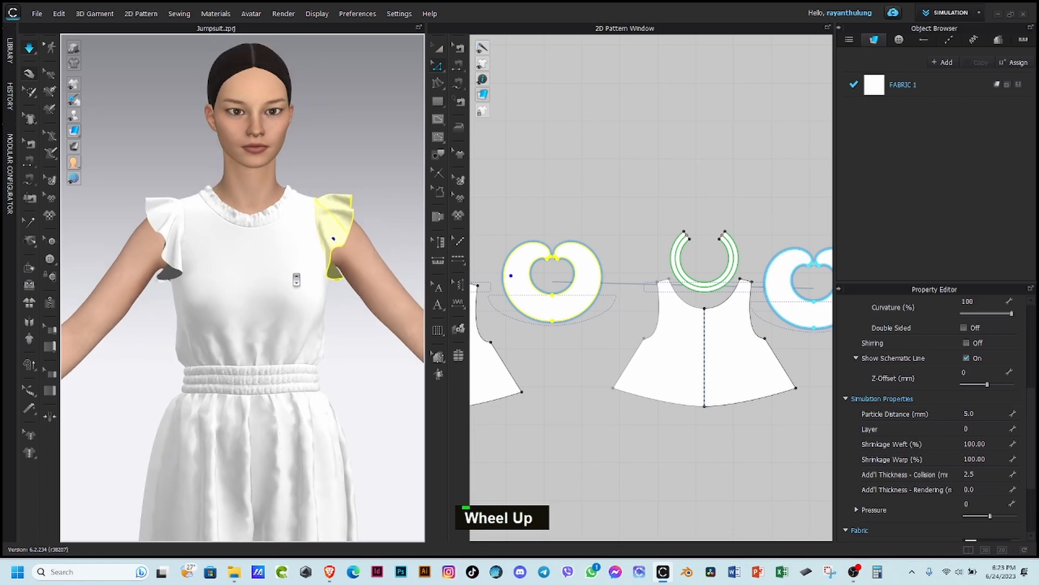
click(543, 187)
scroll(226, 311, up, 2)
key(2)
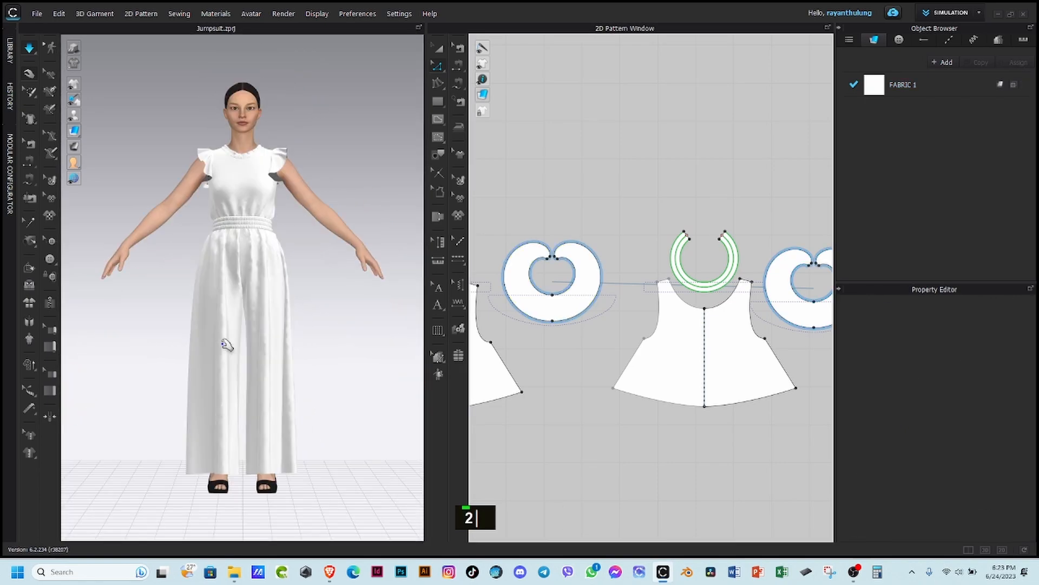
scroll(594, 269, up, 5)
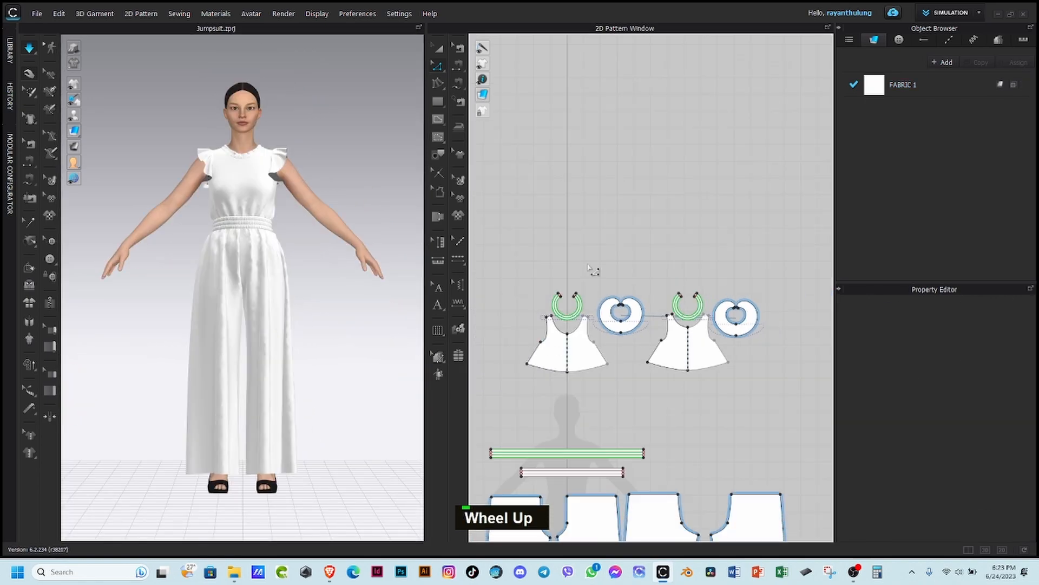
middle_drag(594, 269, 638, 135)
scroll(680, 279, up, 2)
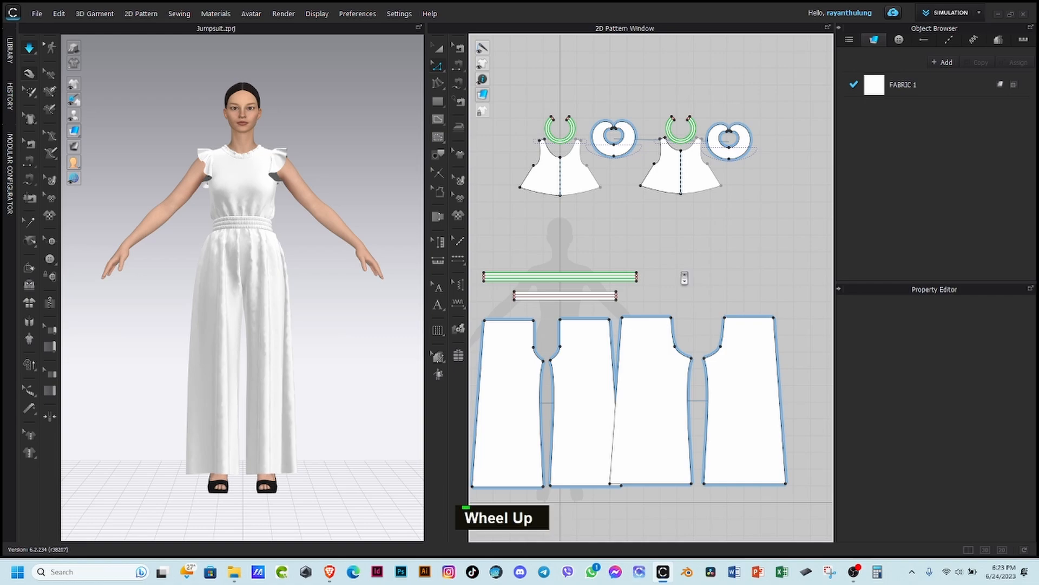
double_click(494, 200)
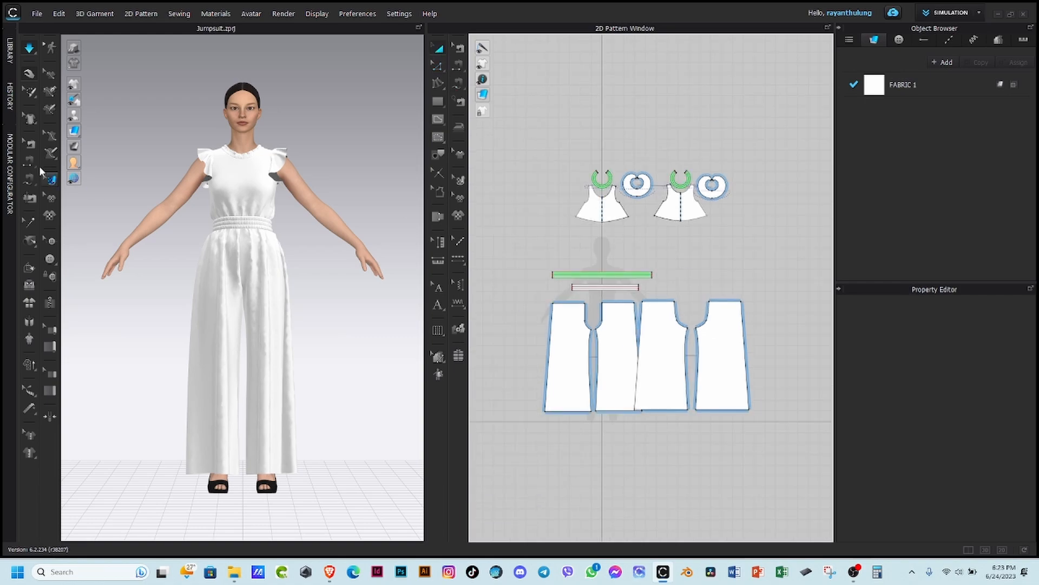
Step: Add the Denim_Stretch fabric from the library to the project's fabric list and save the project
click(8, 50)
double_click(48, 108)
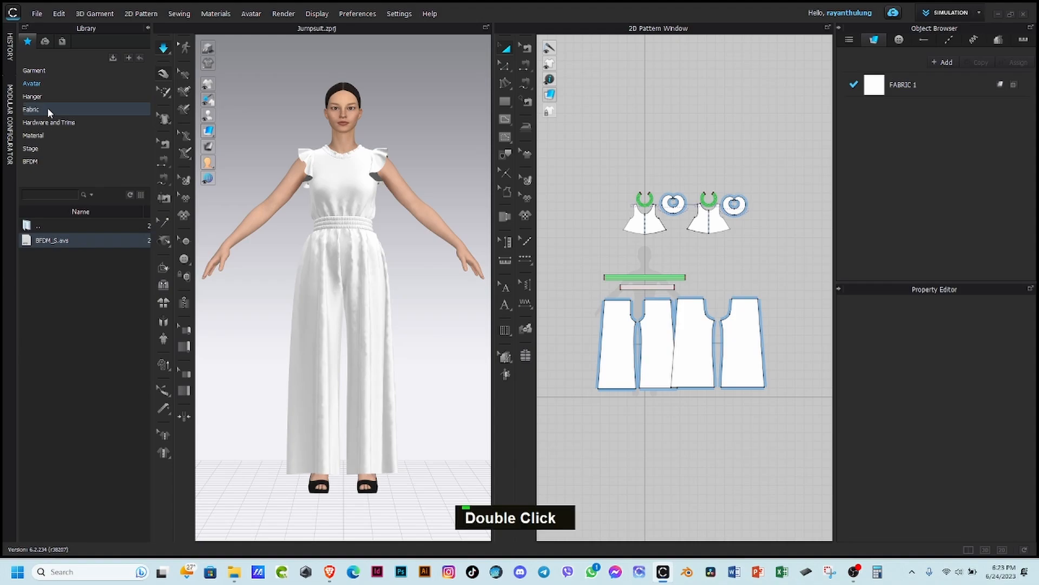
scroll(70, 351, down, 3)
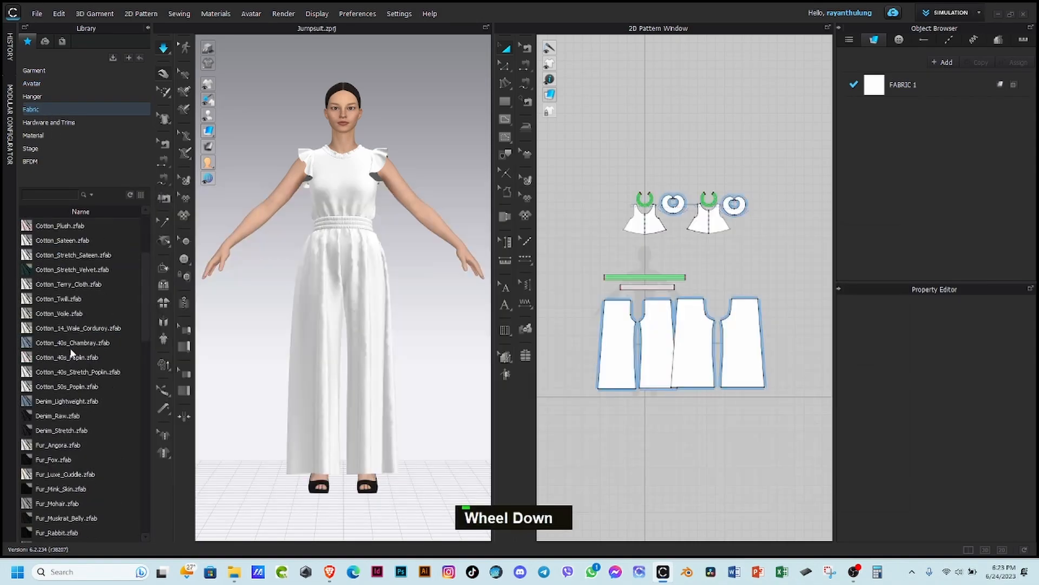
scroll(67, 429, down, 2)
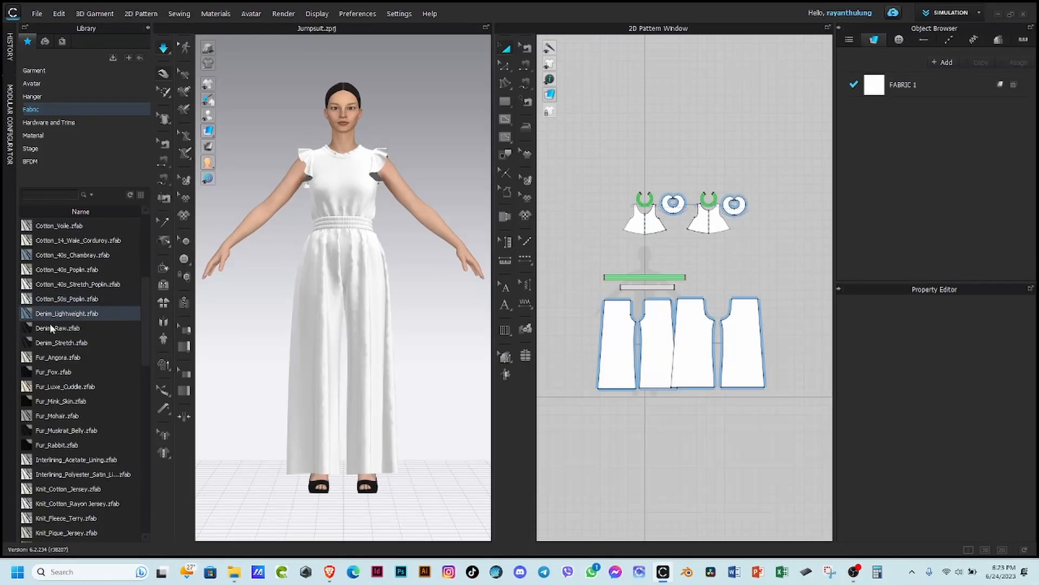
mouse_move(52, 331)
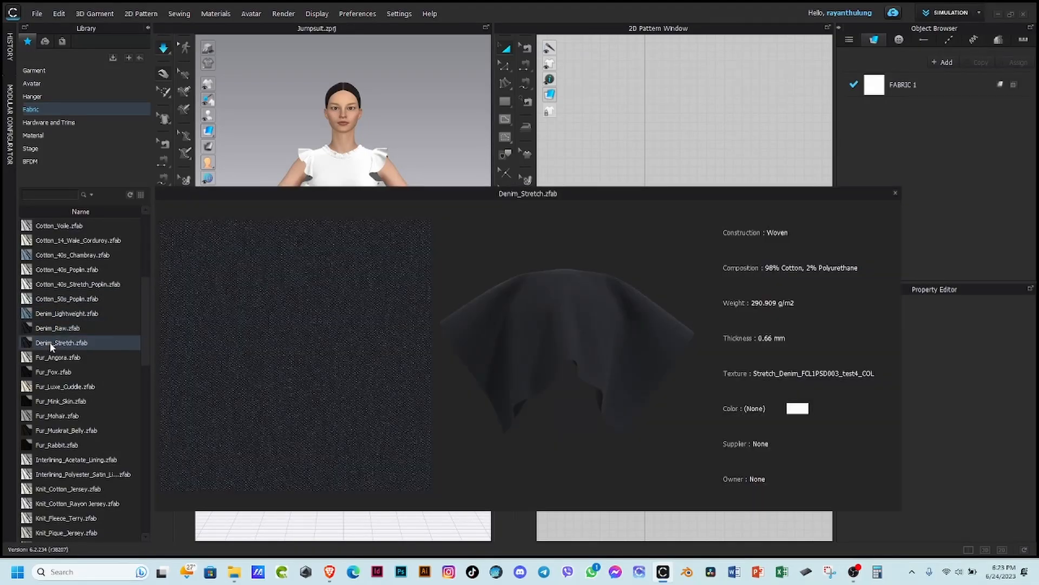
drag(50, 342, 892, 144)
click(772, 174)
key(ctrl+s)
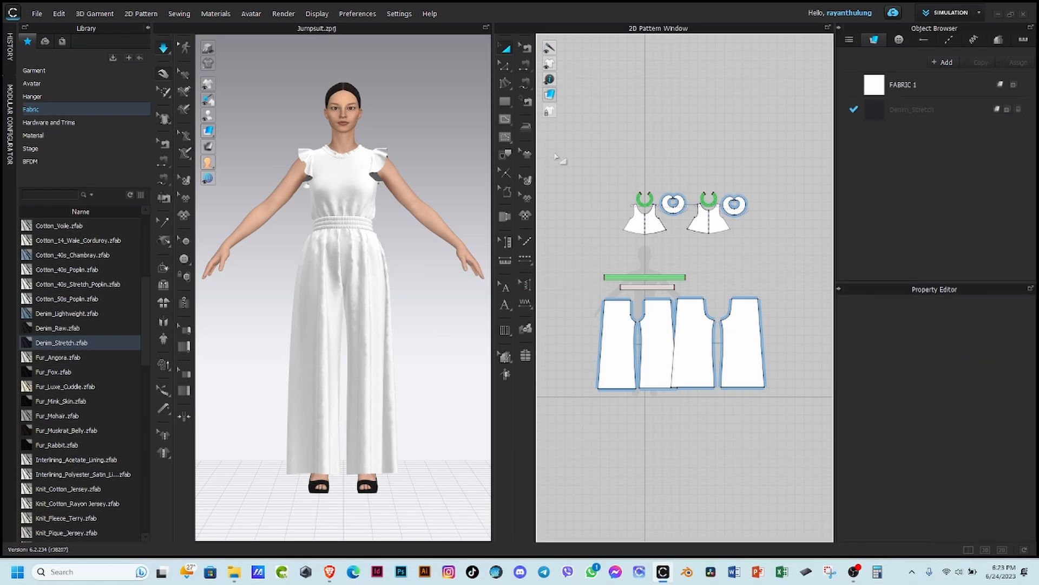
Step: Assign the Denim_Stretch fabric to all pattern pieces, check the garment in 3D and close the fabric library
drag(801, 436, 802, 438)
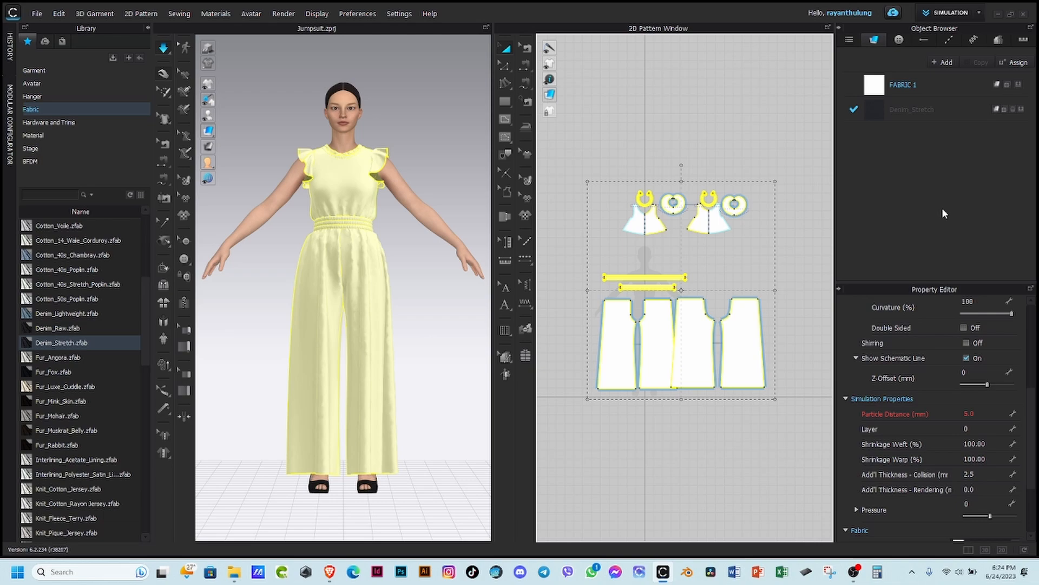
click(1022, 110)
key(Escape)
scroll(354, 263, down, 5)
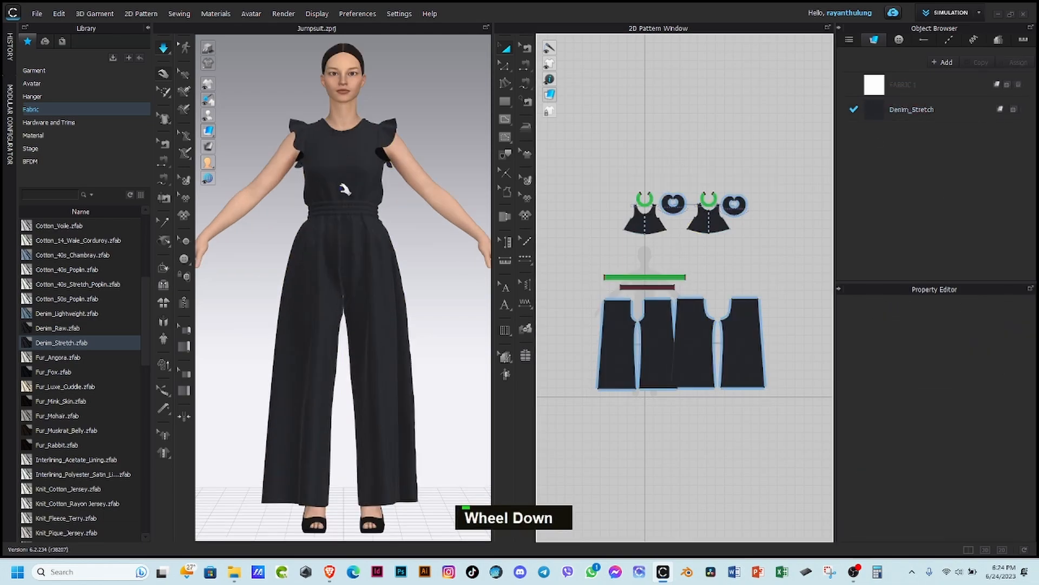
scroll(372, 220, up, 5)
middle_drag(372, 220, 379, 254)
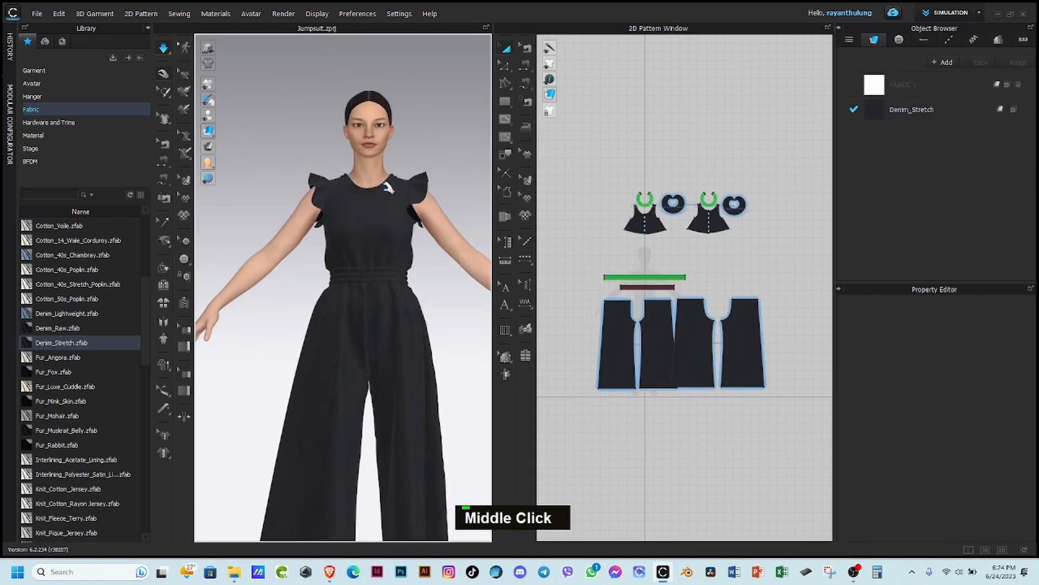
scroll(387, 194, down, 5)
scroll(403, 178, up, 6)
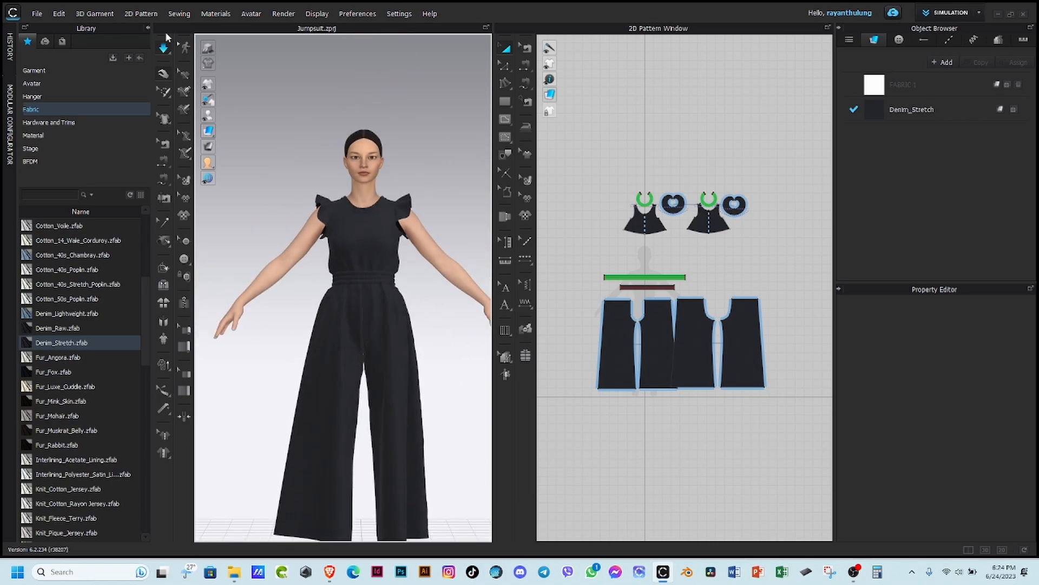
click(147, 27)
key(2)
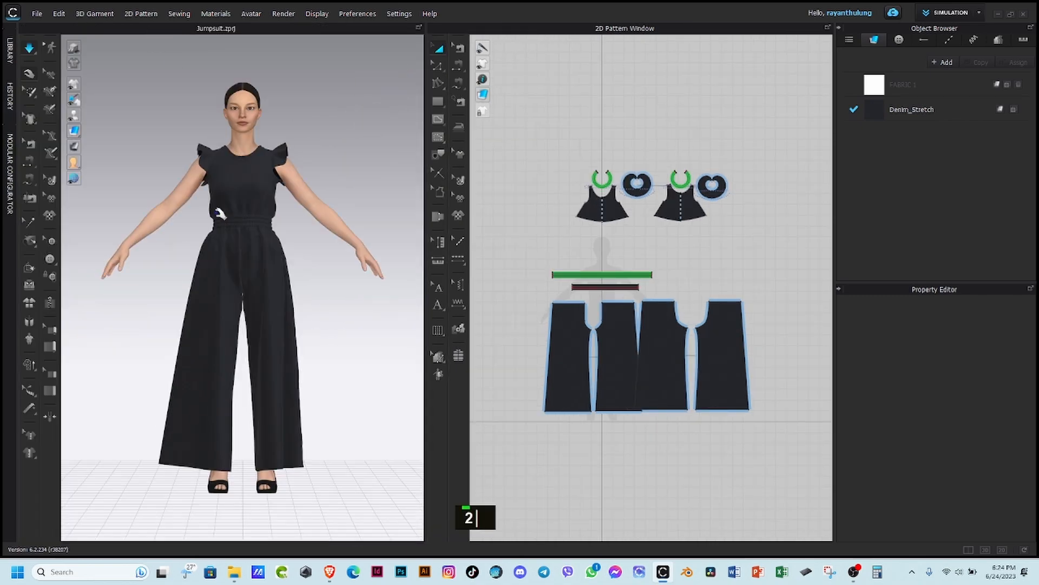
scroll(256, 222, down, 2)
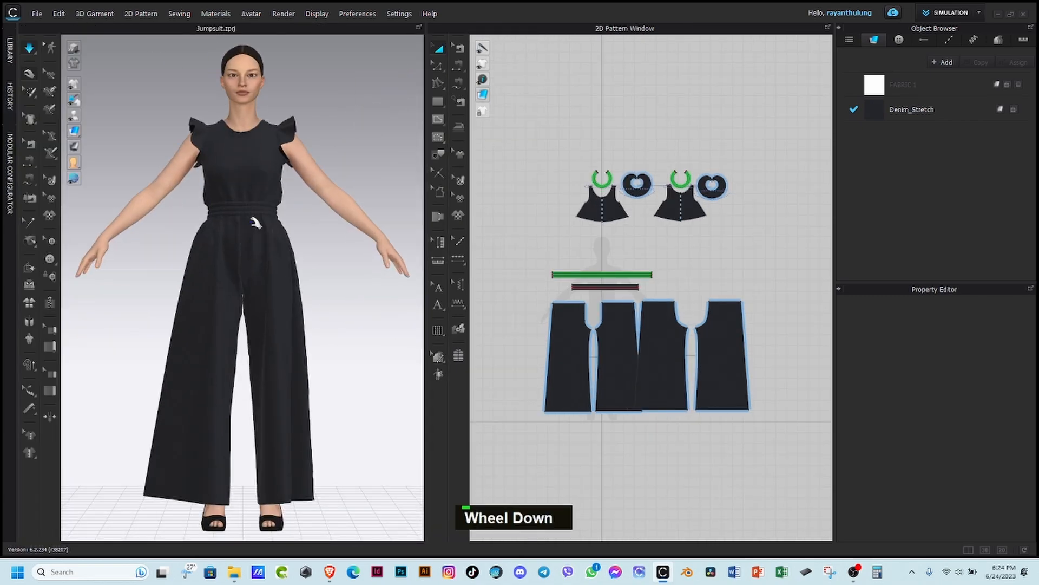
Step: Move the two right-hand trouser leg pieces further right, clear of the neighbouring leg pieces
click(734, 348)
shift+click(682, 357)
drag(730, 360, 755, 362)
click(678, 476)
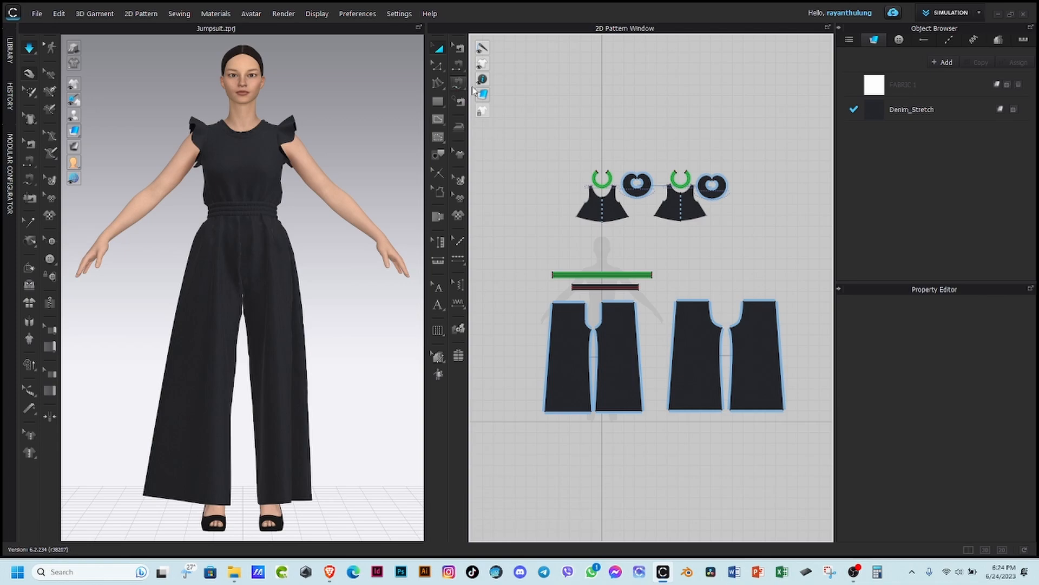
Step: Turn on texture desaturation for the Denim_Stretch fabric and set its colour to YKK 003
click(954, 113)
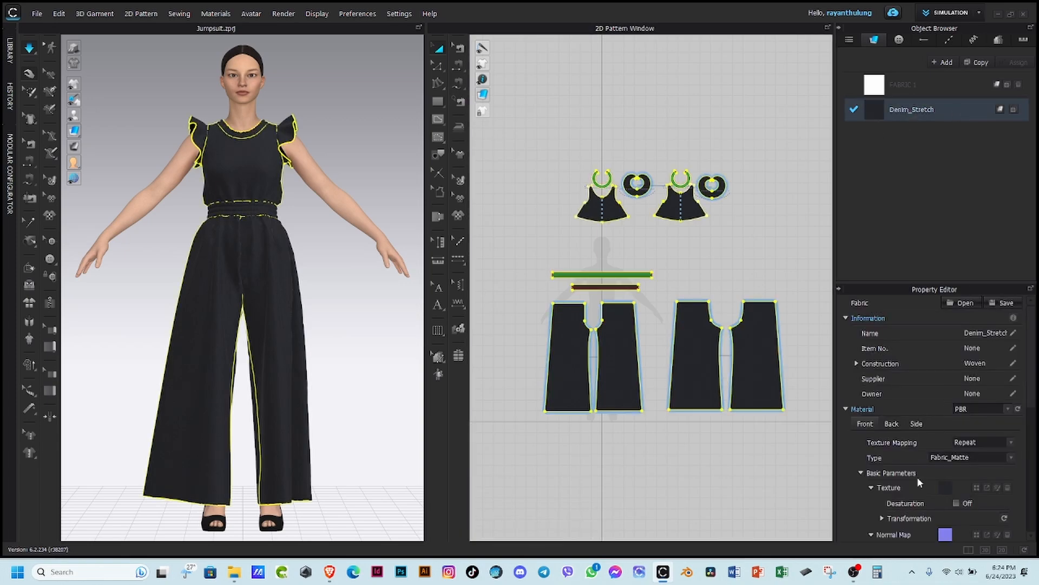
scroll(917, 482, down, 3)
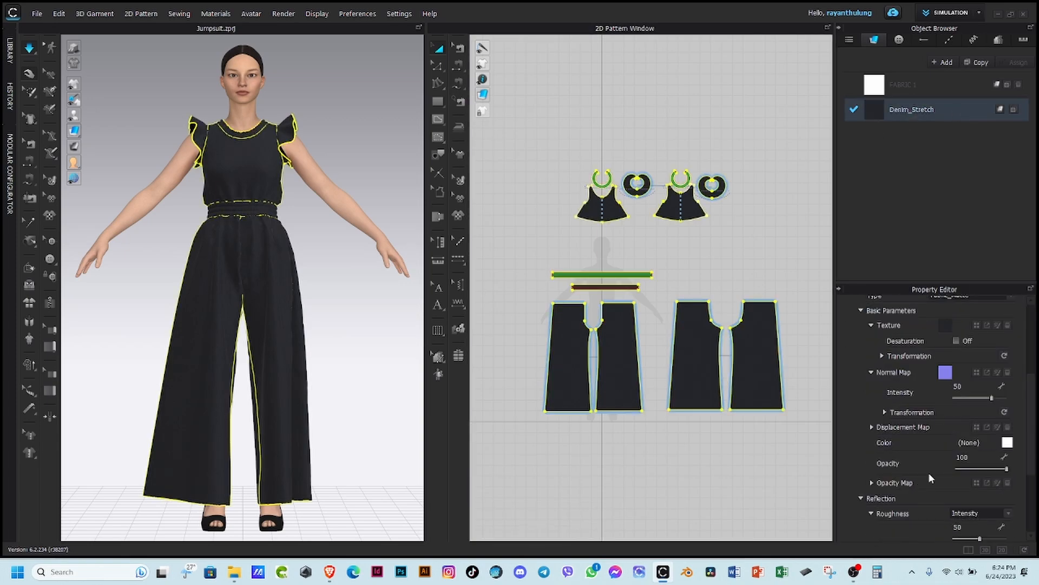
click(956, 341)
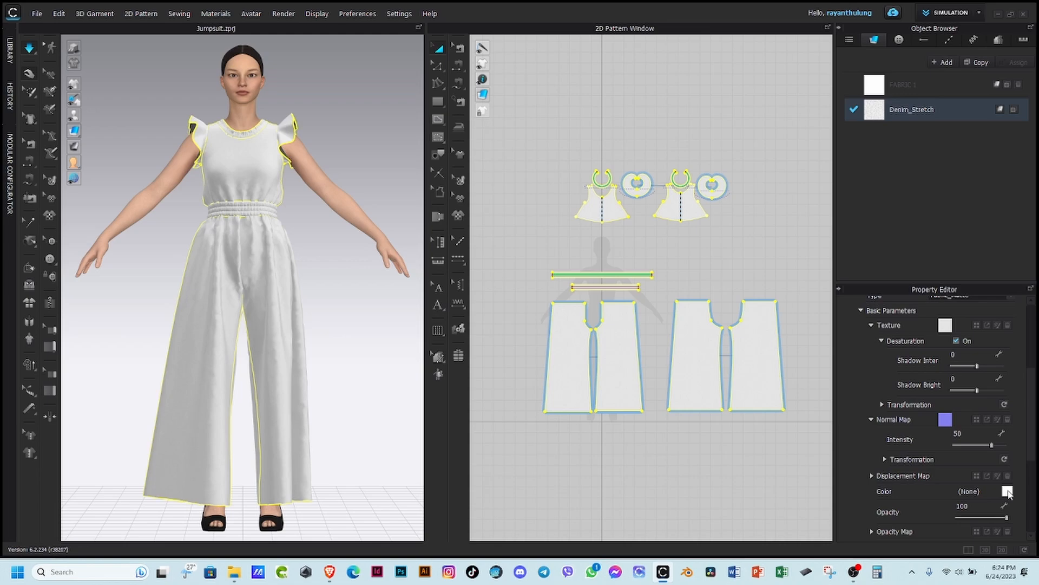
click(1007, 491)
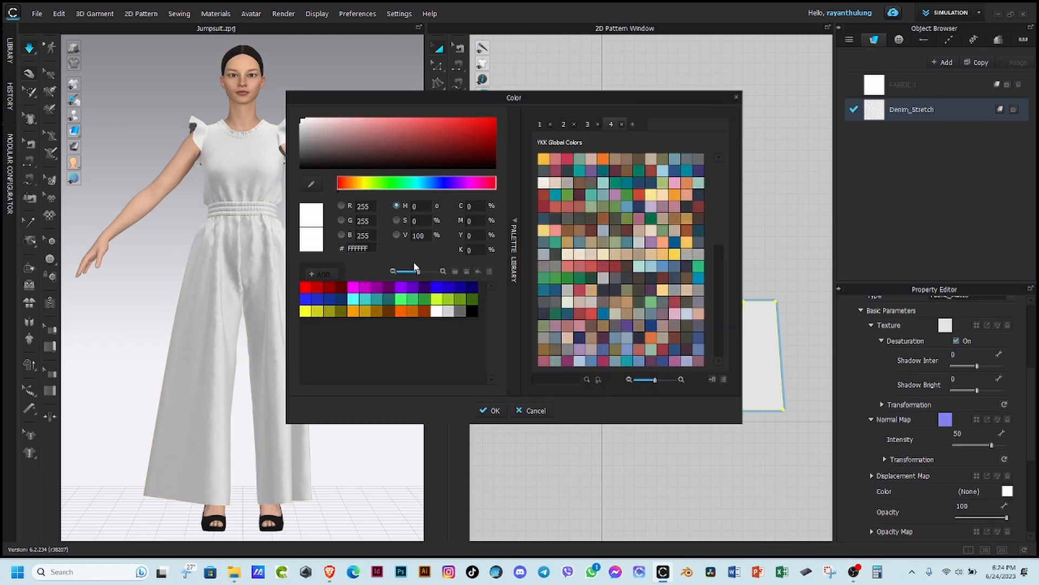
click(317, 287)
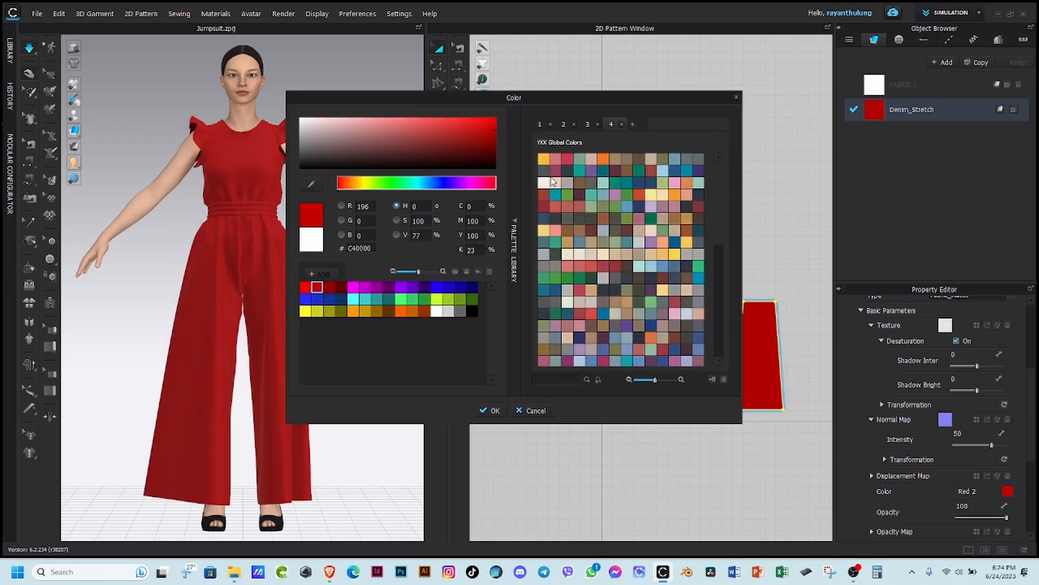
click(566, 159)
click(492, 411)
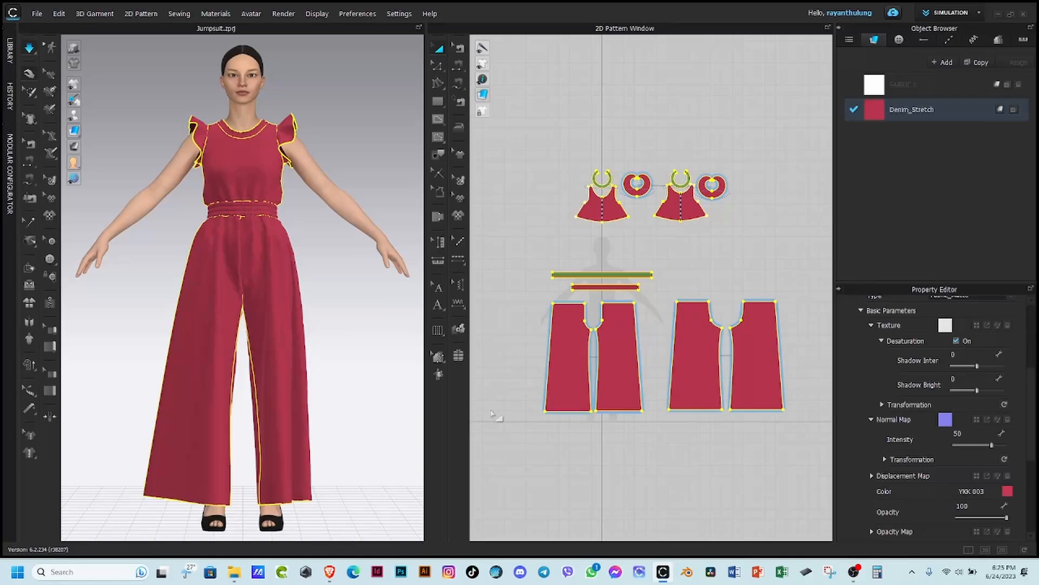
click(632, 463)
Step: Examine the recoloured jumpsuit's bodice, neckline and flutter sleeves up close
scroll(269, 139, down, 3)
mouse_move(269, 139)
right_down()
mouse_move(265, 130)
mouse_move(266, 148)
right_up()
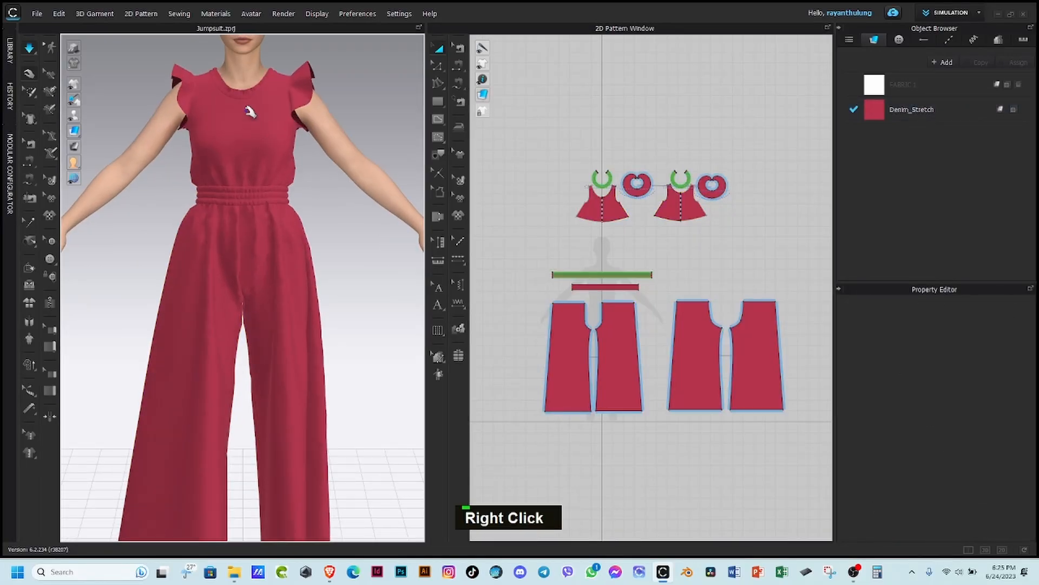
scroll(251, 112, up, 3)
click(306, 99)
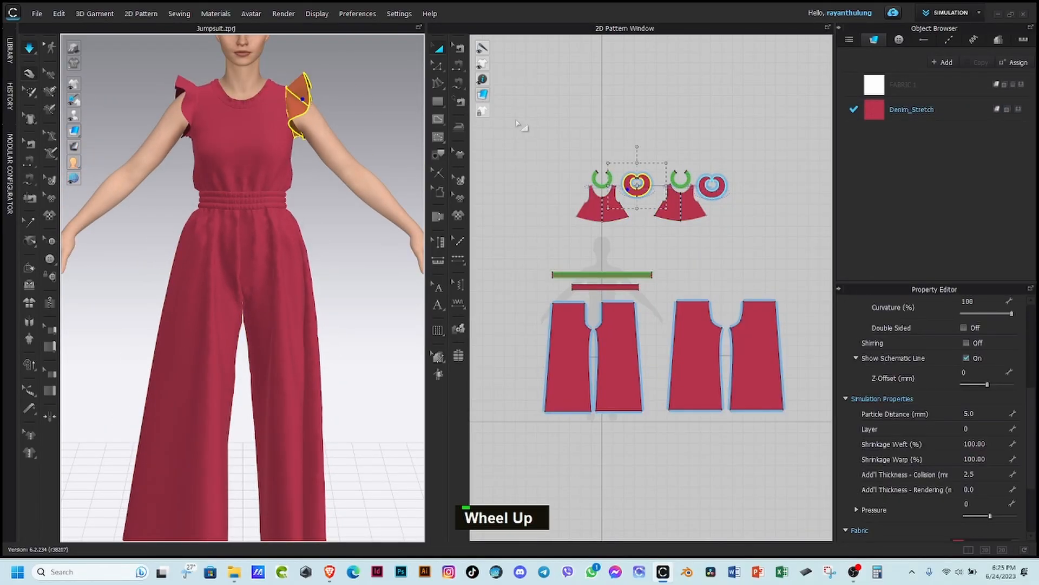
click(522, 127)
scroll(216, 182, up, 2)
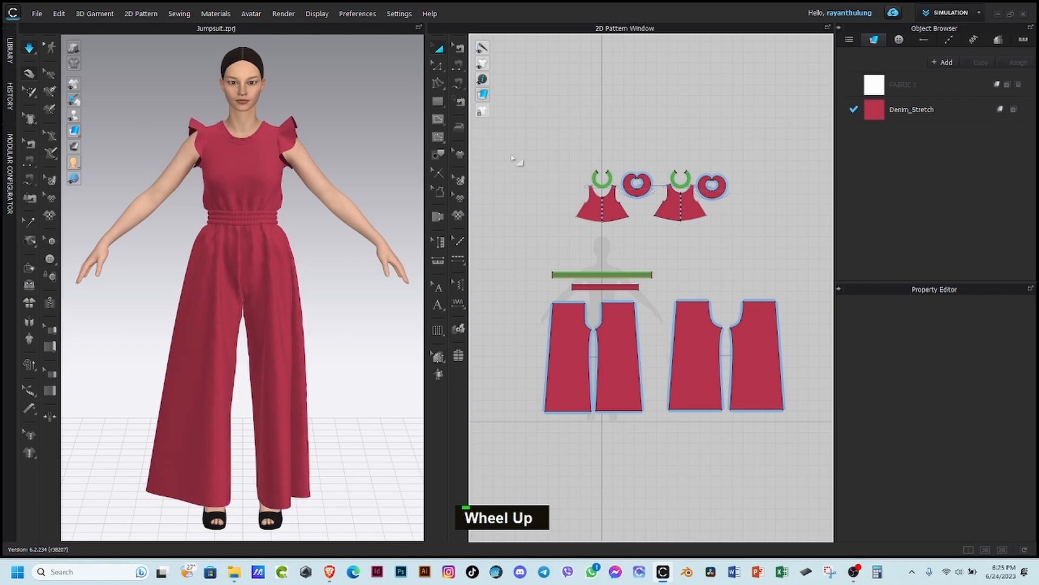
Step: Set the physical property preset of the Denim_Stretch fabric to Linen
drag(506, 131, 673, 387)
drag(823, 497, 821, 496)
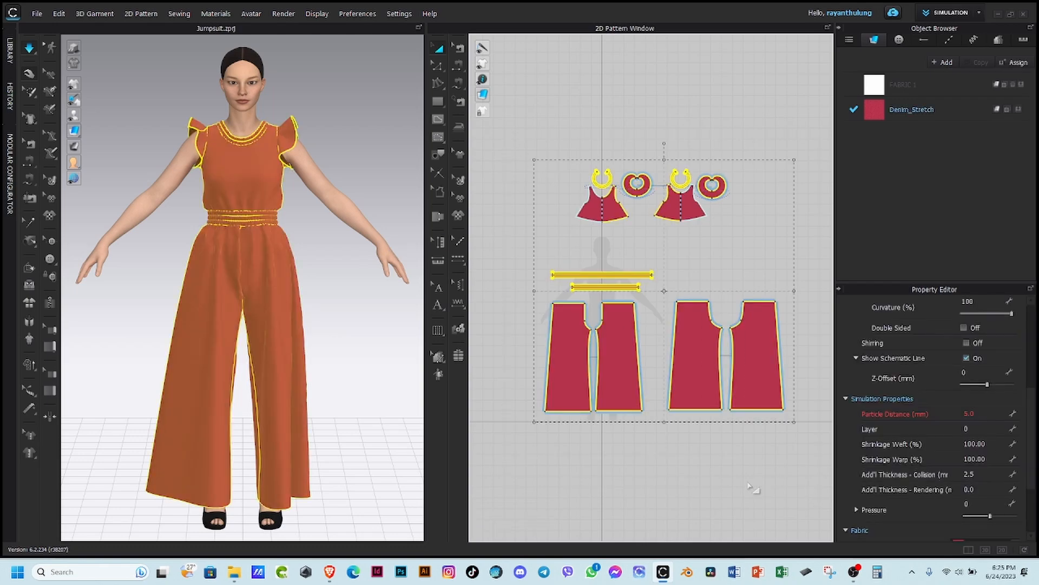
click(949, 111)
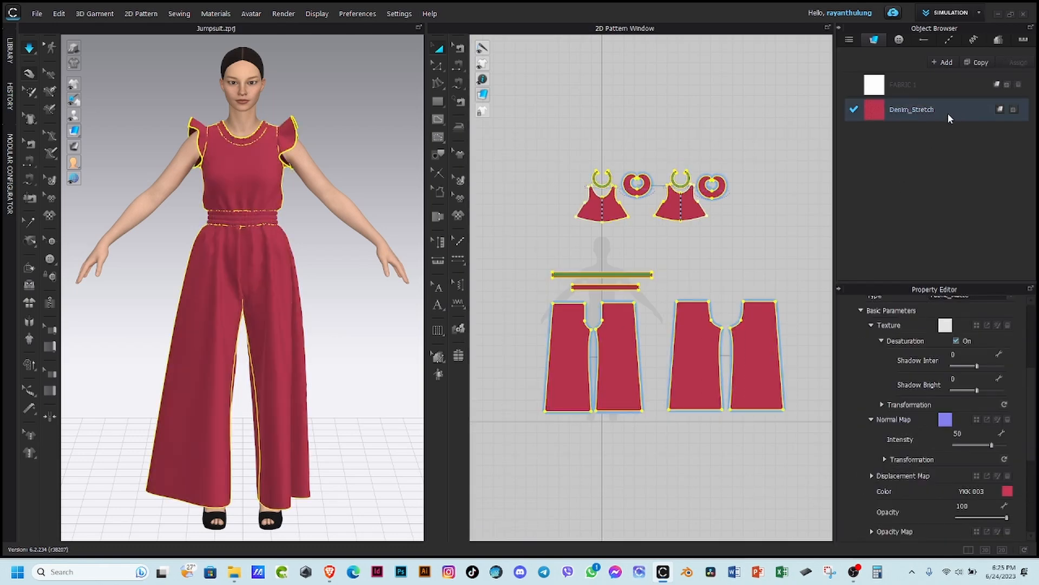
scroll(894, 397, up, 2)
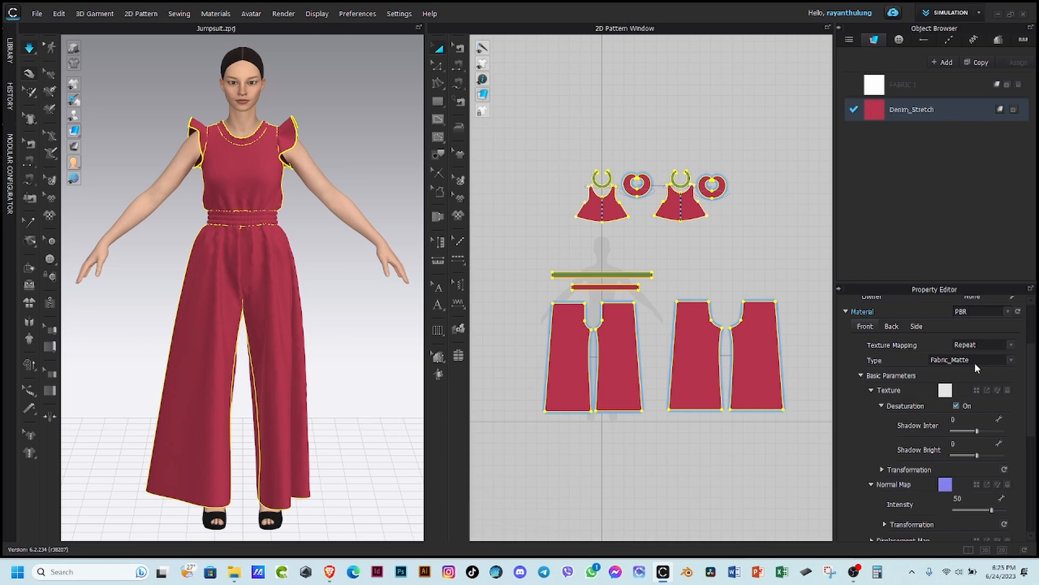
scroll(975, 363, down, 5)
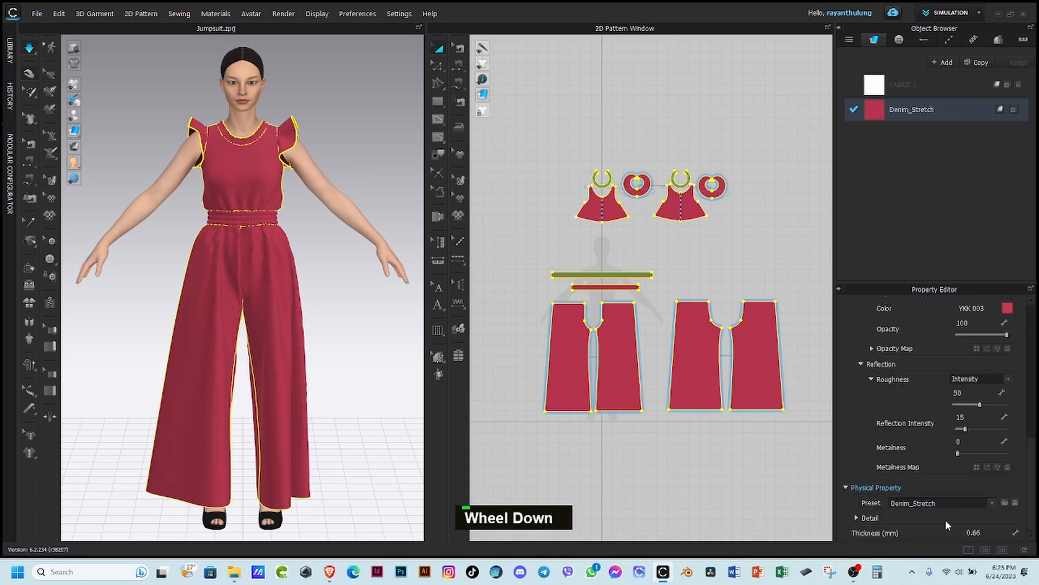
click(992, 503)
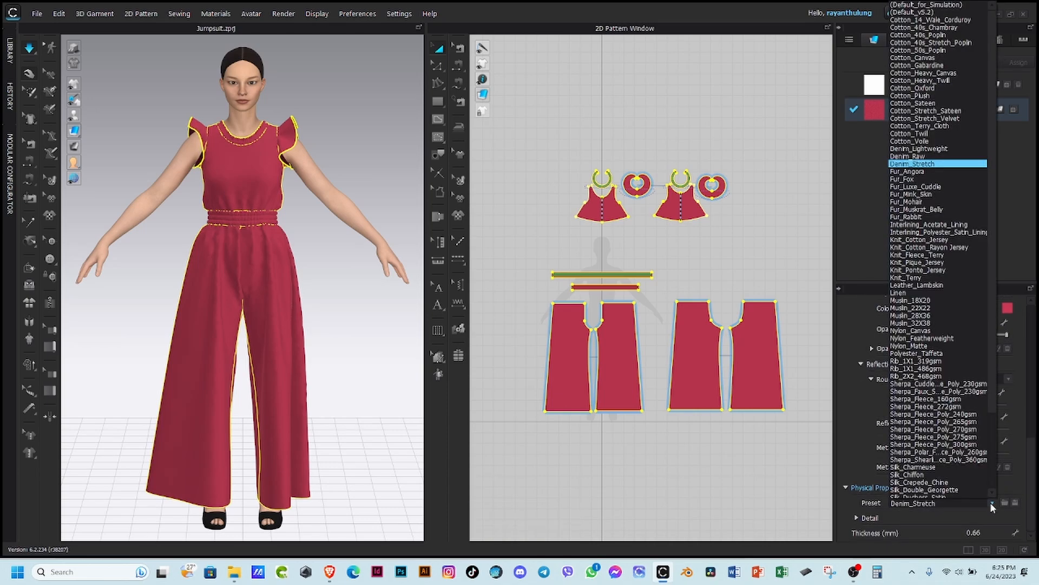
click(898, 293)
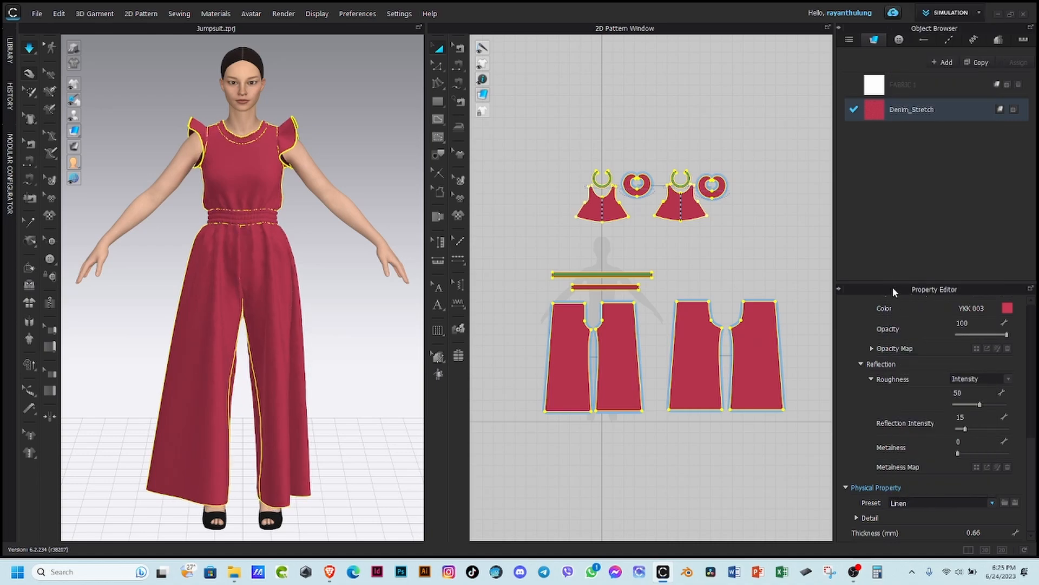
Step: Set the Denim_Stretch fabric's physical property preset to Silk_Chiffon and simulate how the jumpsuit drapes
key(space)
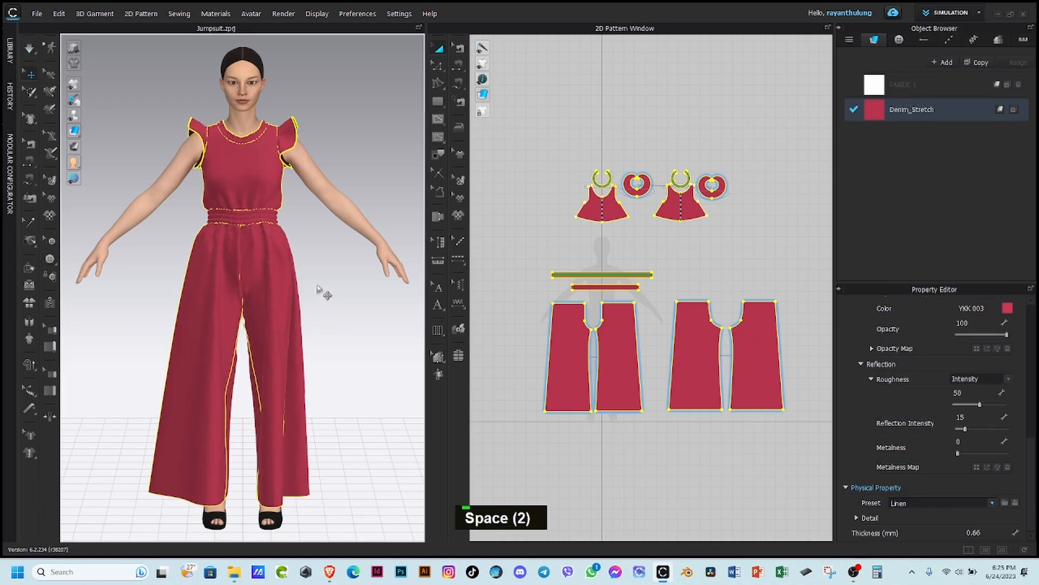
scroll(274, 295, down, 2)
scroll(274, 216, up, 2)
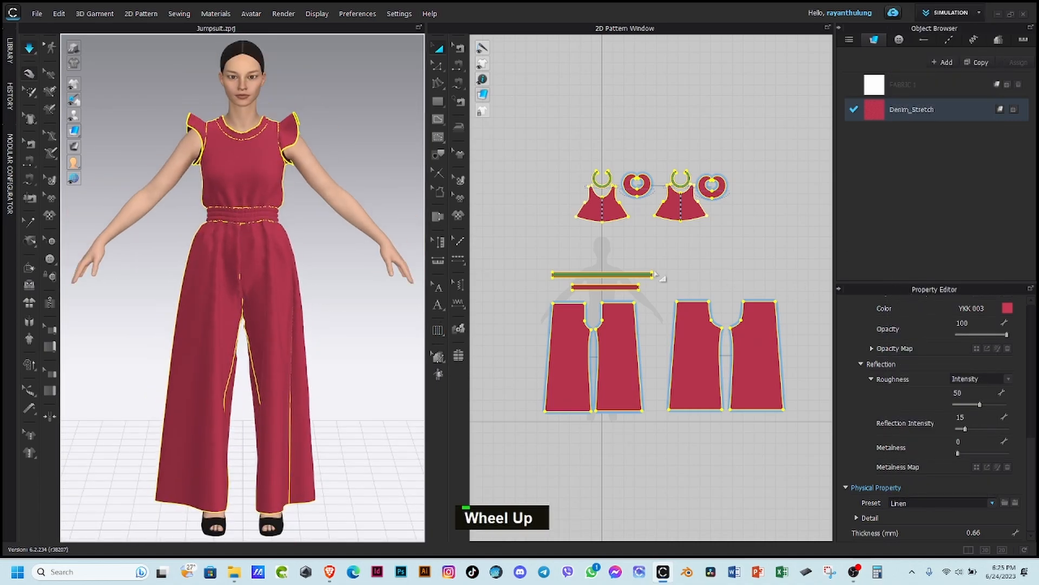
click(921, 503)
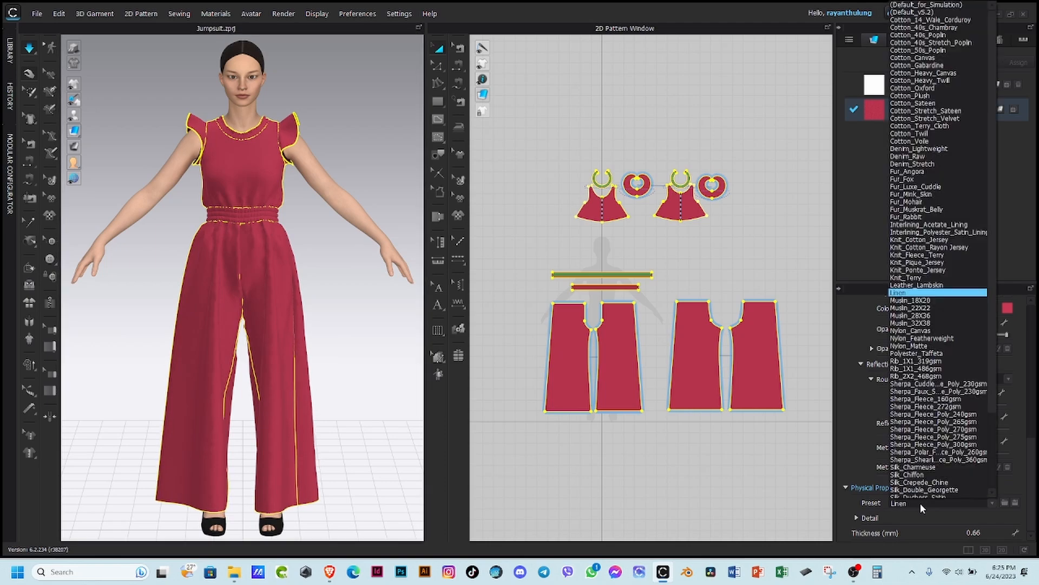
scroll(920, 490, down, 1)
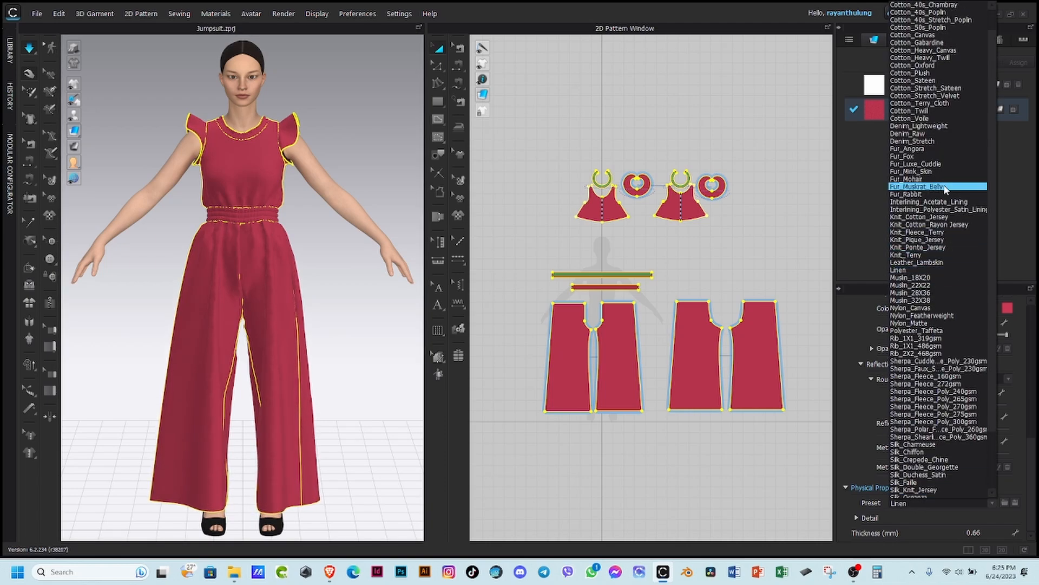
click(919, 452)
click(549, 210)
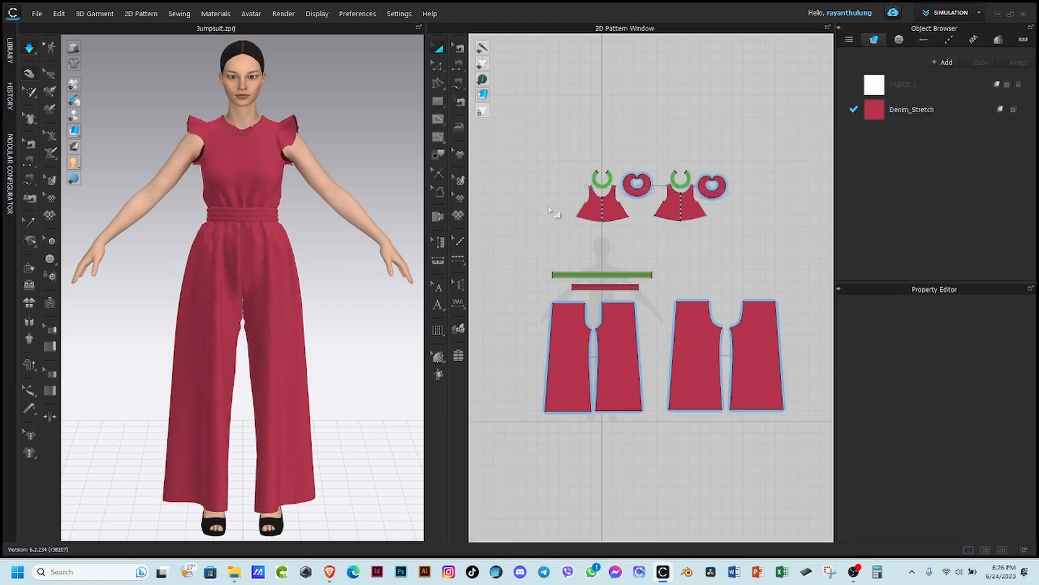
key(space)
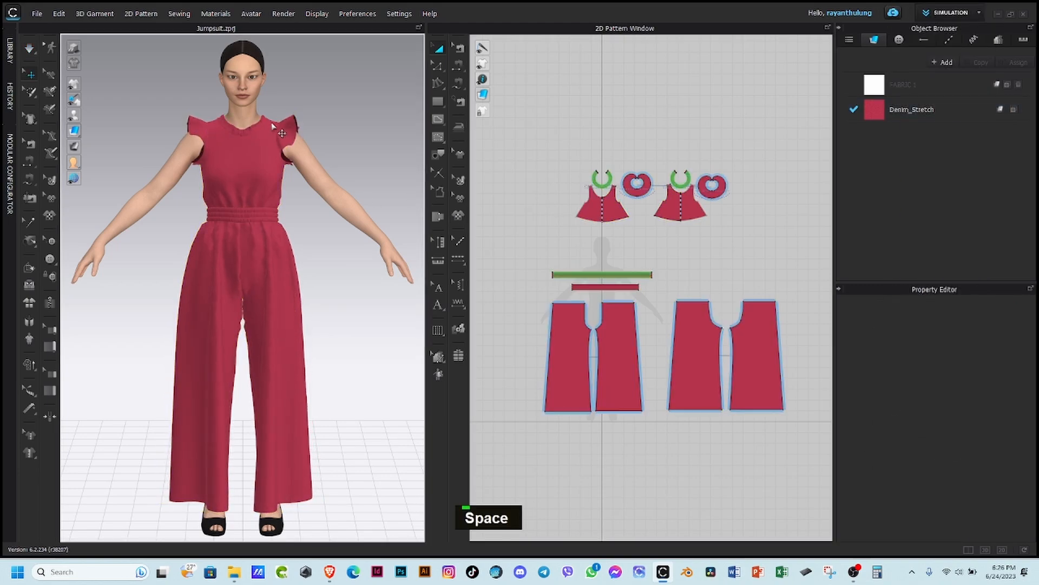
scroll(184, 115, down, 3)
scroll(184, 115, up, 2)
key(space)
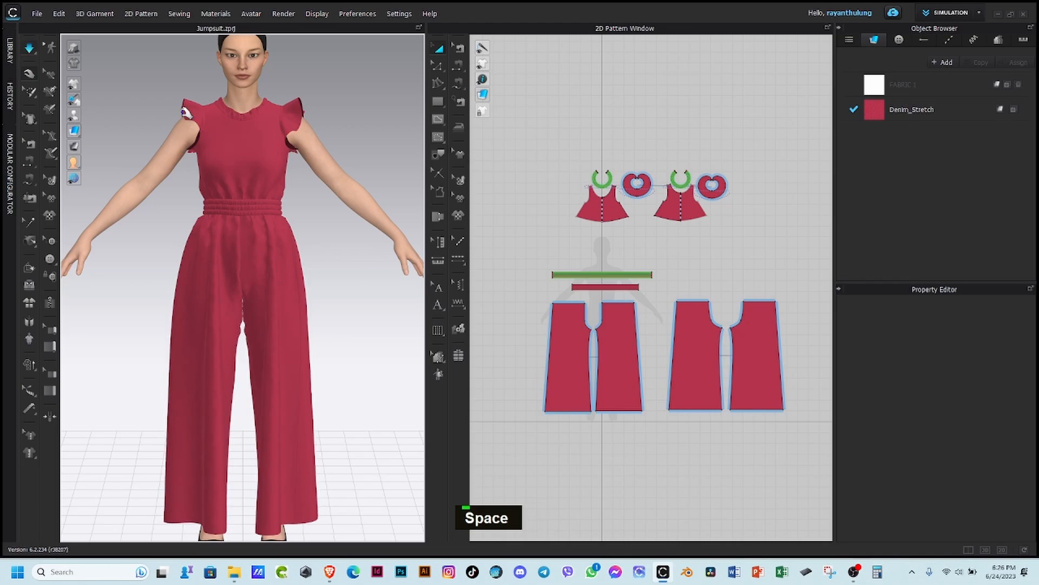
click(187, 116)
scroll(348, 141, up, 2)
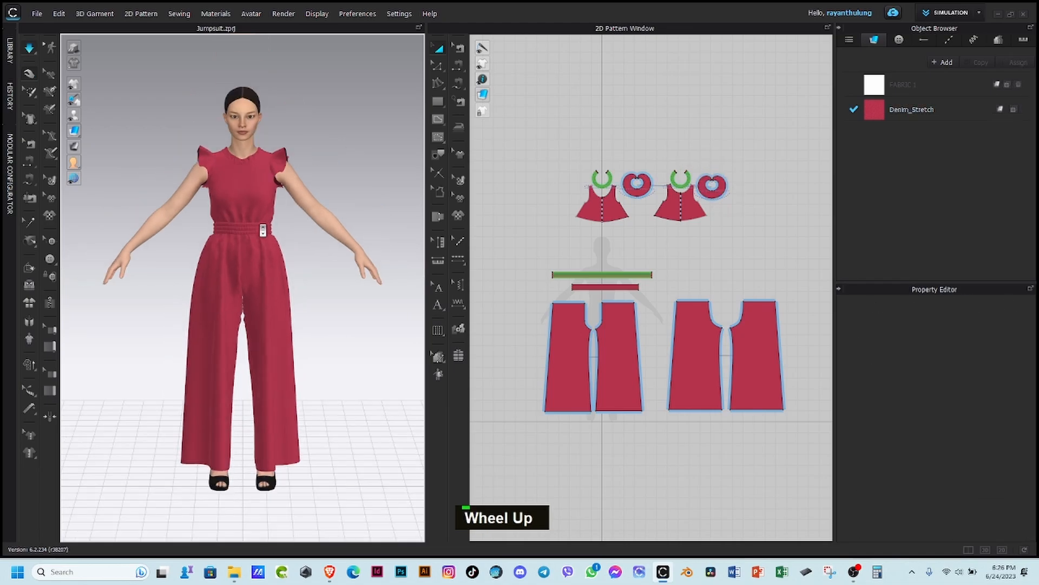
Step: Set the physical property preset of the Denim_Stretch fabric to Silk_Knit_Jersey
click(952, 114)
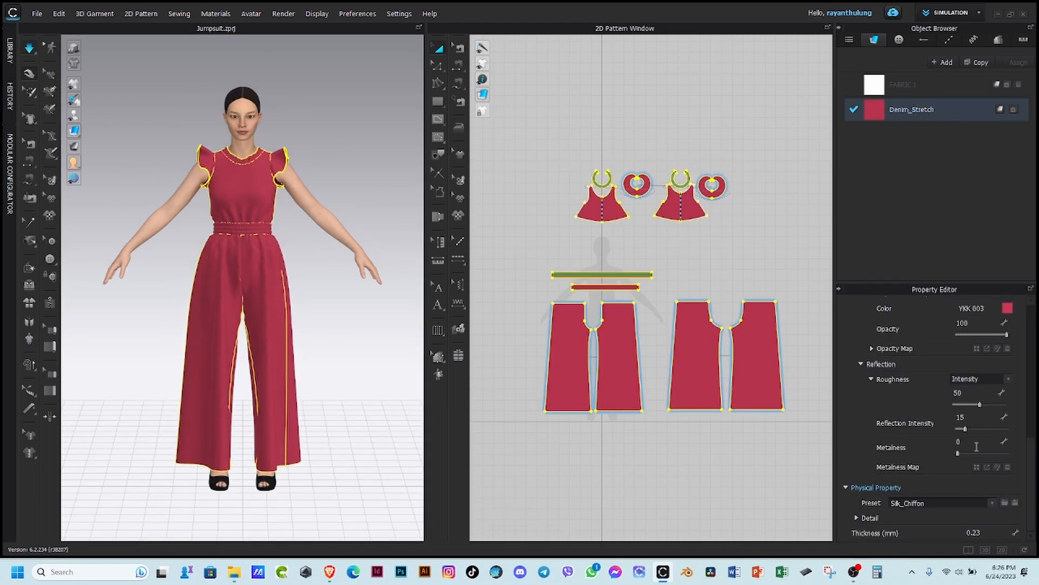
click(954, 498)
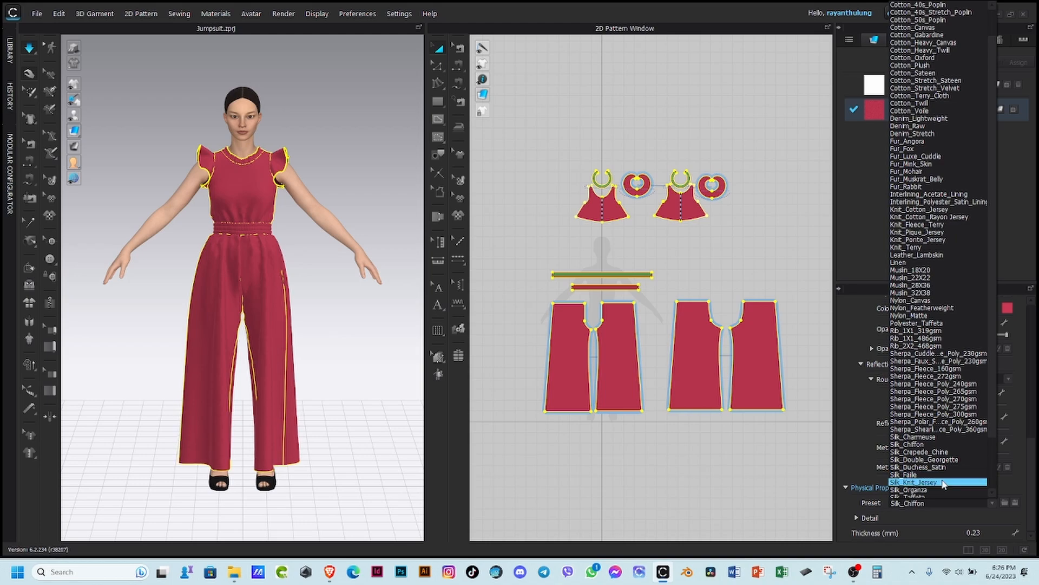
click(945, 482)
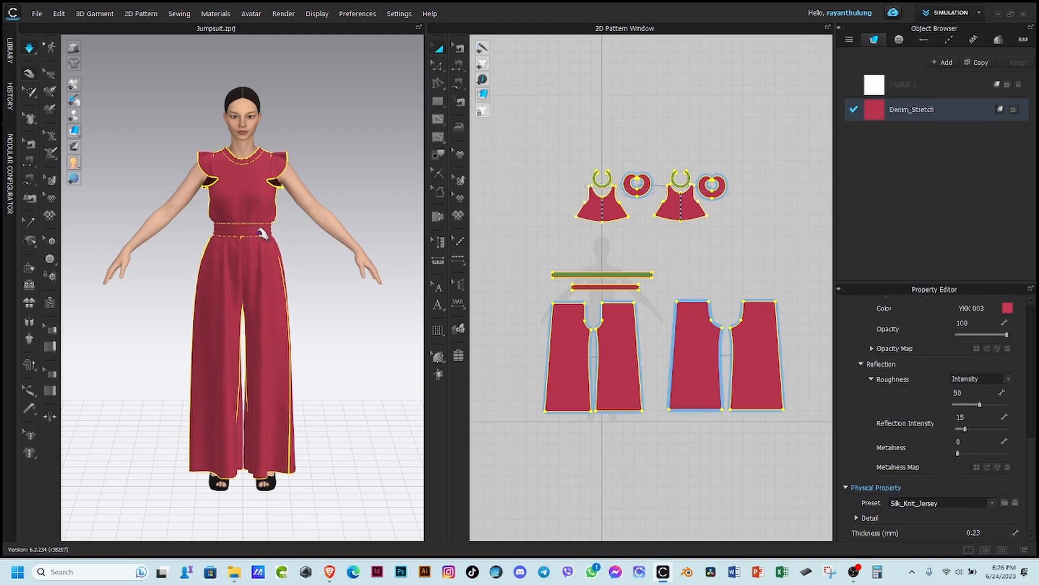
Step: Examine the drape of the jumpsuit's flutter sleeves, bodice, gathered waistband and trouser legs, from close up to full length
scroll(241, 167, down, 3)
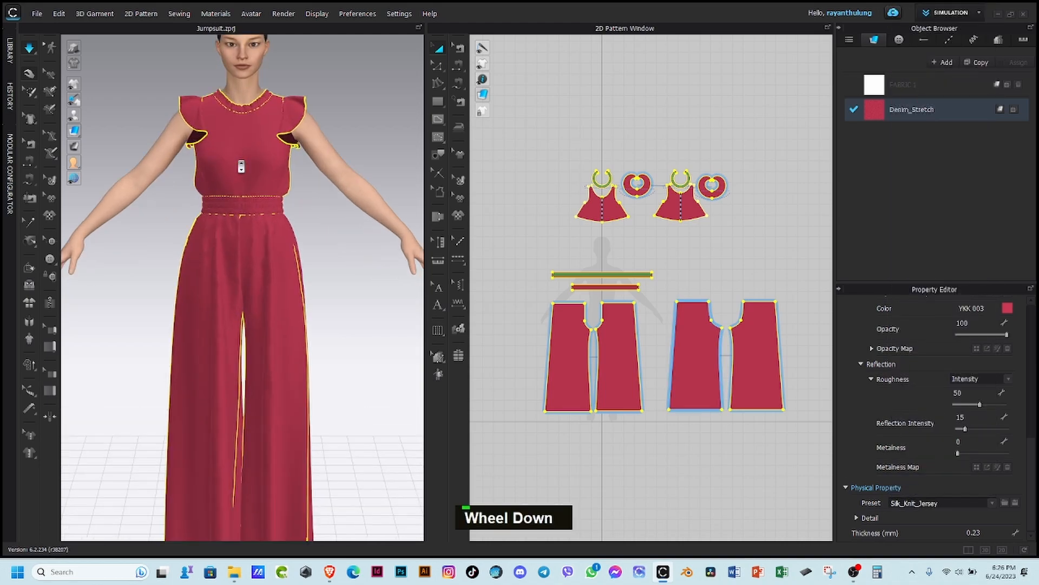
click(364, 84)
scroll(271, 98, up, 5)
scroll(270, 131, up, 5)
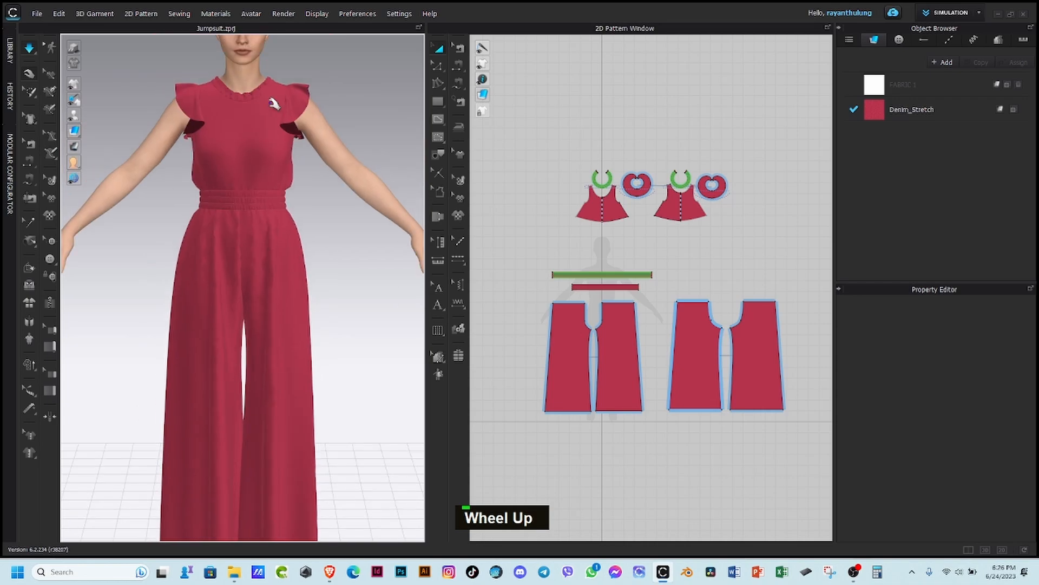
middle_click(273, 106)
scroll(249, 135, down, 5)
scroll(303, 102, up, 2)
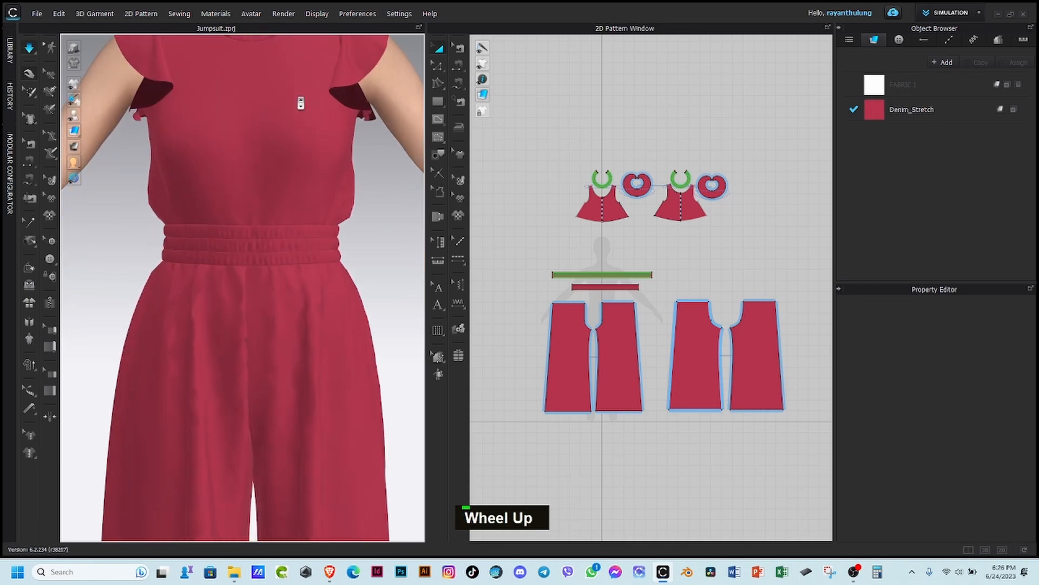
scroll(632, 172, down, 2)
scroll(632, 172, up, 1)
scroll(632, 172, up, 1)
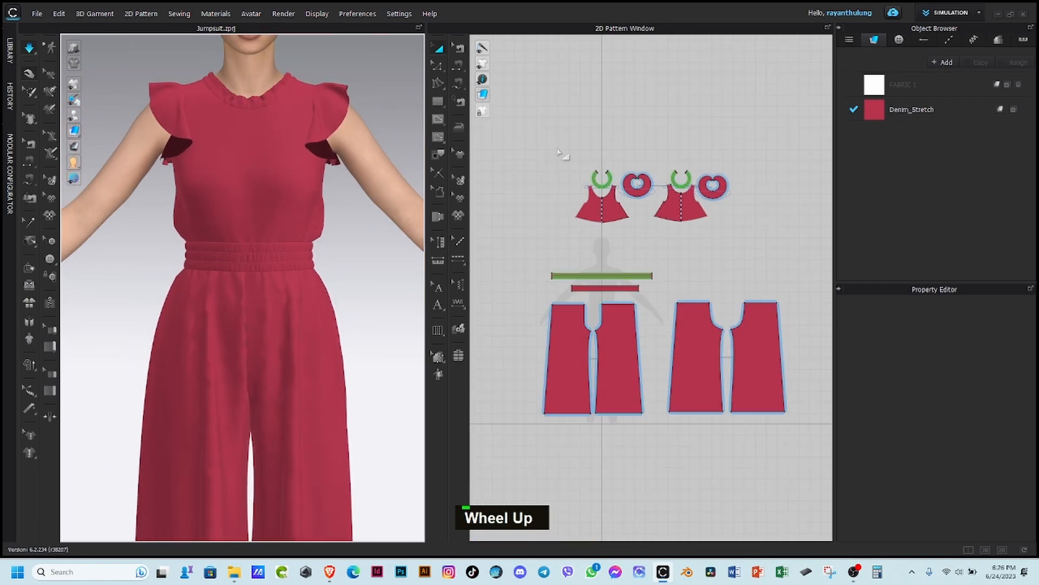
scroll(330, 241, up, 4)
middle_drag(279, 297, 274, 231)
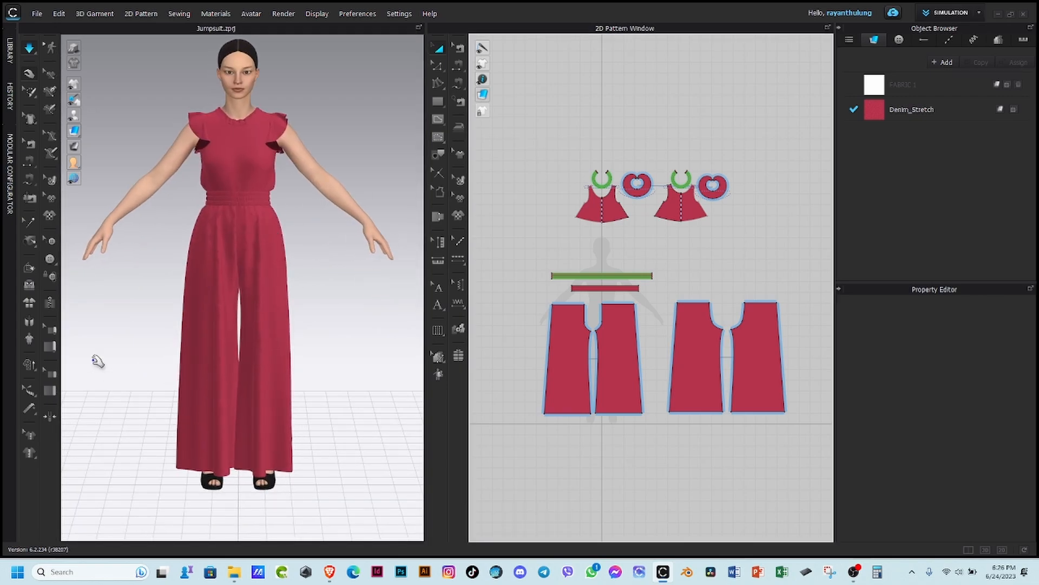
Step: Show only the 3D garment window and convert the jumpsuit to high resolution with the Fitting (Accurate Fabric) simulation preset
click(985, 550)
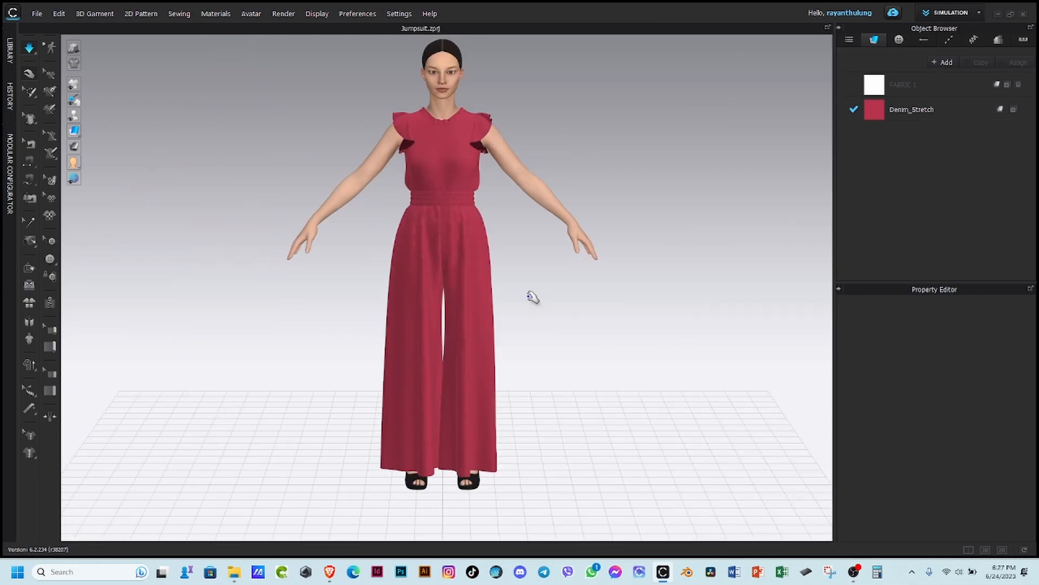
click(10, 57)
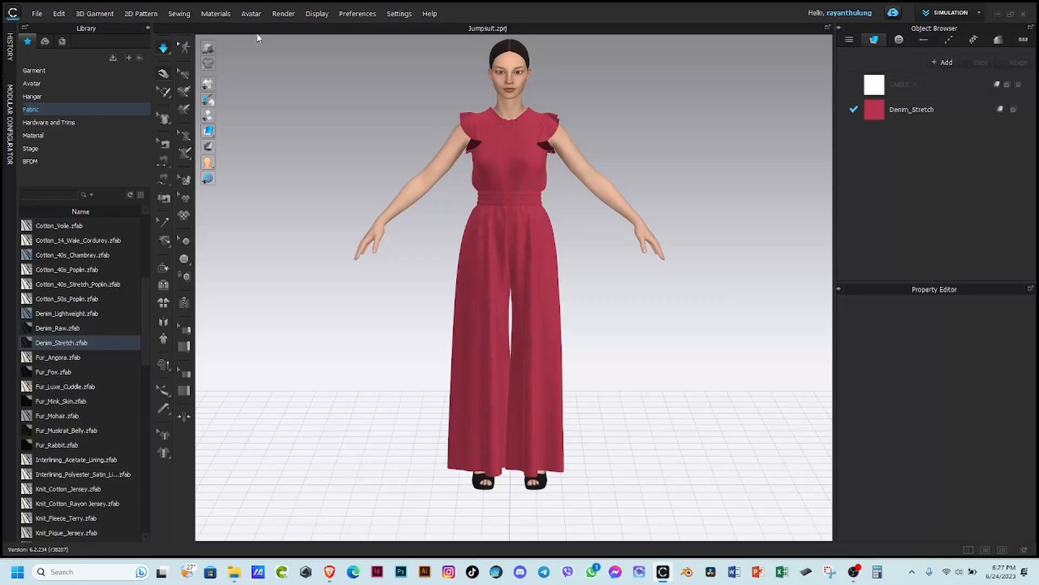
click(148, 27)
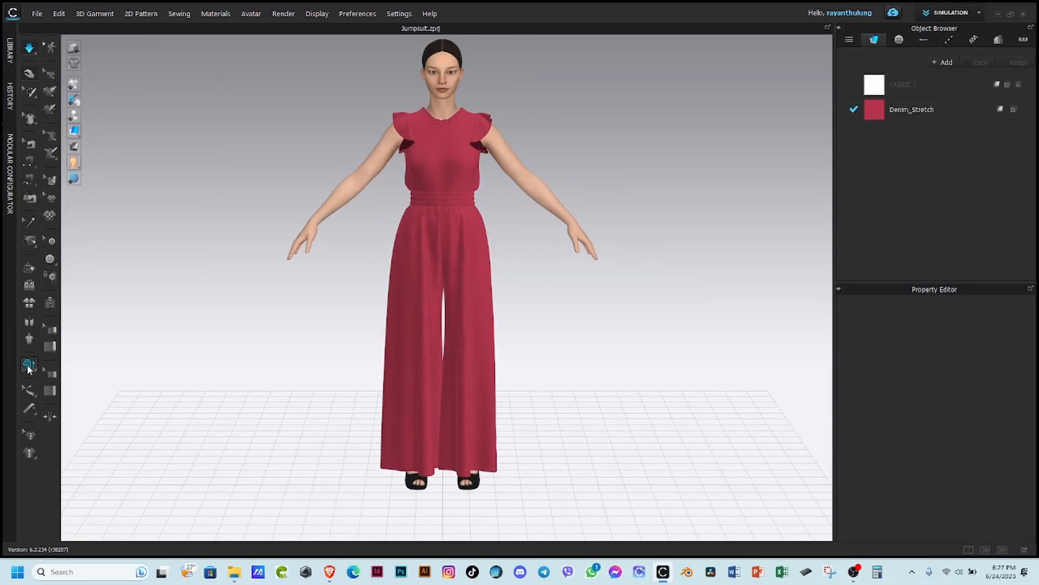
click(30, 365)
click(536, 366)
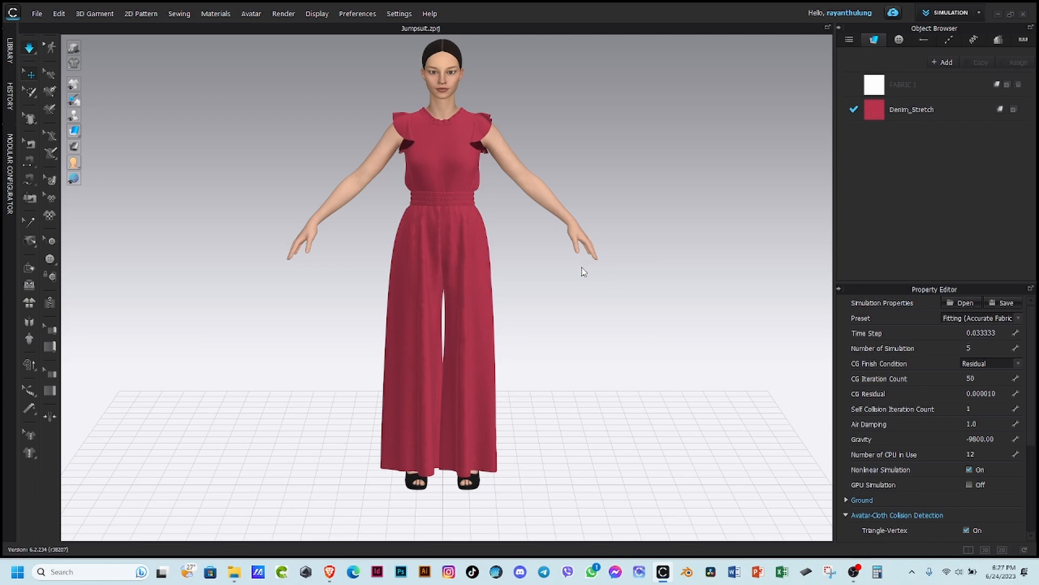
Step: Simulate the high-resolution jumpsuit so the waist gathers and trouser legs settle, then return to the full front view
key(space)
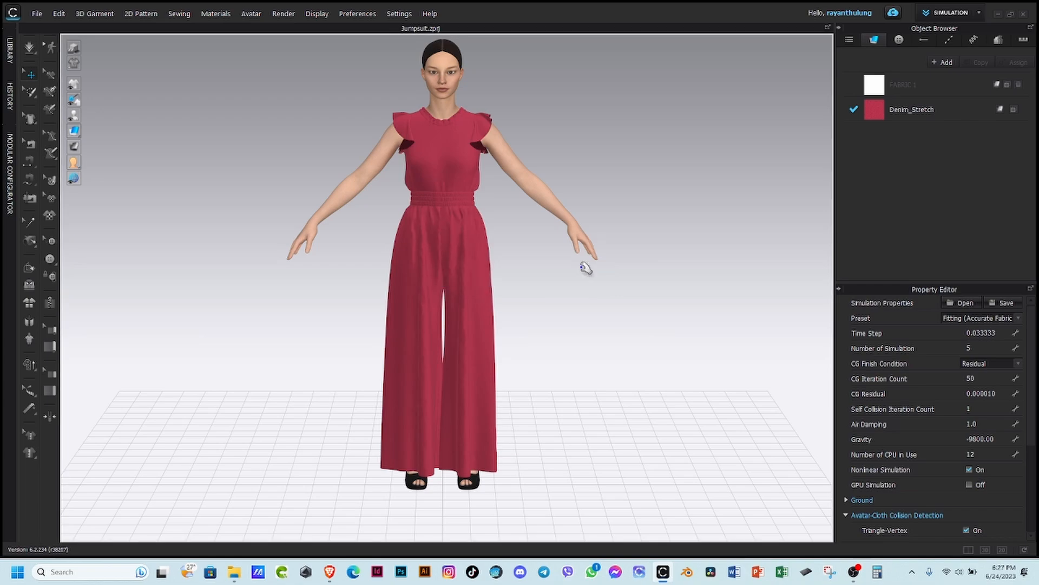
key(space)
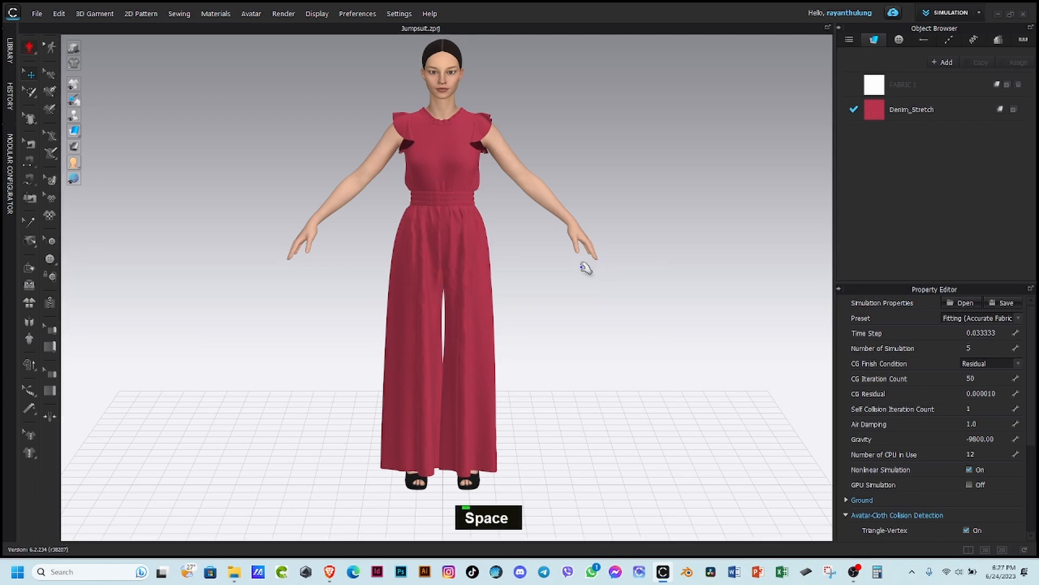
scroll(437, 128, down, 1)
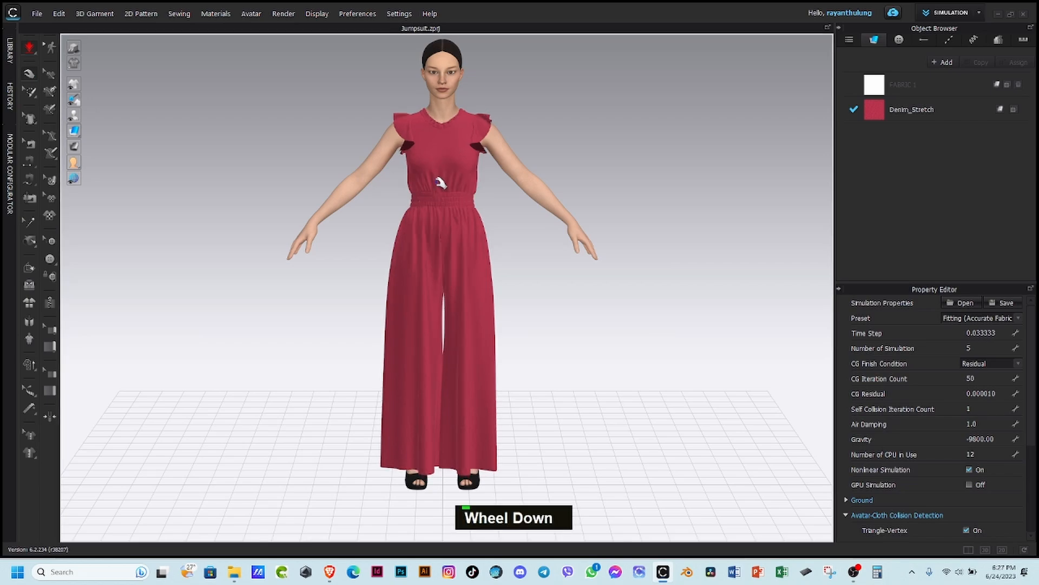
scroll(441, 183, up, 1)
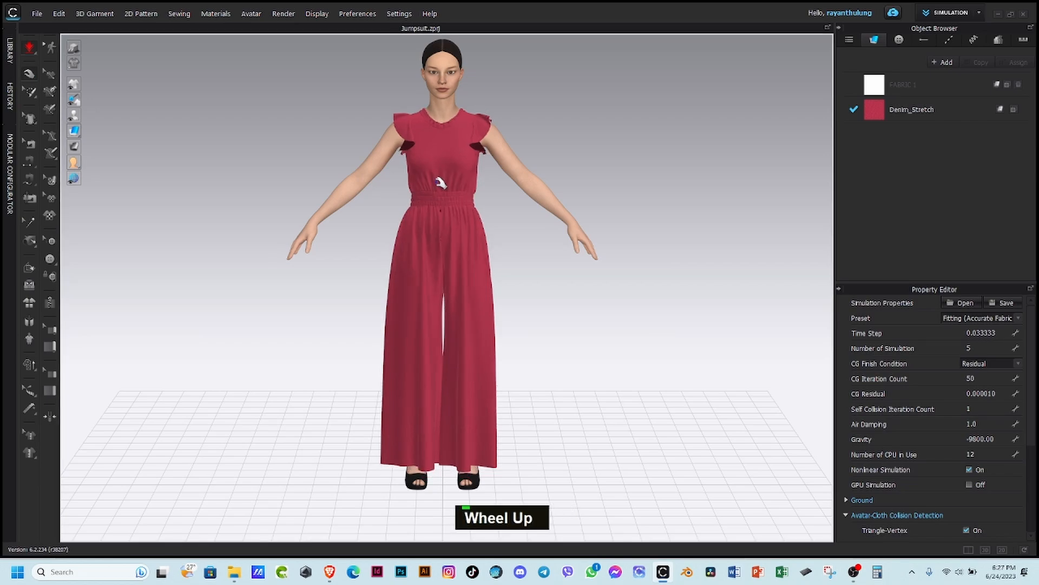
scroll(442, 183, up, 2)
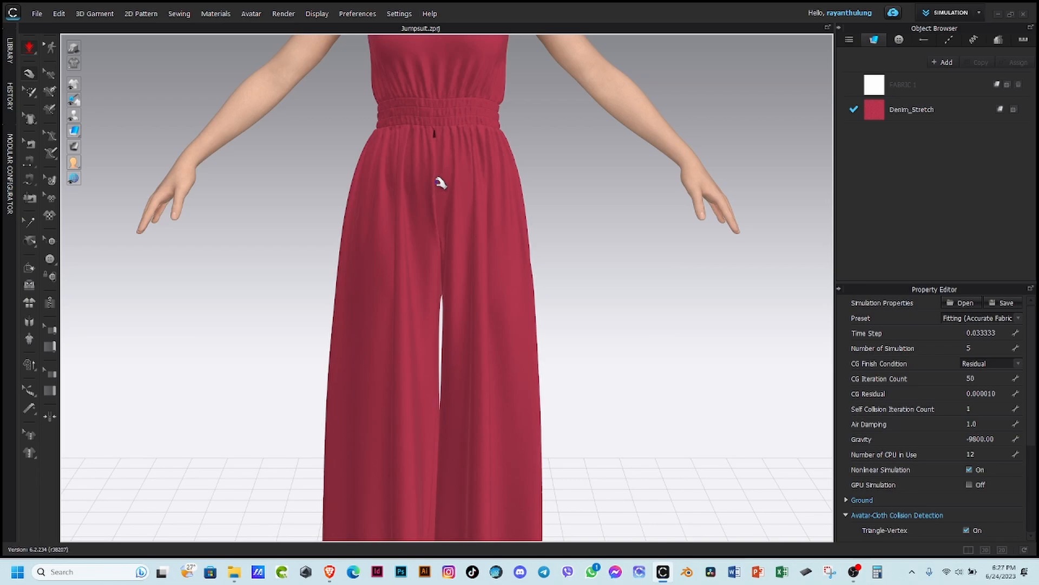
key(2)
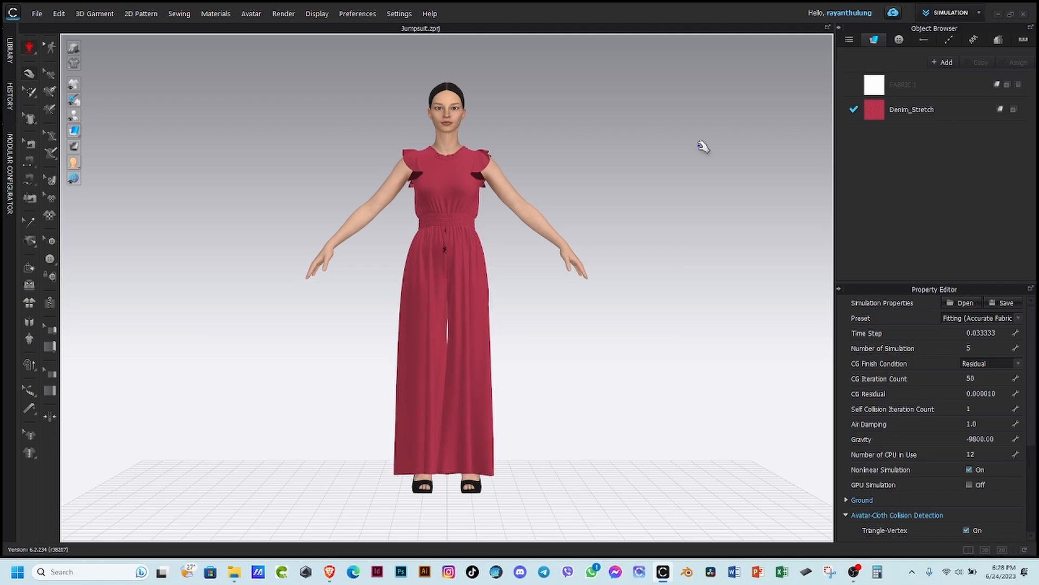
Step: Open a wide Render window beside the 3D view and start the interactive render with the figure filling the frame
click(283, 15)
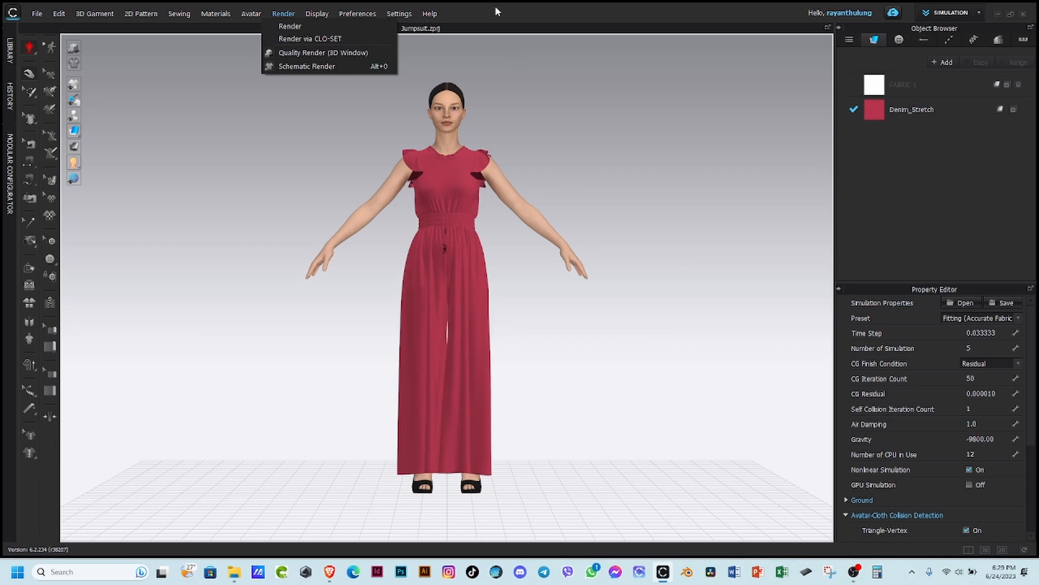
click(312, 29)
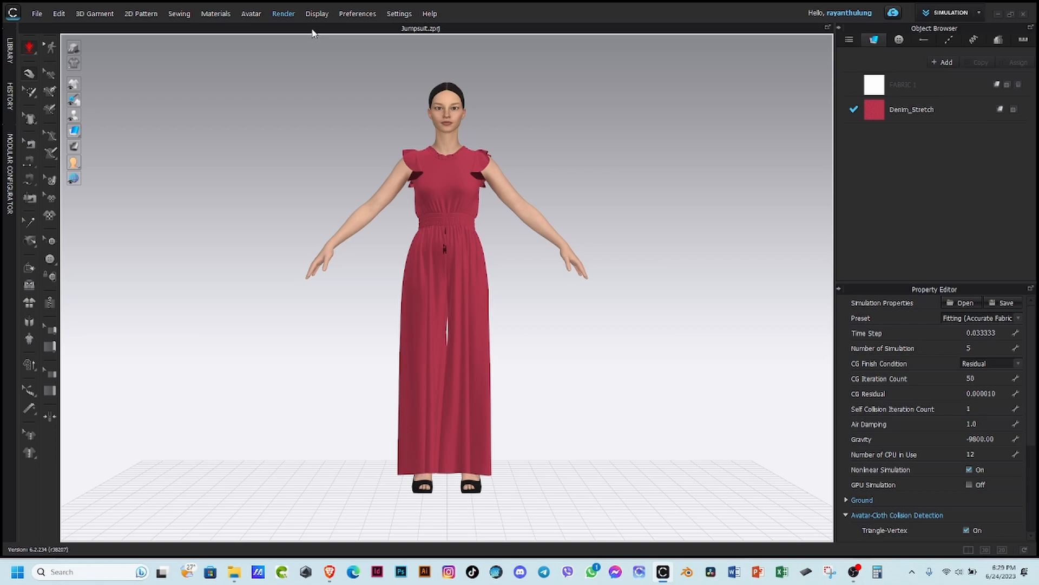
click(280, 15)
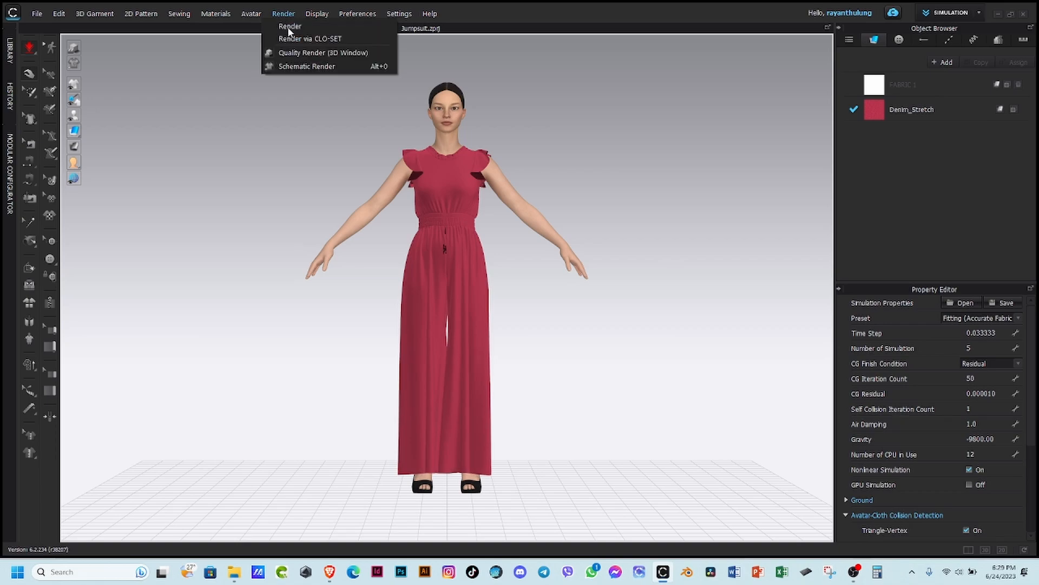
click(289, 27)
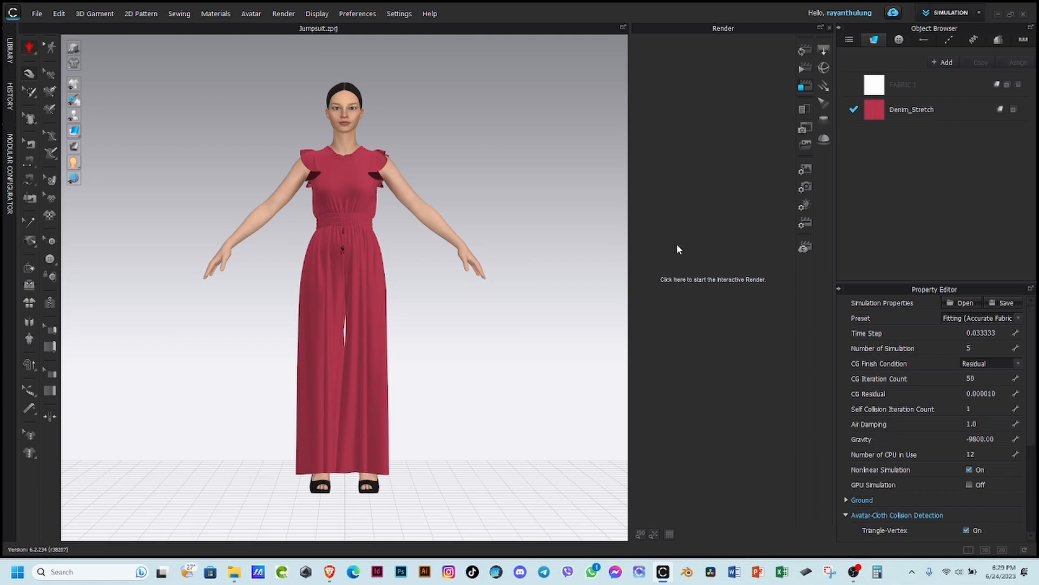
drag(630, 287, 413, 269)
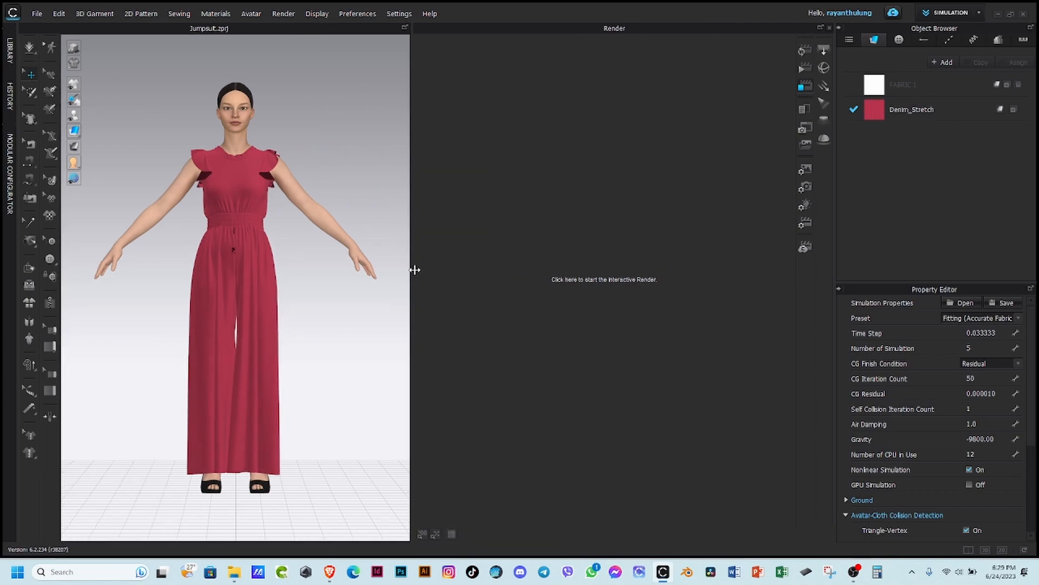
click(804, 52)
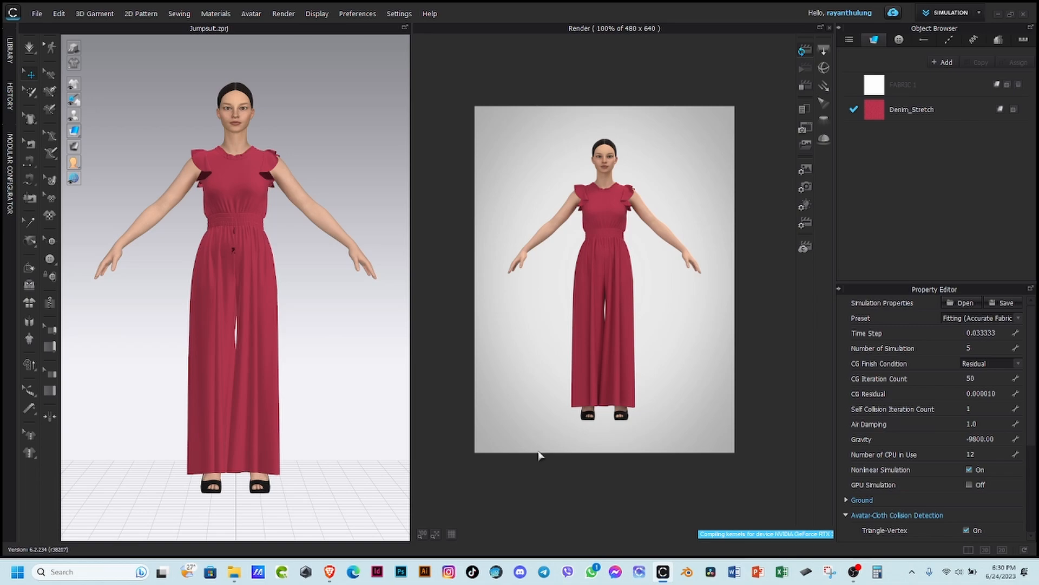
scroll(606, 259, down, 2)
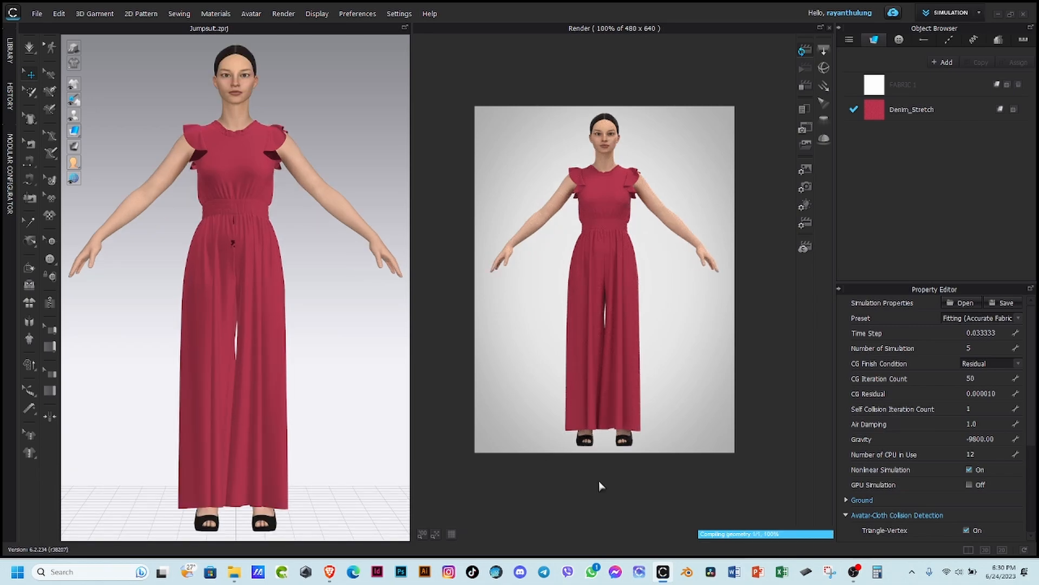
Step: Save the front render as a PNG image named "jumpsuit front" in the Clo3D folder
click(805, 128)
scroll(47, 155, up, 1)
scroll(47, 155, down, 3)
click(42, 140)
click(135, 236)
text(jumpsuit front)
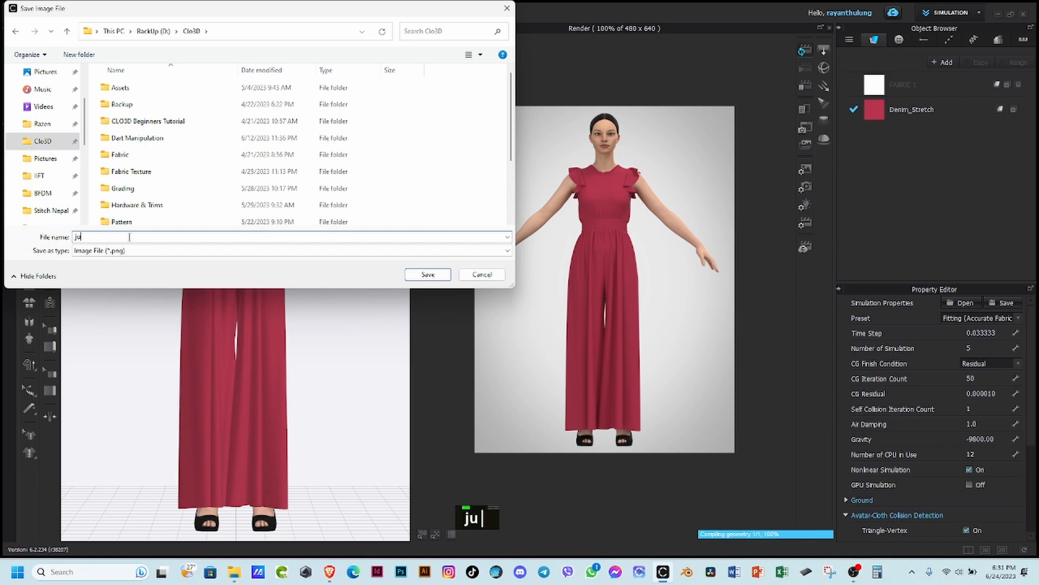
click(428, 274)
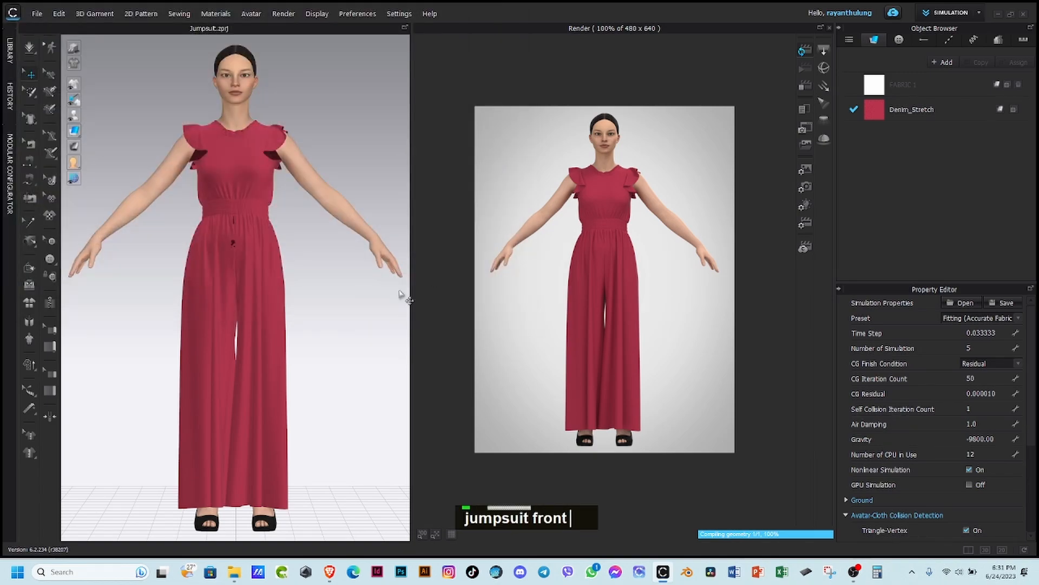
Step: Turn the figure to the back view so it fills the frame and start rendering that view
key(6)
key(5)
key(8)
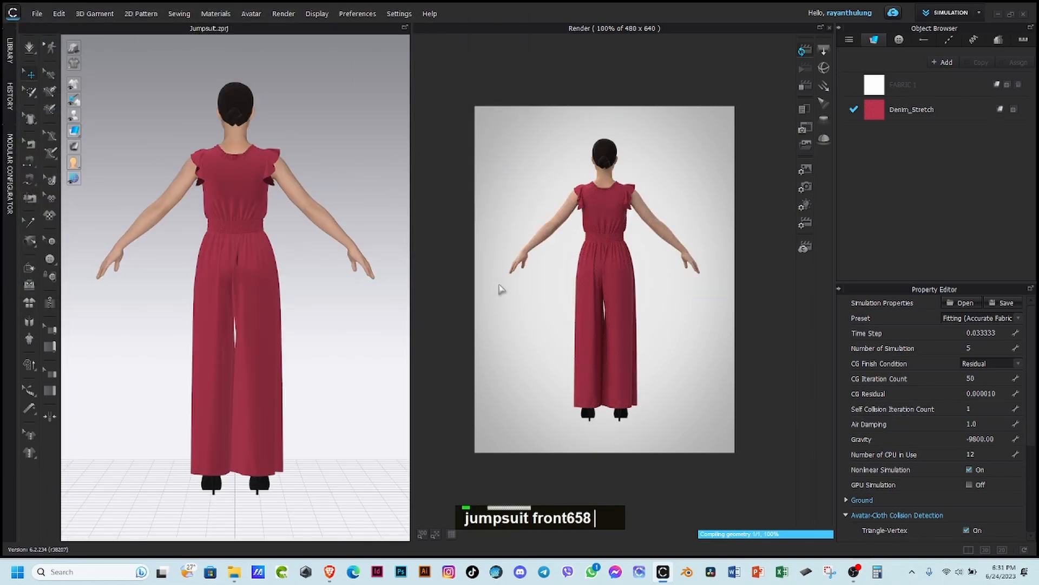
scroll(501, 289, down, 1)
click(803, 51)
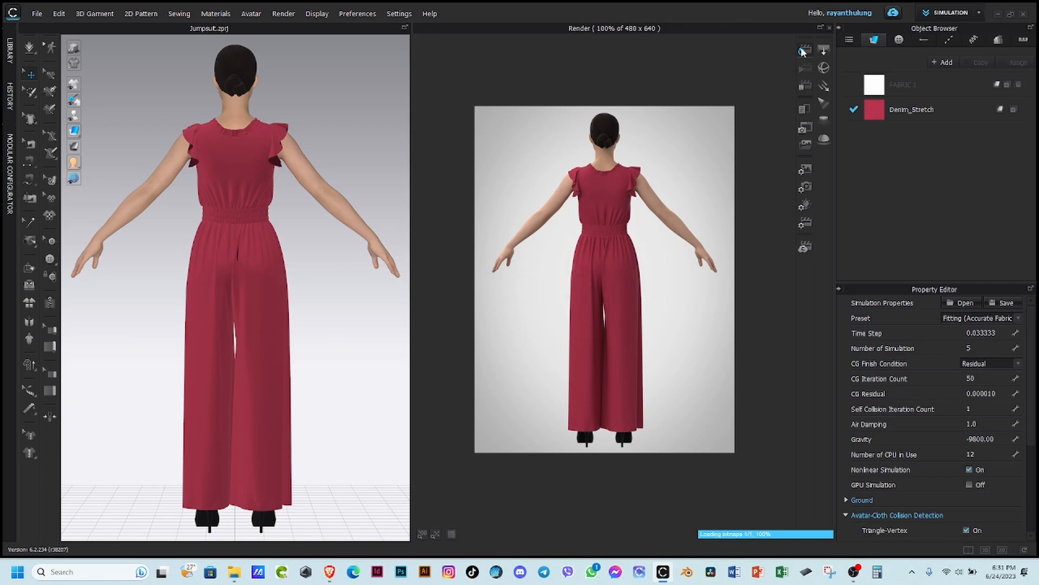
click(805, 68)
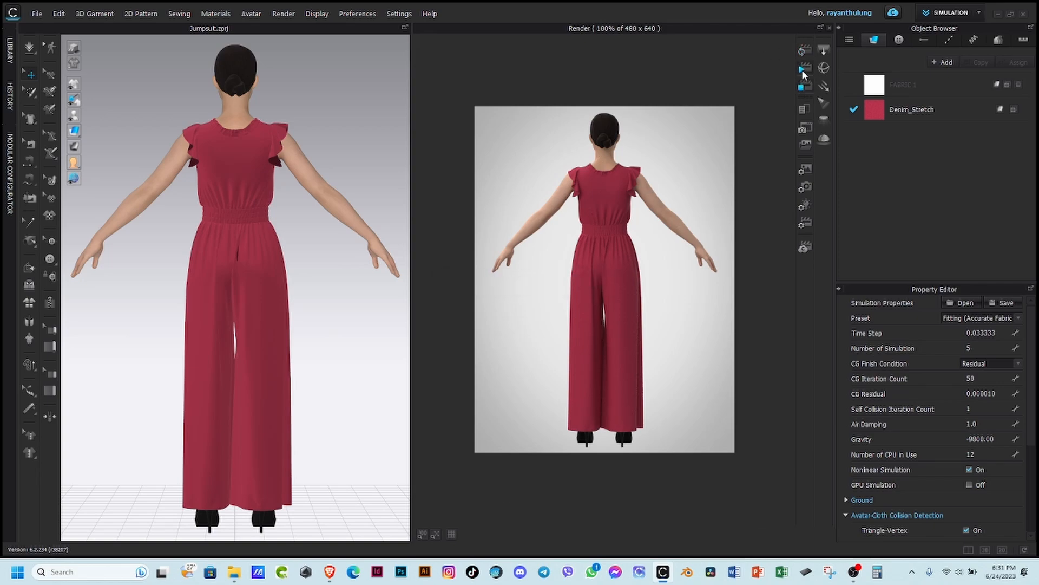
Step: Open the back render Jumpsuit.png from the Clo3D folder and examine its waist gathers and trouser legs up close
click(501, 320)
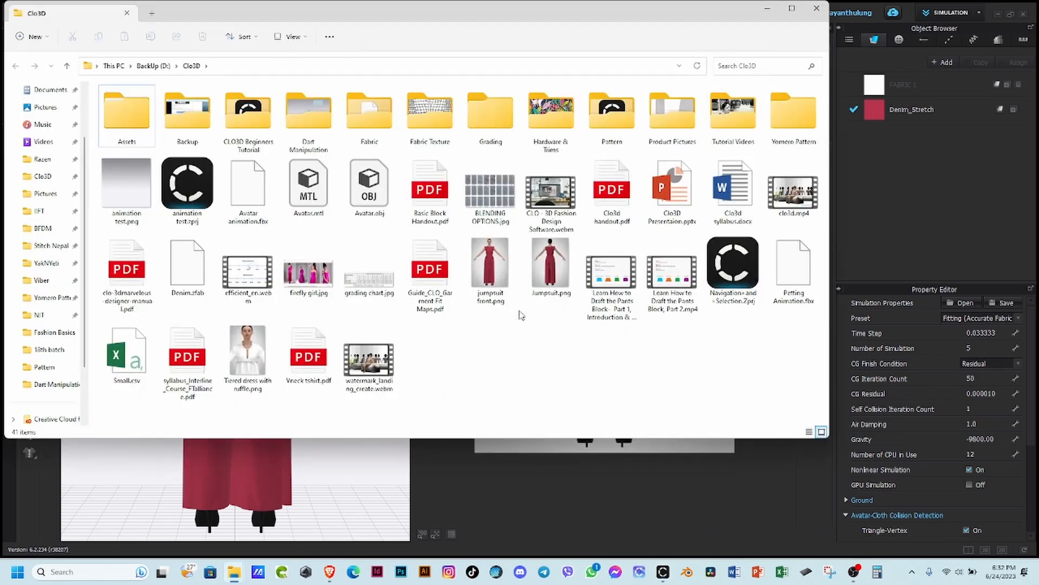
double_click(534, 292)
scroll(530, 290, up, 2)
right_click(530, 290)
scroll(543, 281, up, 2)
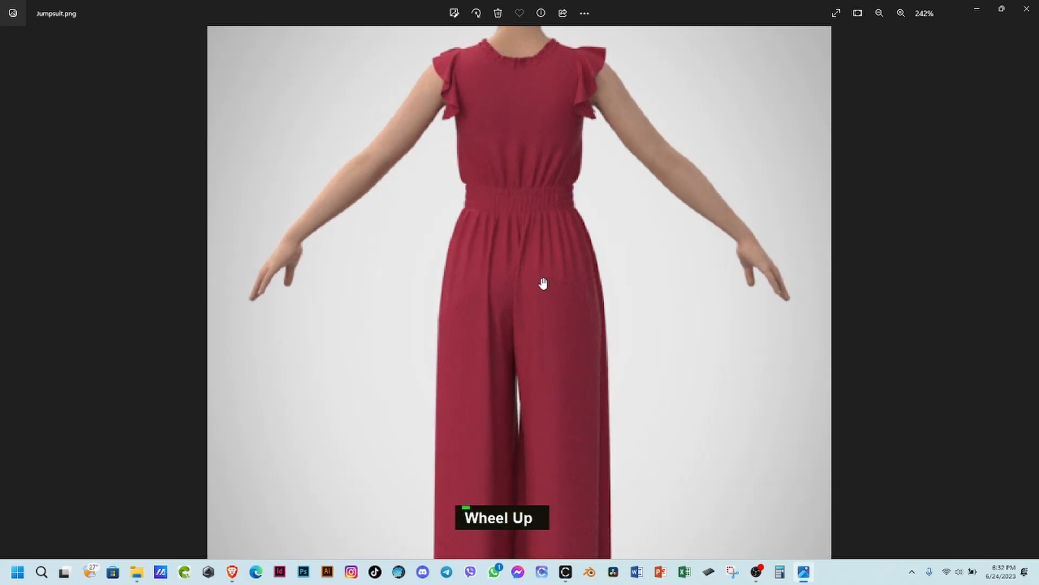
scroll(355, 346, down, 4)
Step: Examine jumpsuit front.png, compare it side by side with the back render, and close the image viewer and folder
double_click(539, 528)
scroll(524, 272, up, 6)
scroll(527, 262, down, 8)
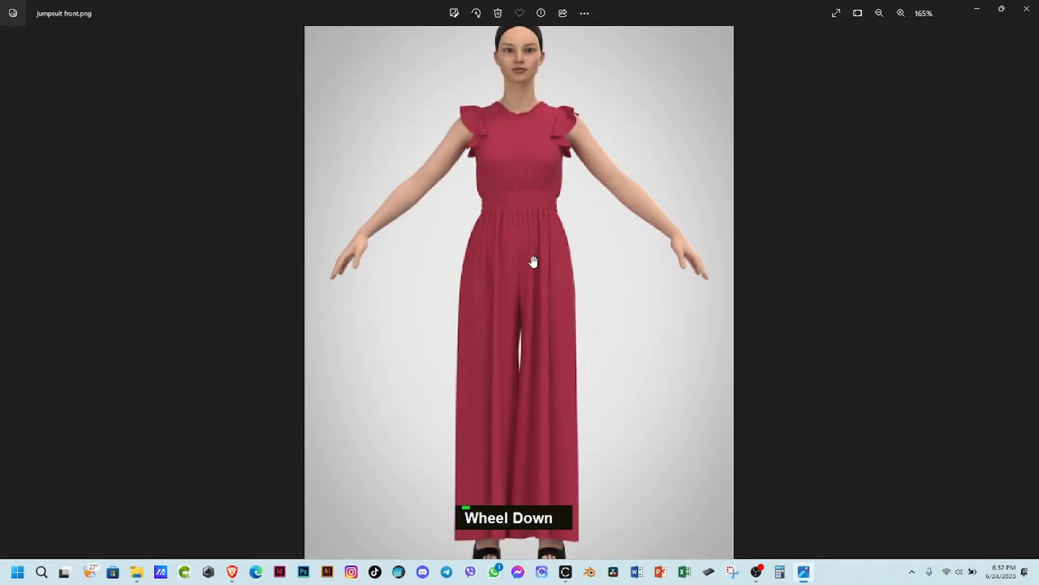
shift+click(572, 530)
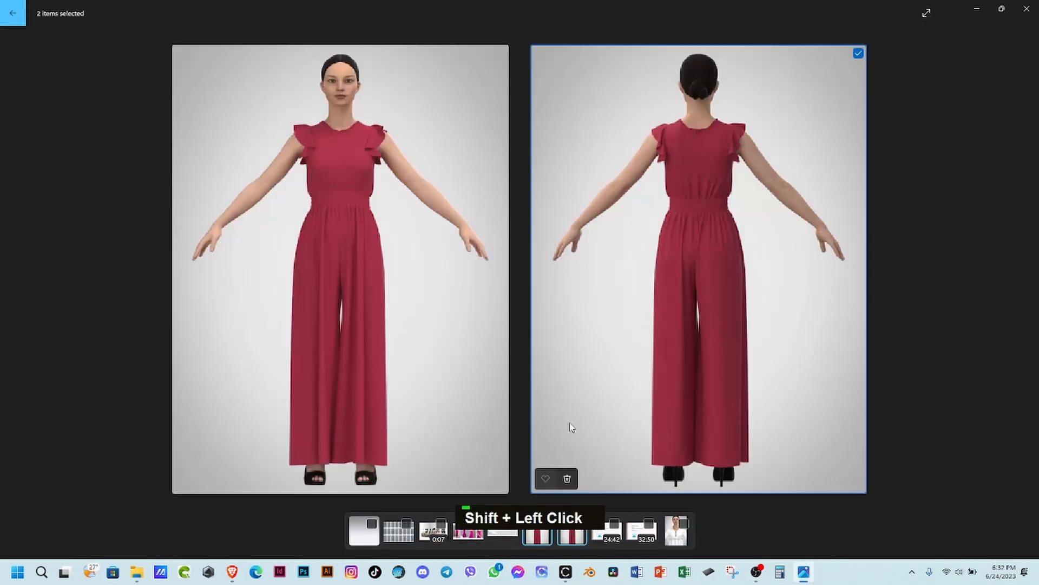
click(1027, 9)
click(814, 8)
Step: Close the Render window and show the jumpsuit alone from the front with the avatar hidden
click(828, 29)
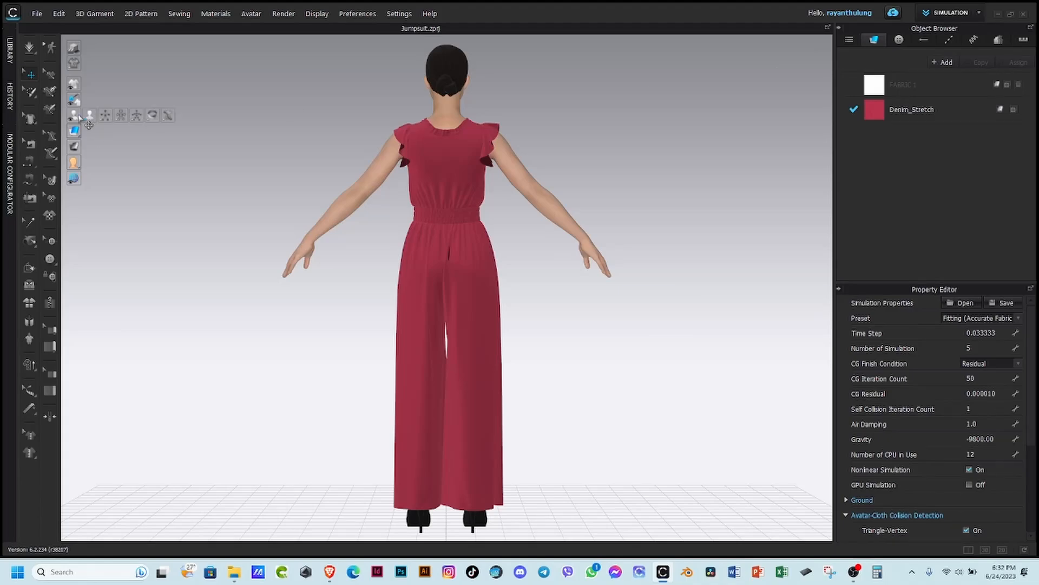
click(88, 114)
key(2)
Step: Record a turntable video of the jumpsuit with the duration set to 6 seconds
click(39, 14)
mouse_move(65, 160)
click(152, 155)
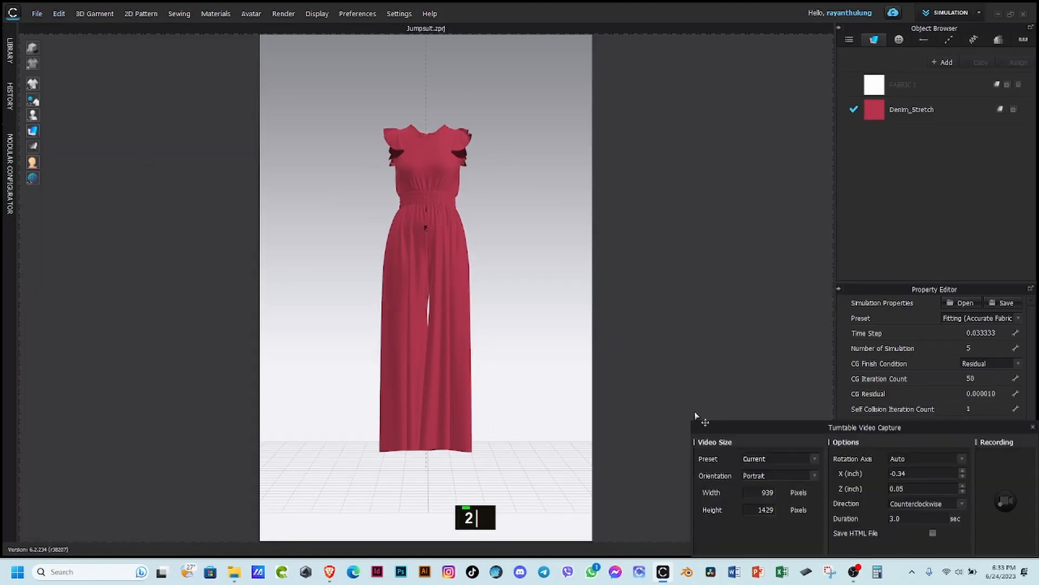
text(6)
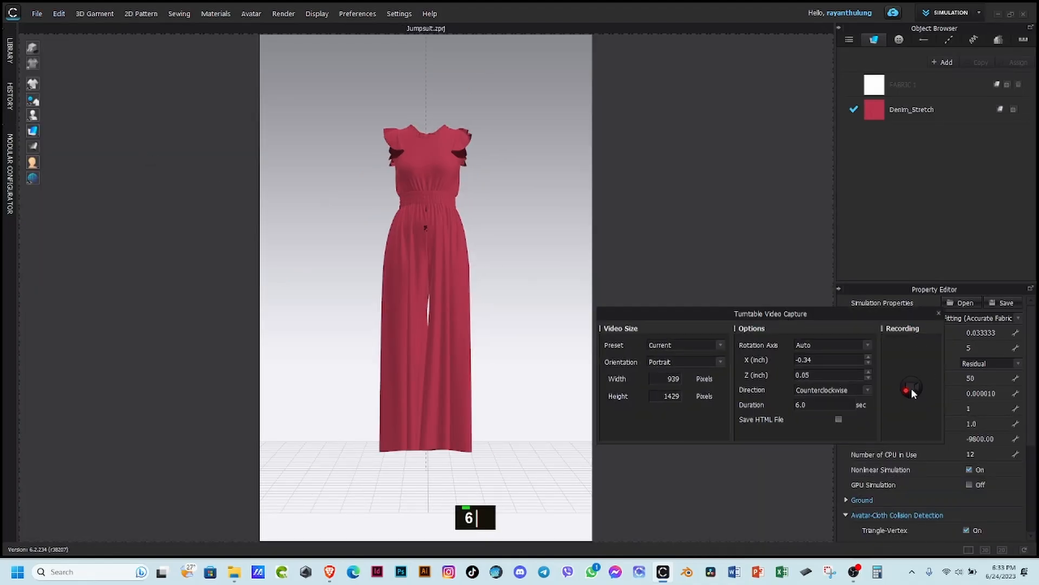
click(911, 390)
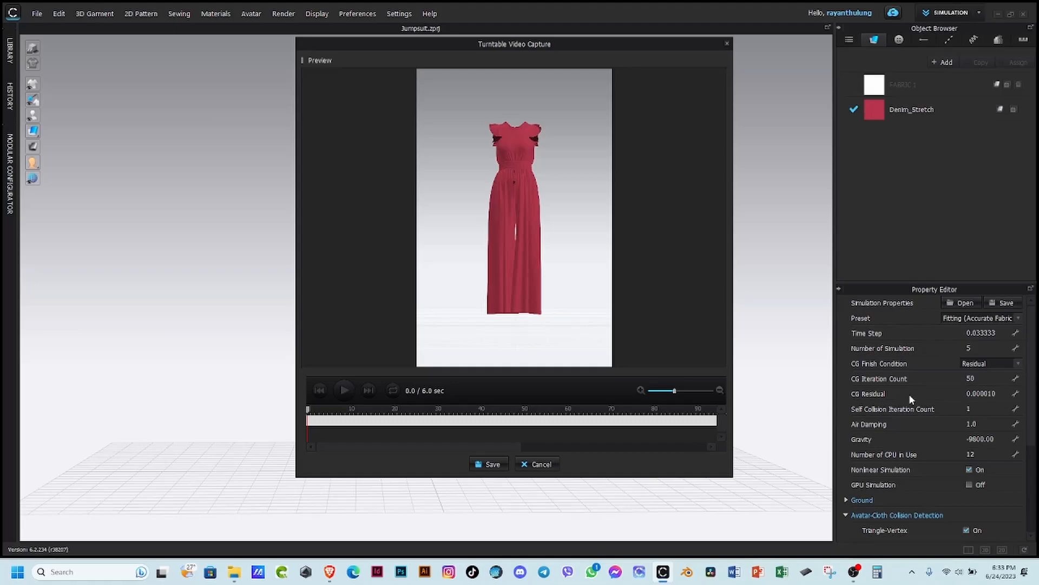
Step: Save the turntable video as an MP4 named "jumpsuit" in the Yomero Pattern folder inside Clo3D
click(493, 465)
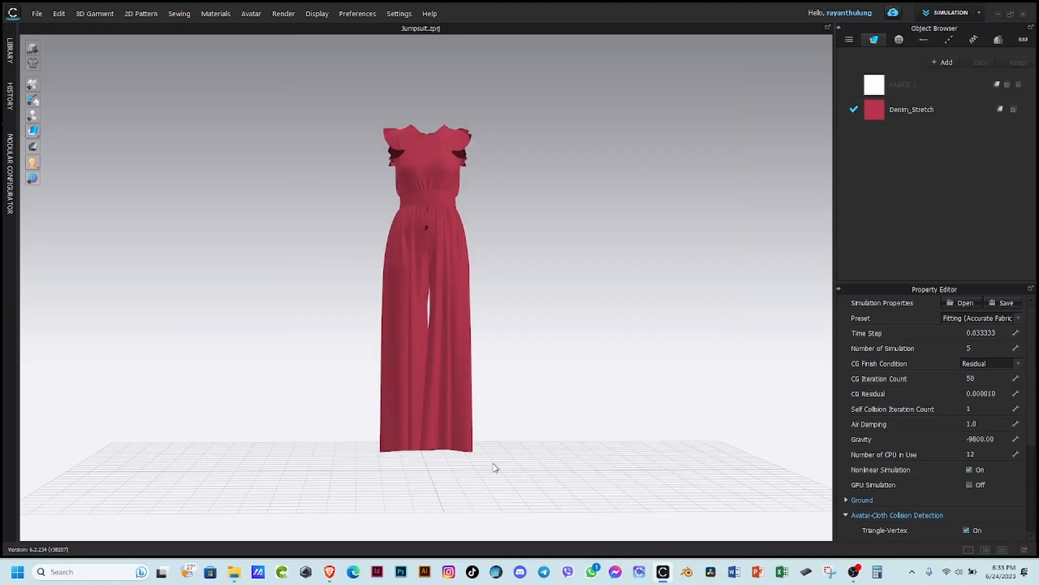
scroll(51, 161, down, 2)
click(49, 158)
scroll(141, 171, down, 2)
double_click(134, 168)
text(jumpsuit)
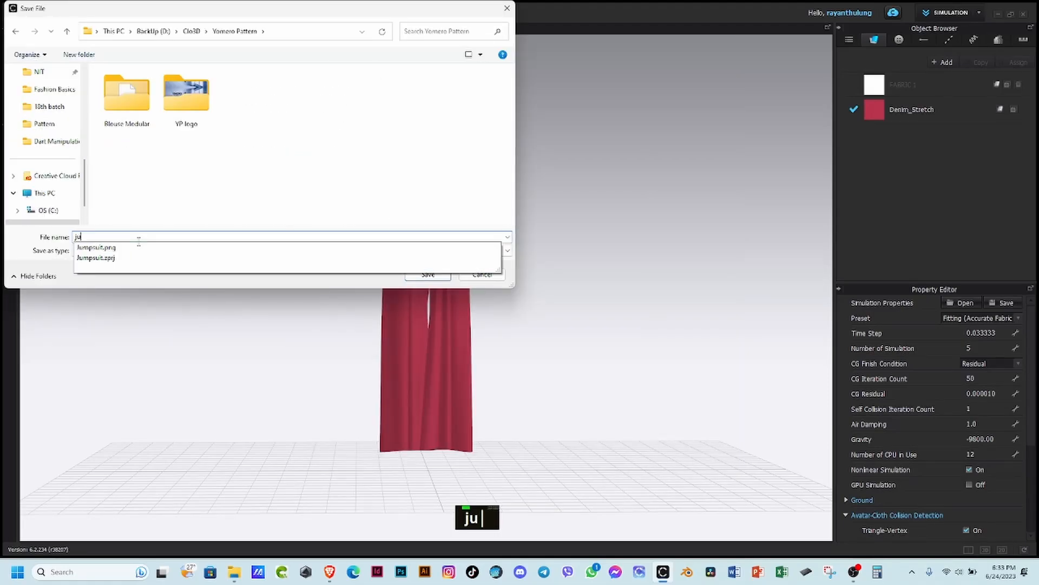
key(Return)
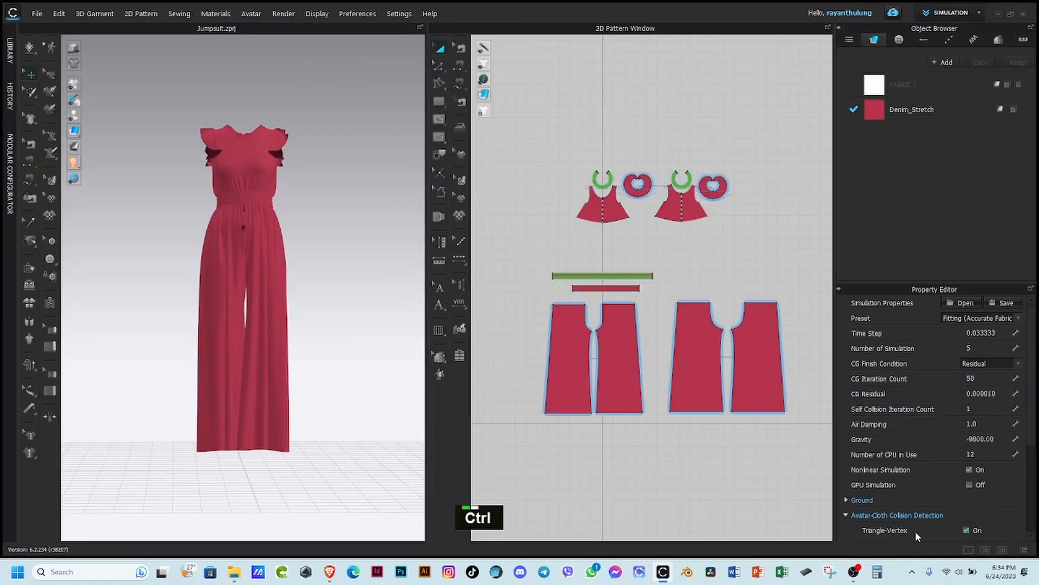
Step: Save the jumpsuit project under its existing file name
key(ctrl+s)
click(853, 571)
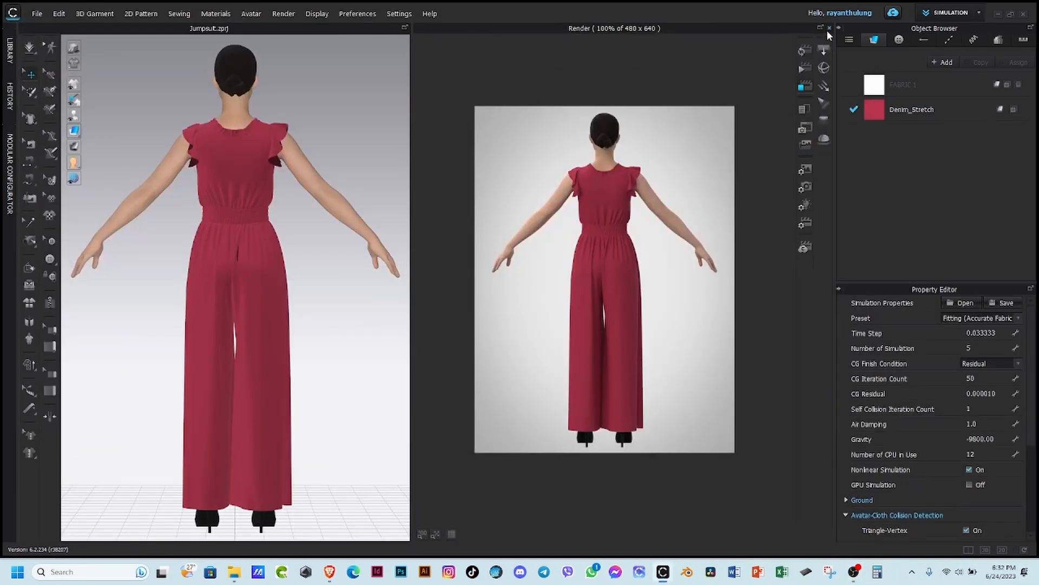
Step: Leave the Render window, hide the avatar and set the 3D garment to the front view
click(830, 28)
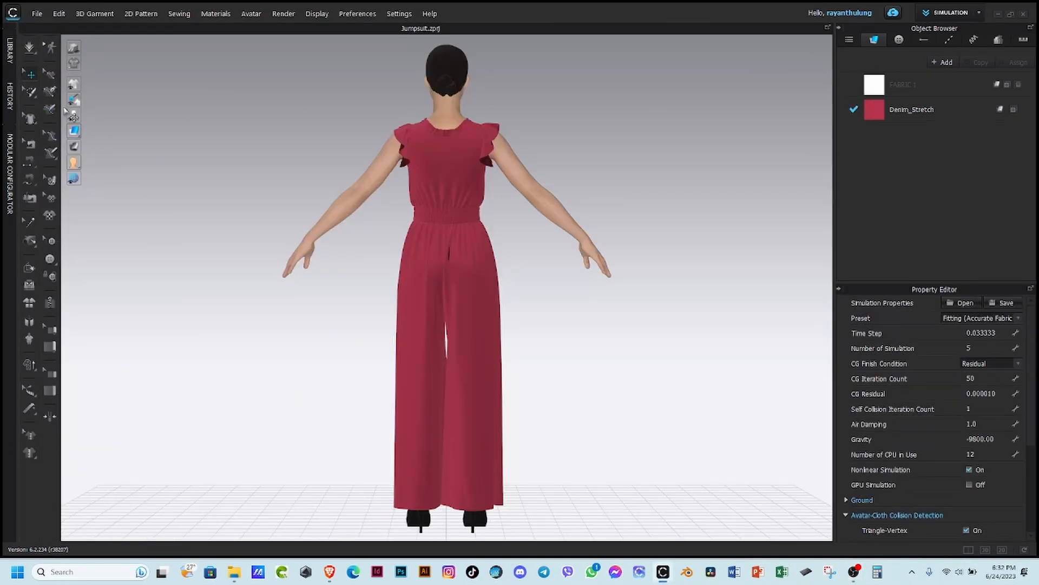
click(91, 116)
key(2)
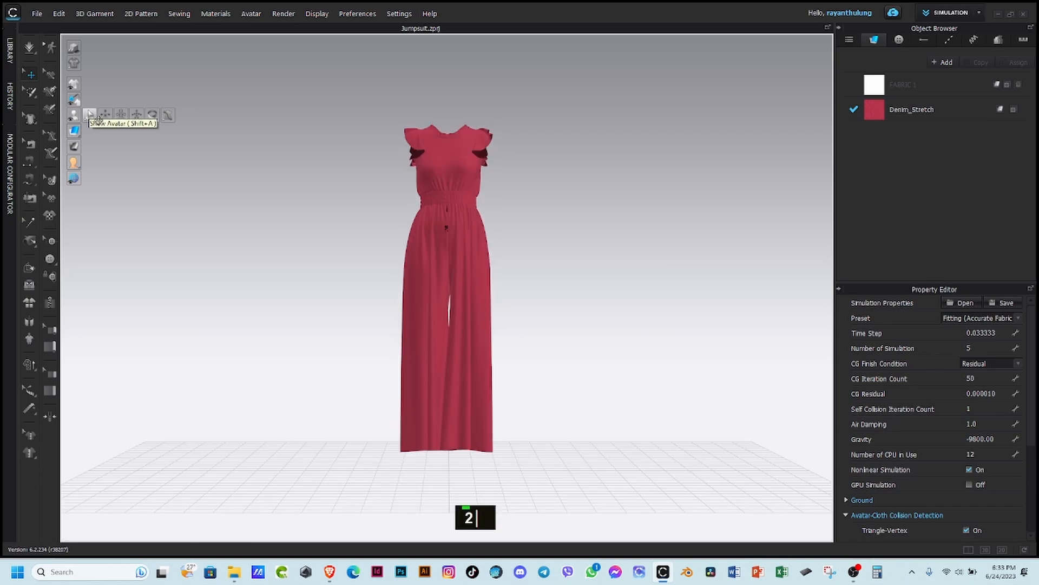
Step: Set up a turntable video capture of the garment lasting 6 seconds and record it
click(37, 13)
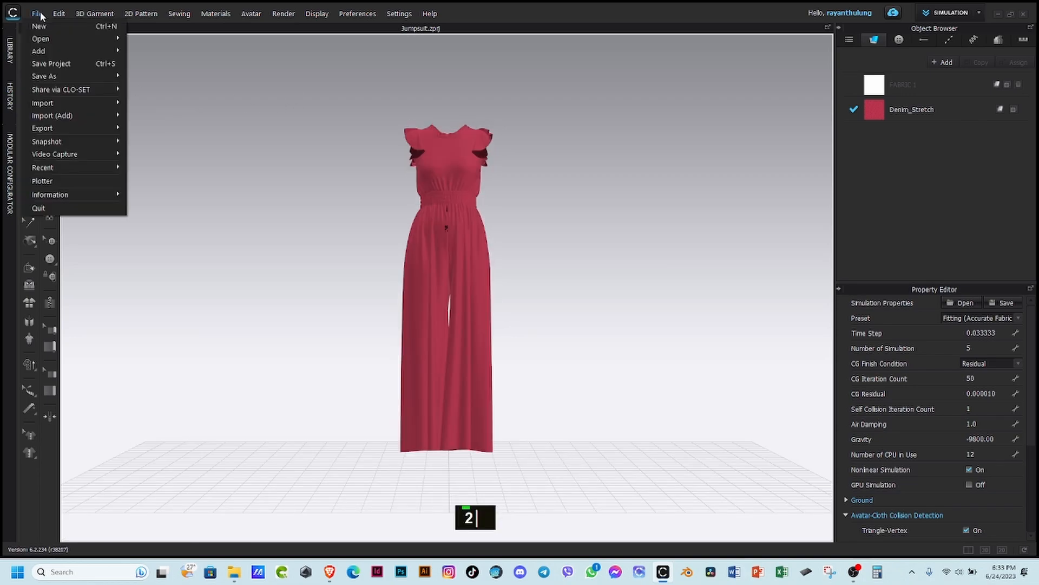
mouse_move(68, 156)
click(146, 154)
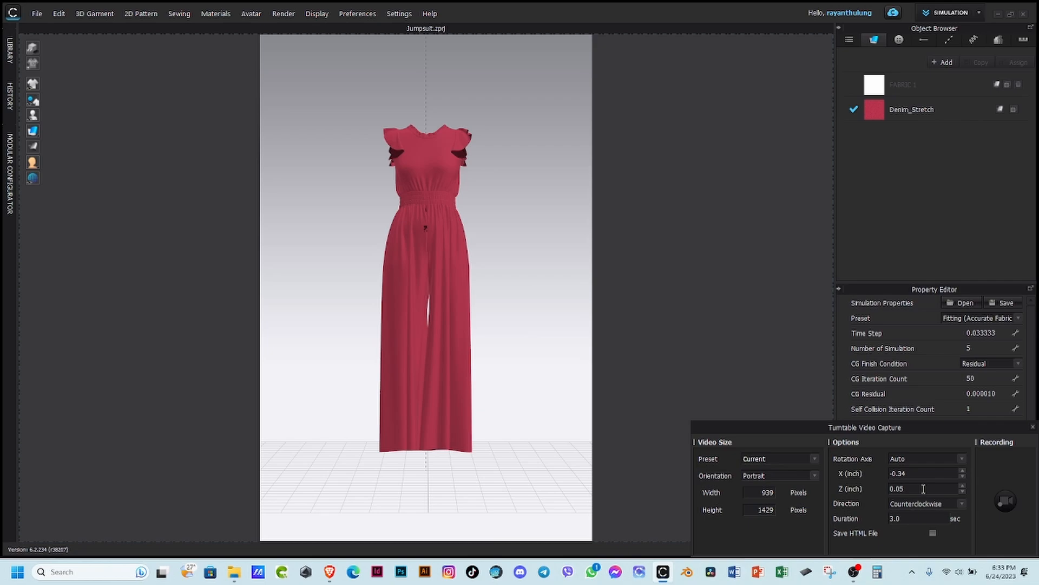
text(6)
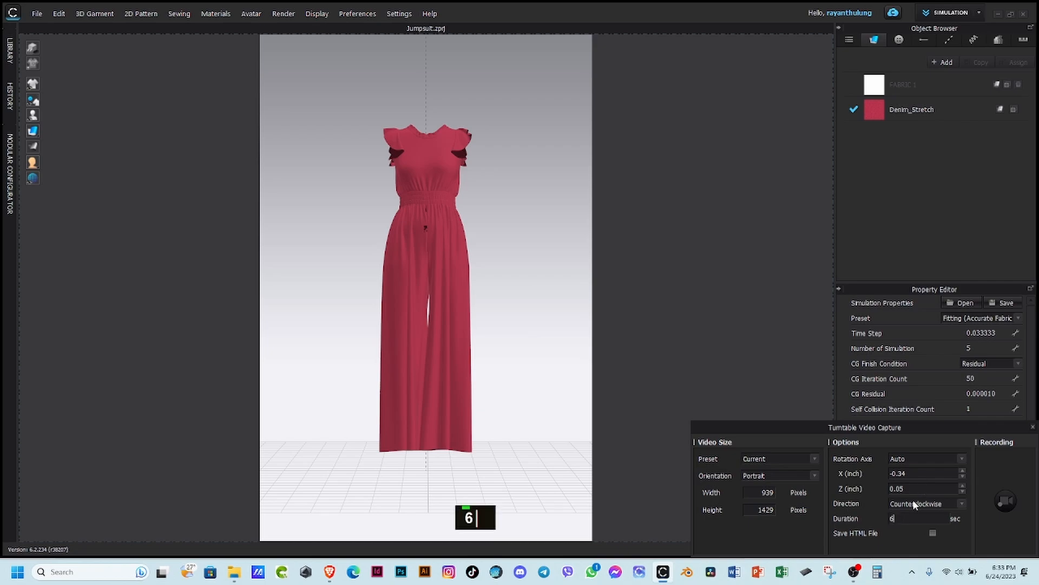
drag(875, 425, 781, 312)
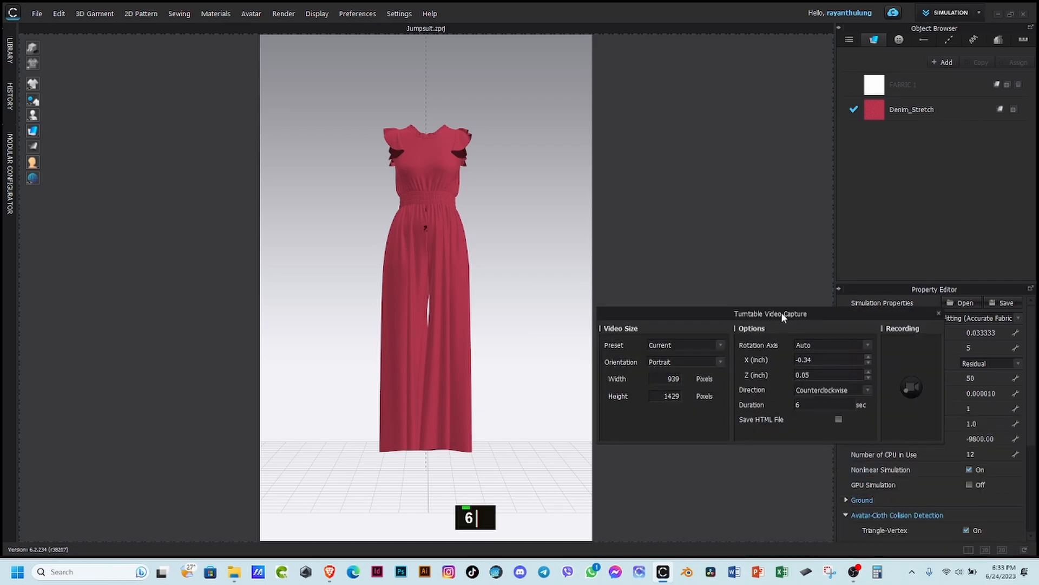
click(911, 387)
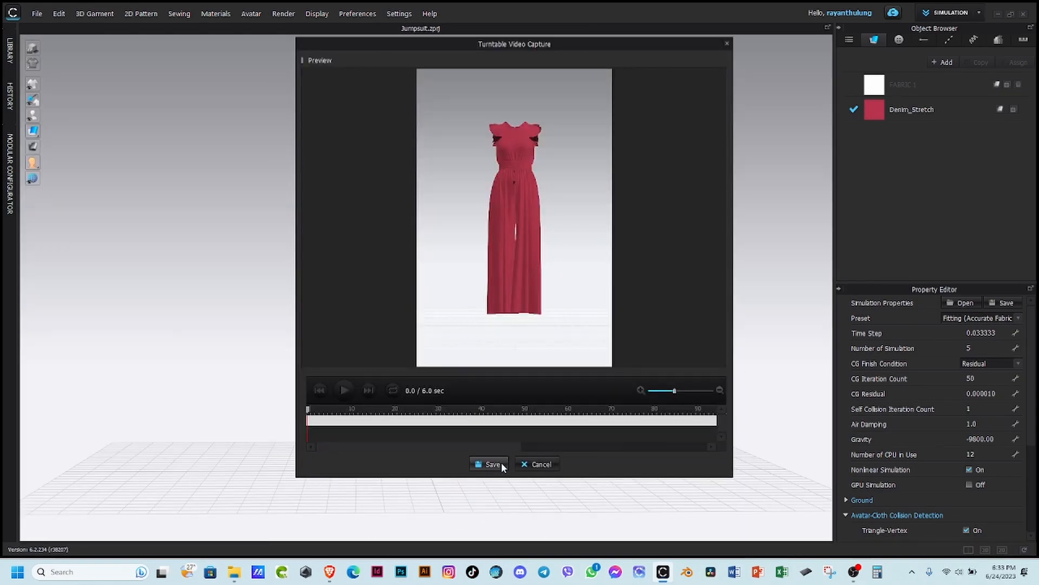
Step: Save the recorded turntable as the MP4 video "jumpsuit" in the Yomero Pattern folder of Clo3D
click(491, 464)
scroll(60, 135, down, 2)
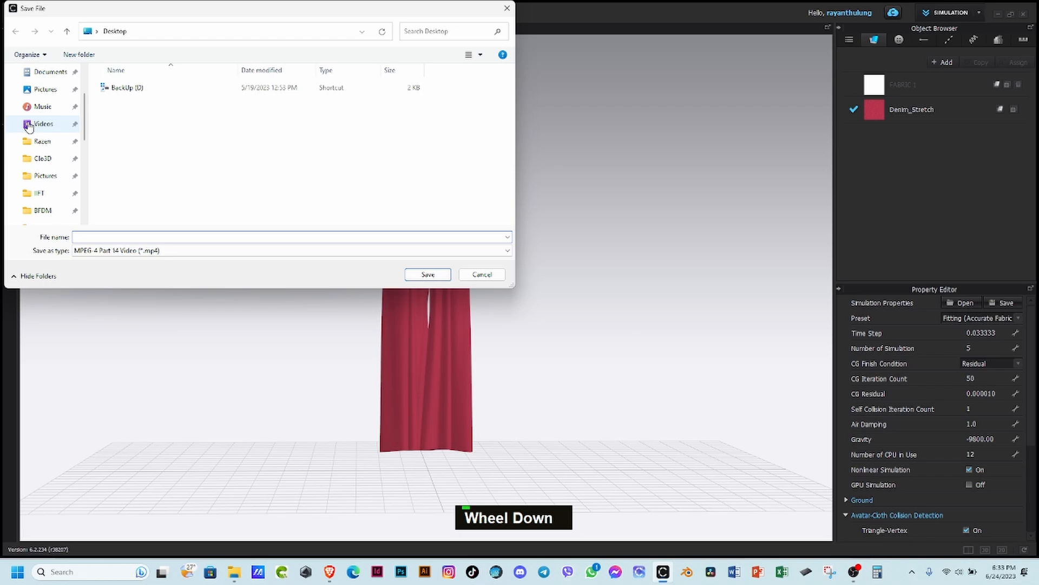
click(60, 157)
scroll(145, 176, down, 2)
double_click(145, 174)
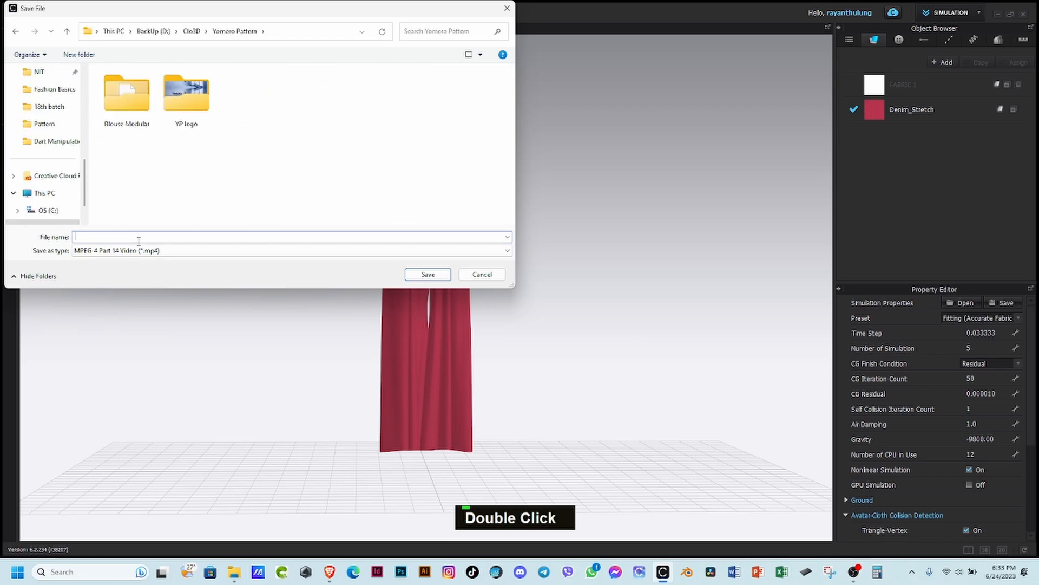
text(u)
key(BackSpace)
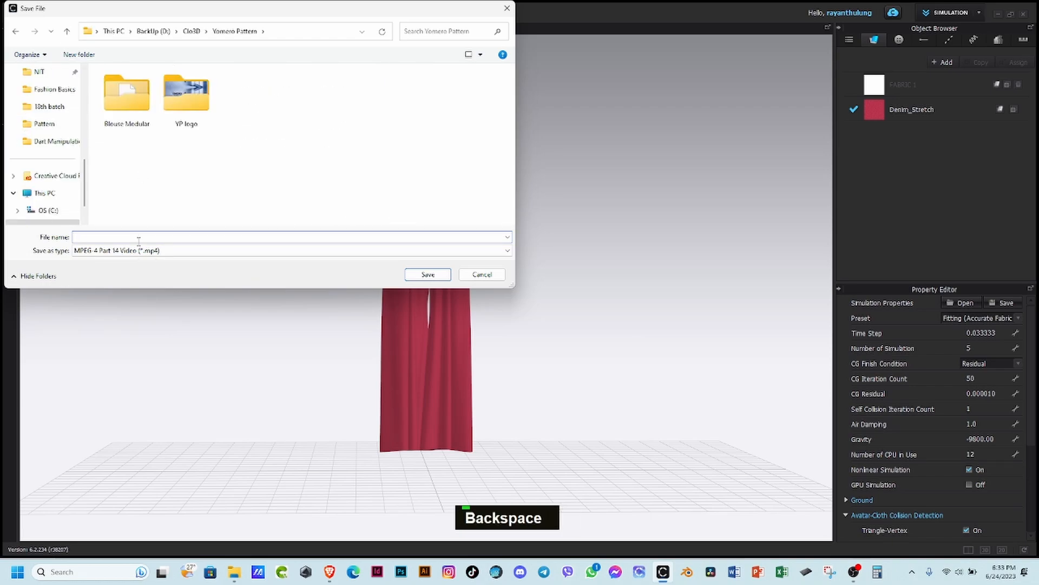
text(jumpsuit)
key(Return)
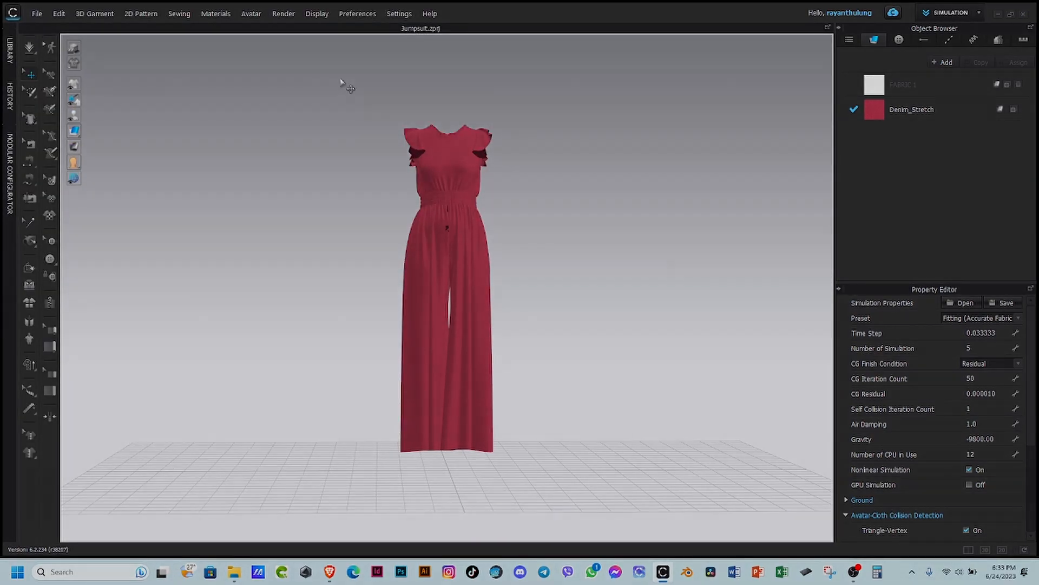
Step: Restore the split layout with the 2D Pattern window beside the 3D view and save the project
key(ctrl)
click(968, 550)
key(ctrl+s)
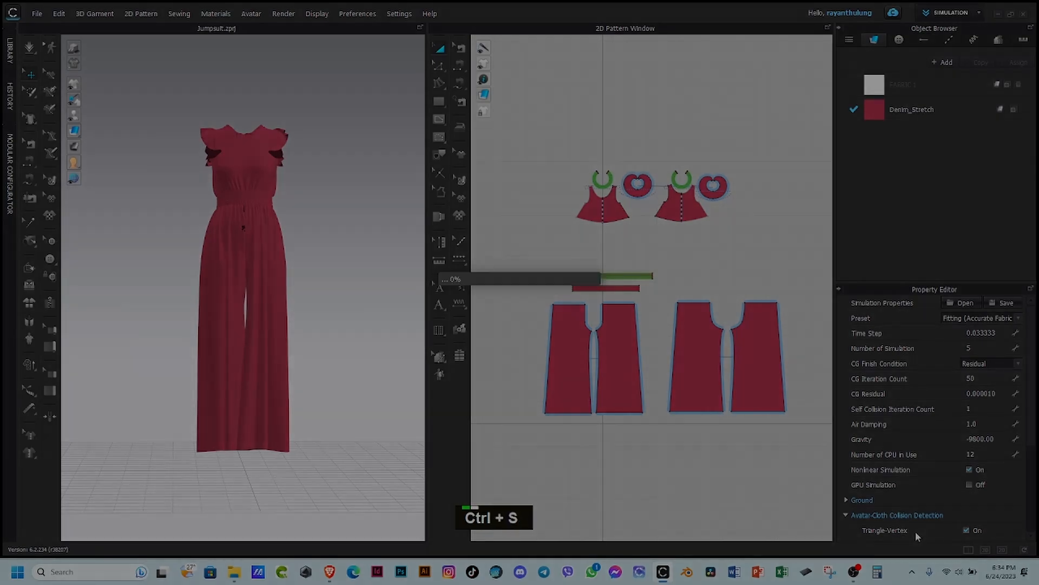